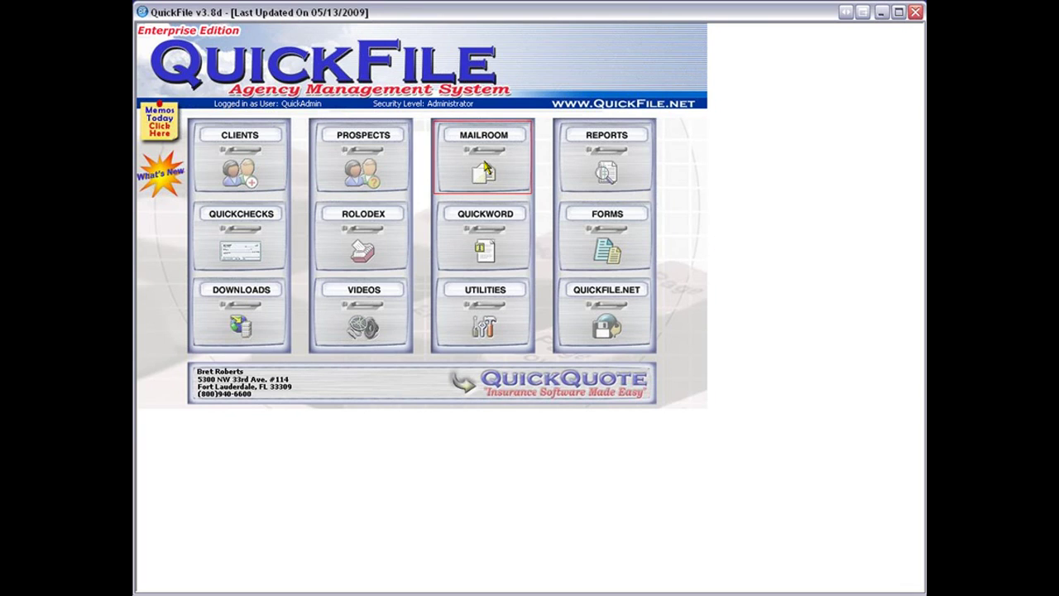
# Open the Mailroom, check the label printing options, and leave Print Letters selected.
pyautogui.click(486, 169)
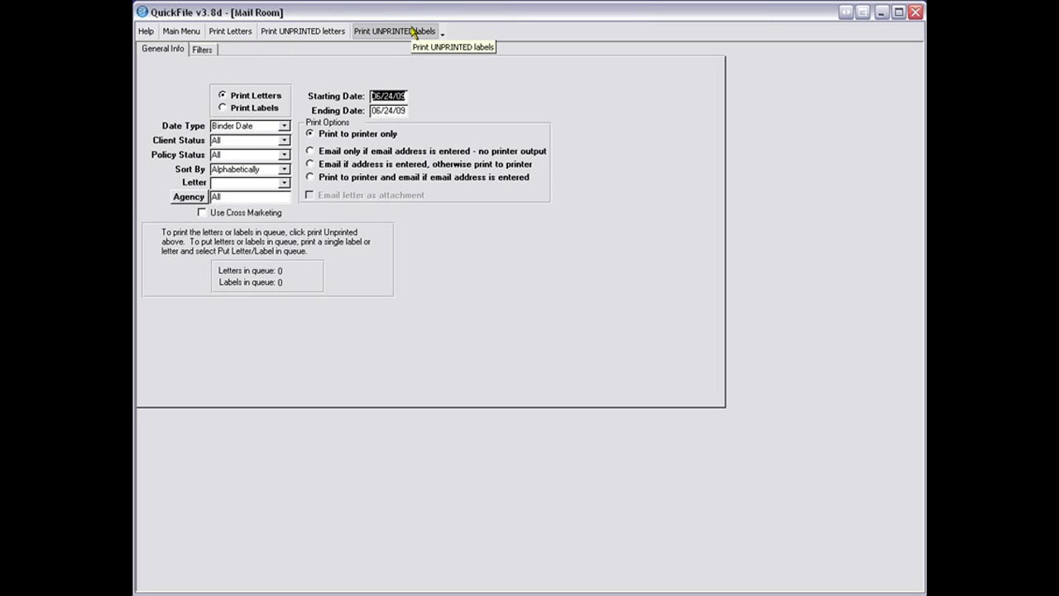
pyautogui.click(222, 108)
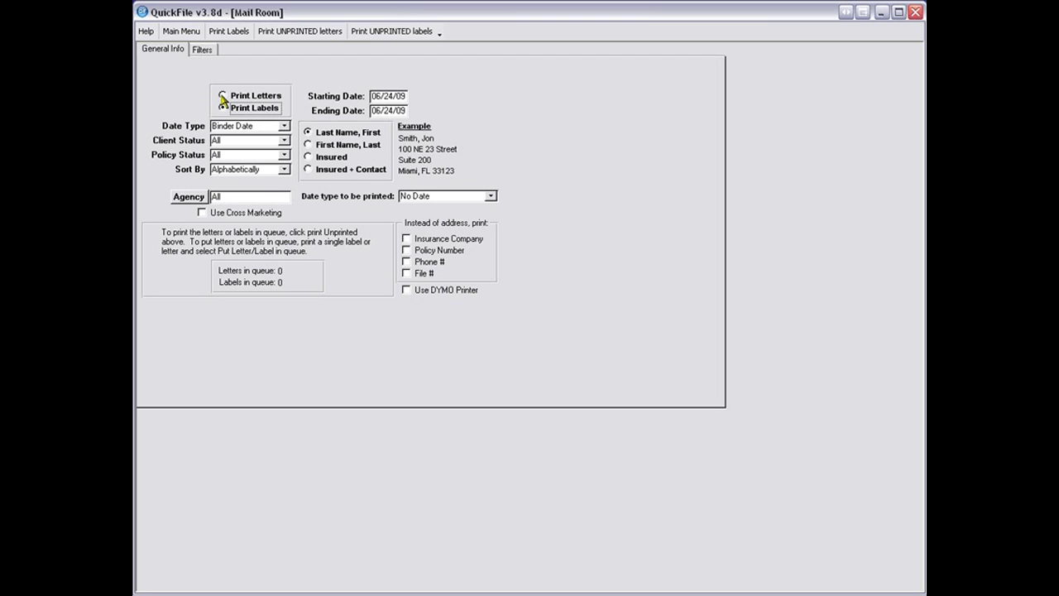
pyautogui.click(221, 96)
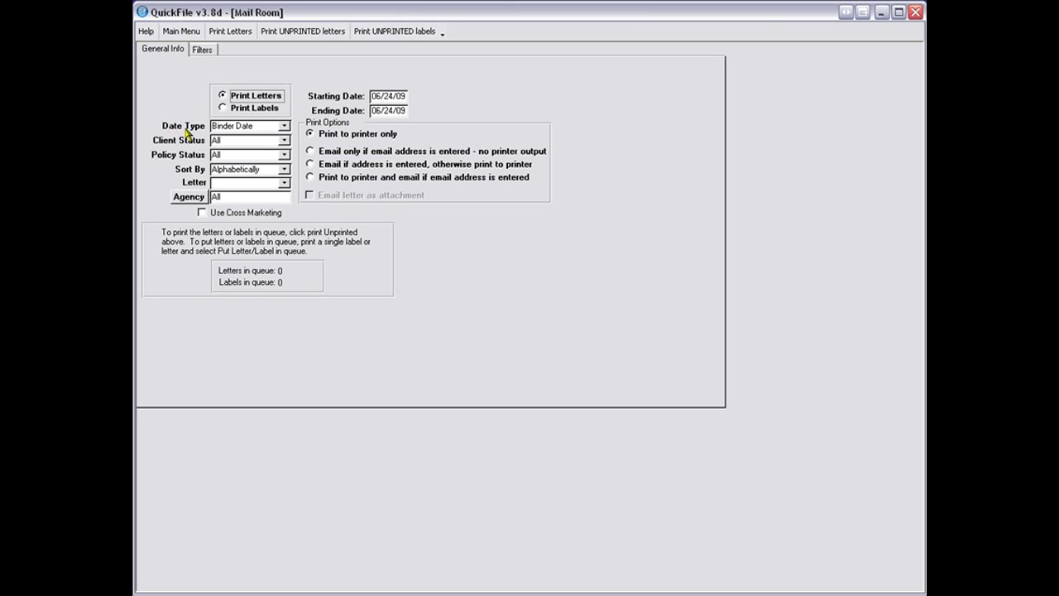
# Examine the choices available for Date Type, Client Status, Policy Status, Sort By and Letter.
pyautogui.click(285, 126)
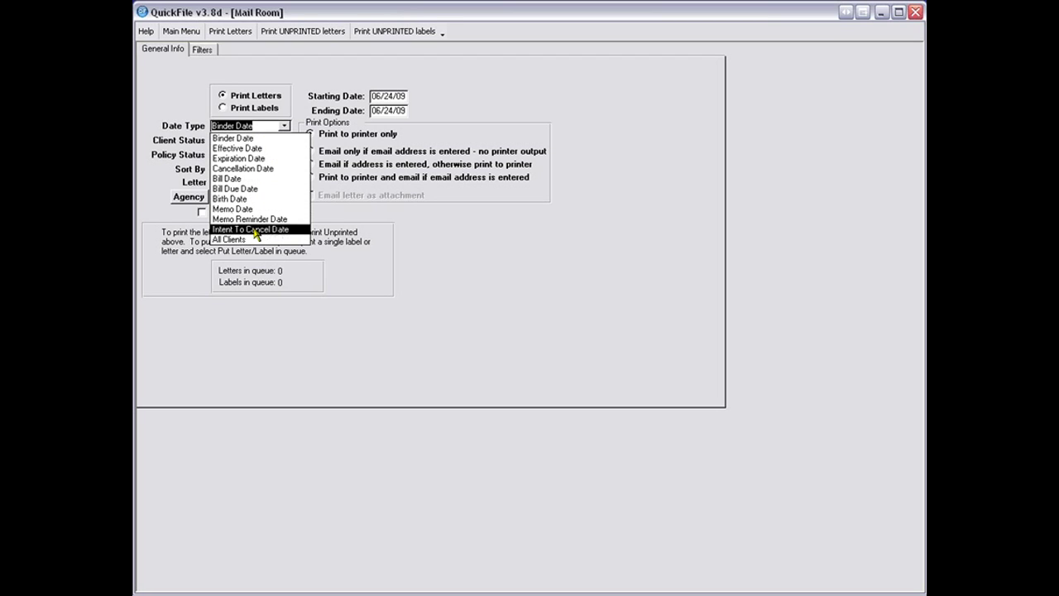
pyautogui.press('Tab')
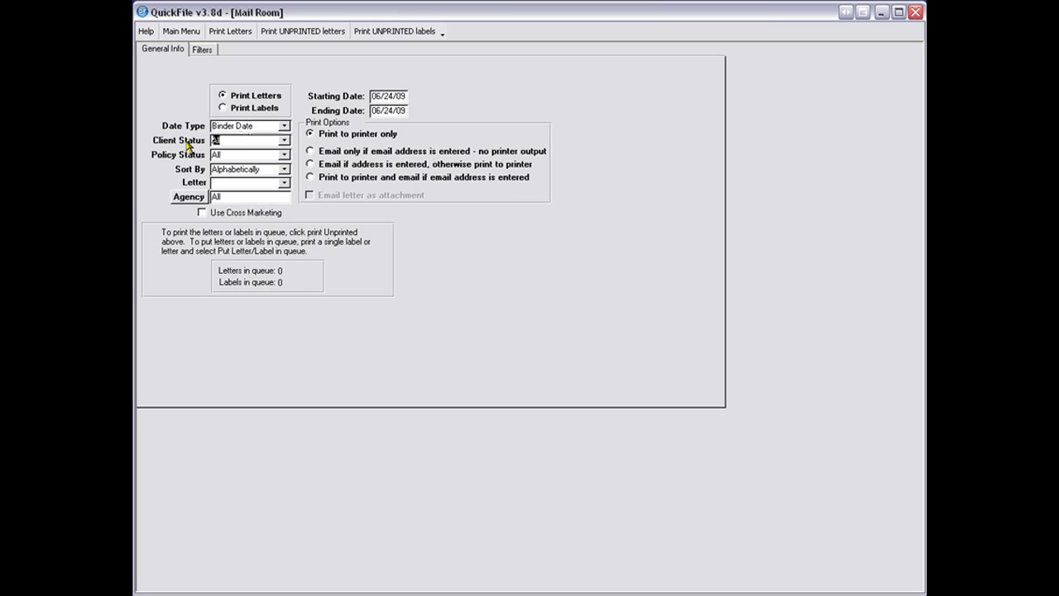
pyautogui.click(285, 140)
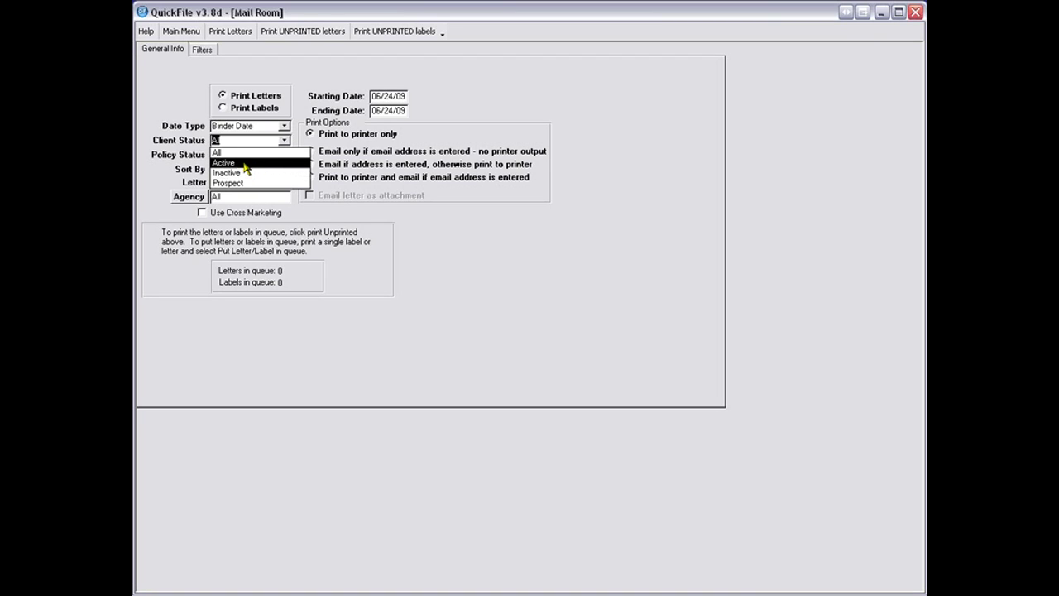
pyautogui.click(173, 156)
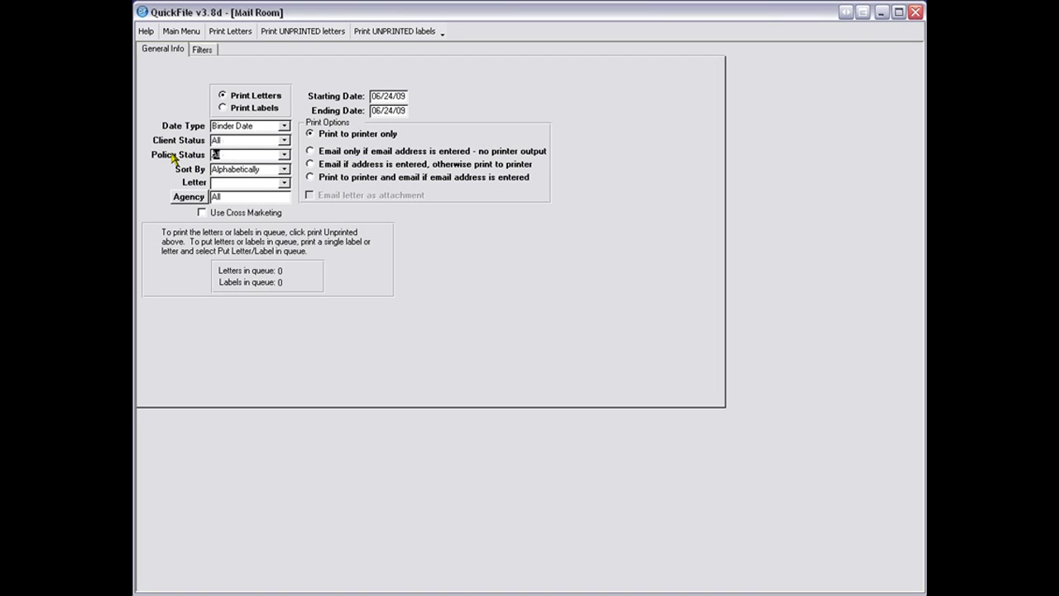
pyautogui.click(285, 154)
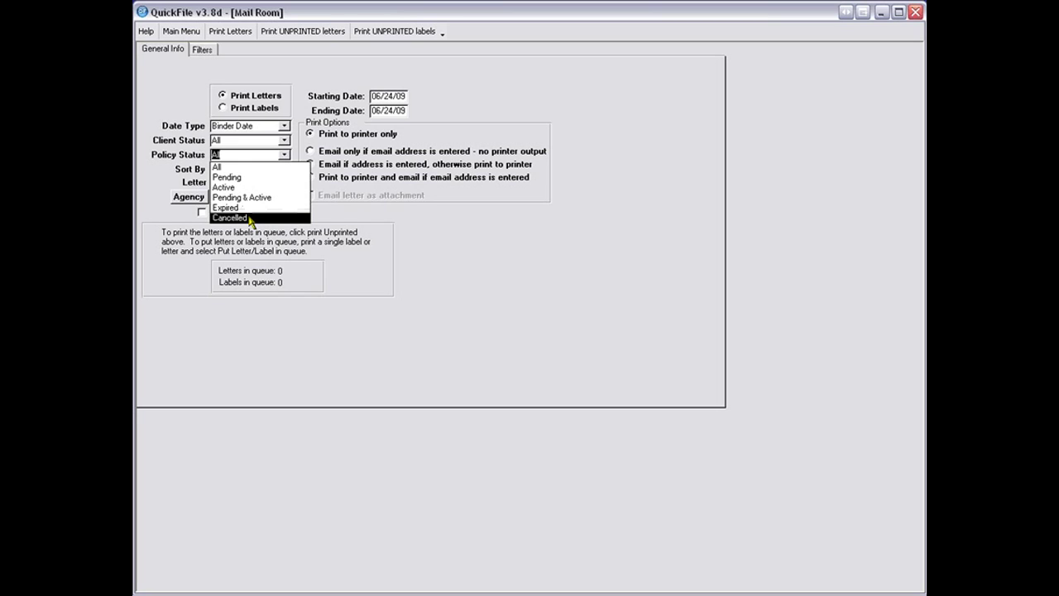
pyautogui.click(172, 173)
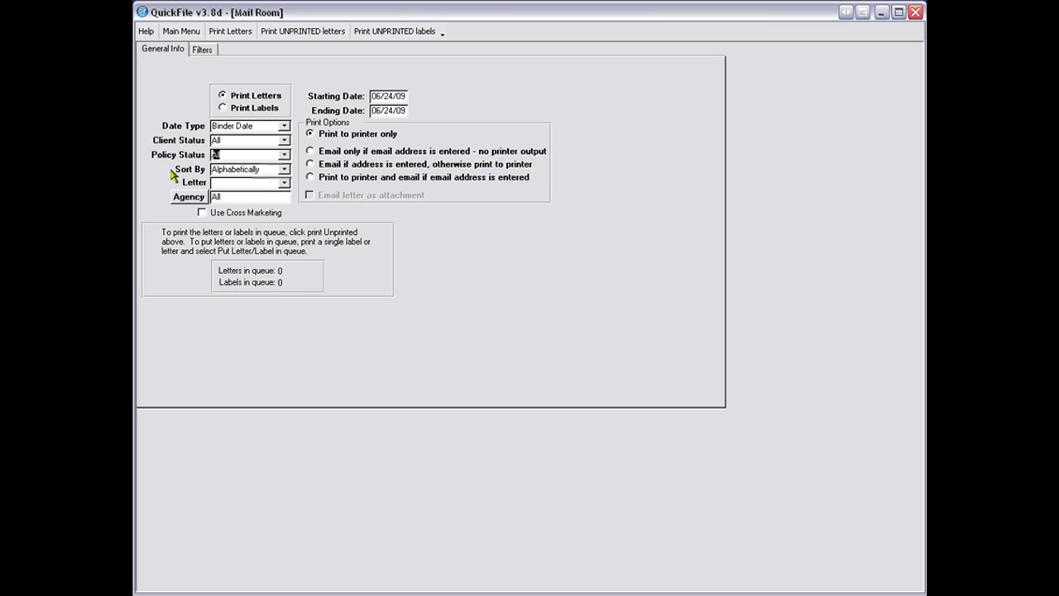
pyautogui.click(283, 170)
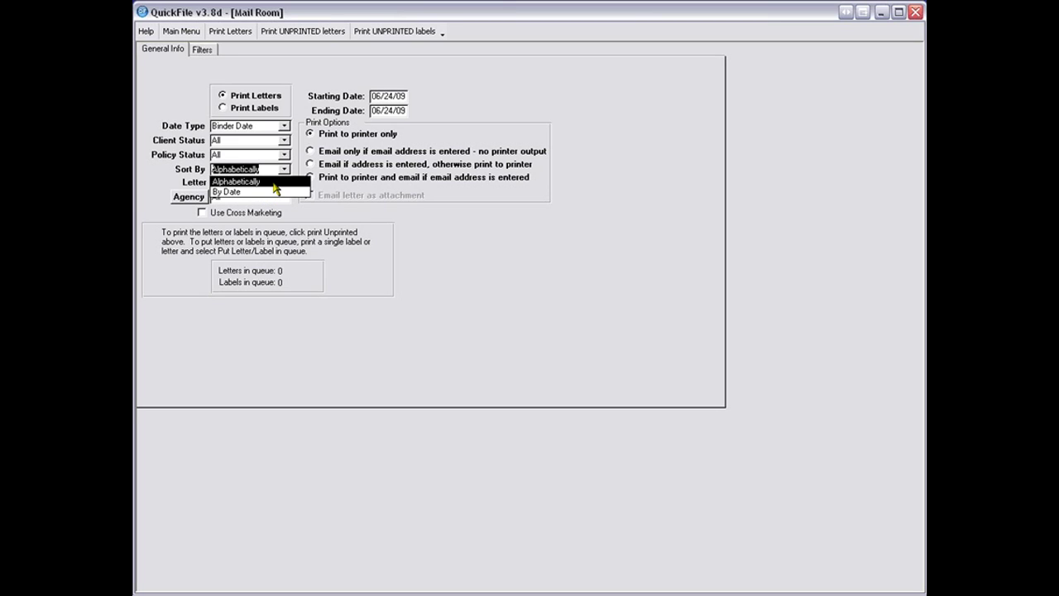
pyautogui.click(155, 187)
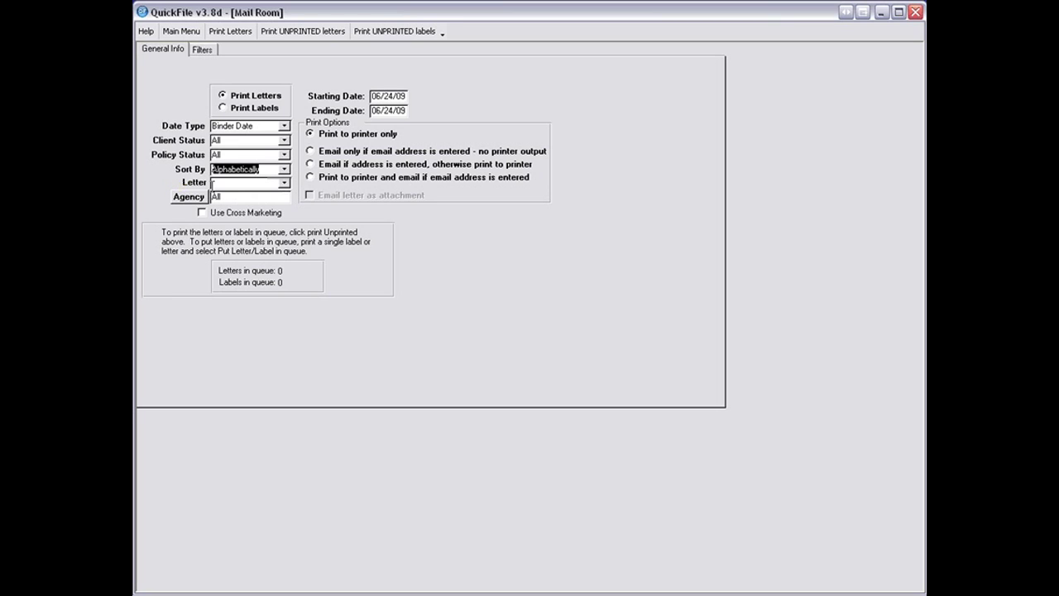
pyautogui.click(284, 184)
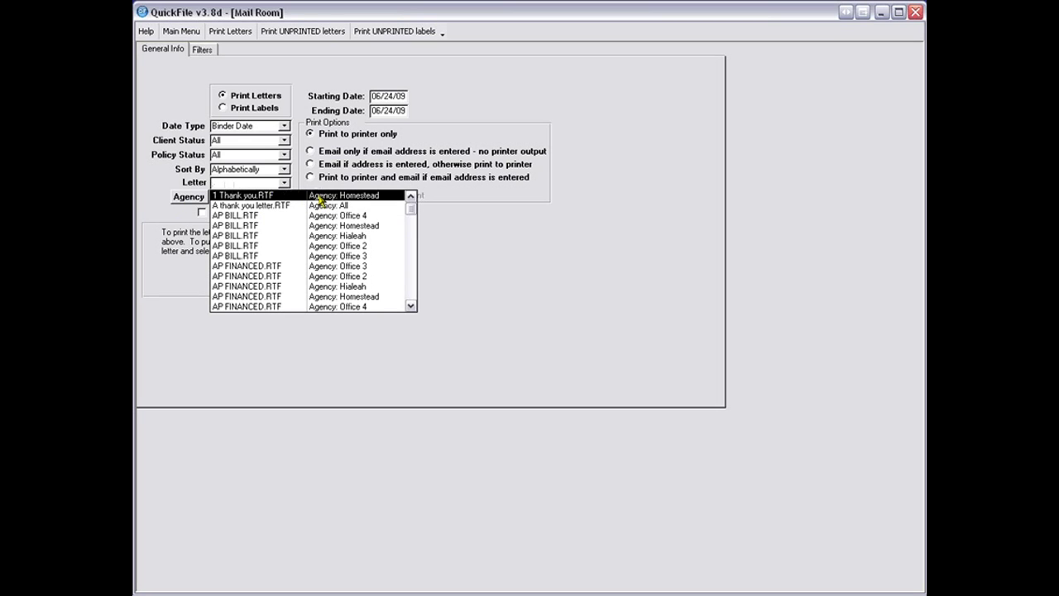
pyautogui.click(187, 199)
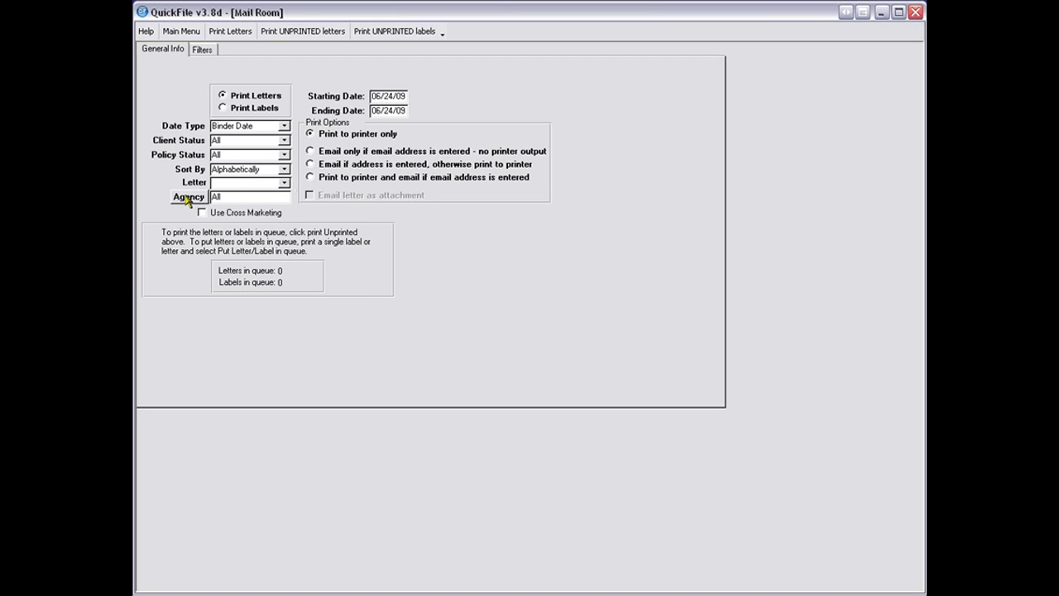
# Filter the mailing to the Homestead agency only.
pyautogui.click(189, 199)
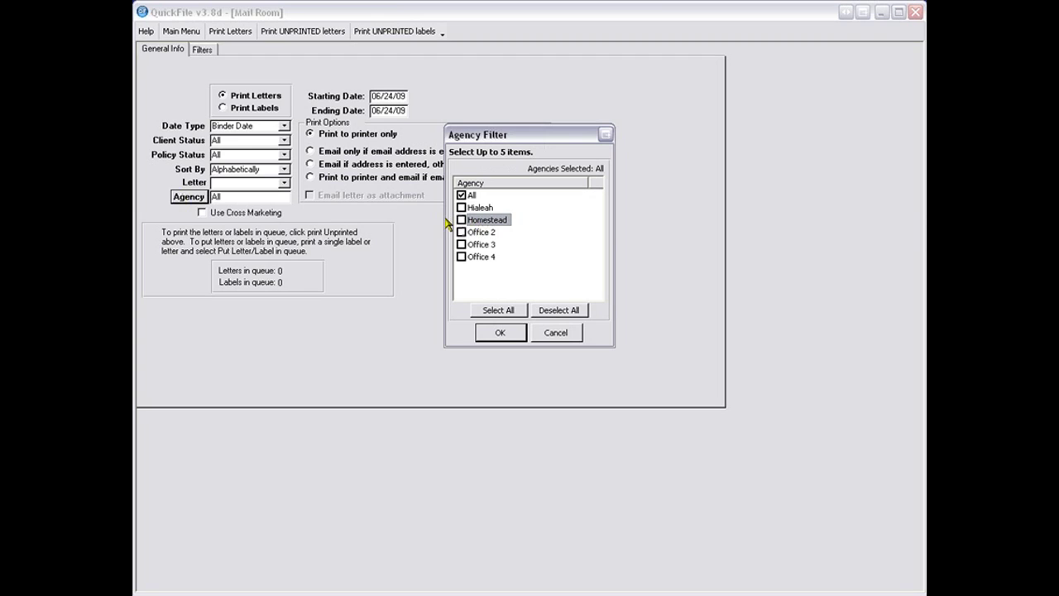
pyautogui.click(463, 221)
pyautogui.click(499, 332)
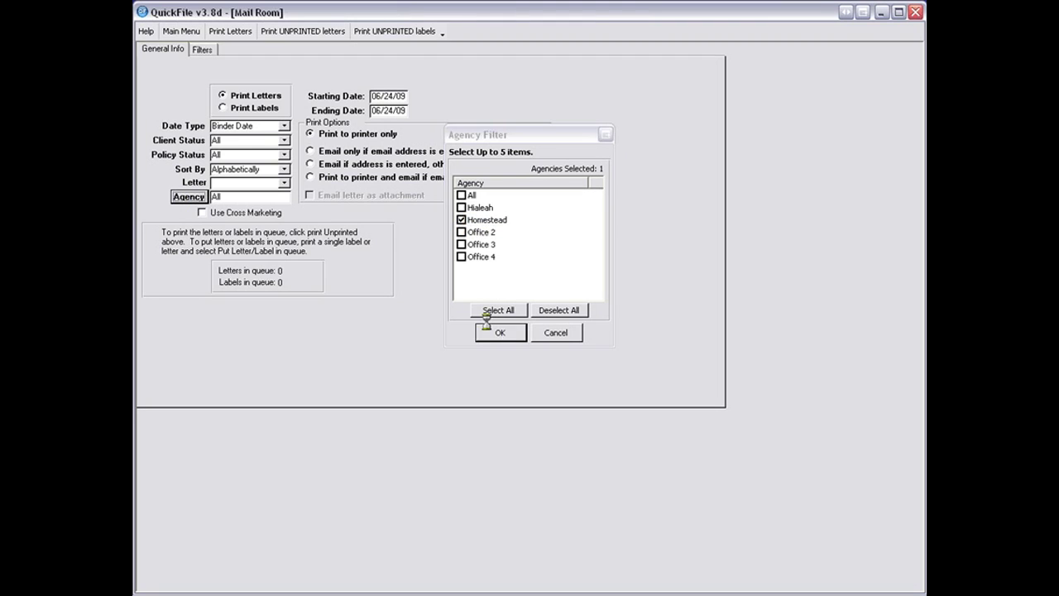
# Look through the letter templates offered for the selected agency.
pyautogui.click(283, 182)
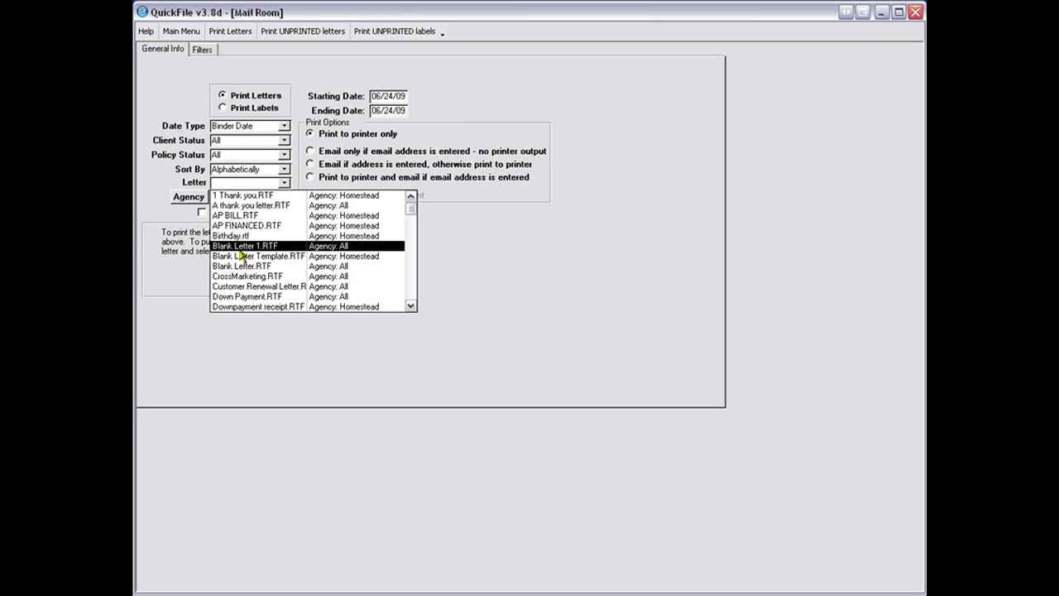
pyautogui.click(411, 306)
pyautogui.click(410, 306)
pyautogui.click(411, 306)
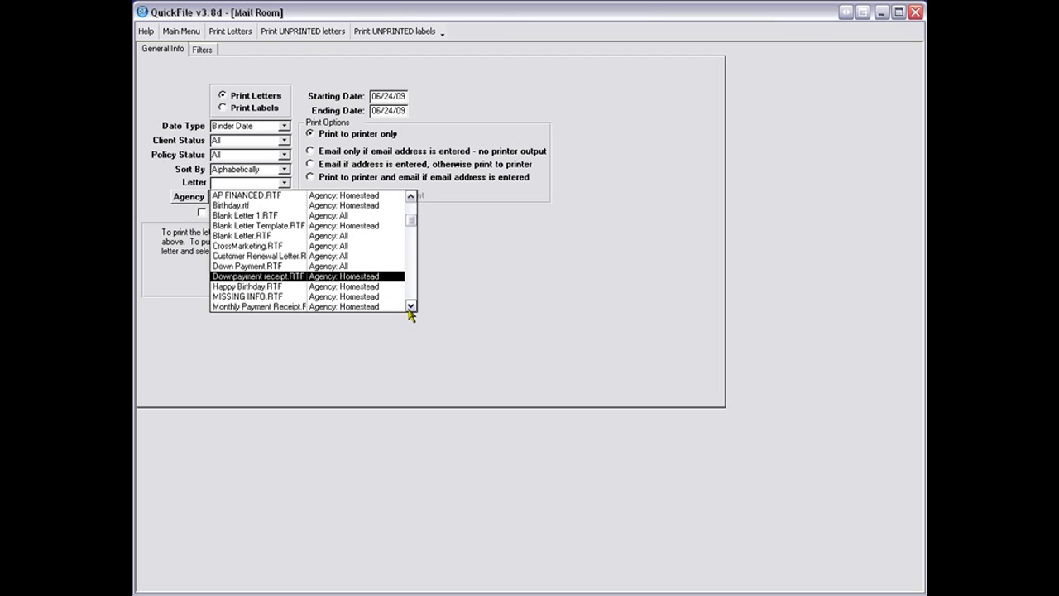
pyautogui.click(410, 306)
pyautogui.click(410, 306)
pyautogui.click(410, 307)
pyautogui.click(410, 306)
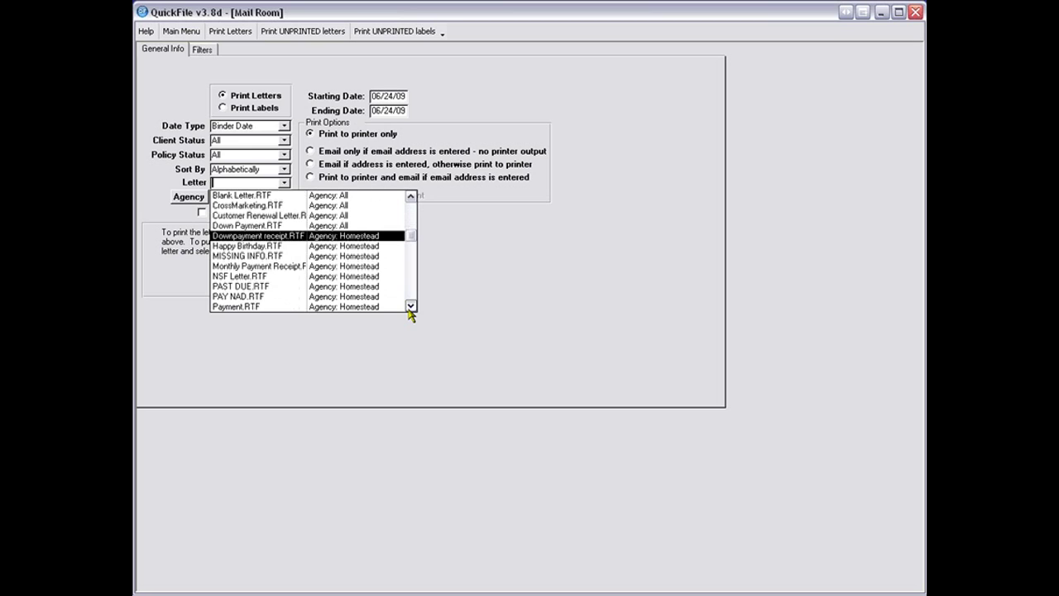
pyautogui.moveTo(410, 306); pyautogui.dragTo(411, 306)
pyautogui.click(150, 320)
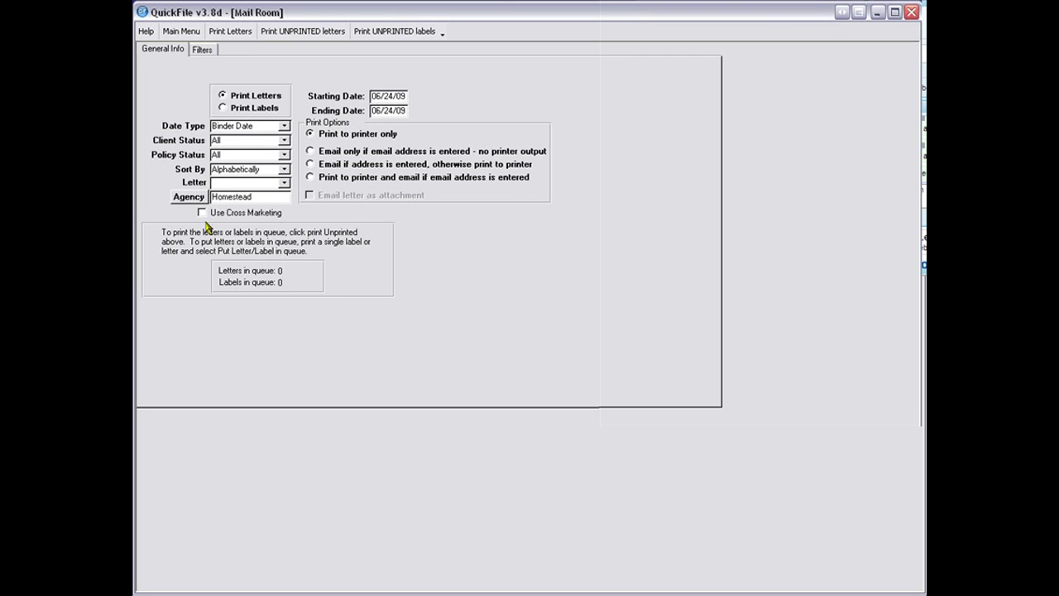
# Set the print option to email only if an address is entered, with no printer output, and the Date Type to Expiration Date.
pyautogui.click(323, 137)
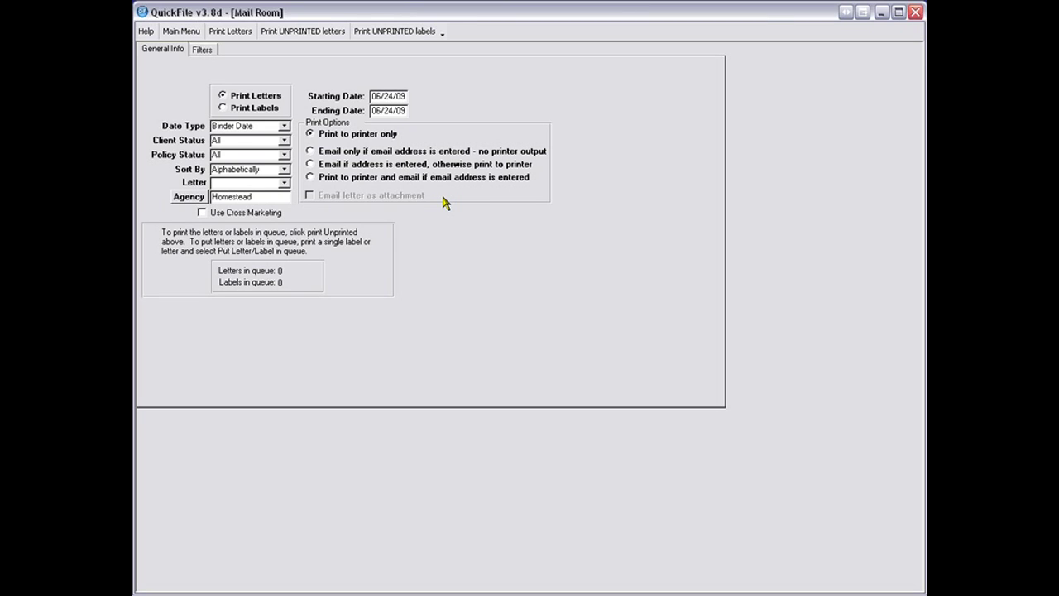
pyautogui.click(311, 151)
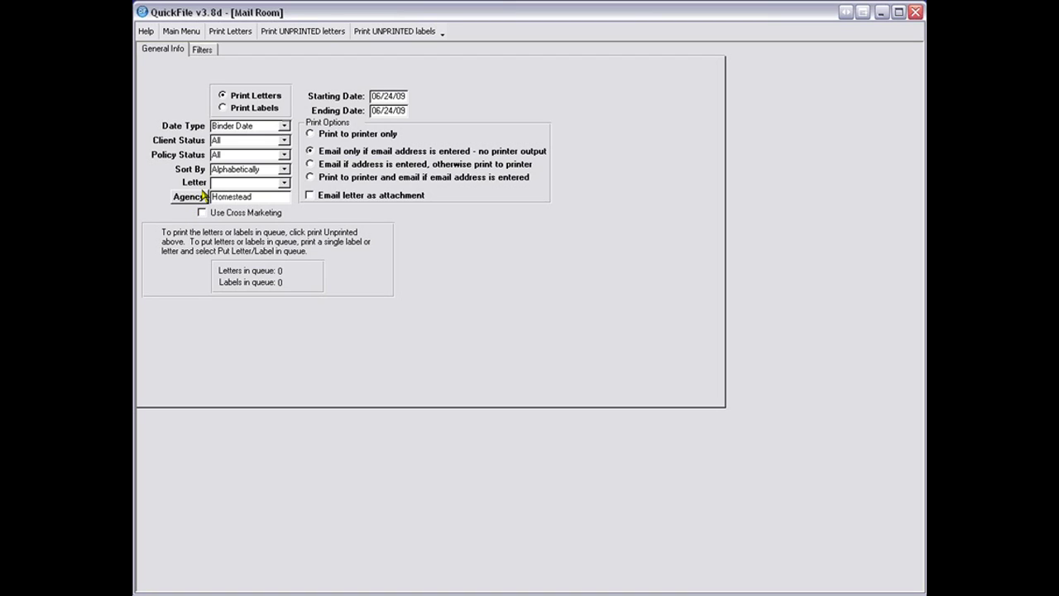
pyautogui.click(284, 126)
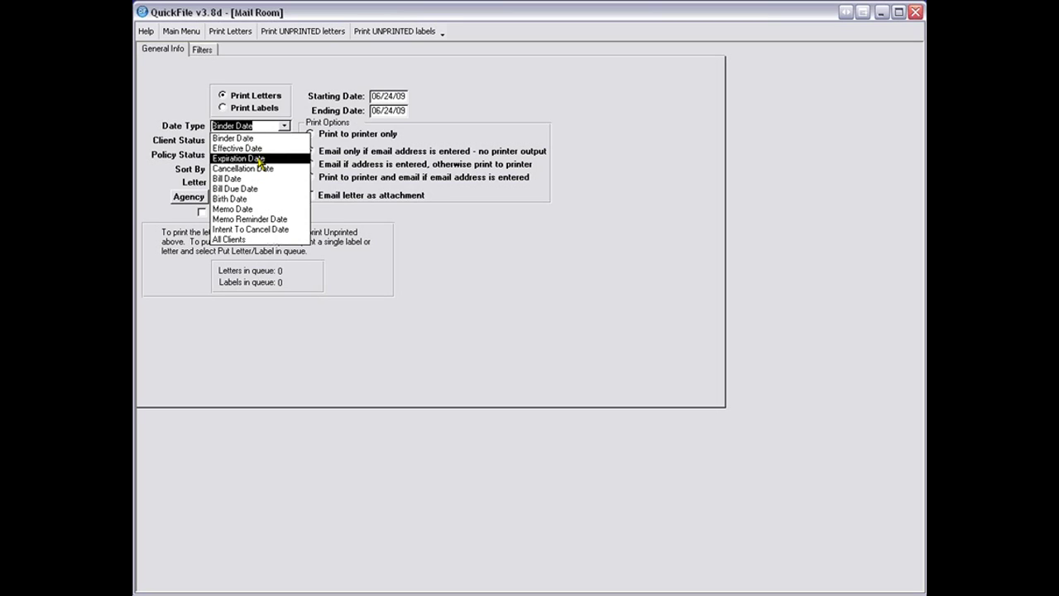
pyautogui.click(259, 159)
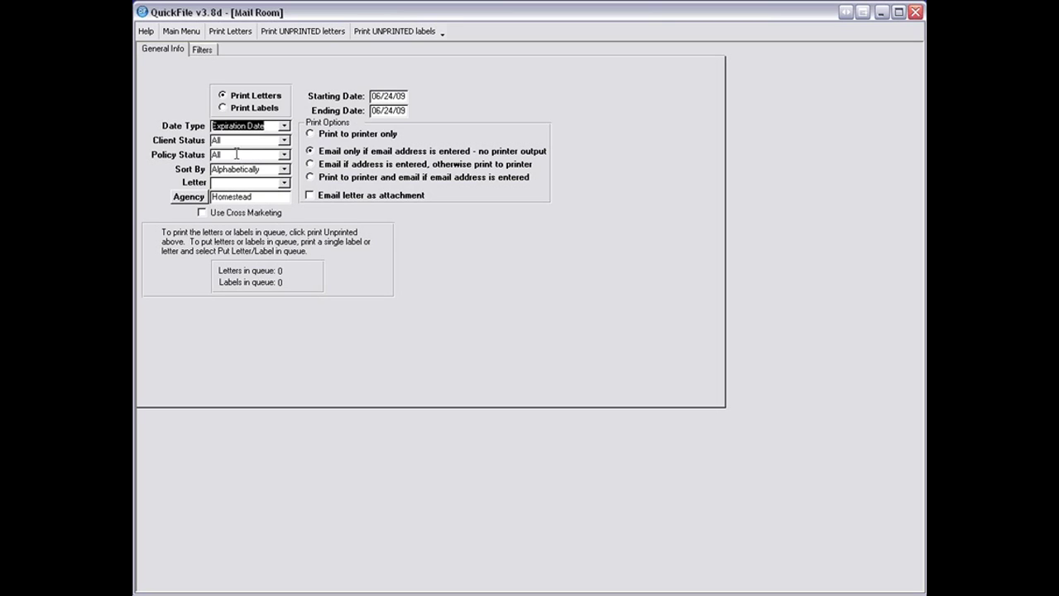
# Set both the Client Status and the Policy Status to Active.
pyautogui.click(285, 141)
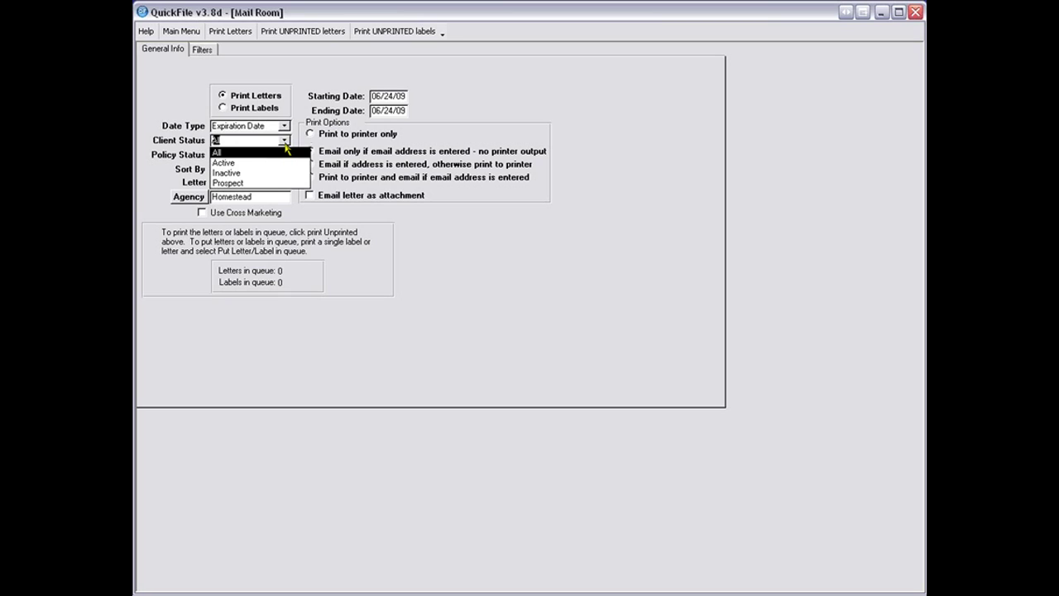
pyautogui.click(278, 154)
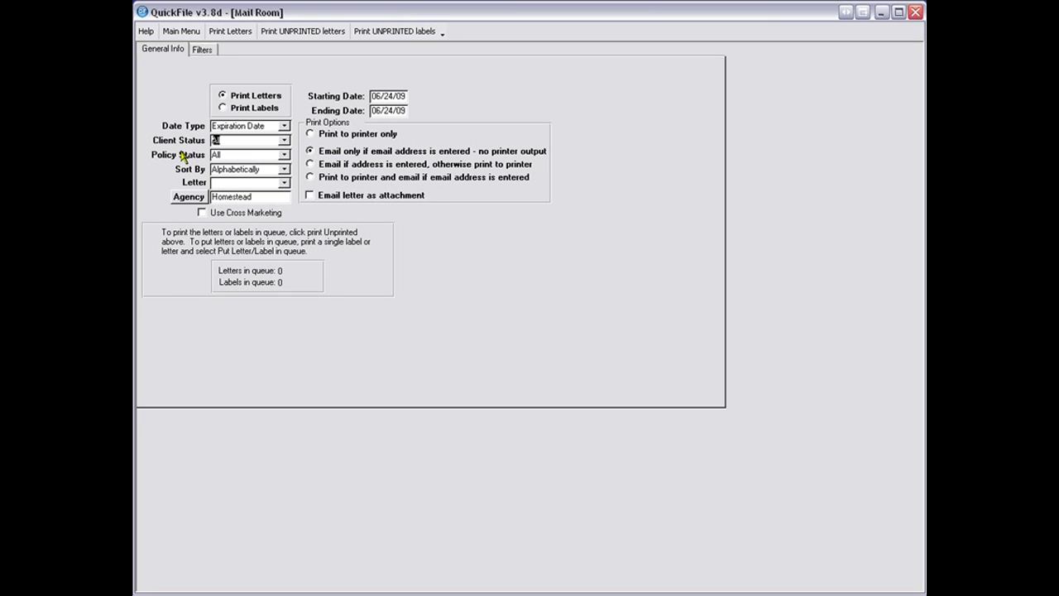
pyautogui.click(285, 142)
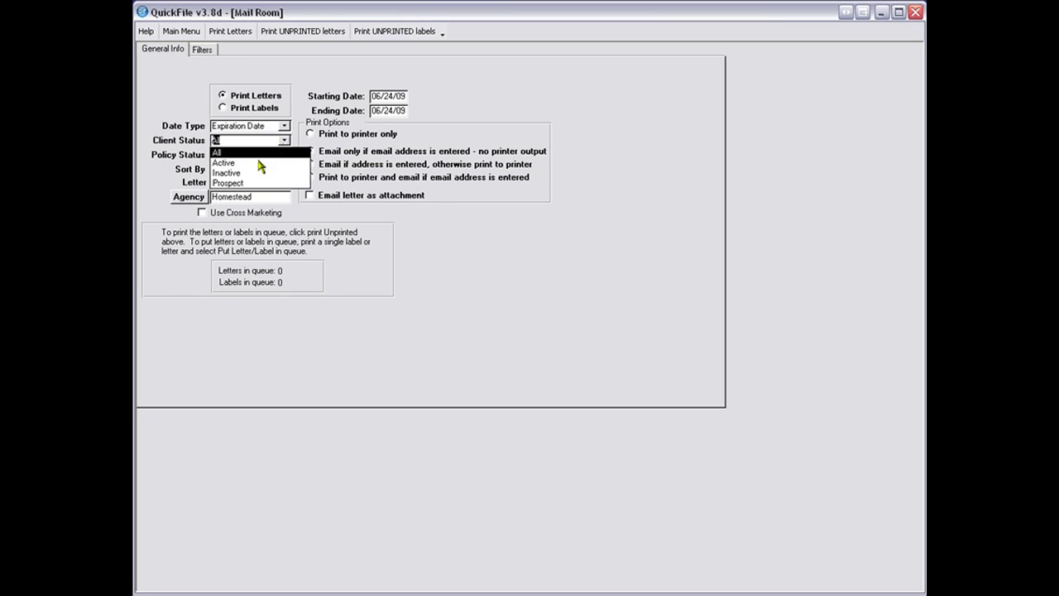
pyautogui.click(255, 164)
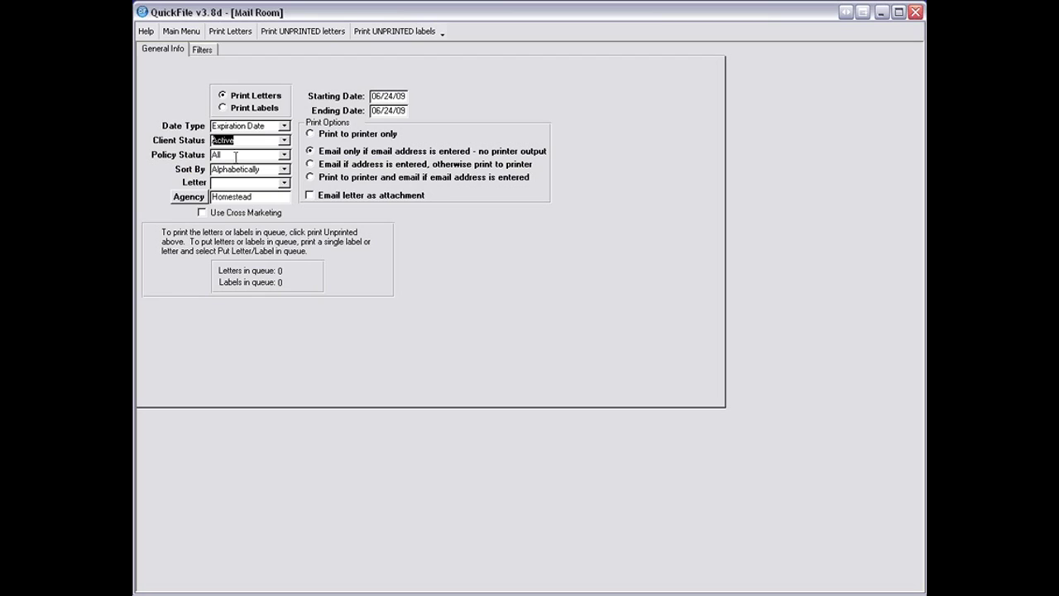
pyautogui.click(284, 155)
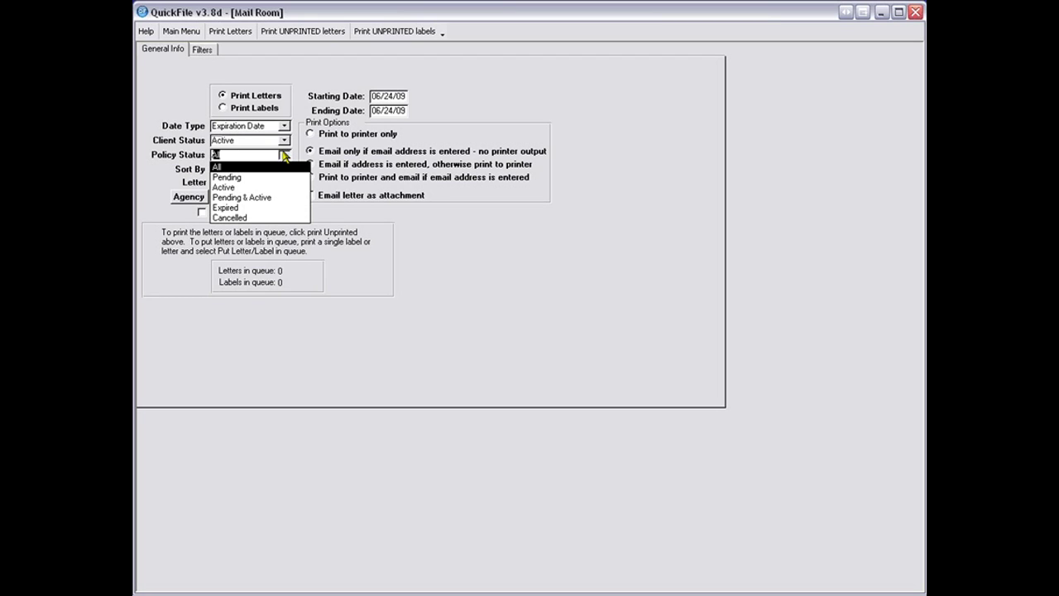
pyautogui.click(248, 187)
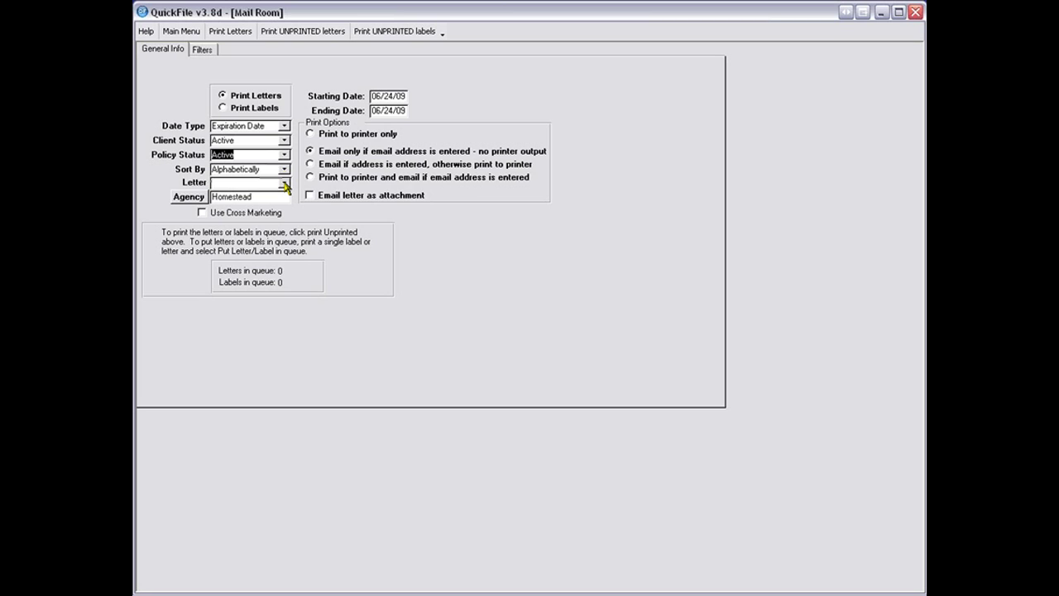
# Choose the RENEWAL-EXPIRATION template as the letter for this mailing.
pyautogui.click(283, 186)
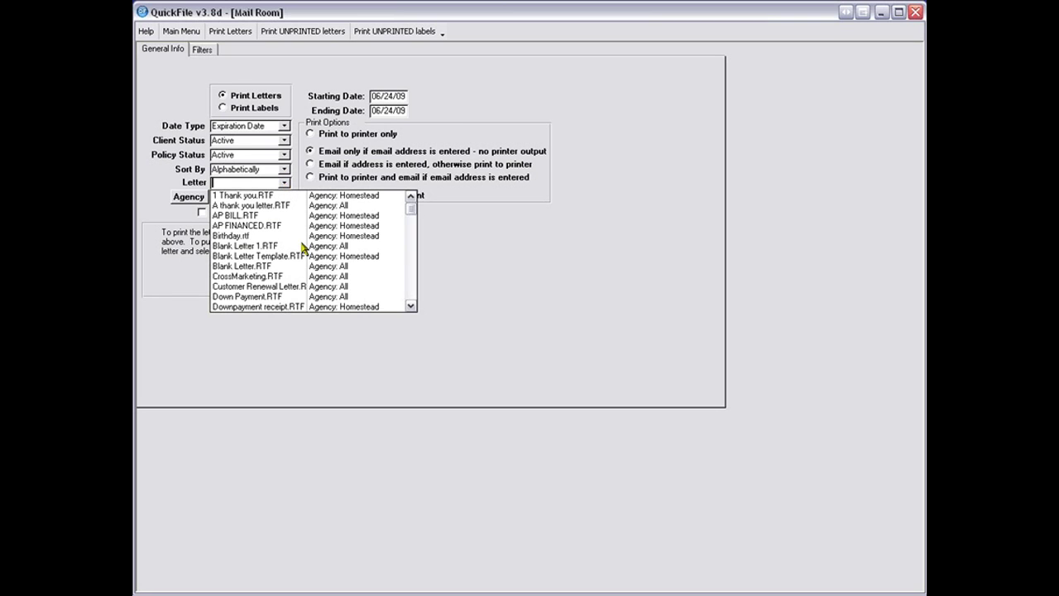
pyautogui.click(412, 307)
pyautogui.click(411, 307)
pyautogui.click(411, 307)
pyautogui.click(411, 307)
pyautogui.click(411, 307)
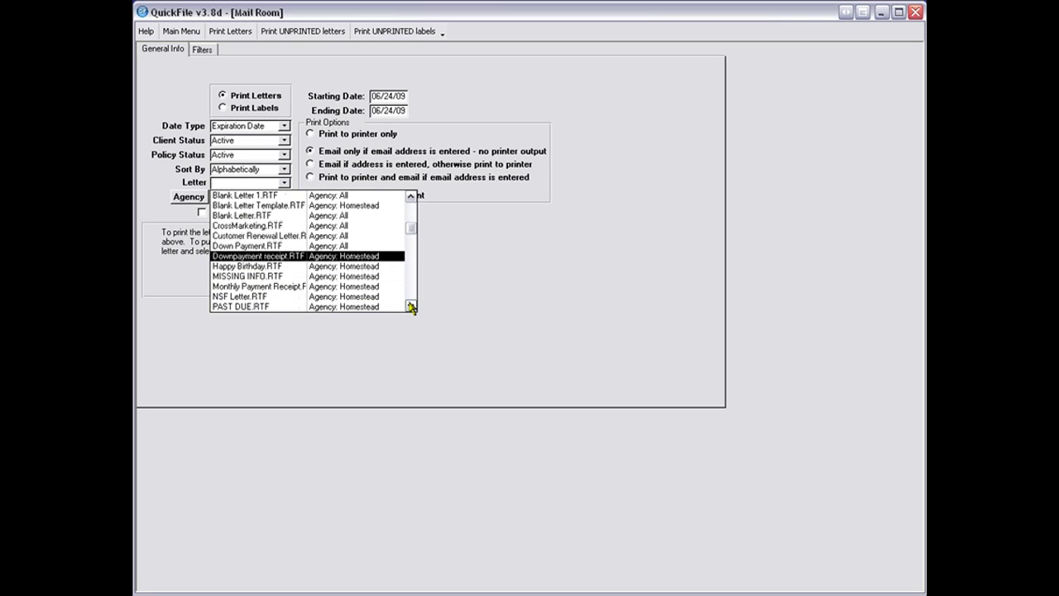
pyautogui.click(411, 307)
pyautogui.click(411, 307)
pyautogui.click(412, 307)
pyautogui.click(411, 307)
pyautogui.click(411, 307)
pyautogui.click(412, 307)
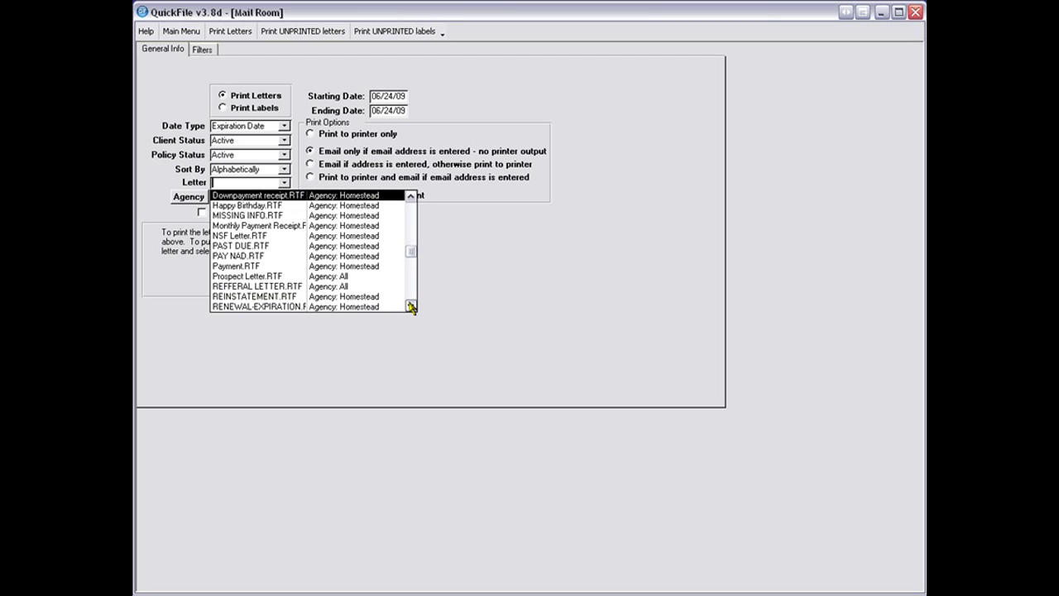
pyautogui.click(411, 307)
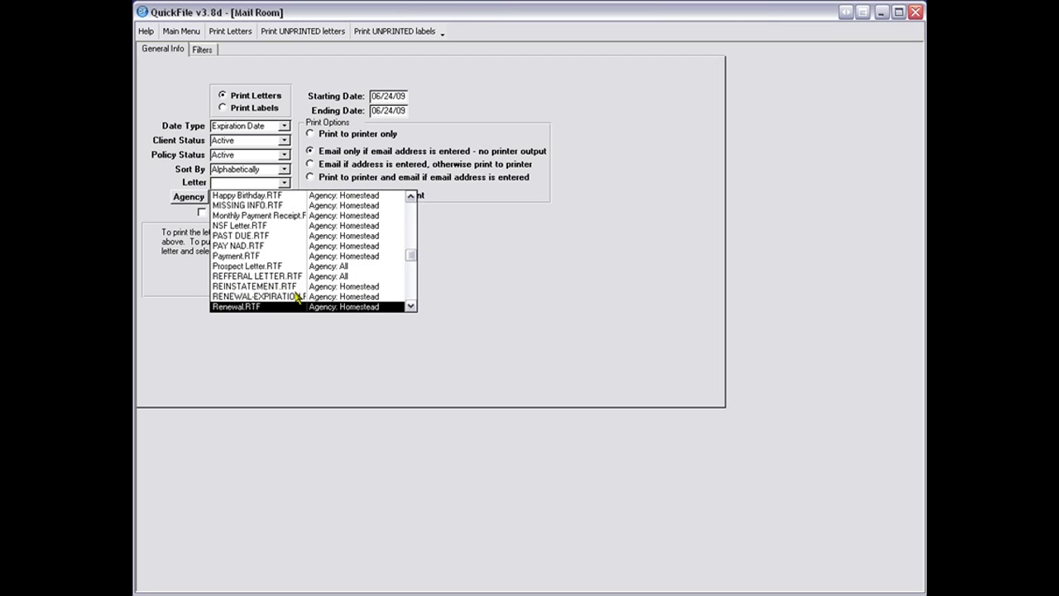
pyautogui.click(247, 297)
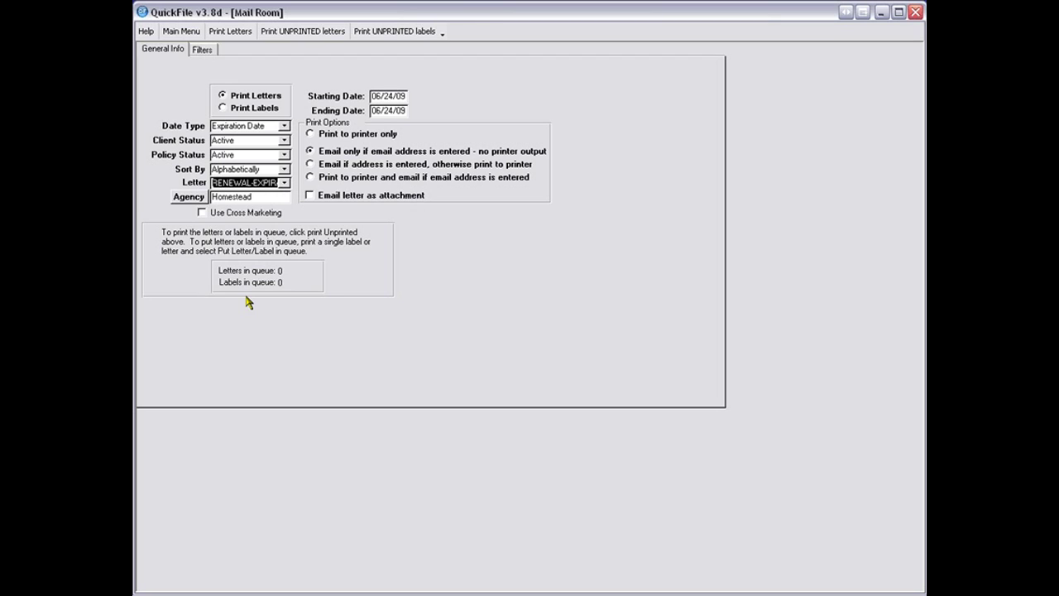
# Set the agency filter to All and the print option to Print to printer only.
pyautogui.click(190, 197)
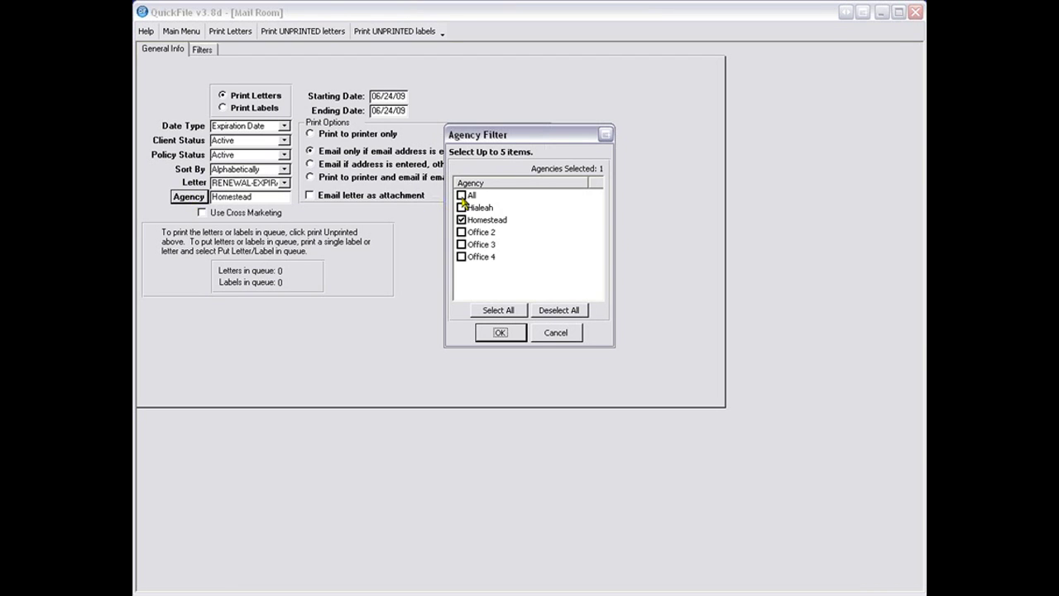
pyautogui.click(465, 199)
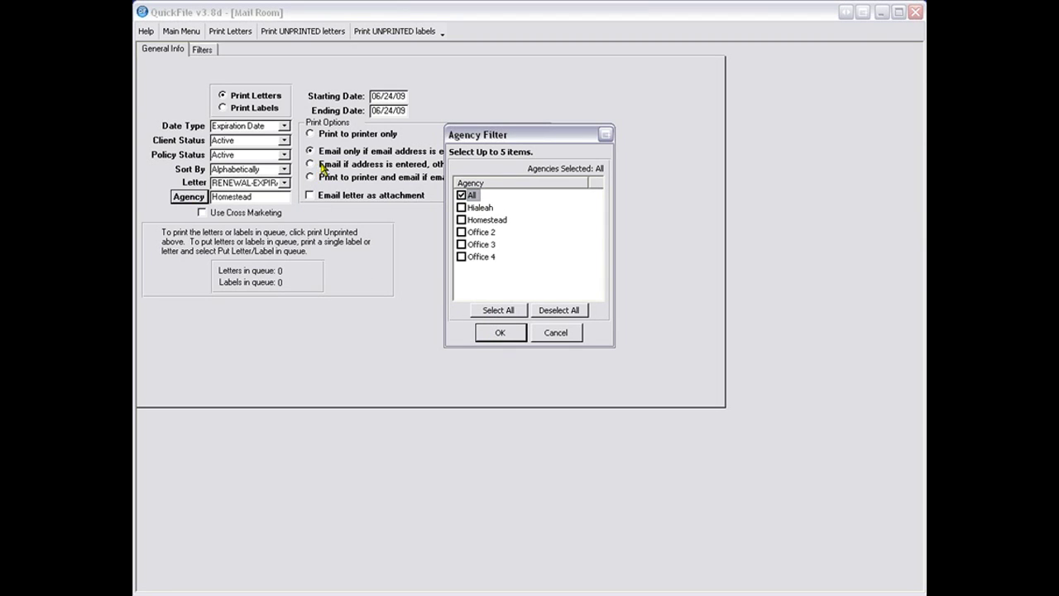
pyautogui.click(499, 332)
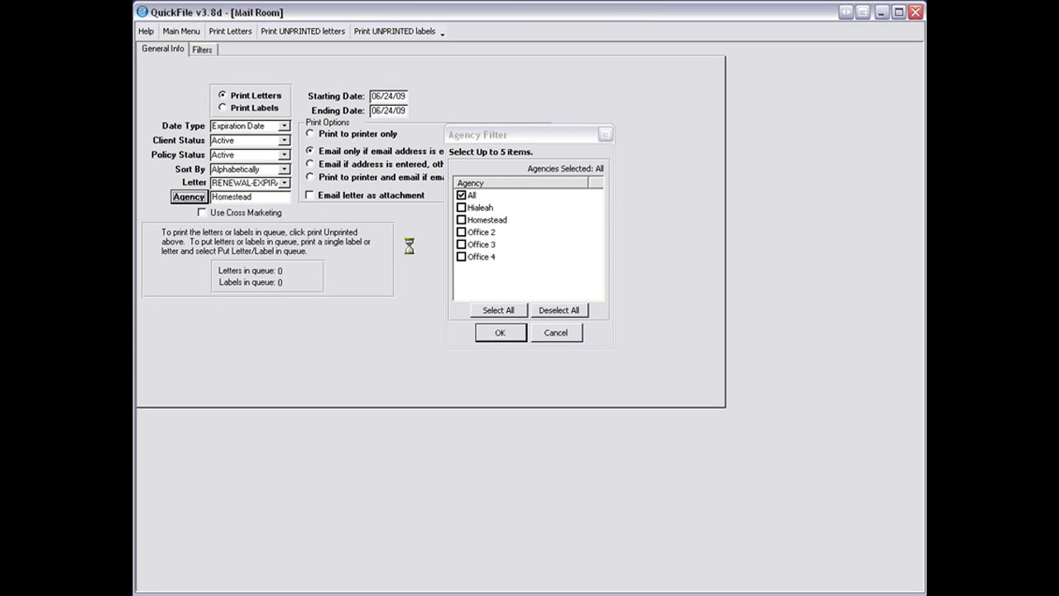
pyautogui.click(312, 134)
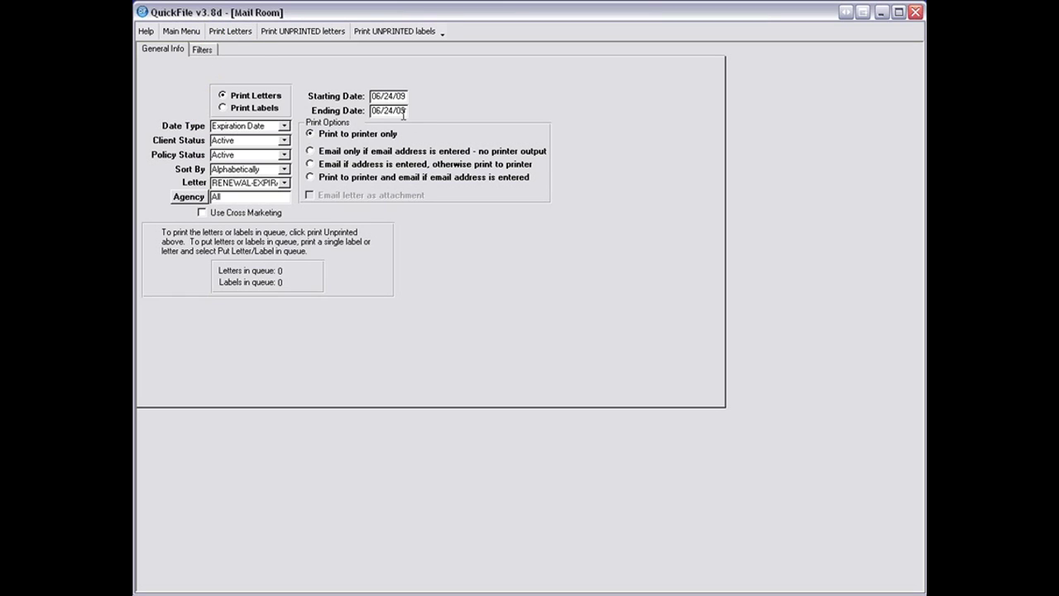
# Set the mailing's date range from 06/01/09 to 06/30/09.
pyautogui.hotkey('shift', 'Tab')
pyautogui.write('06/01/09')
pyautogui.press('Tab')
pyautogui.write('063009')
# Preview the batch's renewal letters one by one through the last page, and discard them unprinted.
pyautogui.click(225, 33)
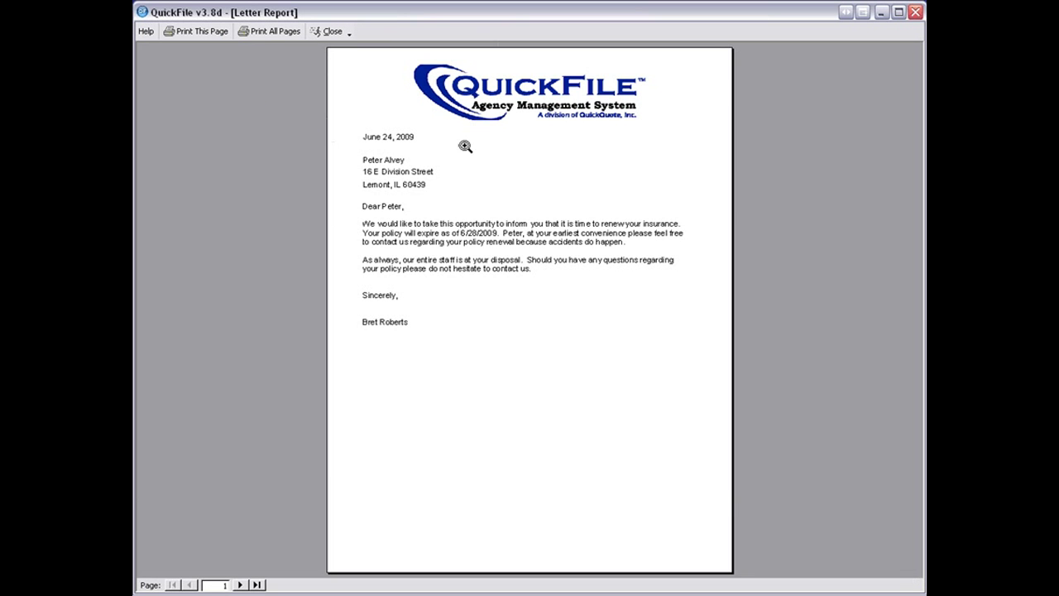
pyautogui.click(546, 170)
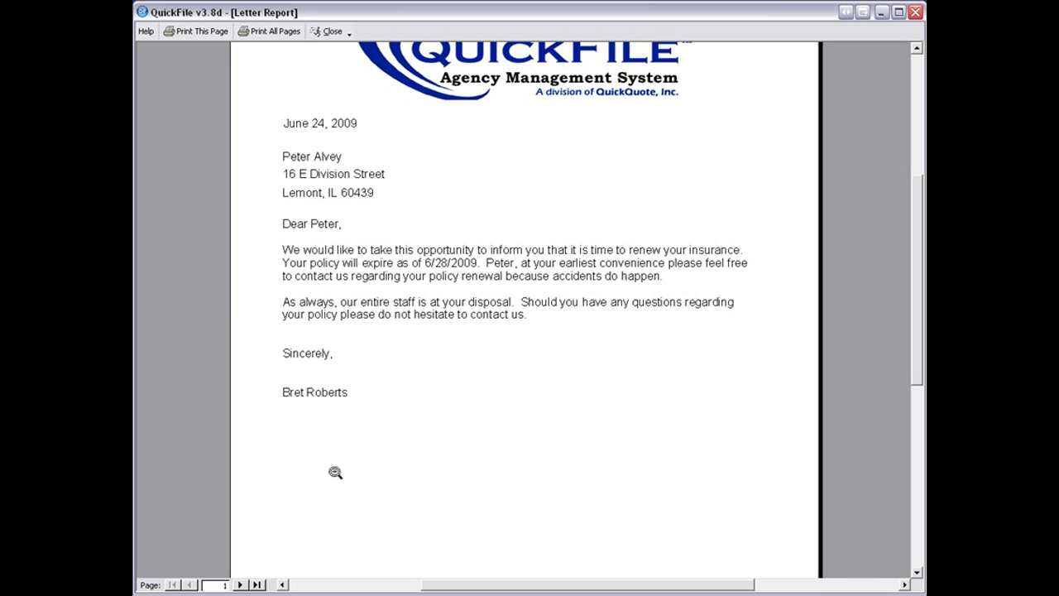
pyautogui.click(240, 585)
pyautogui.click(240, 585)
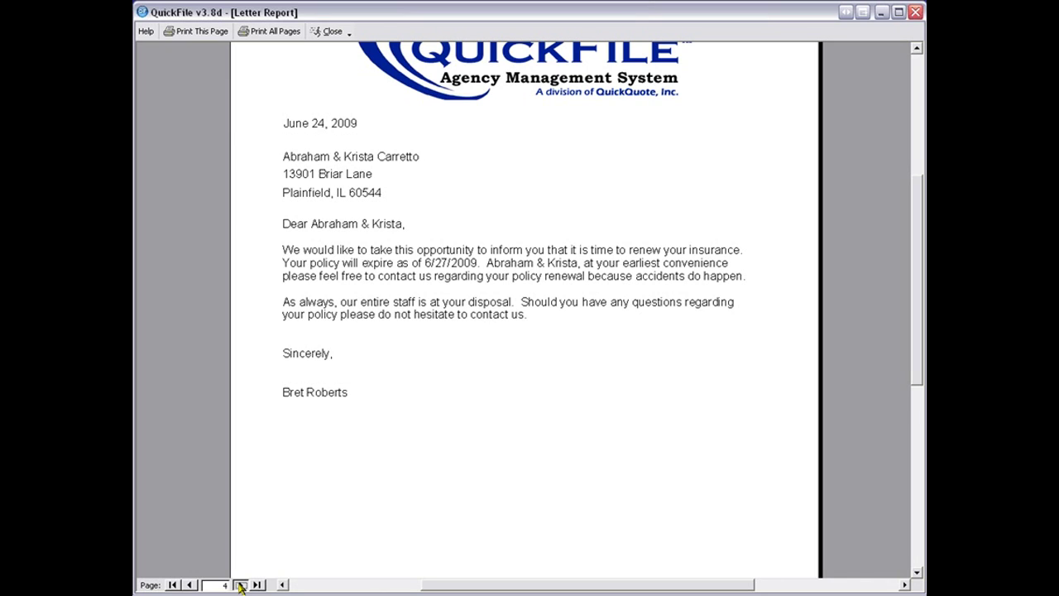
pyautogui.click(240, 585)
pyautogui.click(240, 585)
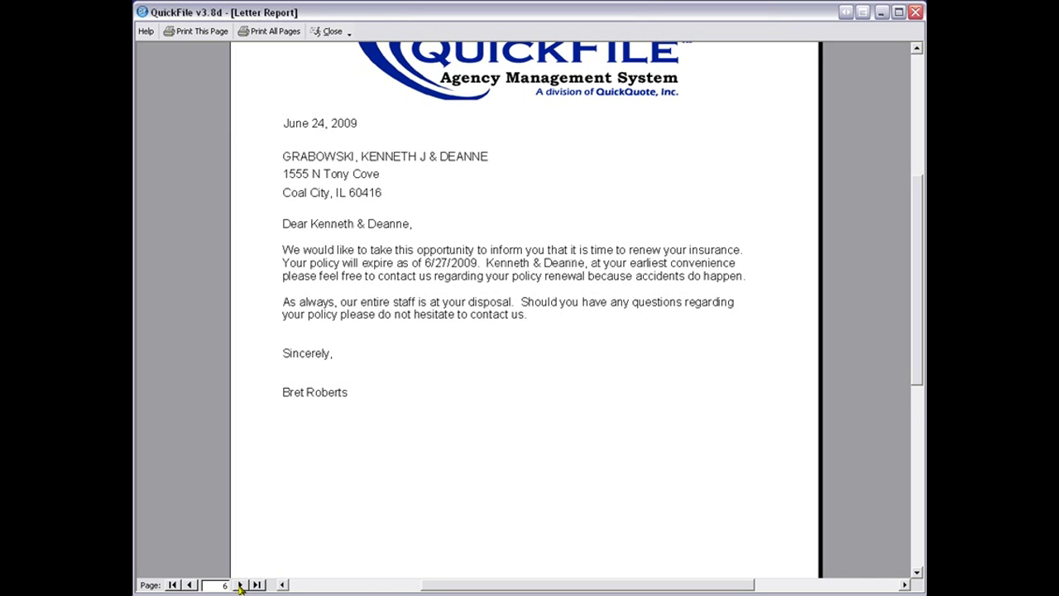
pyautogui.click(240, 585)
pyautogui.click(240, 585)
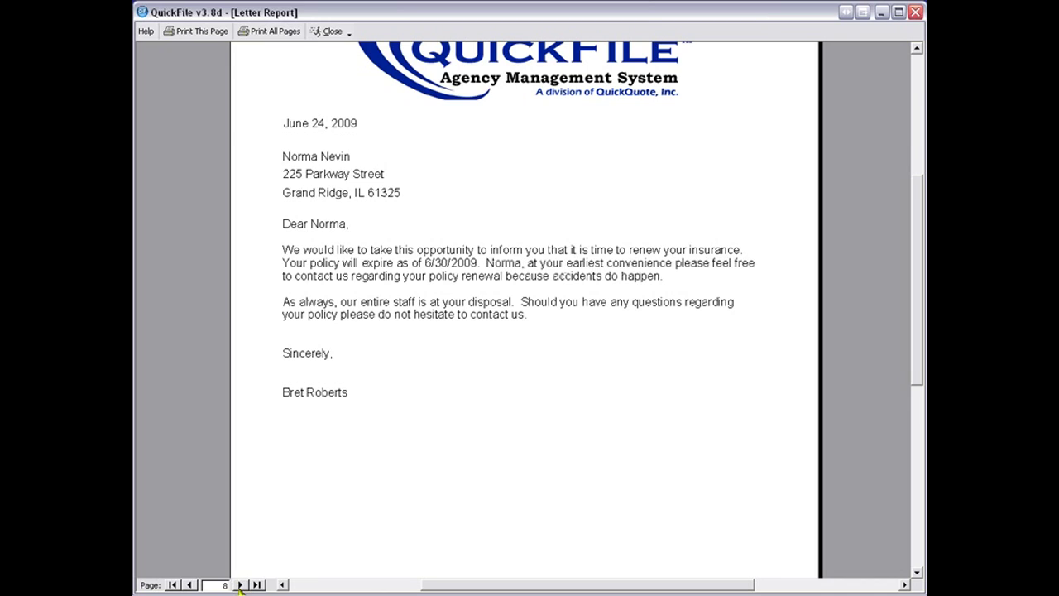
pyautogui.click(240, 585)
pyautogui.click(240, 584)
pyautogui.click(240, 584)
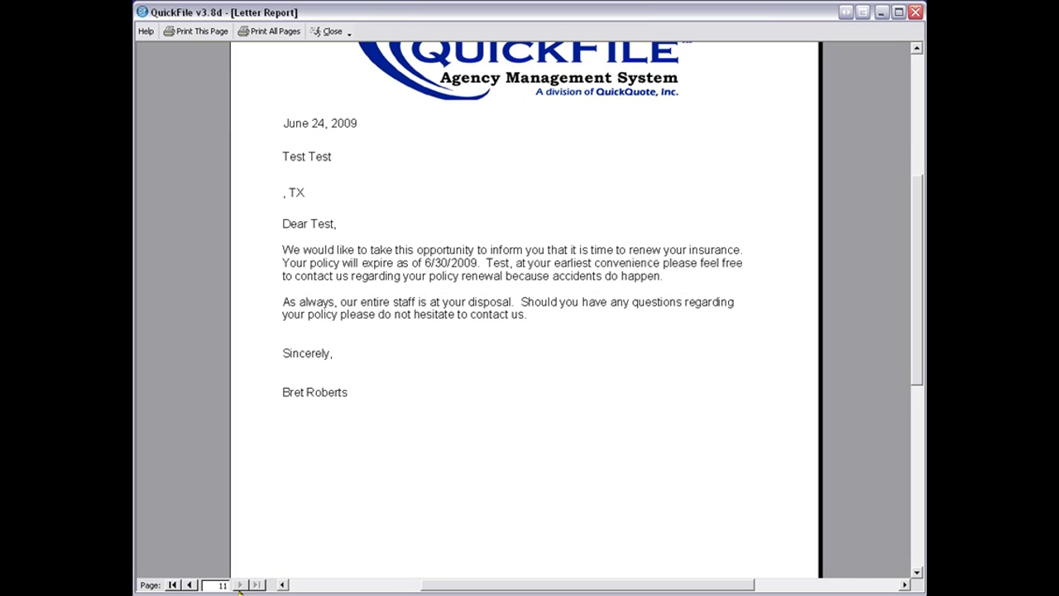
pyautogui.click(332, 31)
pyautogui.click(574, 399)
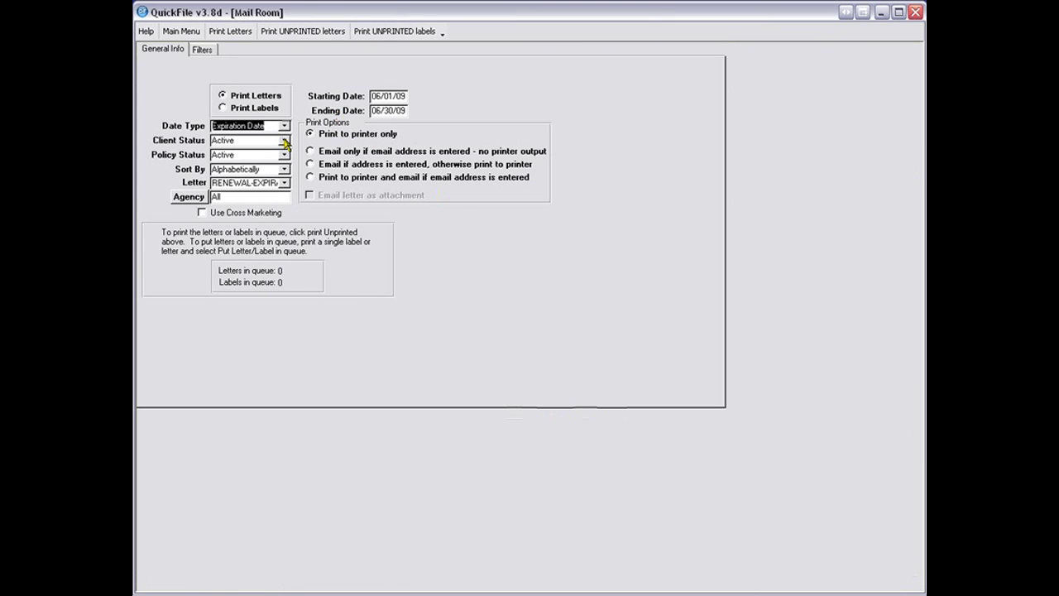
# Set the Client Status to All, preview the resulting letters, and discard them unprinted.
pyautogui.click(283, 141)
pyautogui.click(261, 150)
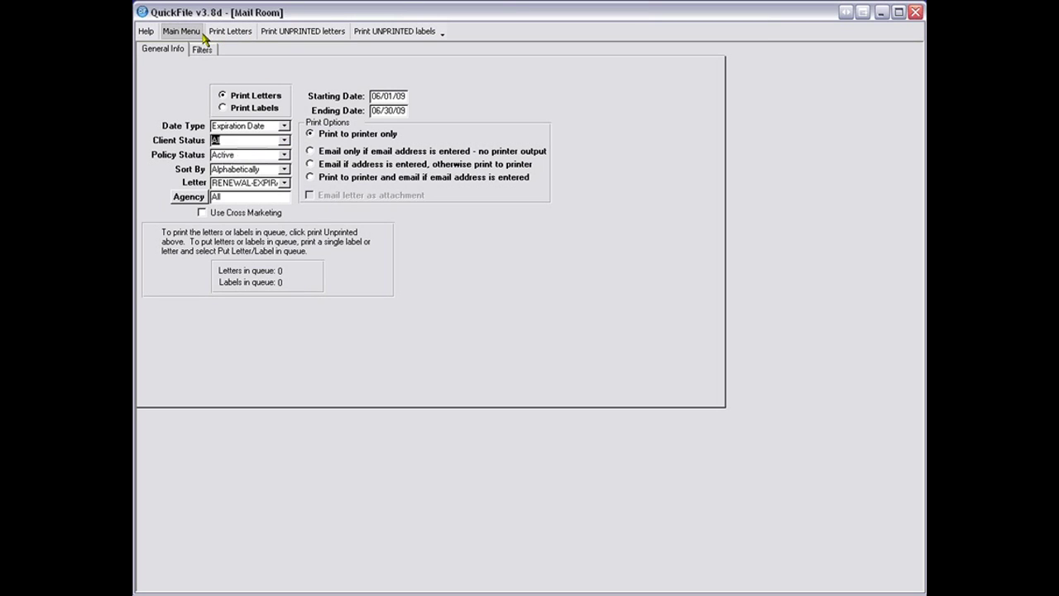
pyautogui.click(227, 35)
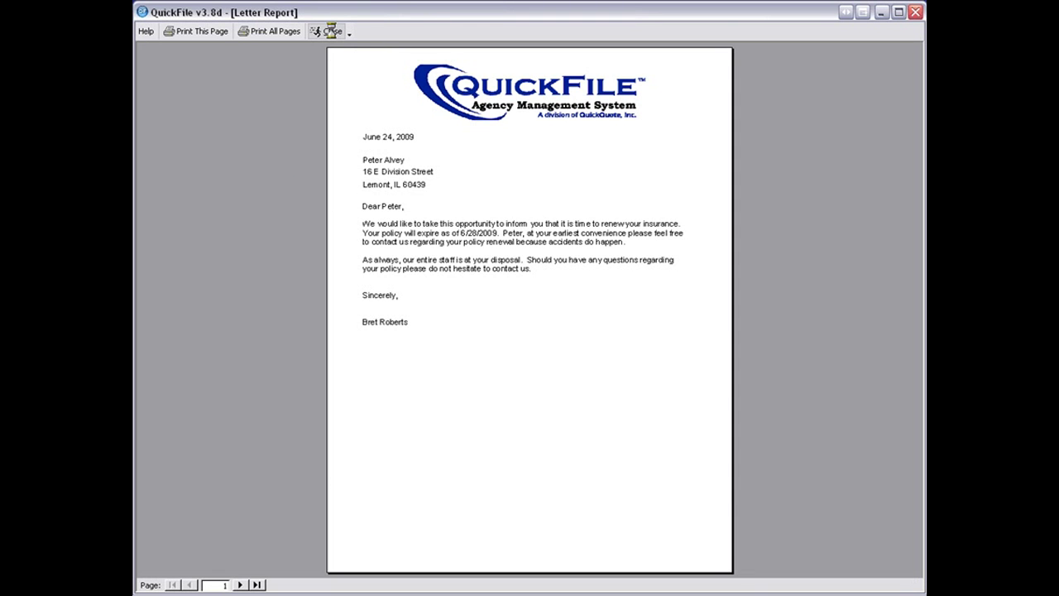
pyautogui.click(331, 30)
pyautogui.click(561, 396)
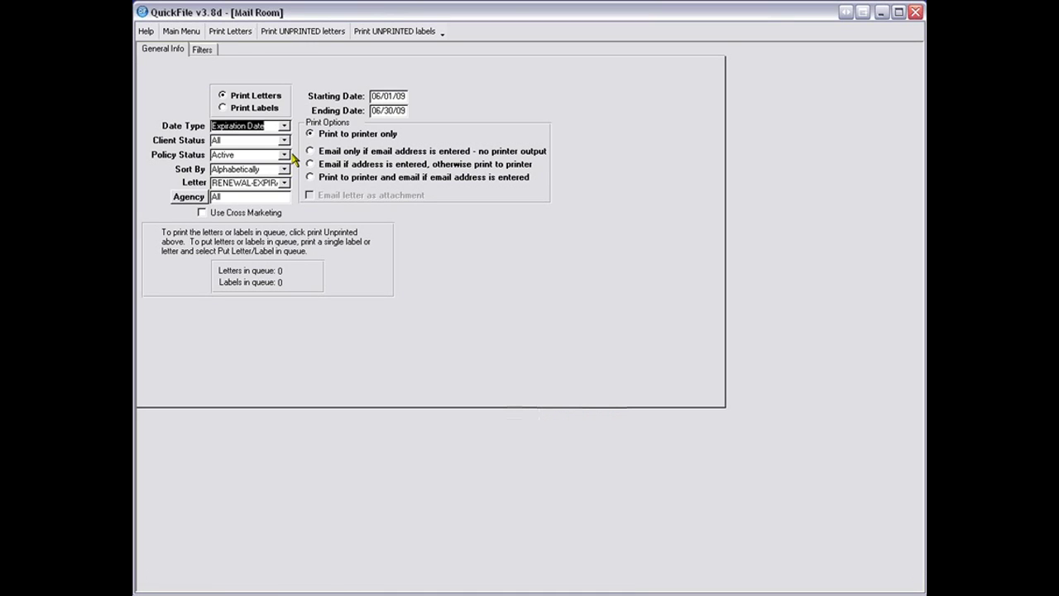
# Set the Policy Status to All, preview the resulting letters, and discard them unprinted.
pyautogui.click(284, 155)
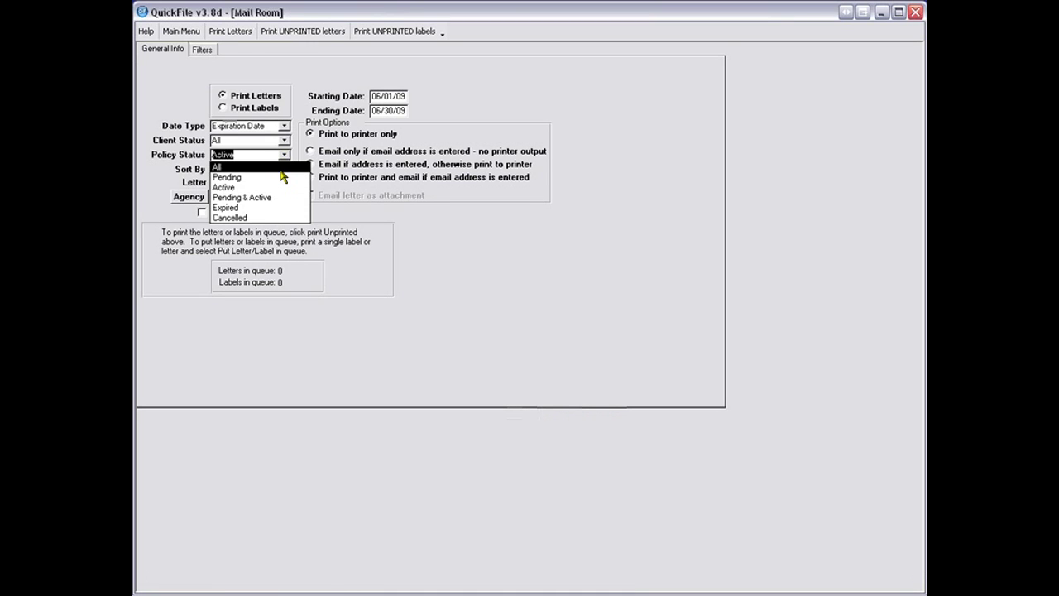
pyautogui.click(281, 168)
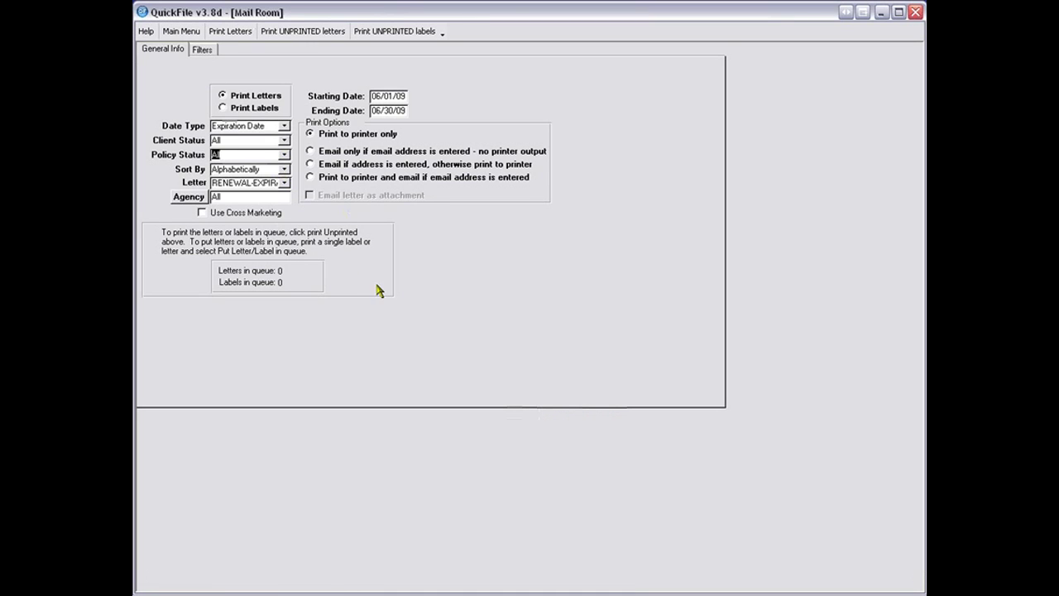
pyautogui.click(221, 31)
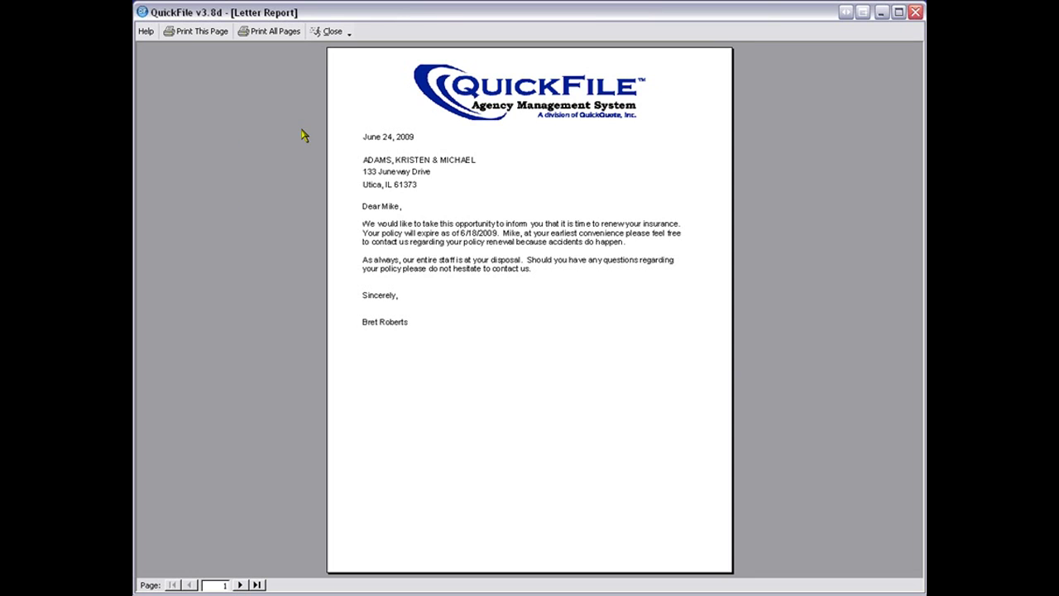
pyautogui.click(458, 222)
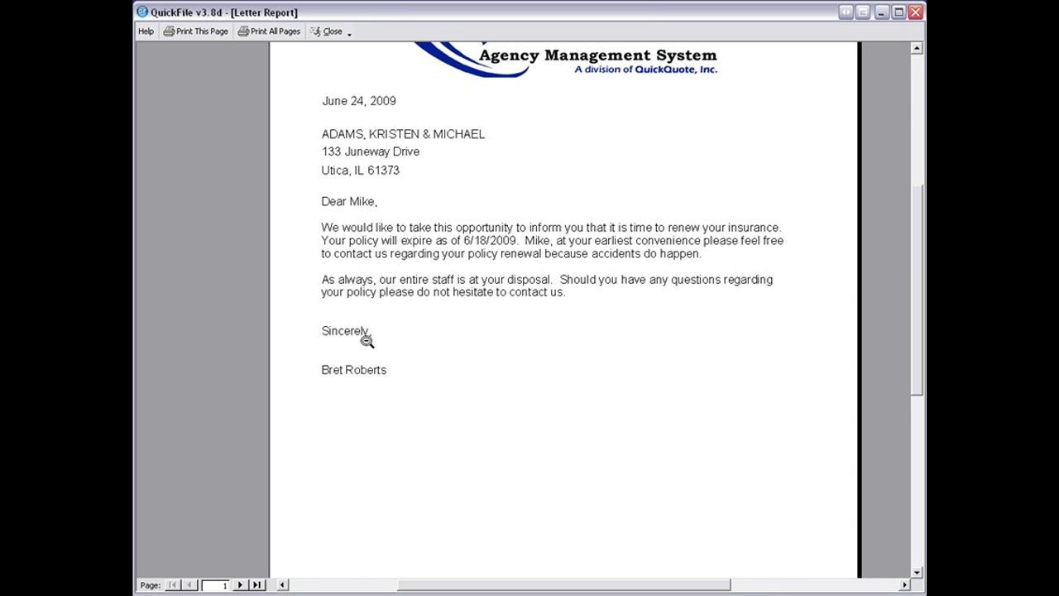
pyautogui.click(315, 33)
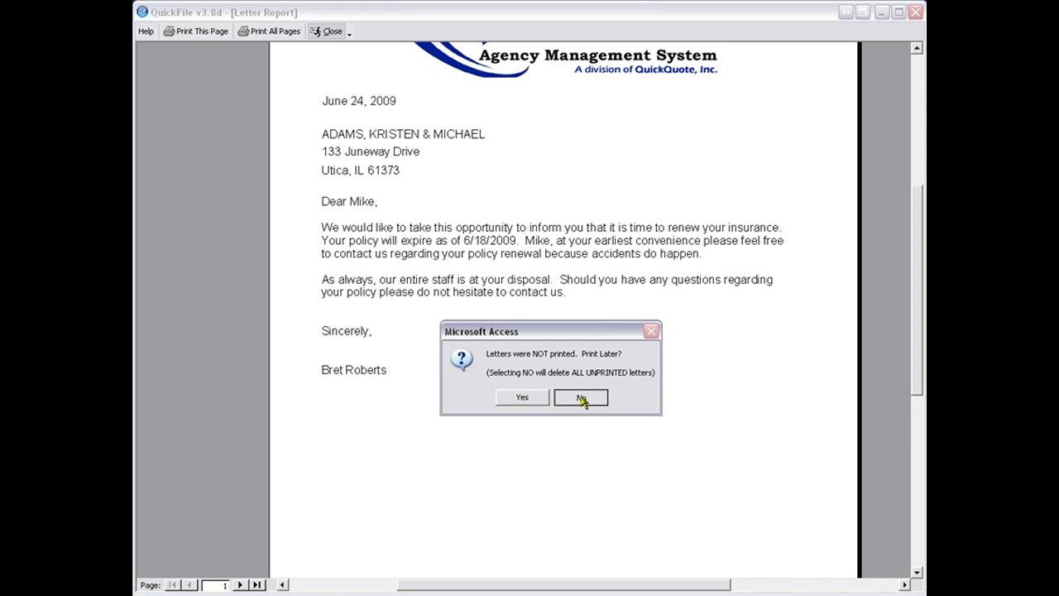
pyautogui.click(662, 327)
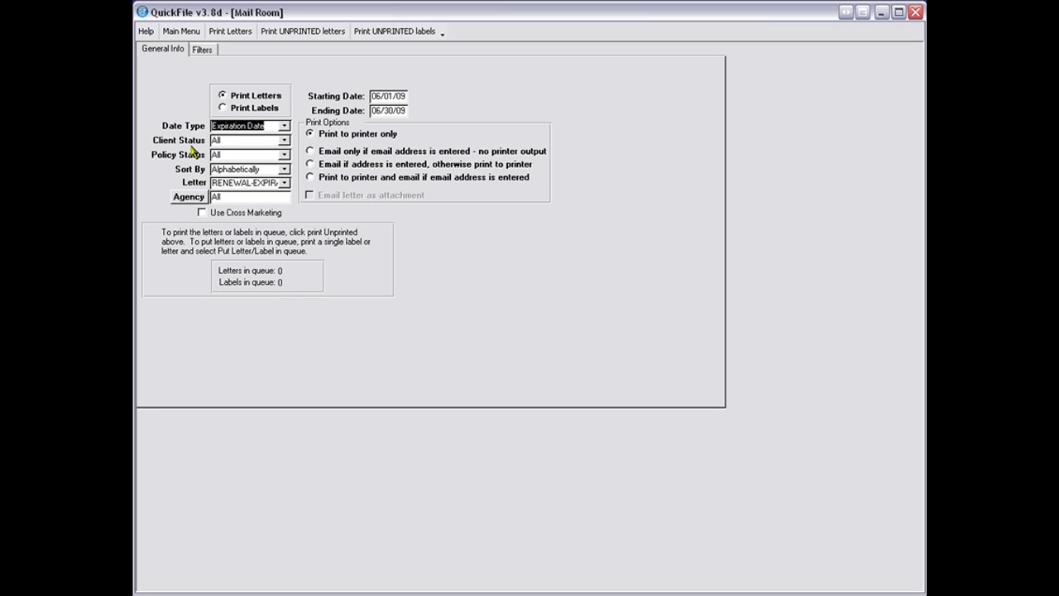
# Set the Client Status and the Policy Status back to Active.
pyautogui.click(284, 141)
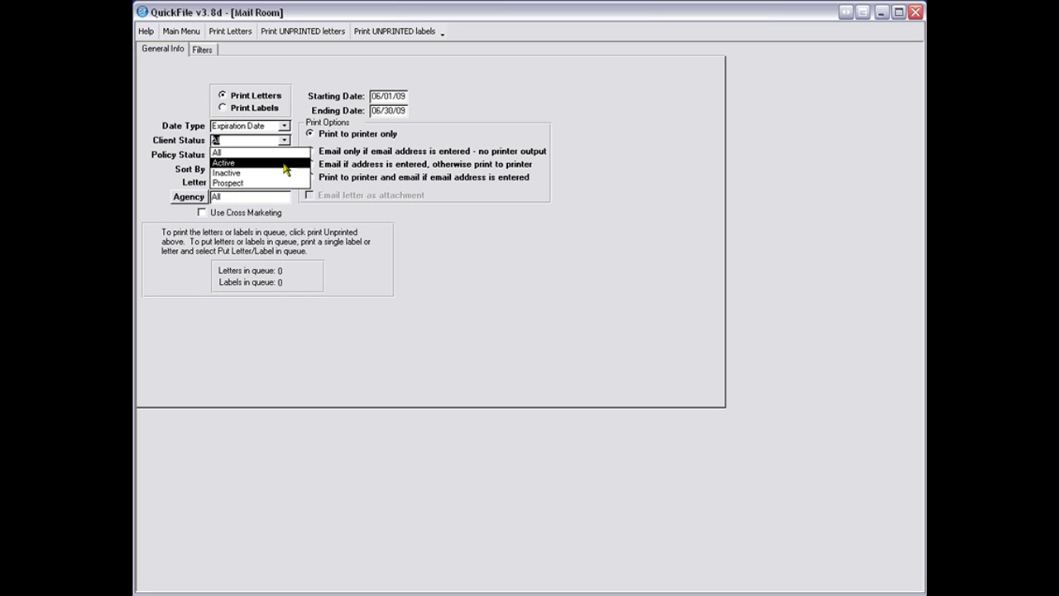
pyautogui.click(284, 163)
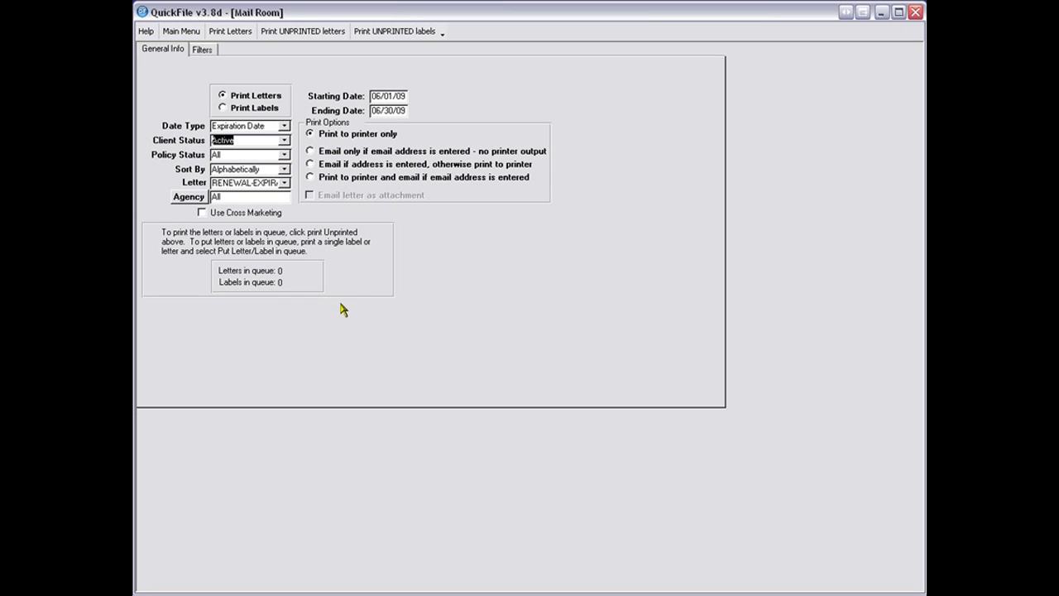
pyautogui.click(283, 155)
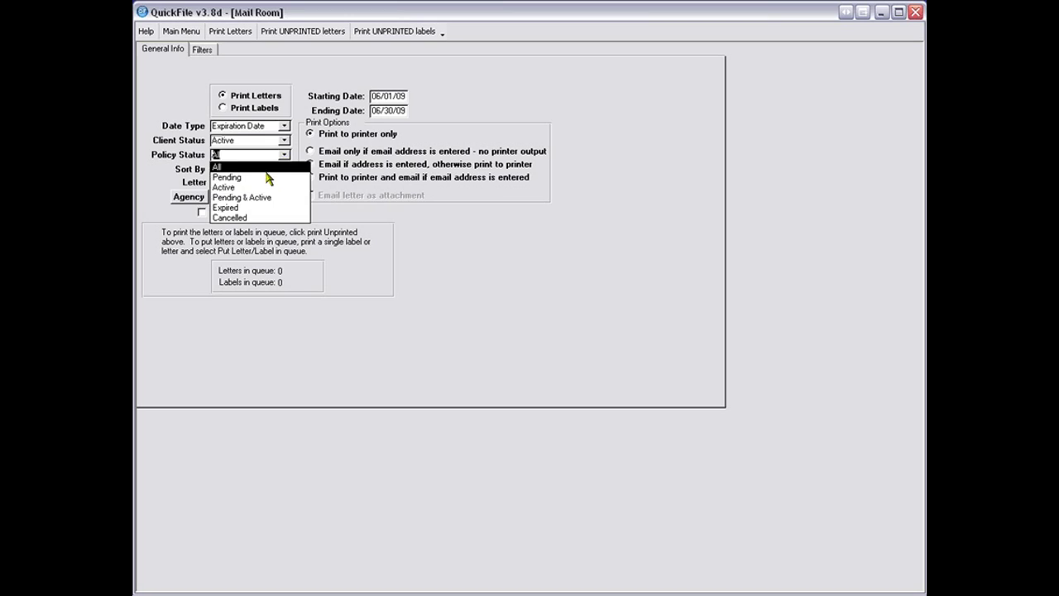
pyautogui.click(250, 188)
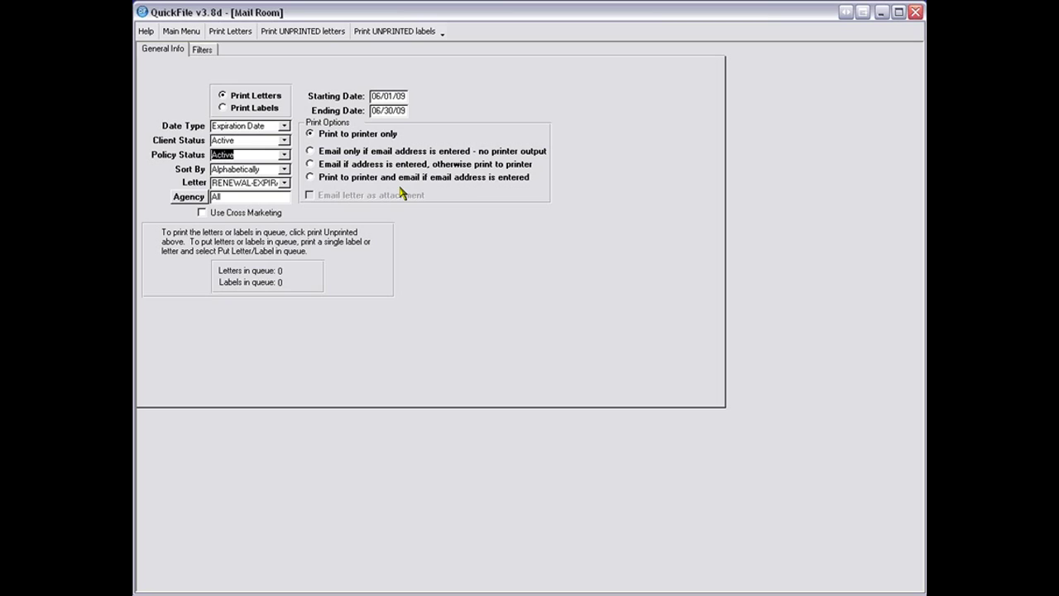
# Examine the choices offered by the Source, Agent, Finance Co, New or Renewal, and Line of Business filters.
pyautogui.click(200, 51)
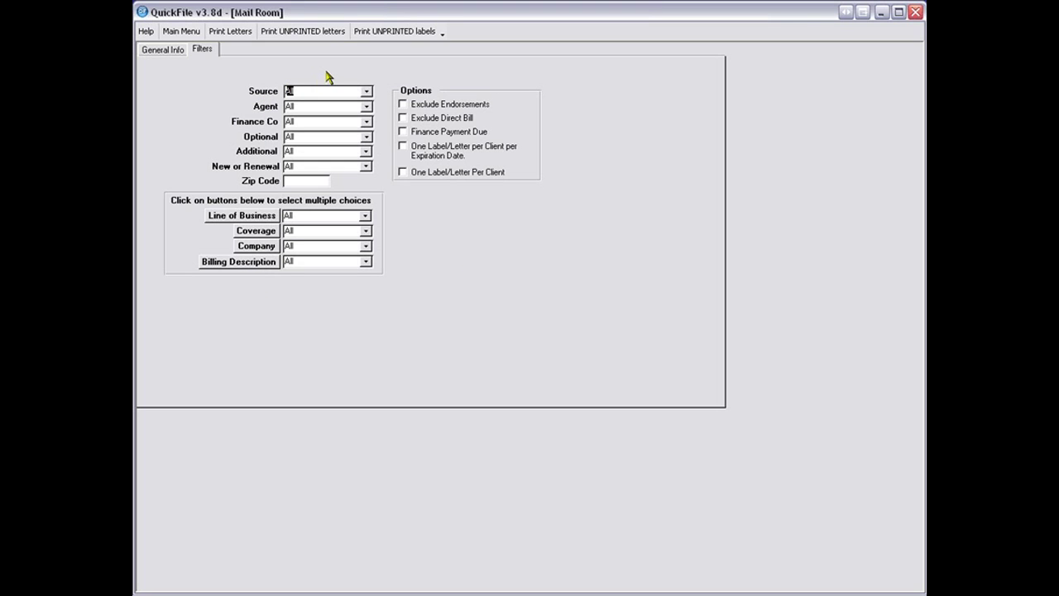
pyautogui.click(366, 91)
pyautogui.click(369, 94)
pyautogui.click(366, 108)
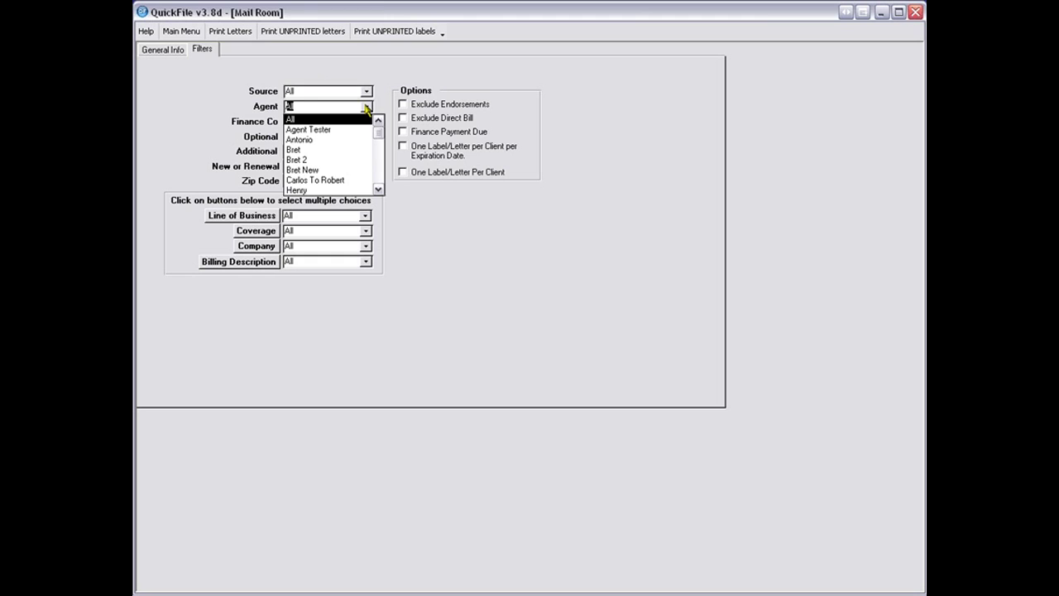
pyautogui.click(366, 107)
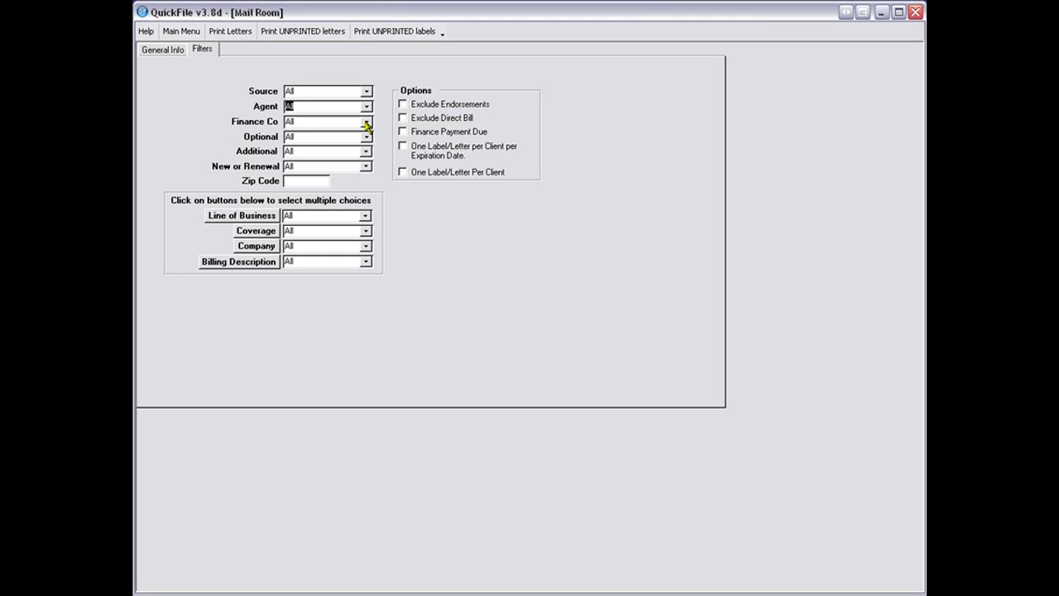
pyautogui.click(367, 123)
pyautogui.click(367, 122)
pyautogui.click(367, 166)
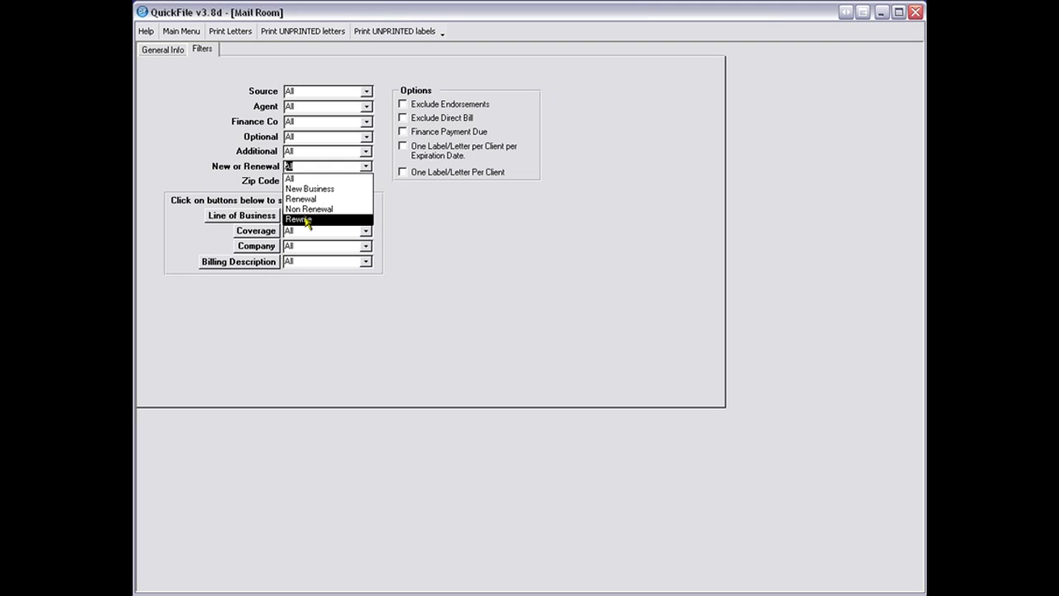
pyautogui.click(242, 184)
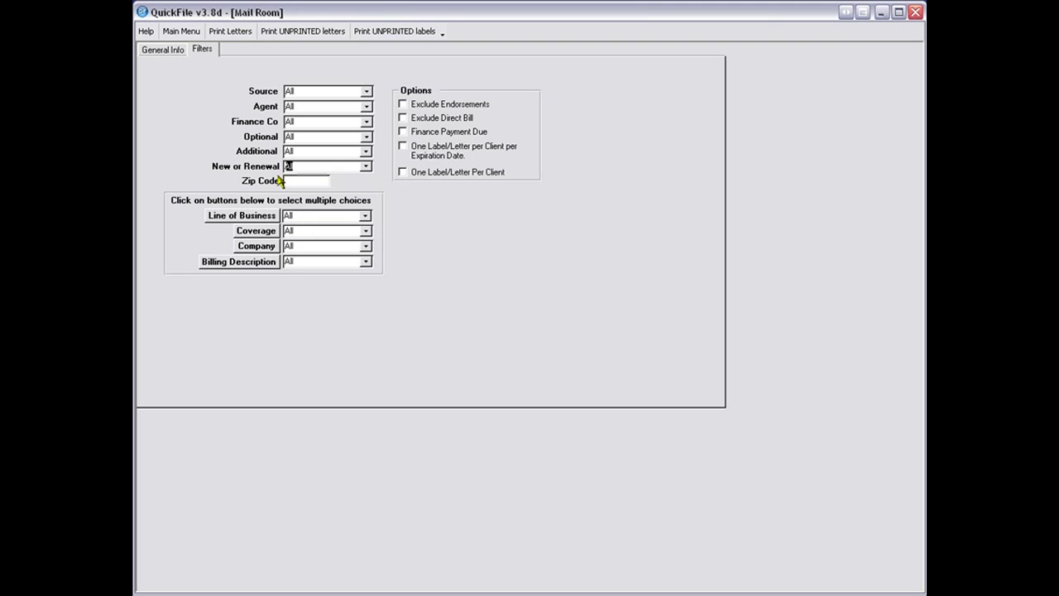
pyautogui.click(288, 181)
pyautogui.click(366, 218)
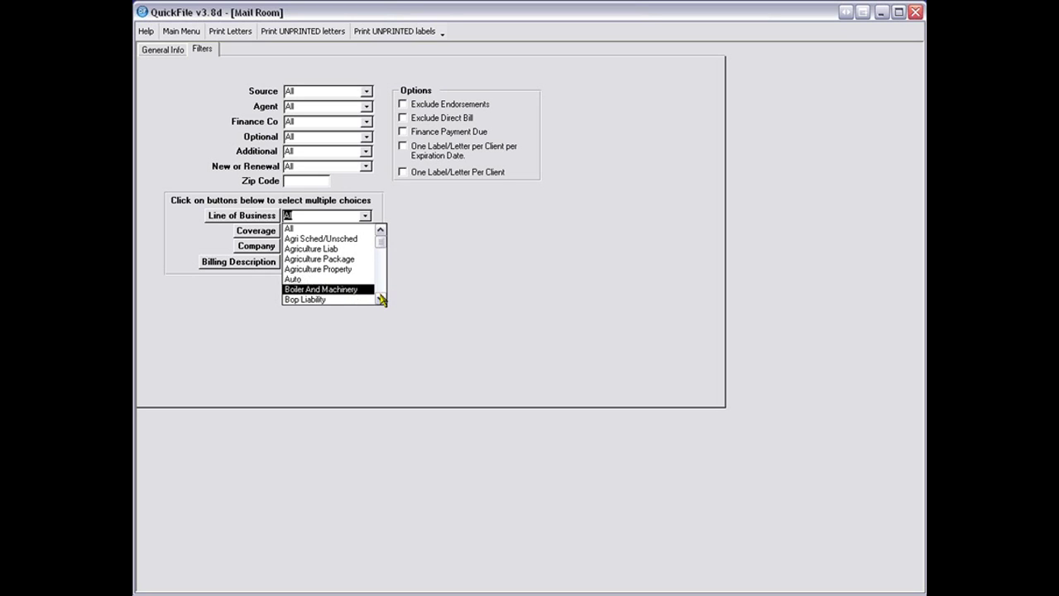
pyautogui.scroll(-1, 381, 299)
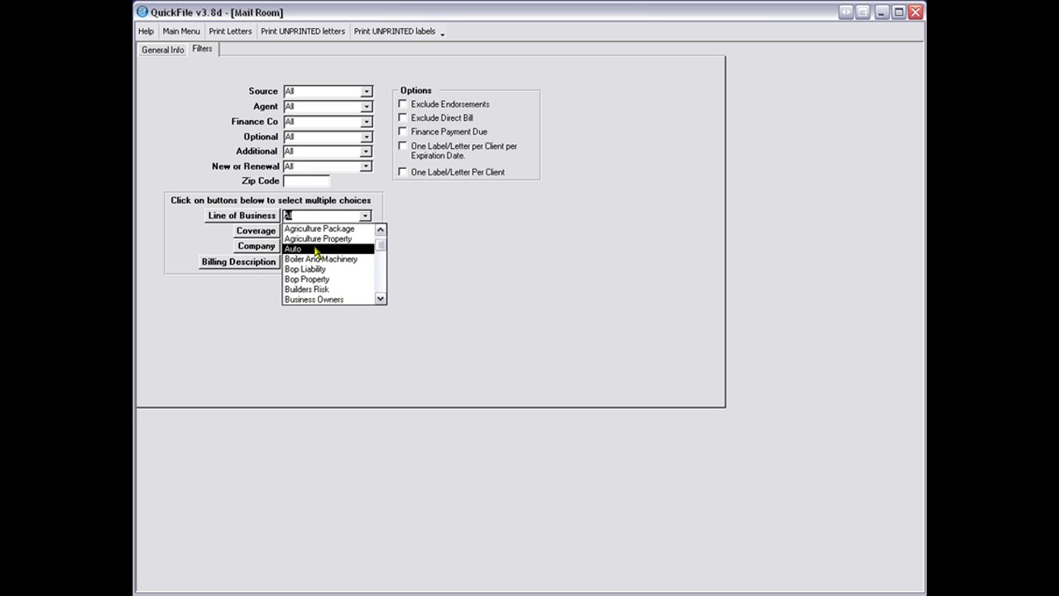
pyautogui.click(175, 231)
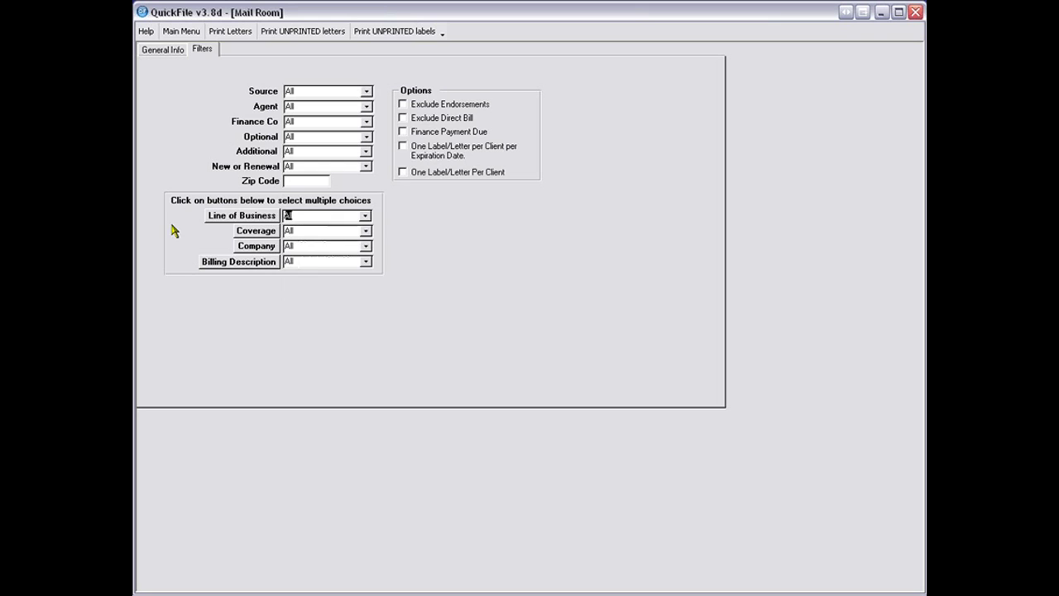
# Limit the Line of Business filter to Auto, Commercial Auto and Homeowners.
pyautogui.click(231, 217)
pyautogui.click(232, 217)
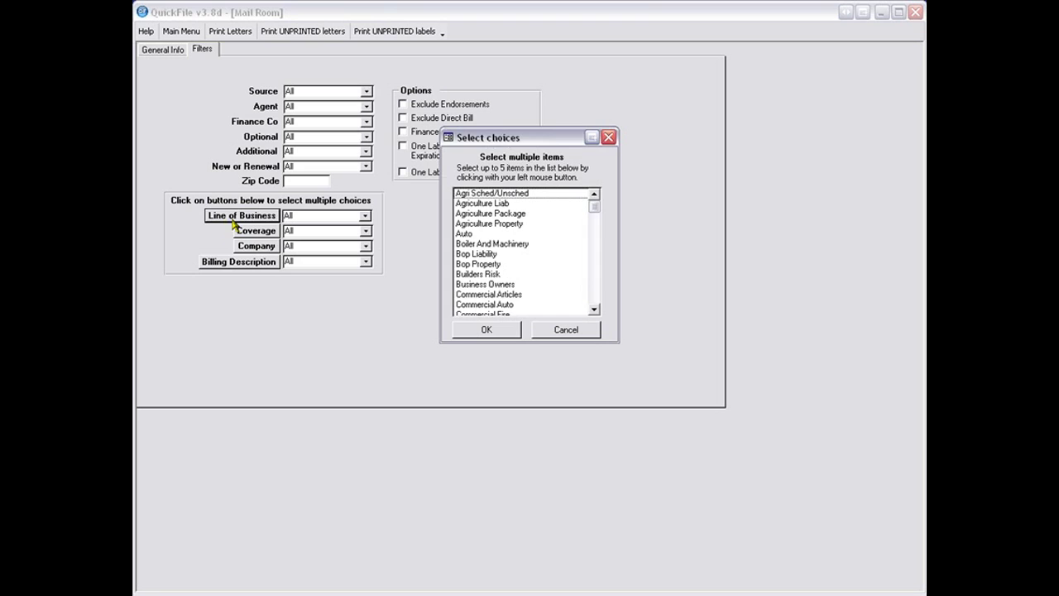
pyautogui.click(469, 234)
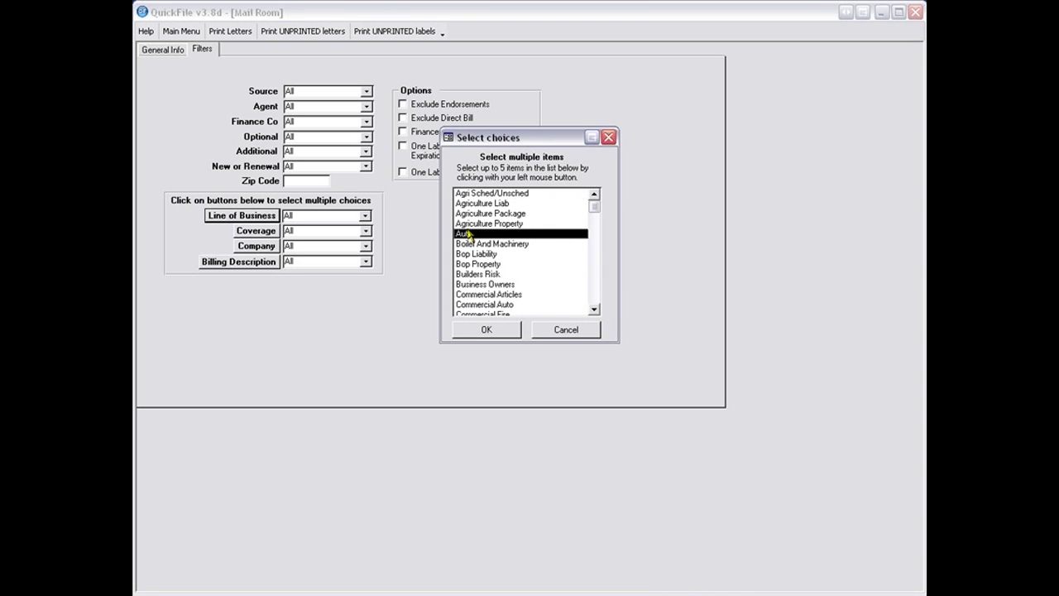
pyautogui.click(475, 306)
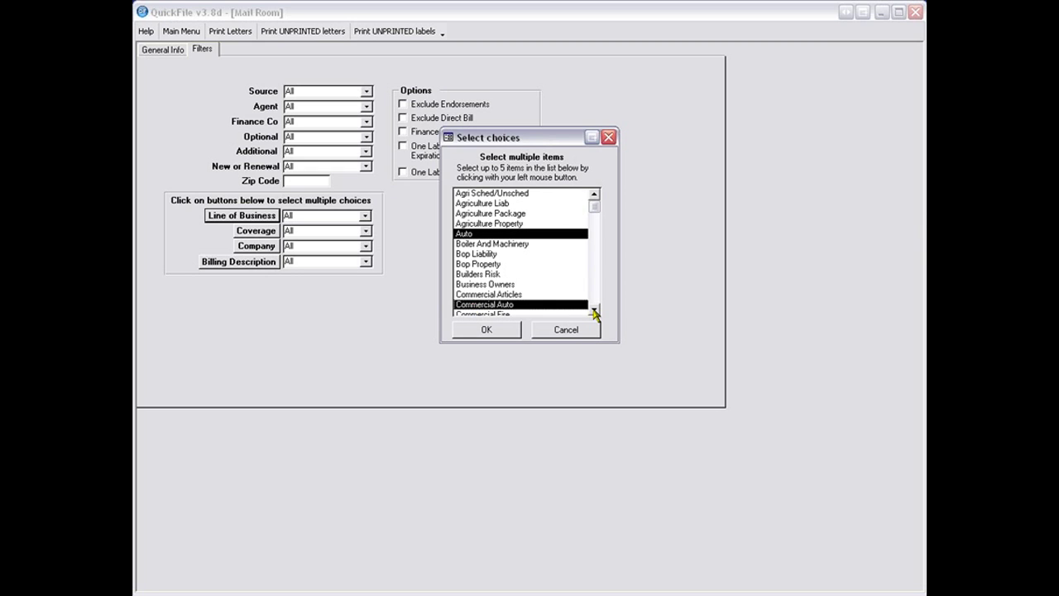
pyautogui.moveTo(594, 312); pyautogui.dragTo(594, 312)
pyautogui.click(481, 312)
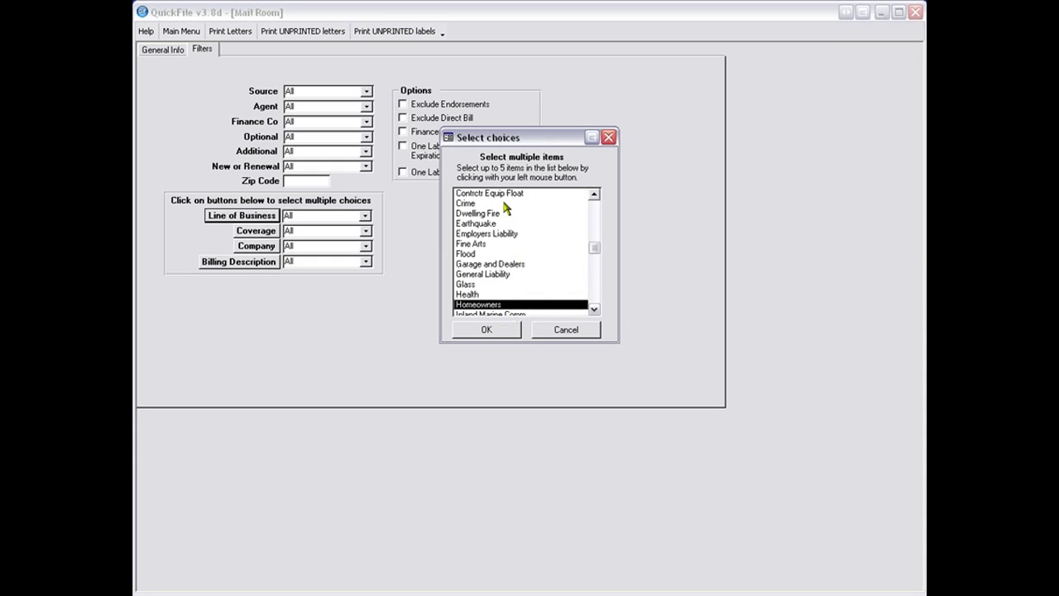
pyautogui.click(482, 333)
pyautogui.click(485, 332)
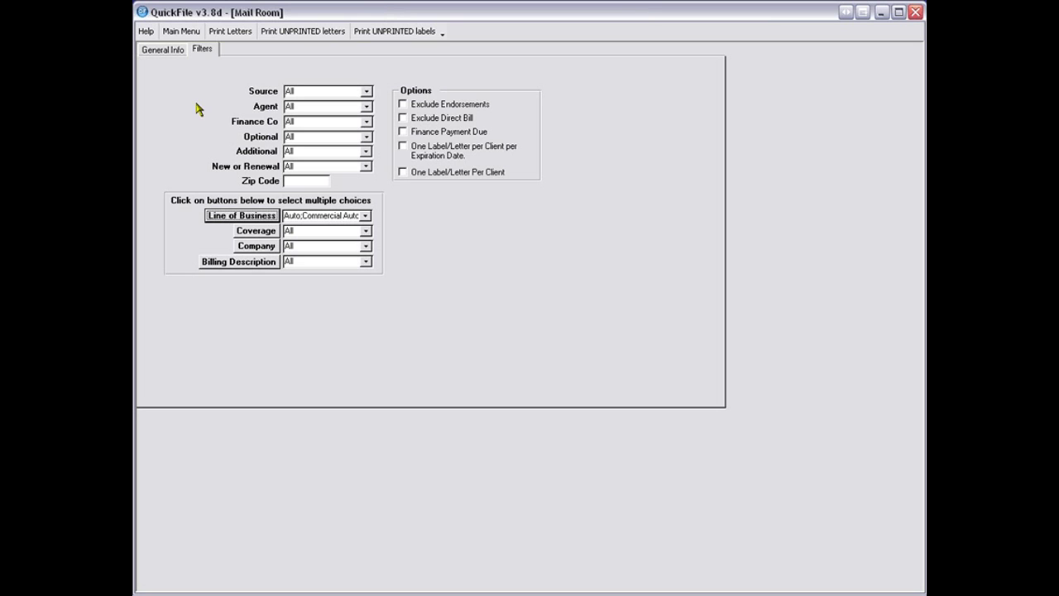
# Preview the letters filtered by line of business and discard them unprinted.
pyautogui.click(231, 32)
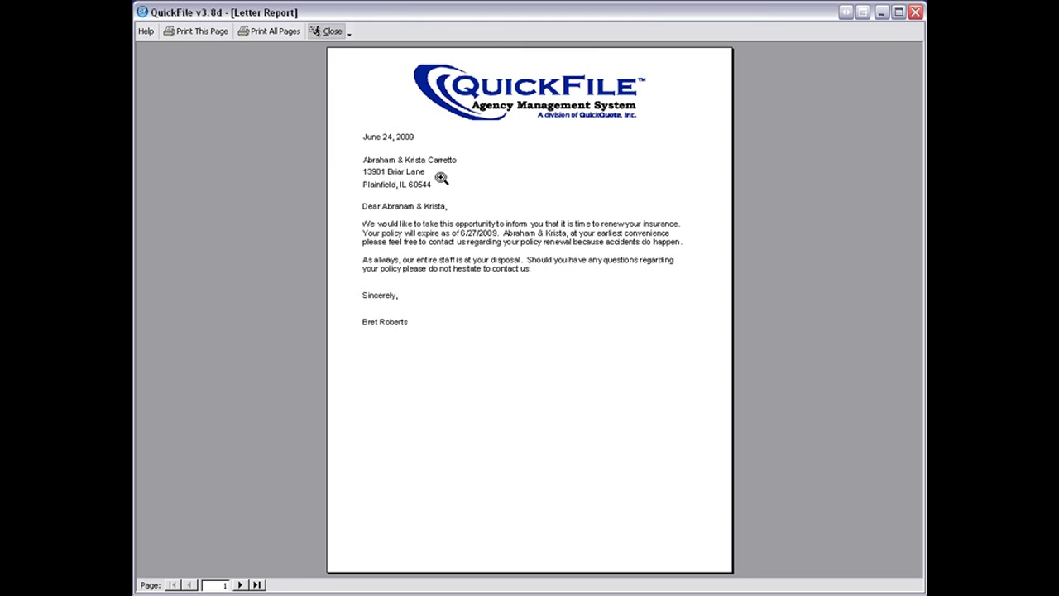
pyautogui.click(468, 223)
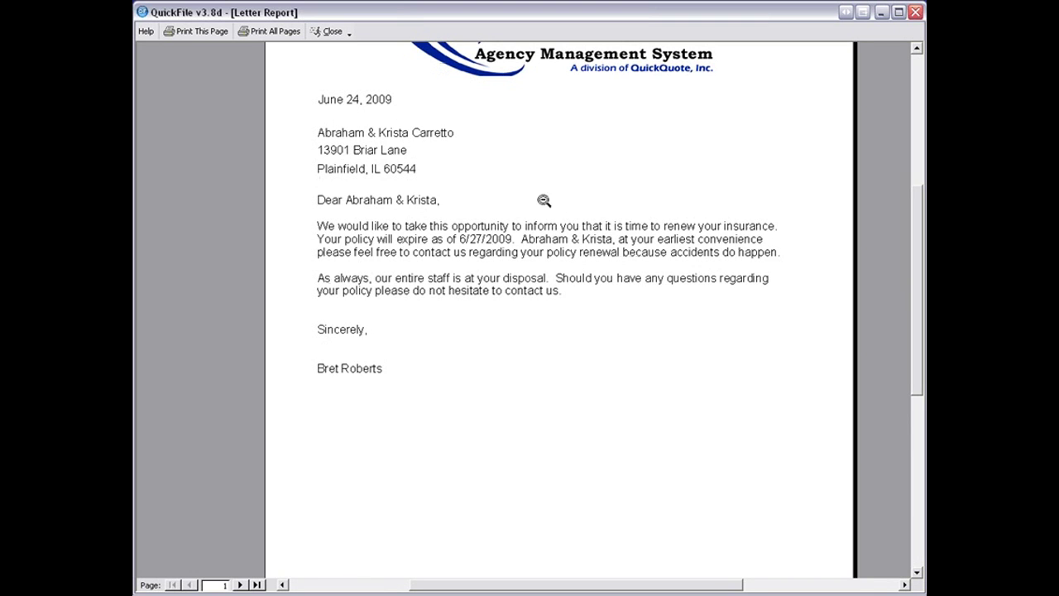
pyautogui.click(315, 37)
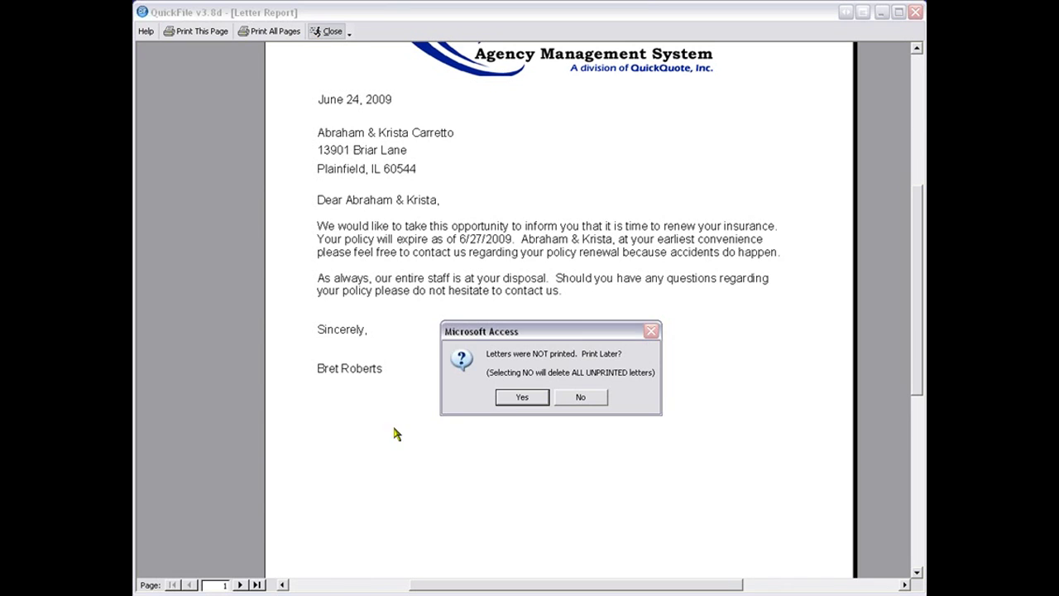
pyautogui.click(569, 398)
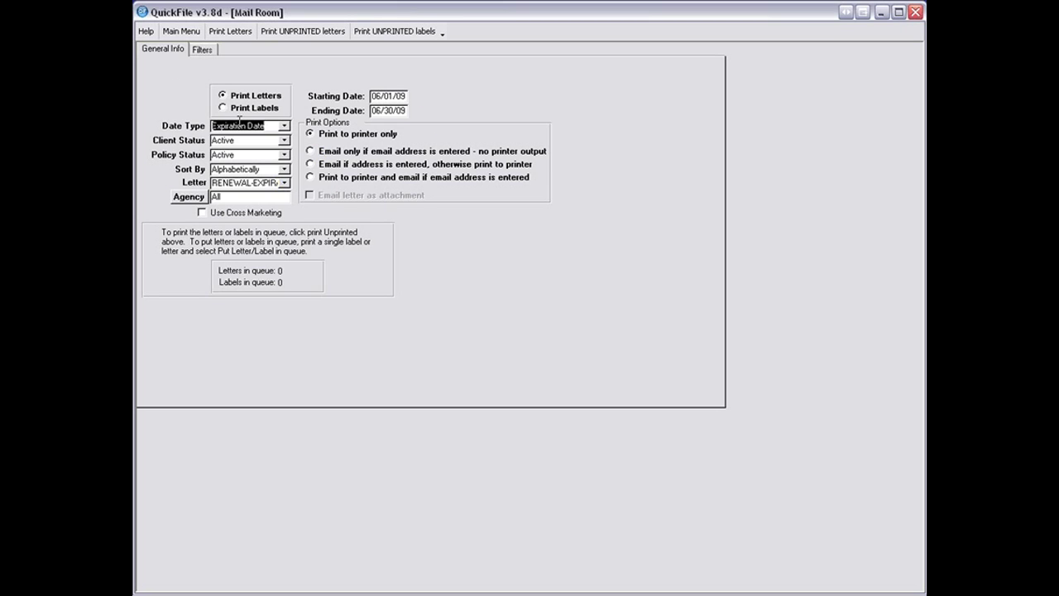
# Switch the output to labels, preview the resulting address labels, and discard them unprinted.
pyautogui.click(224, 109)
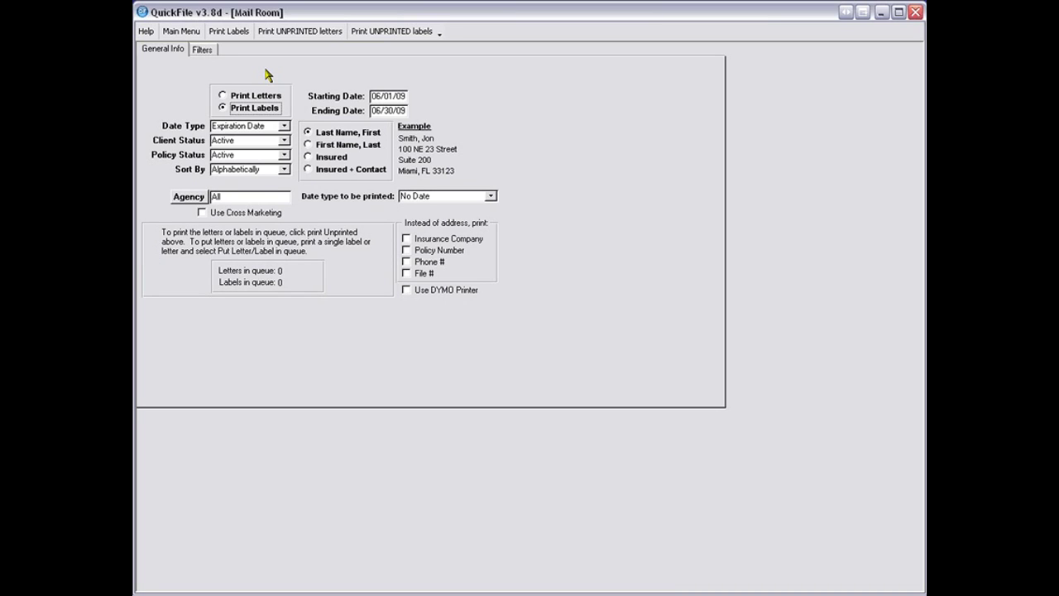
pyautogui.click(228, 30)
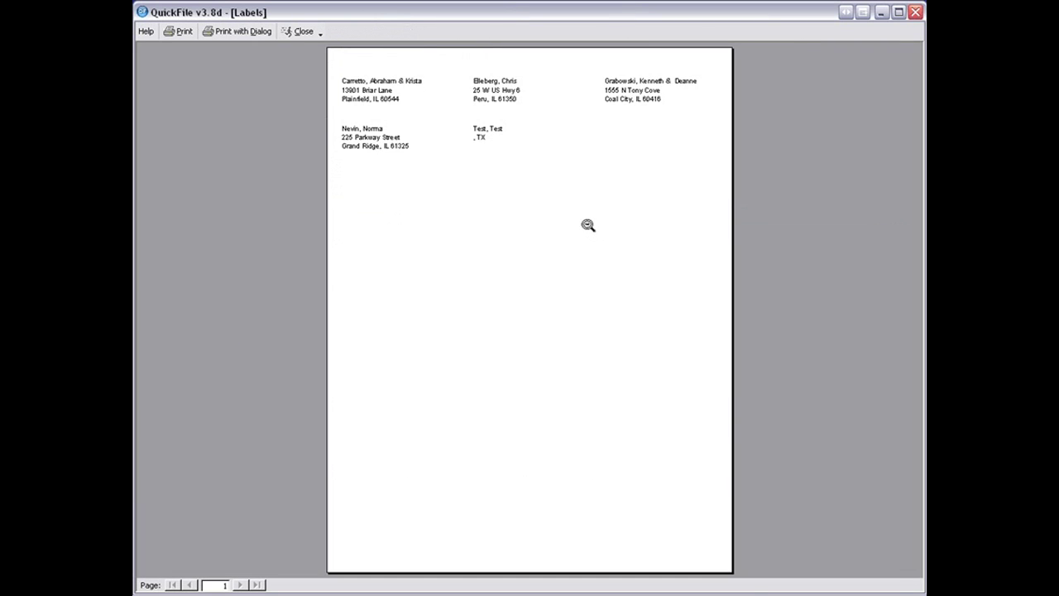
pyautogui.click(589, 225)
pyautogui.scroll(3, 610, 222)
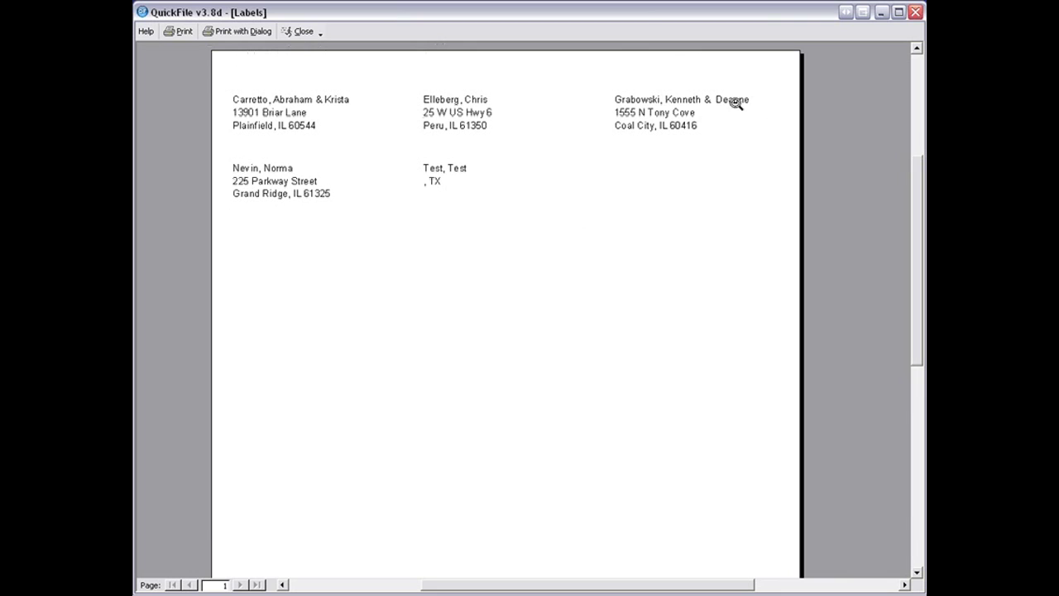
pyautogui.click(300, 32)
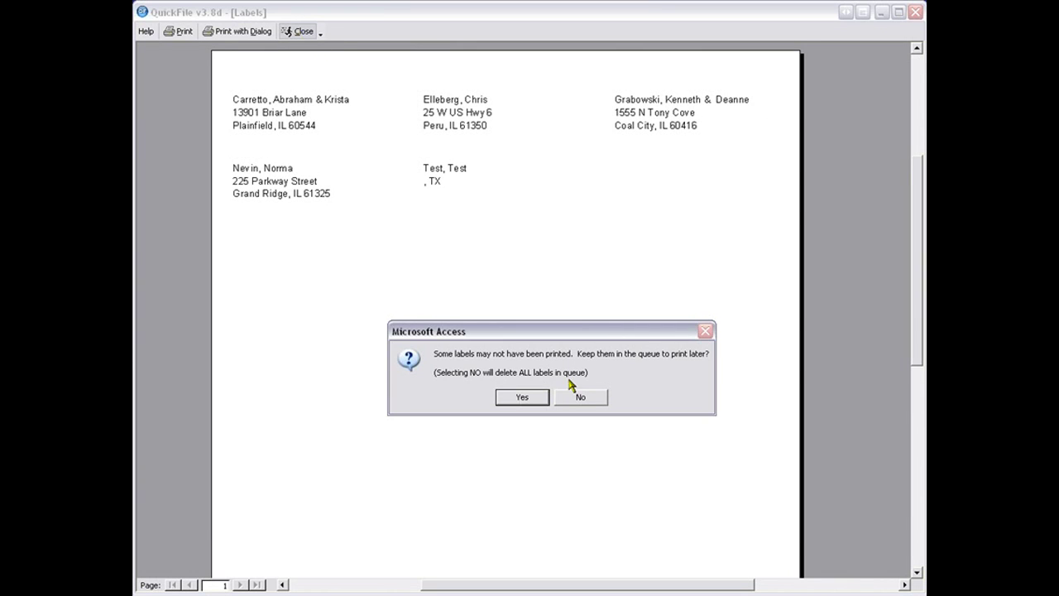
pyautogui.click(576, 399)
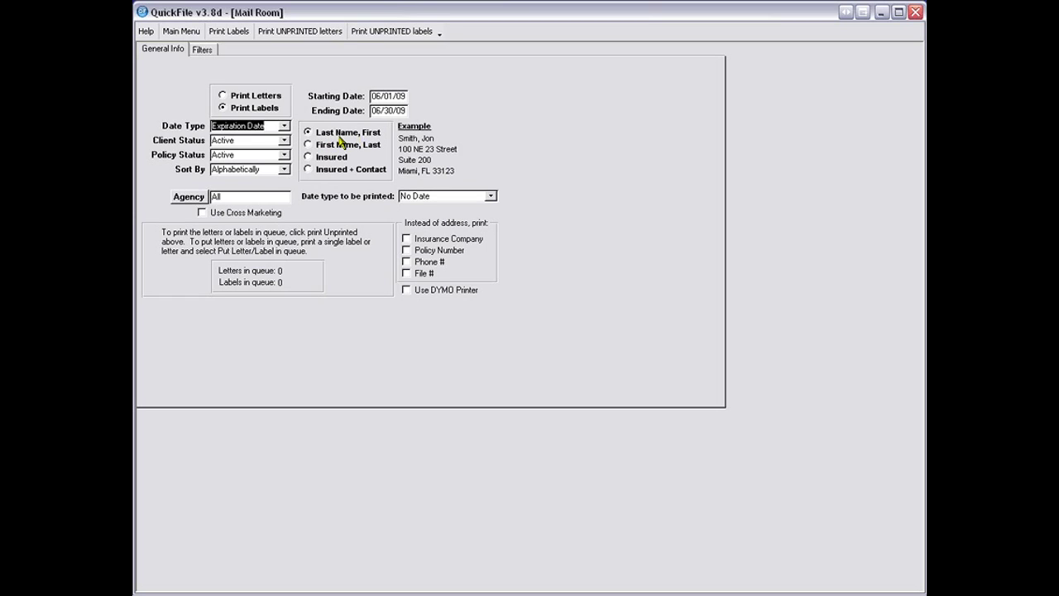
# Set the label name format to Insured + Contact and review the choices for the date type printed on labels.
pyautogui.click(307, 144)
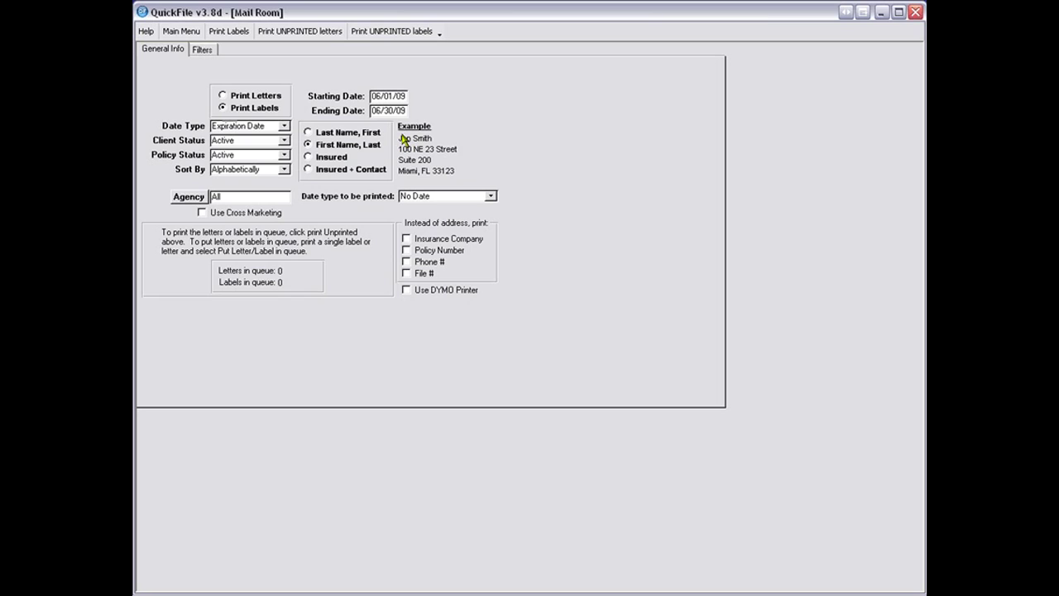
pyautogui.click(308, 158)
pyautogui.click(309, 173)
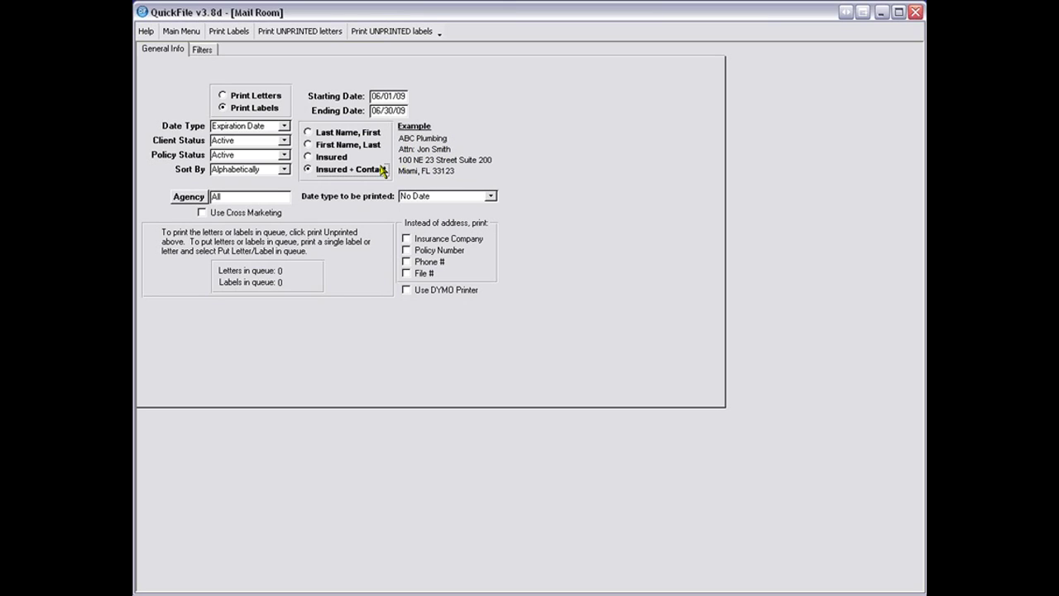
pyautogui.click(484, 199)
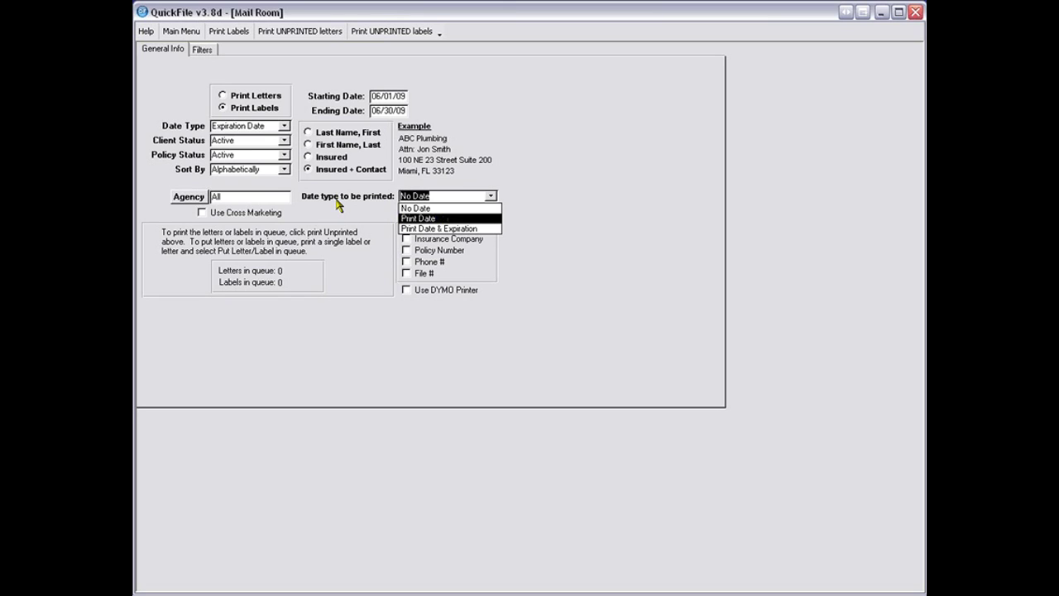
pyautogui.click(339, 205)
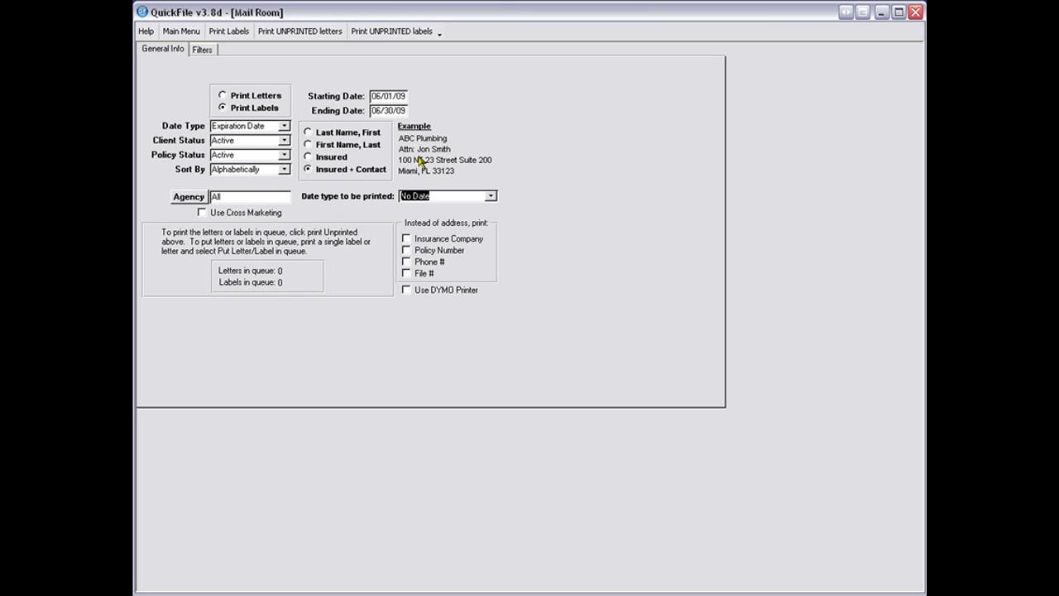
pyautogui.click(220, 107)
# Review the filters and switch the output back to letters.
pyautogui.click(201, 51)
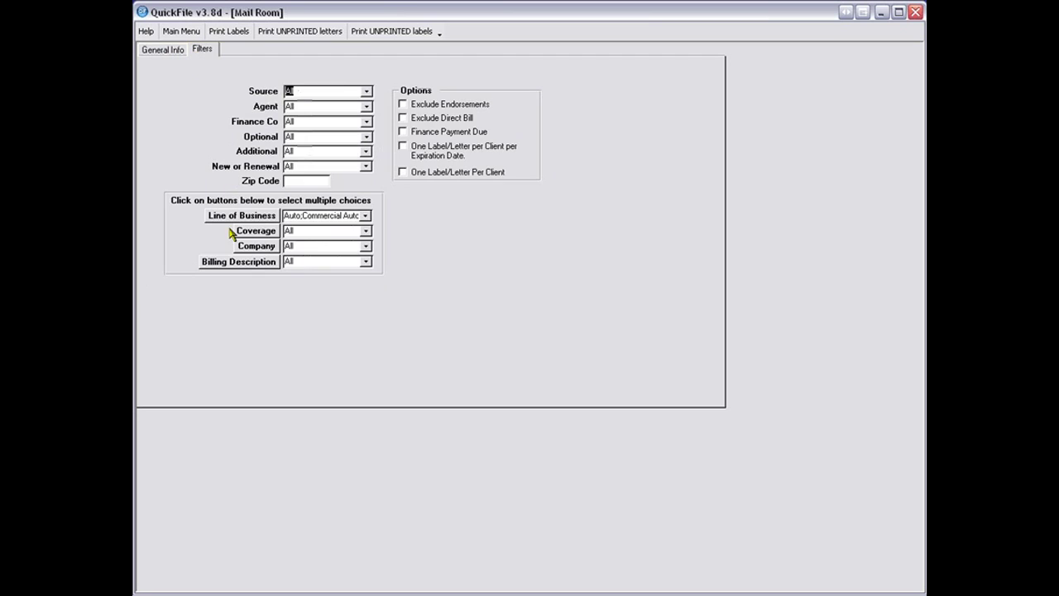
pyautogui.click(179, 51)
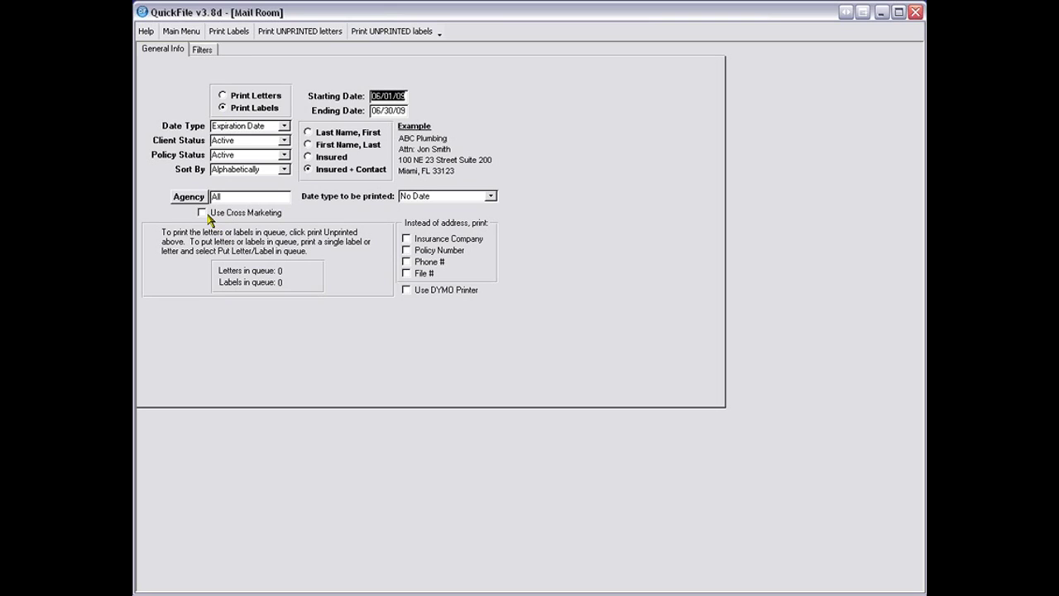
pyautogui.click(228, 97)
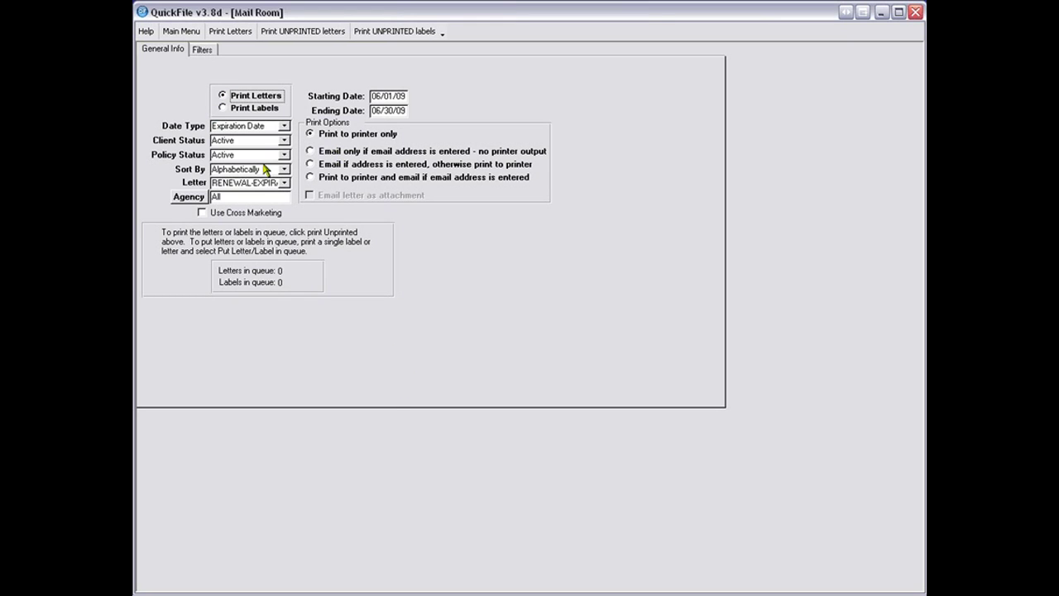
pyautogui.click(199, 52)
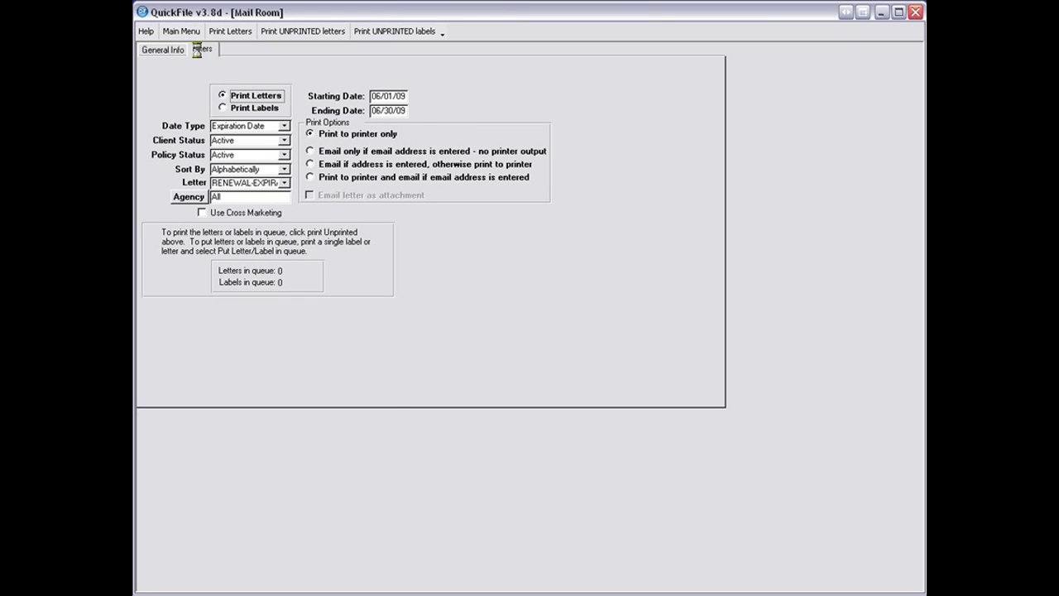
pyautogui.click(170, 53)
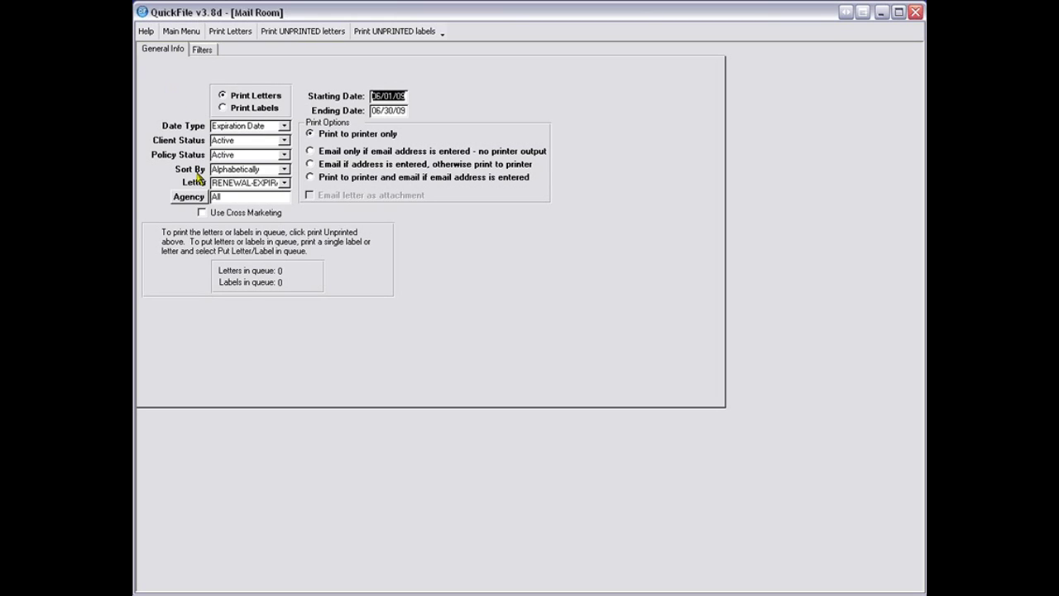
# Set the Date Type to Birth Date and the Client Status to All.
pyautogui.click(284, 126)
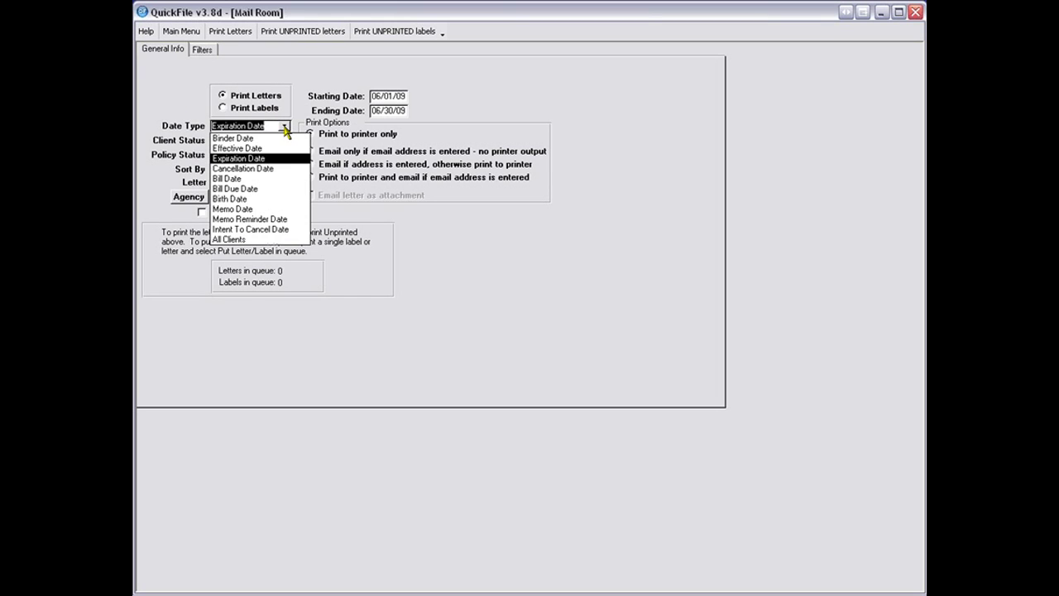
pyautogui.click(263, 198)
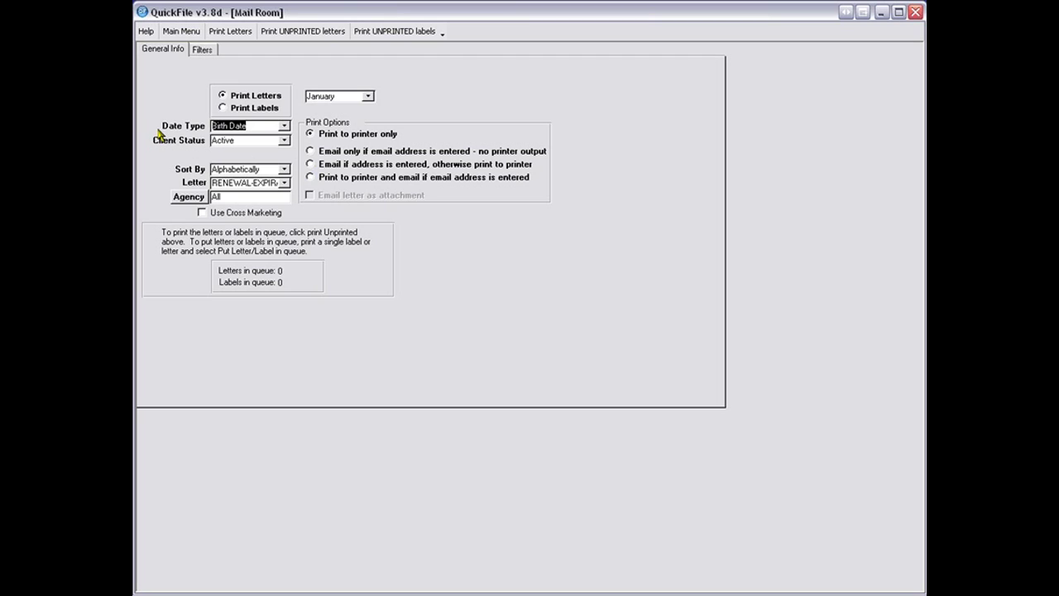
pyautogui.click(284, 141)
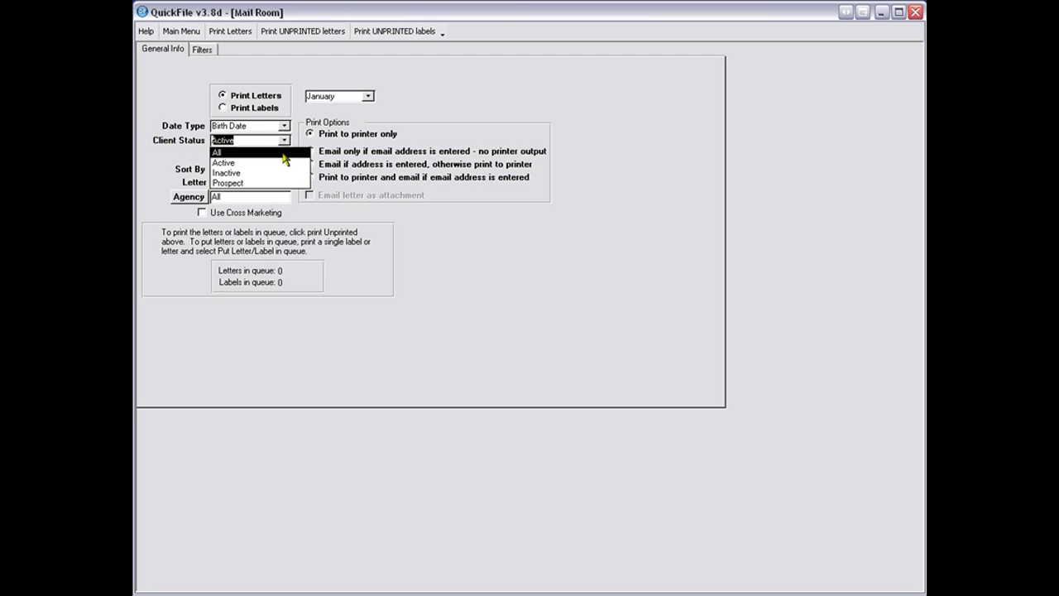
pyautogui.click(283, 154)
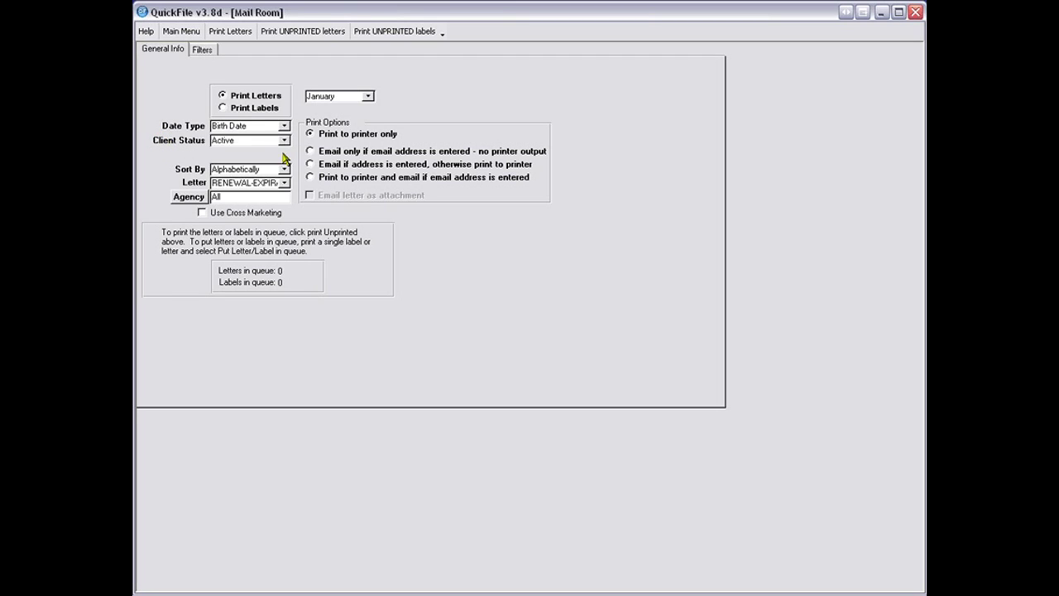
# Set the birth month to May and choose the Homestead agency's Birthday.rtf as the letter.
pyautogui.click(369, 97)
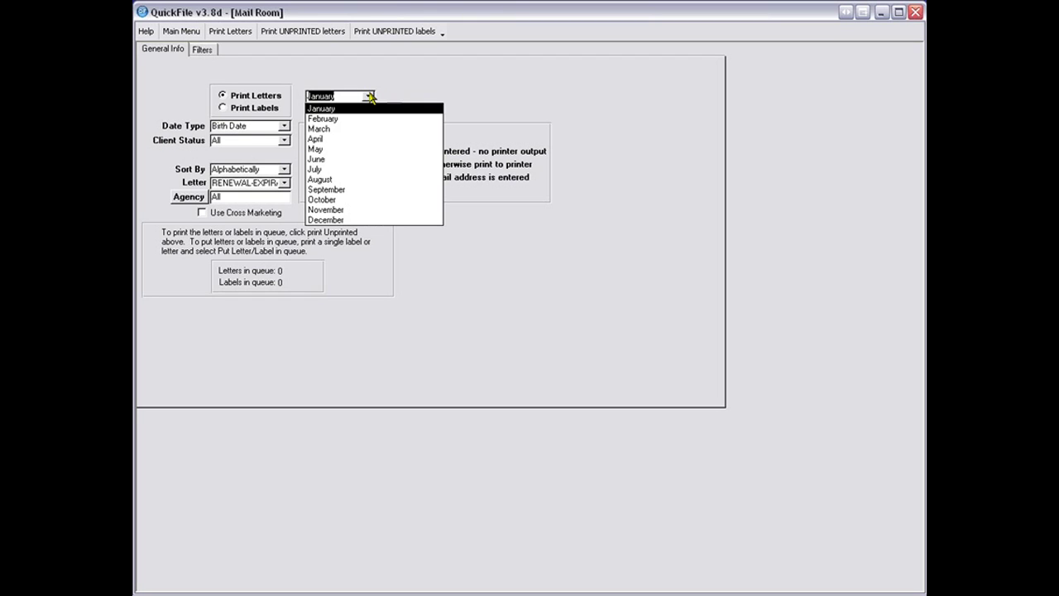
pyautogui.click(317, 191)
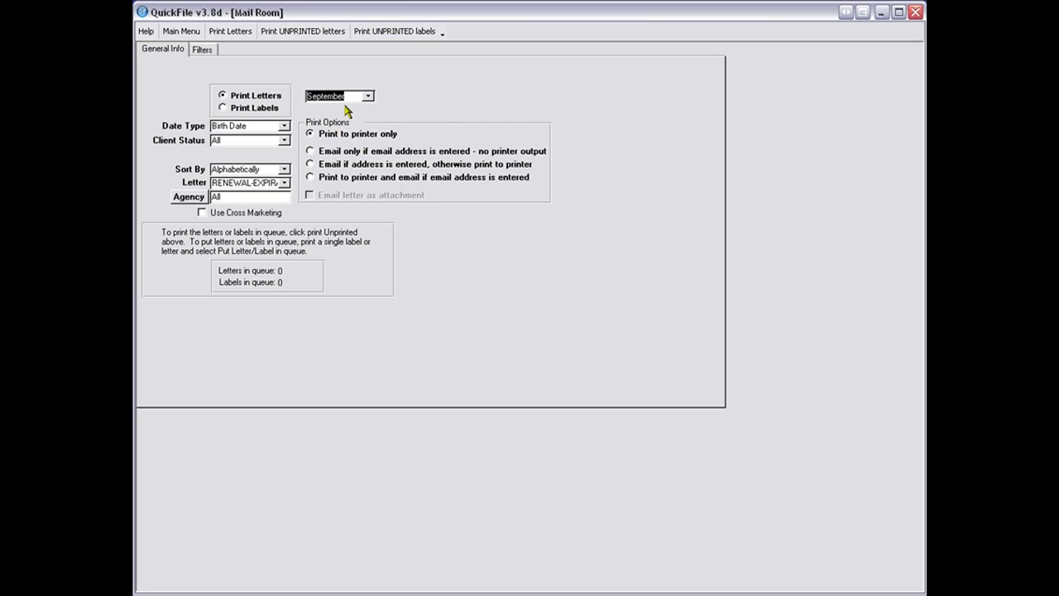
pyautogui.click(359, 96)
pyautogui.click(367, 148)
pyautogui.click(284, 182)
pyautogui.moveTo(409, 199); pyautogui.dragTo(410, 199)
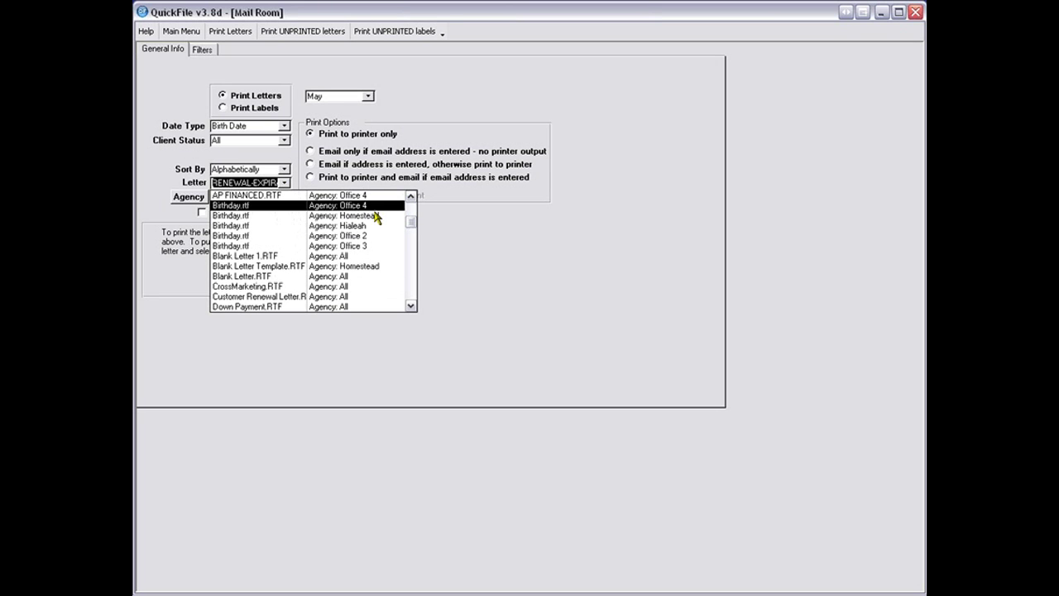
pyautogui.click(335, 217)
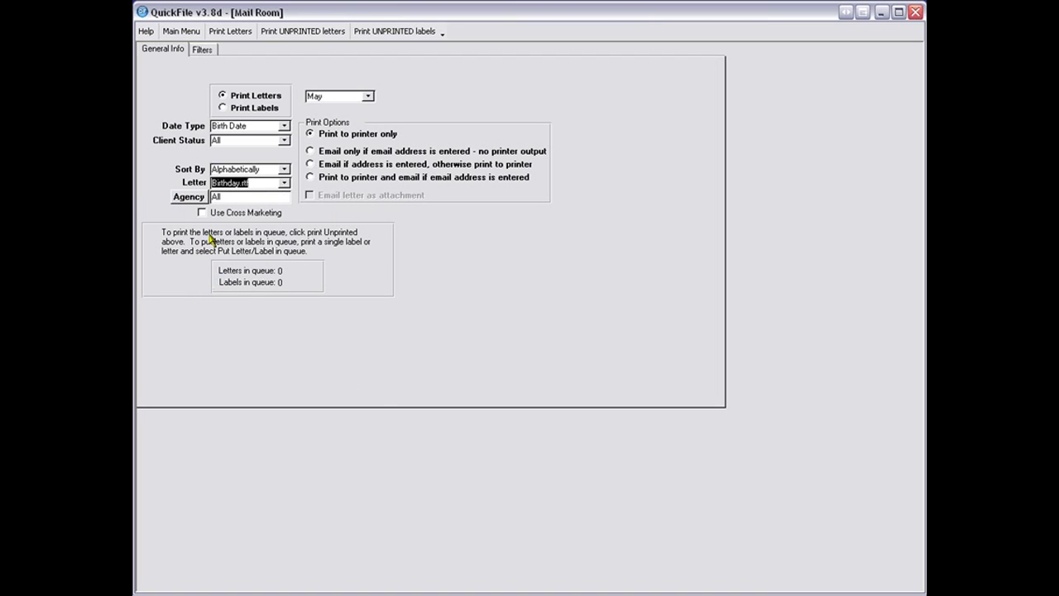
# Preview the birthday letters, examine the memo offered when printing the current page, and cancel it.
pyautogui.click(237, 35)
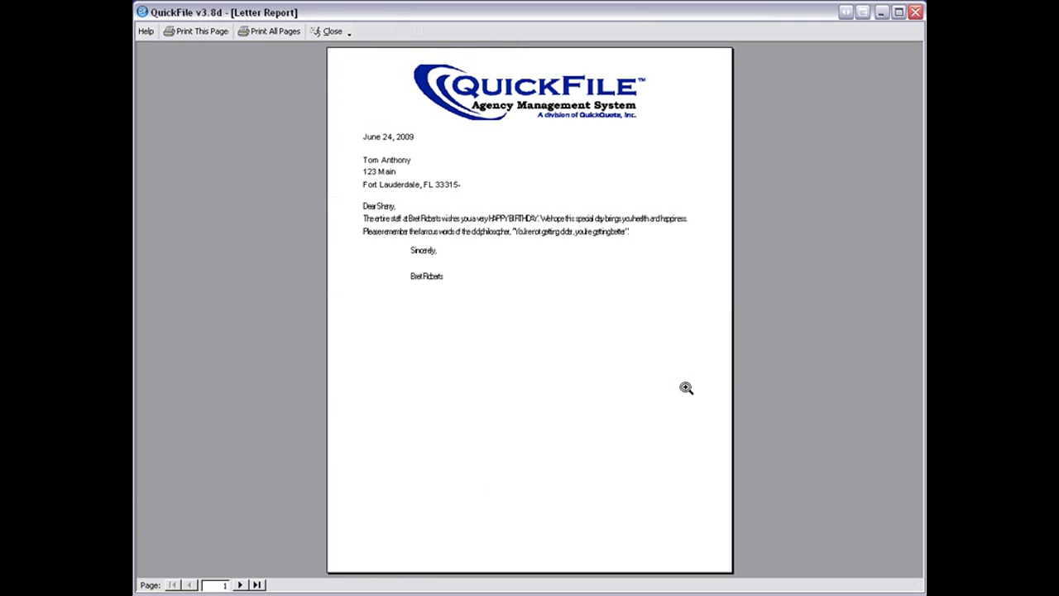
pyautogui.click(592, 192)
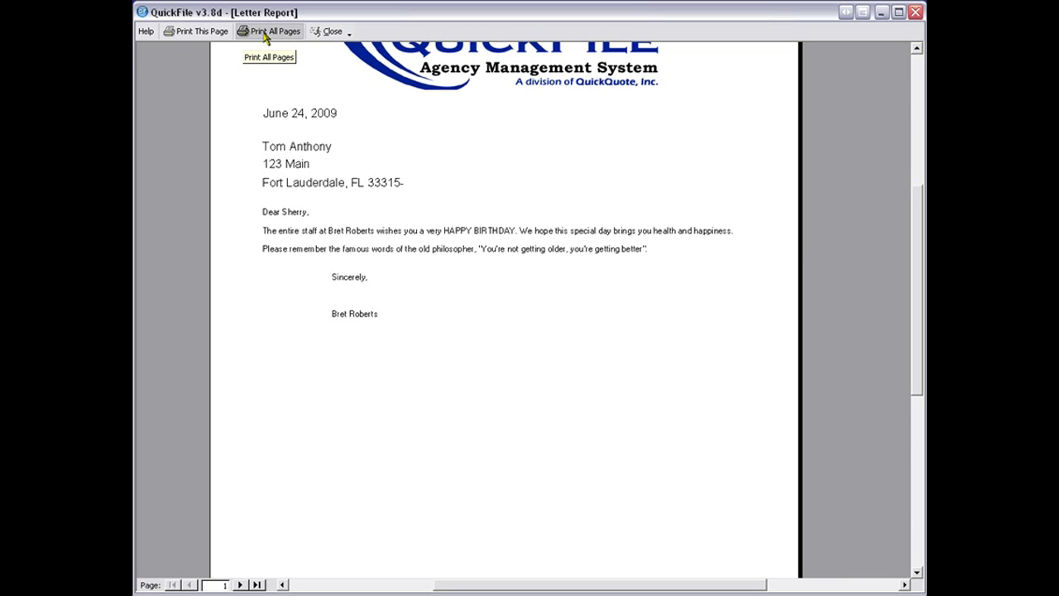
pyautogui.click(199, 33)
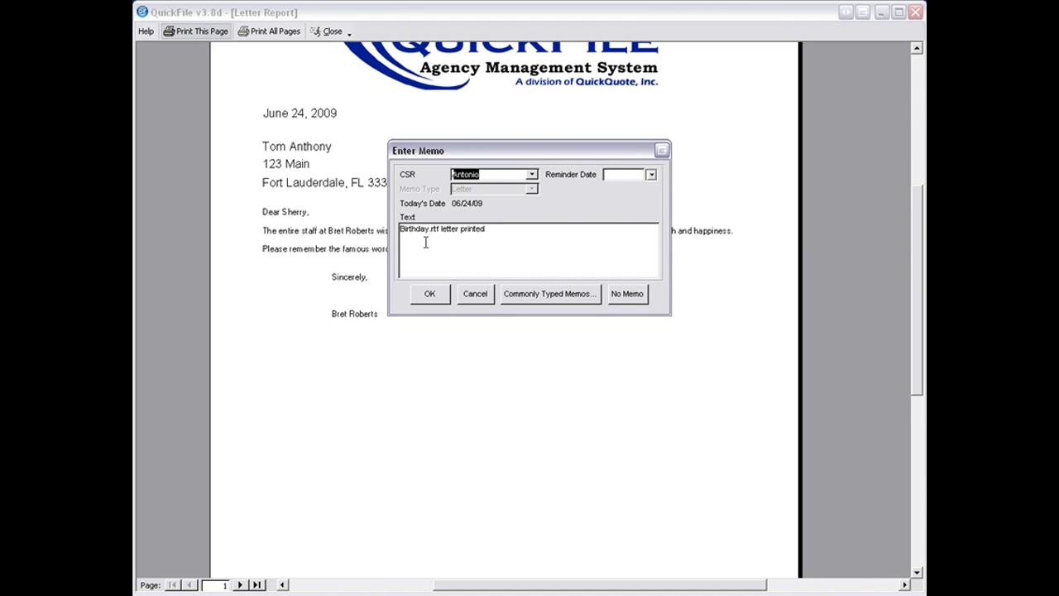
pyautogui.click(491, 233)
pyautogui.click(476, 295)
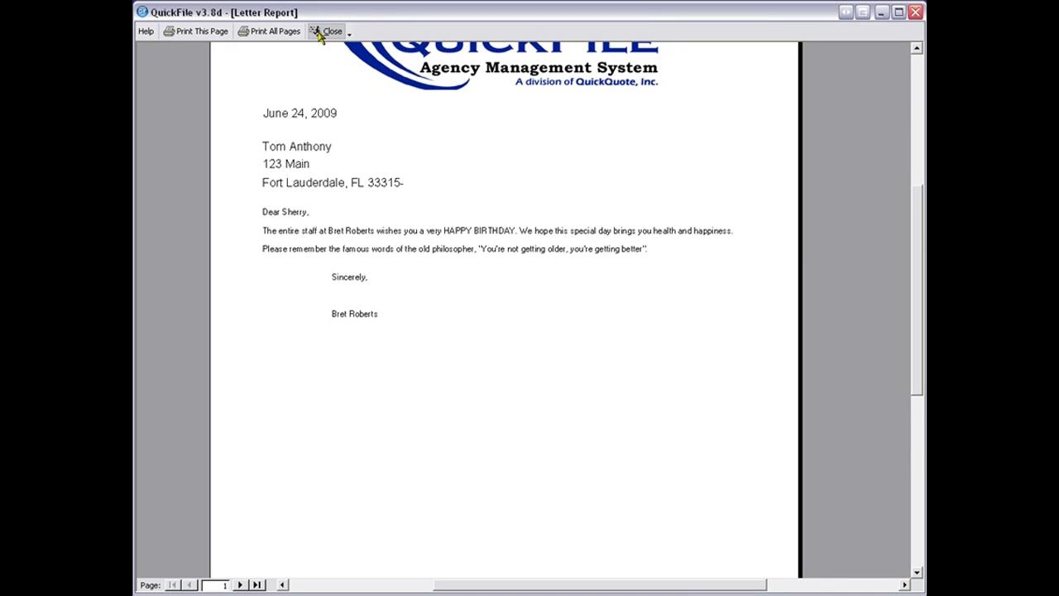
# Close the birthday letter preview and keep the unprinted letters queued for printing at another time.
pyautogui.click(315, 31)
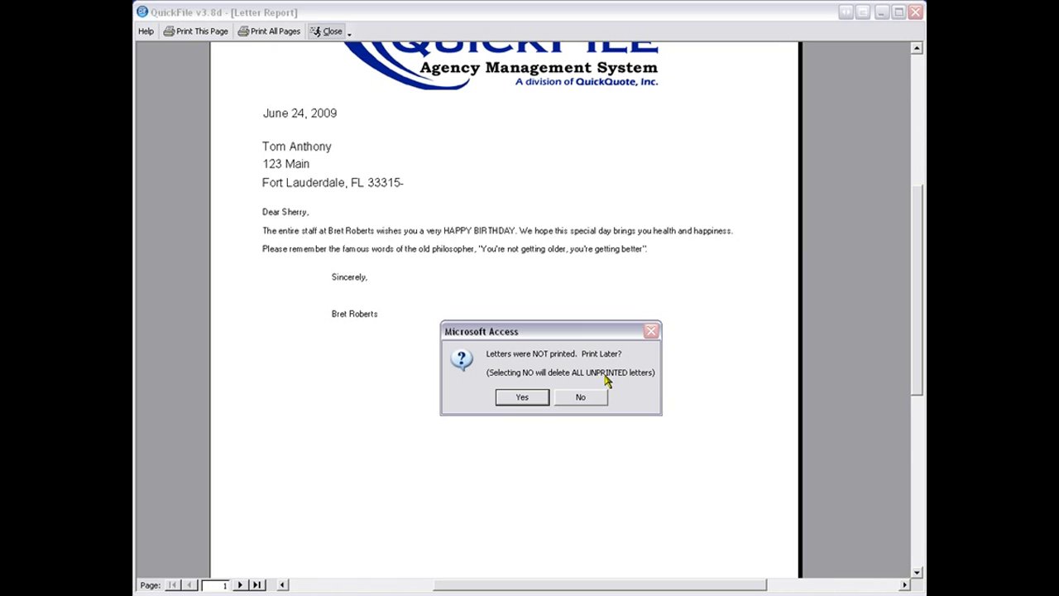
pyautogui.click(519, 397)
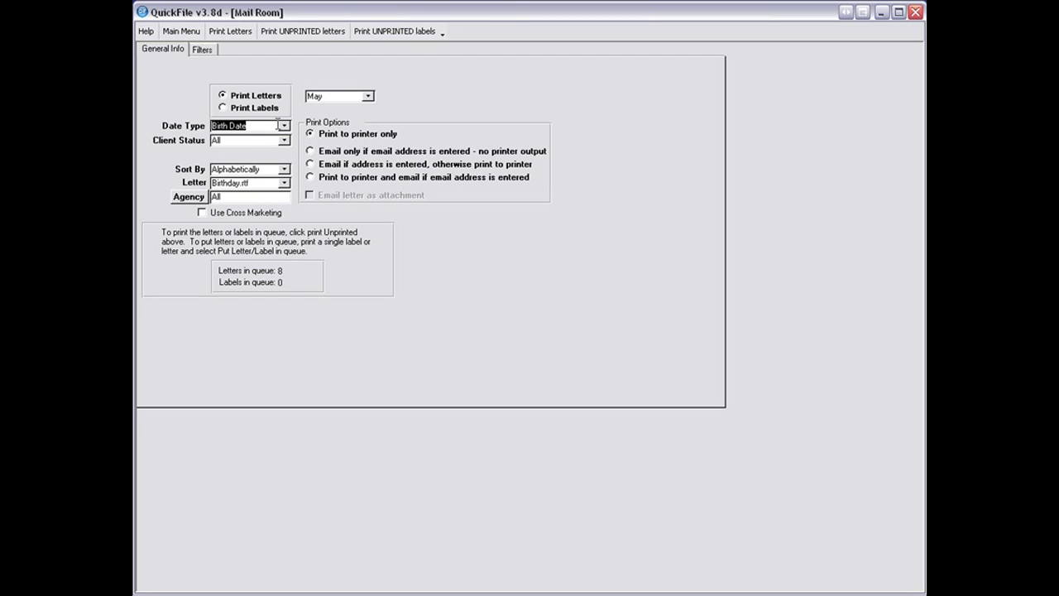
# Set the Date Type to Expiration Date and both the Client Status and Policy Status to Active.
pyautogui.click(284, 126)
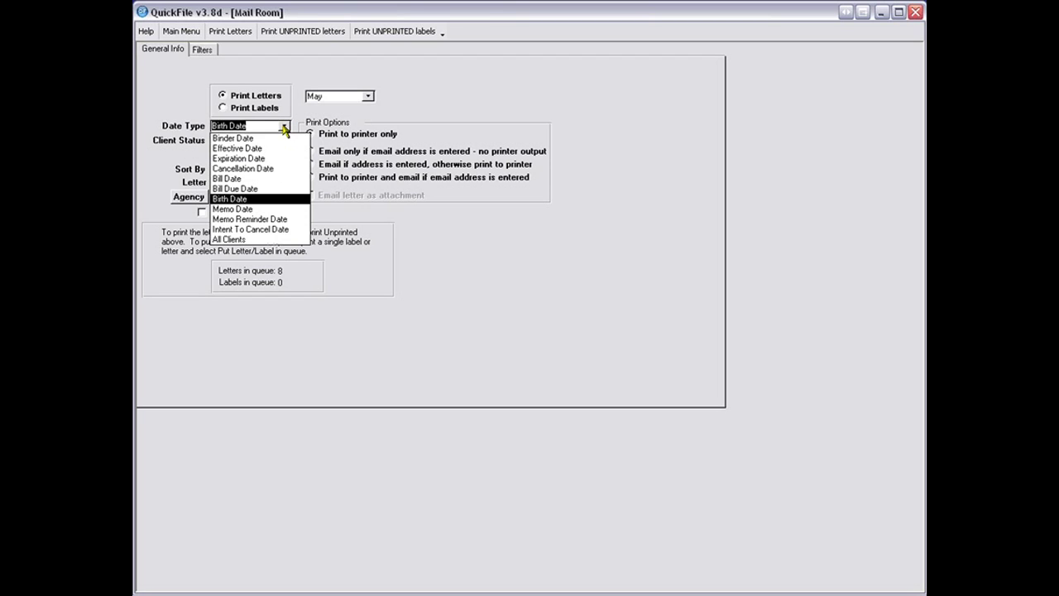
pyautogui.click(265, 159)
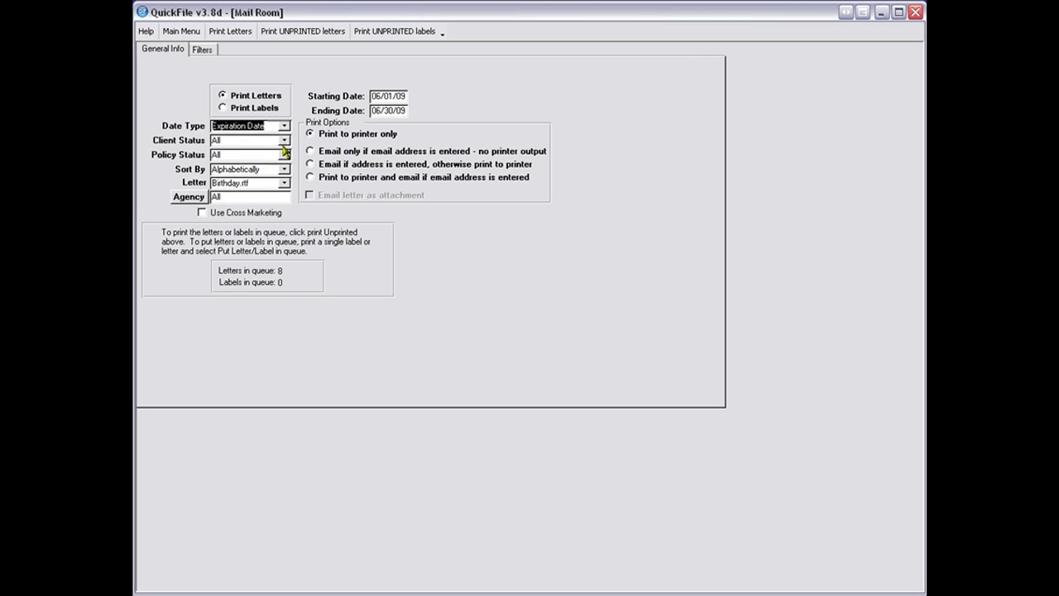
pyautogui.click(284, 142)
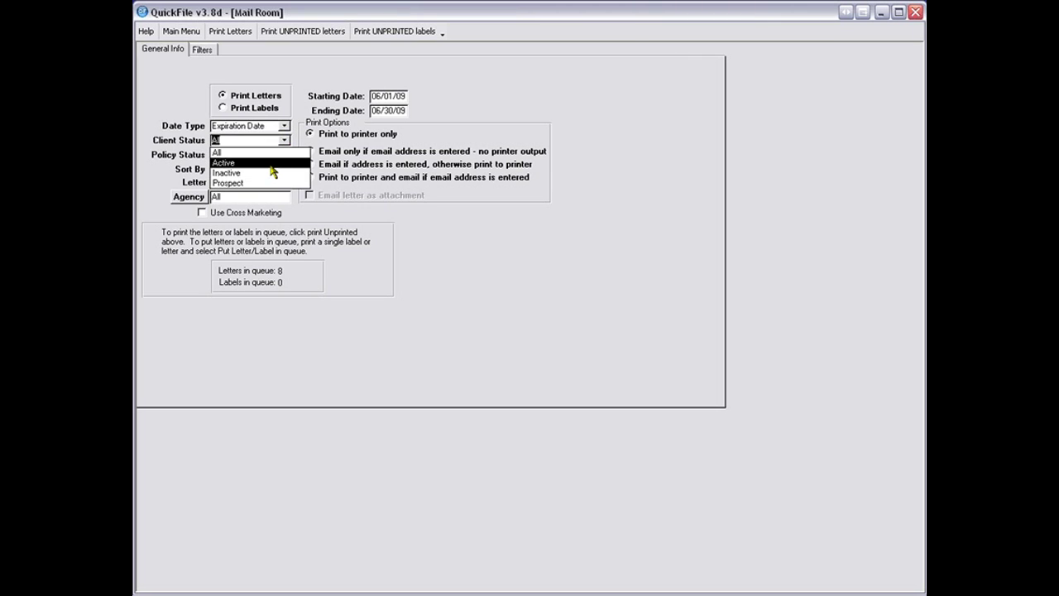
pyautogui.click(270, 165)
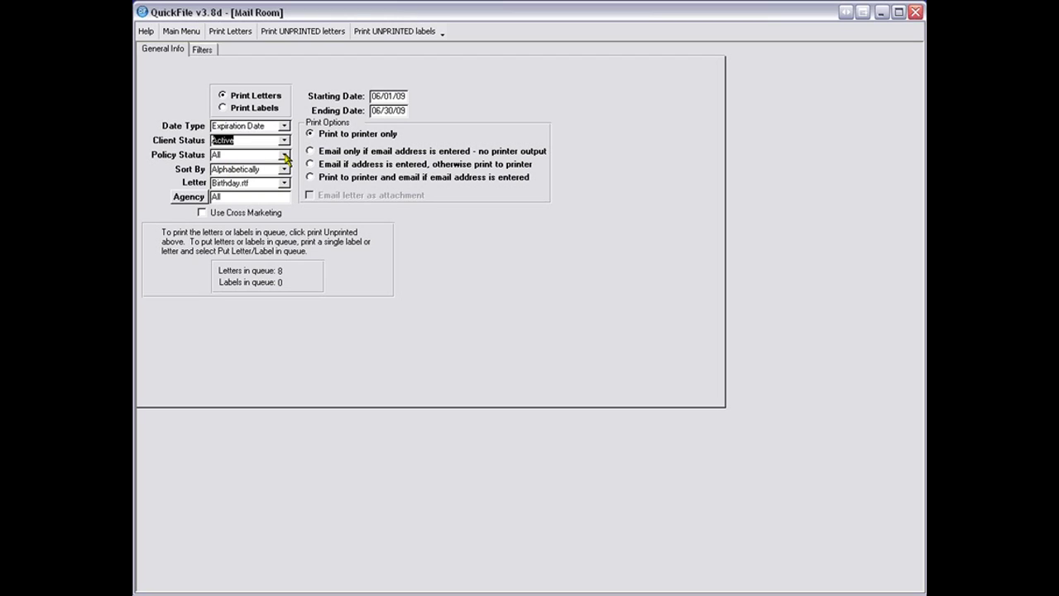
pyautogui.click(284, 156)
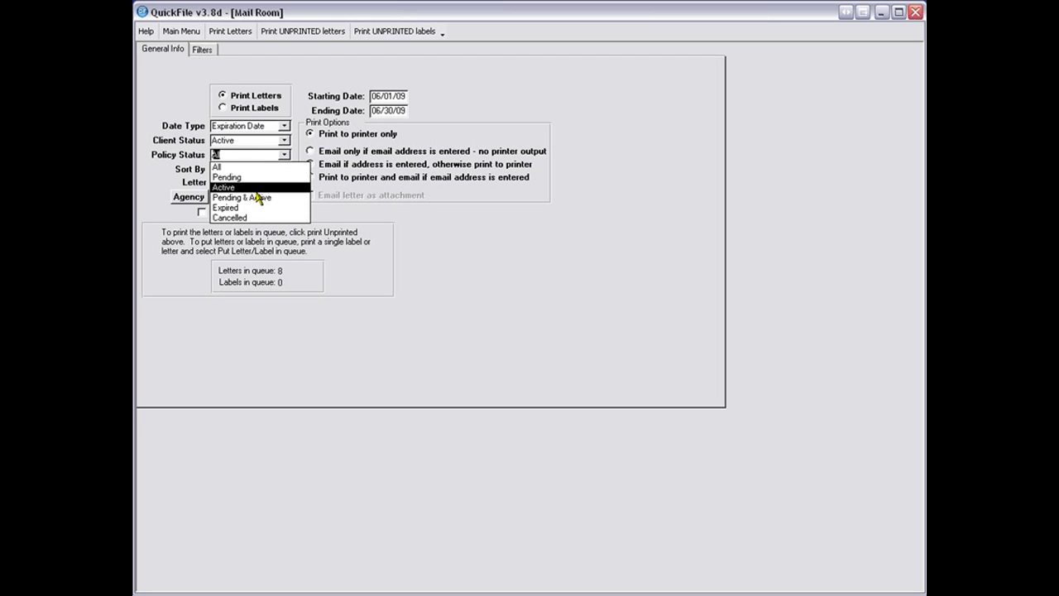
pyautogui.click(249, 188)
# Choose the Homestead agency's RENEWAL-EXPIRATION letter as the letter for the mailing.
pyautogui.click(286, 182)
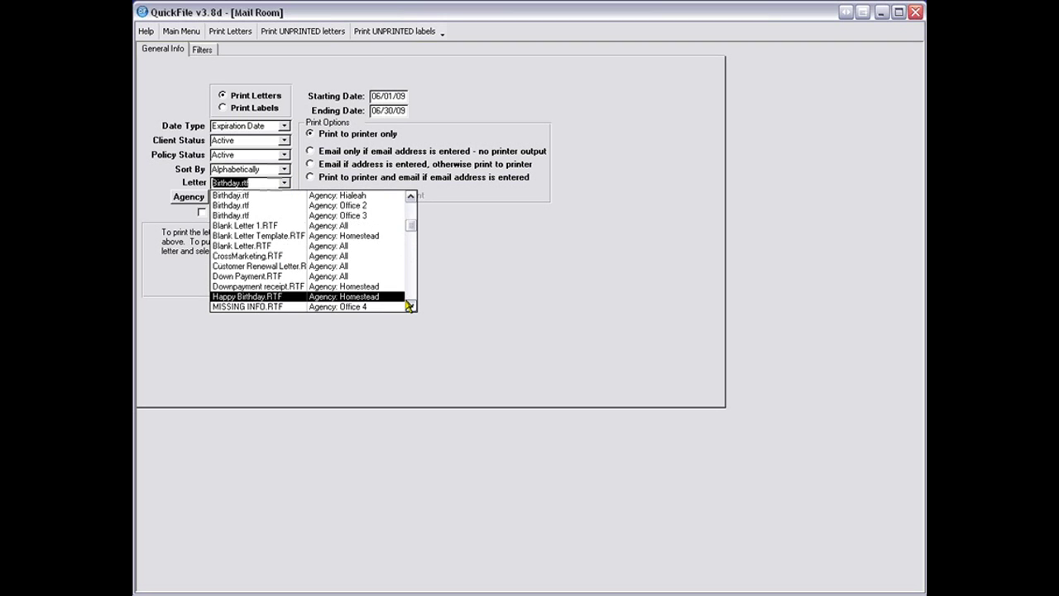
pyautogui.click(411, 307)
pyautogui.moveTo(412, 306); pyautogui.dragTo(411, 306)
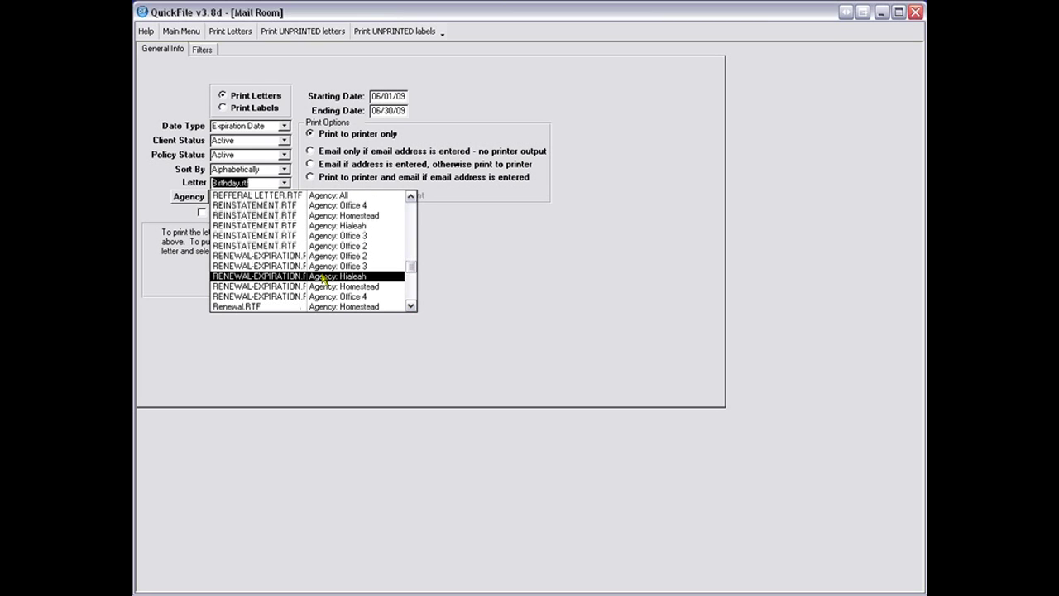
pyautogui.click(245, 287)
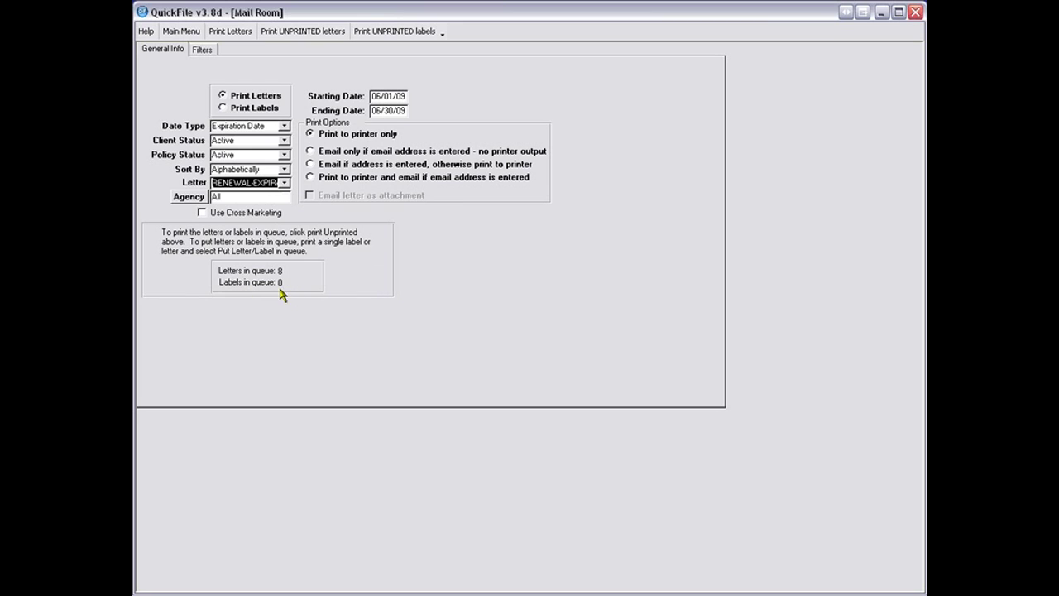
# Preview the renewal-expiration letters, and close the preview keeping the unprinted letters in the queue.
pyautogui.click(224, 31)
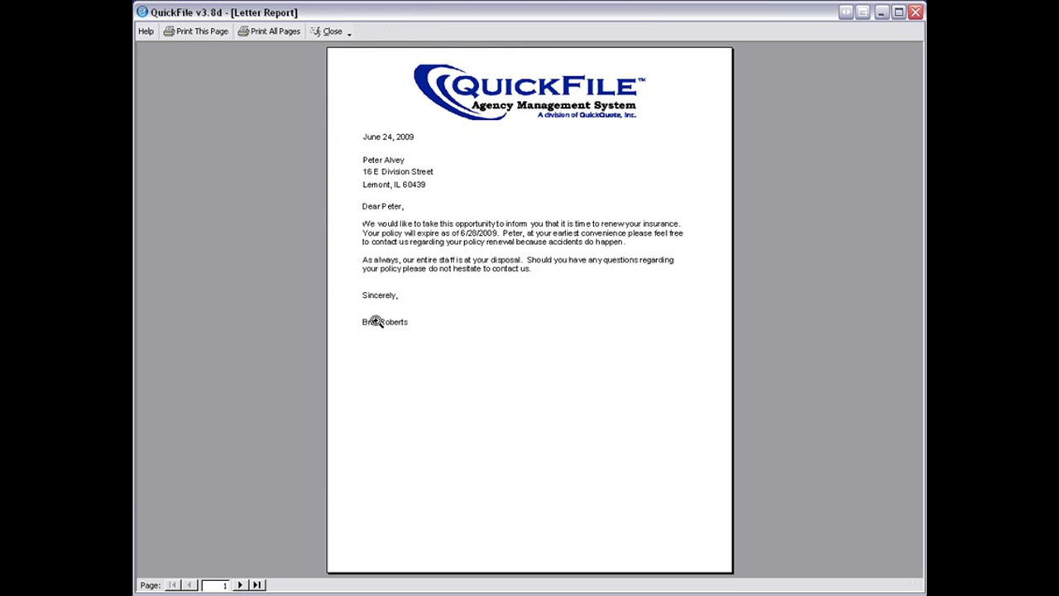
pyautogui.click(481, 262)
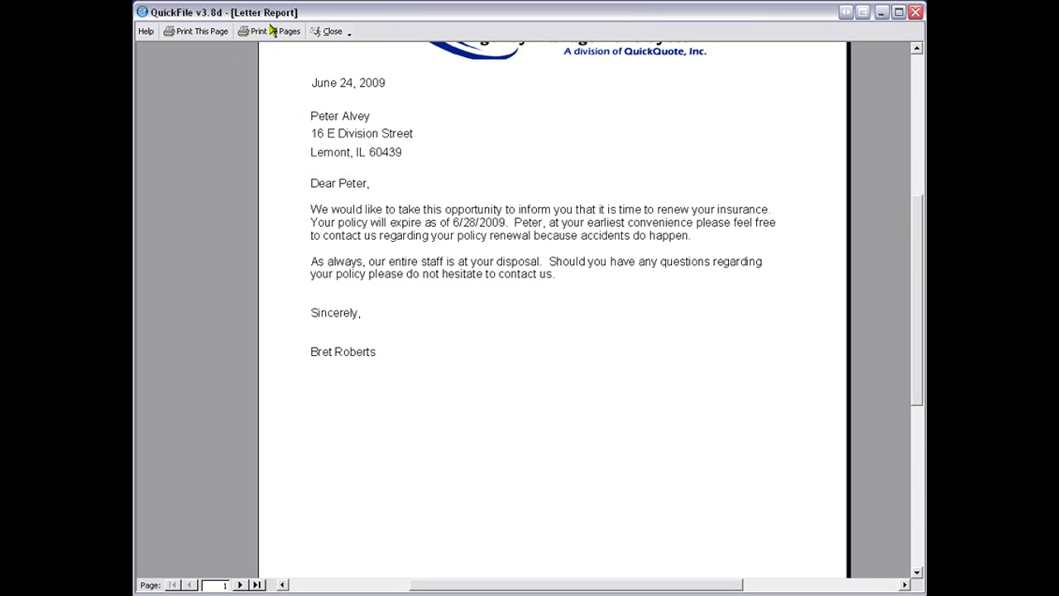
pyautogui.click(315, 33)
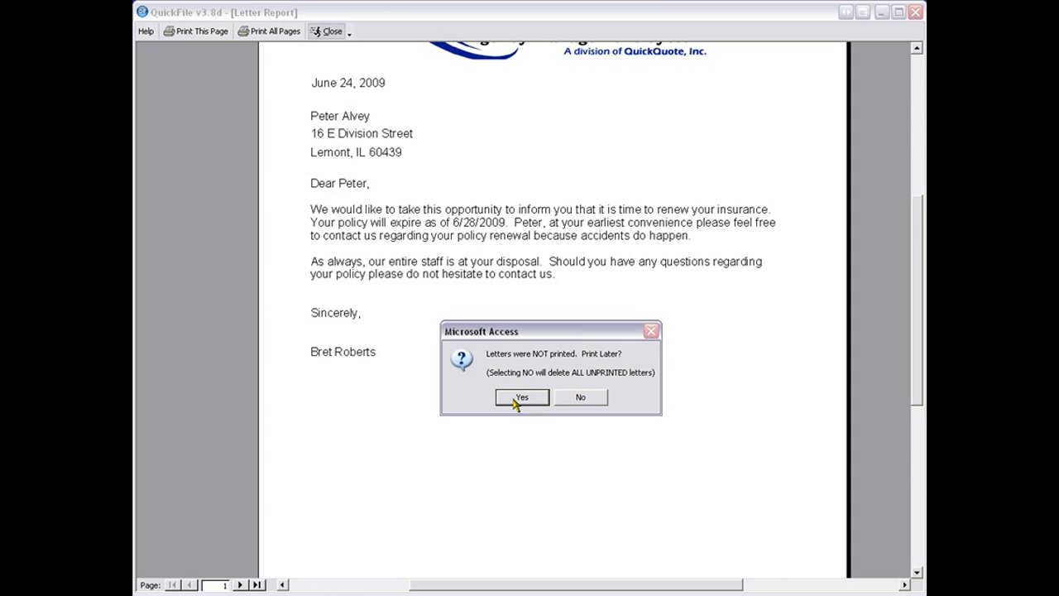
pyautogui.click(514, 398)
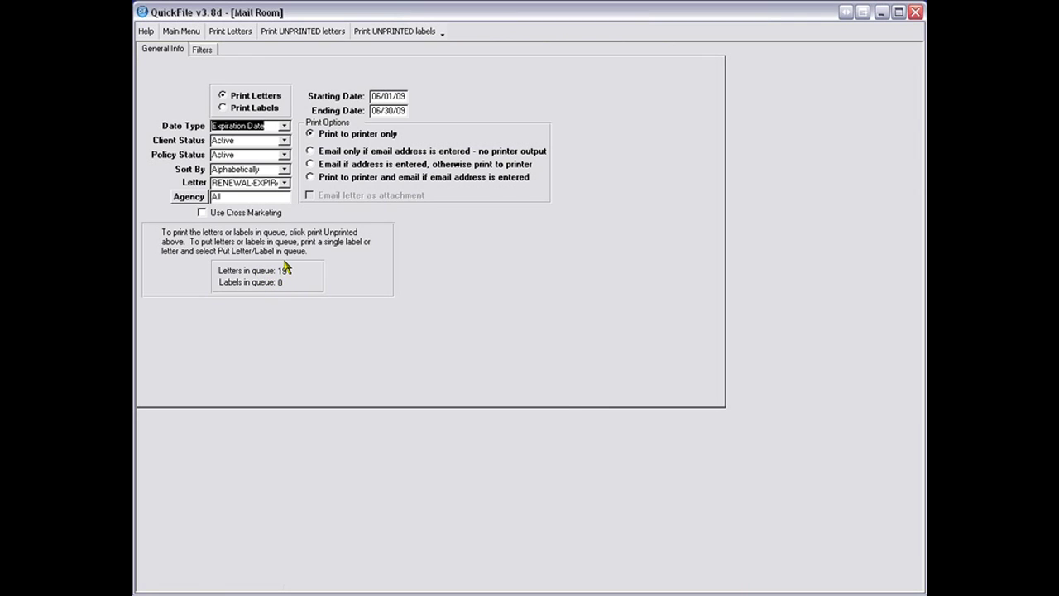
# Browse pages 12 to 15 of the queued unprinted letters, and close the preview, deleting all unprinted letters.
pyautogui.click(296, 31)
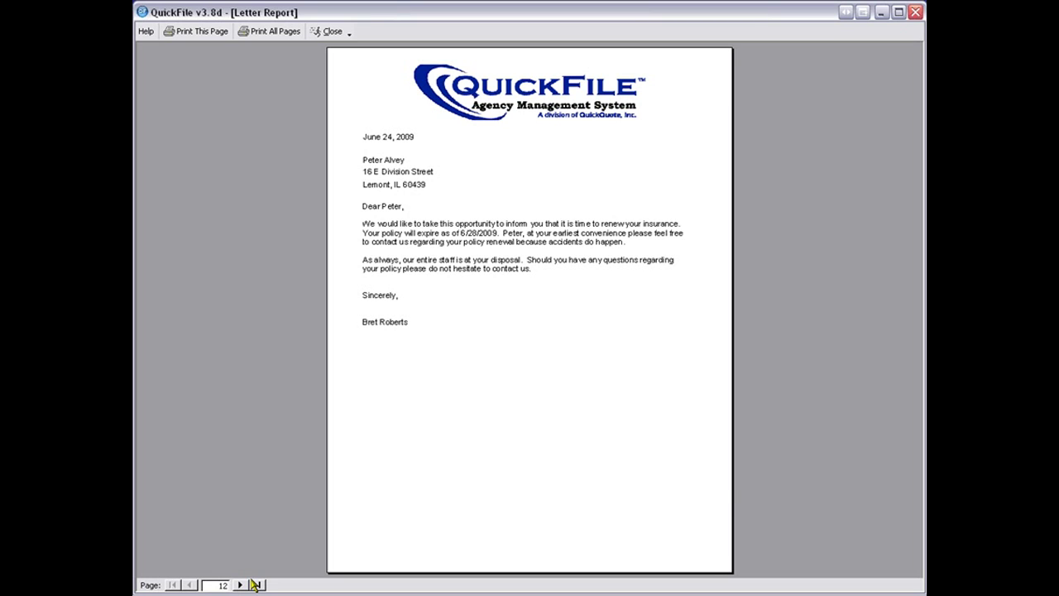
pyautogui.click(256, 585)
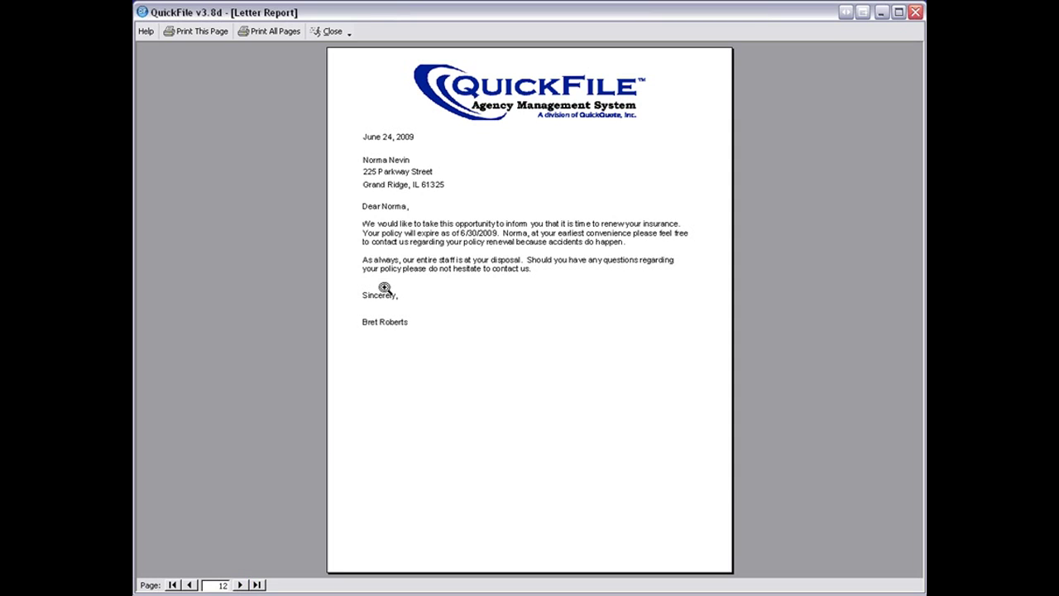
pyautogui.click(240, 585)
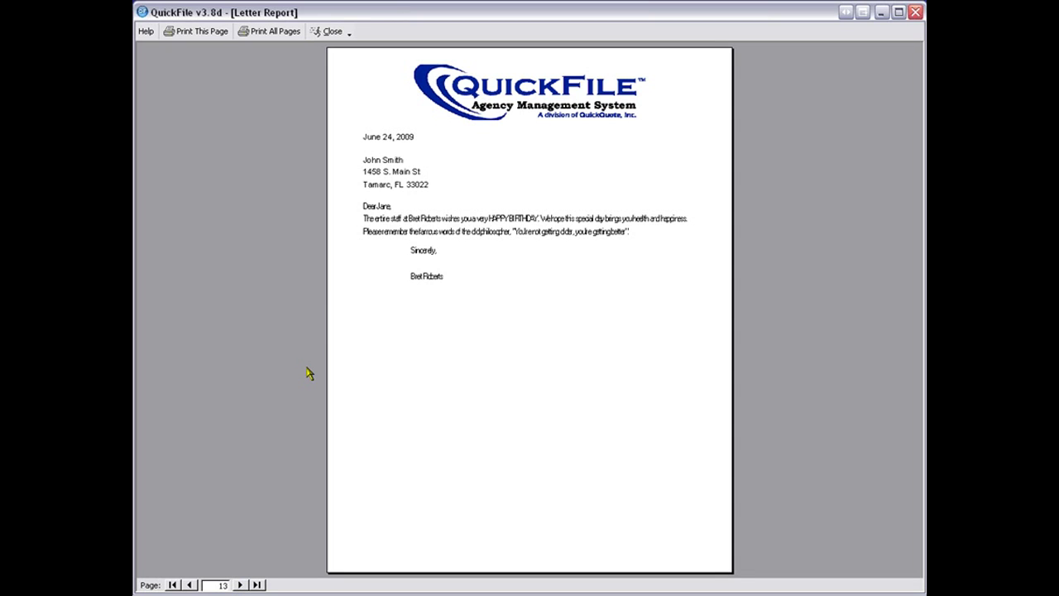
pyautogui.click(240, 585)
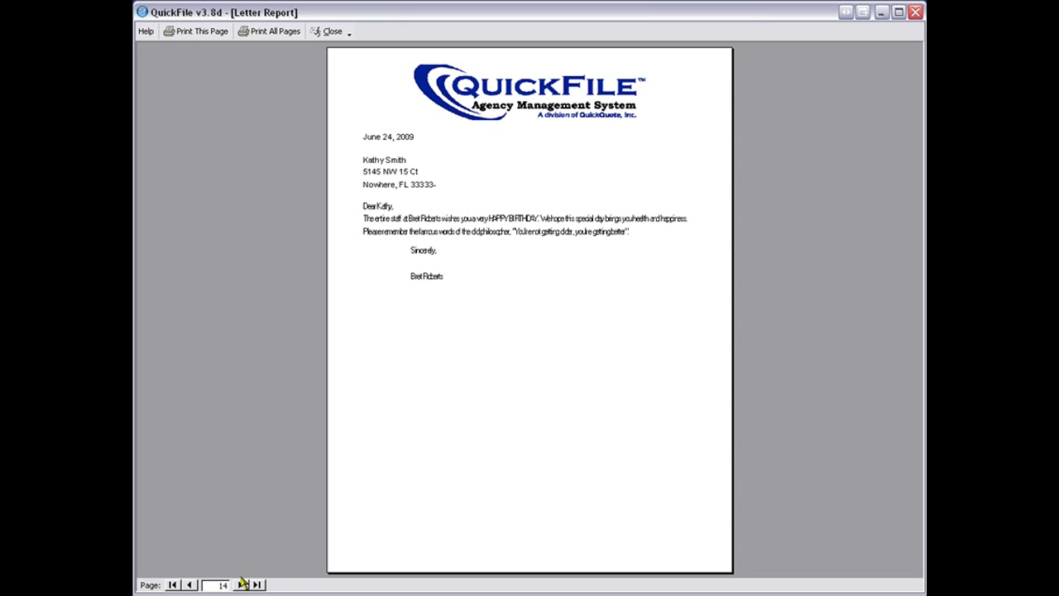
pyautogui.click(239, 585)
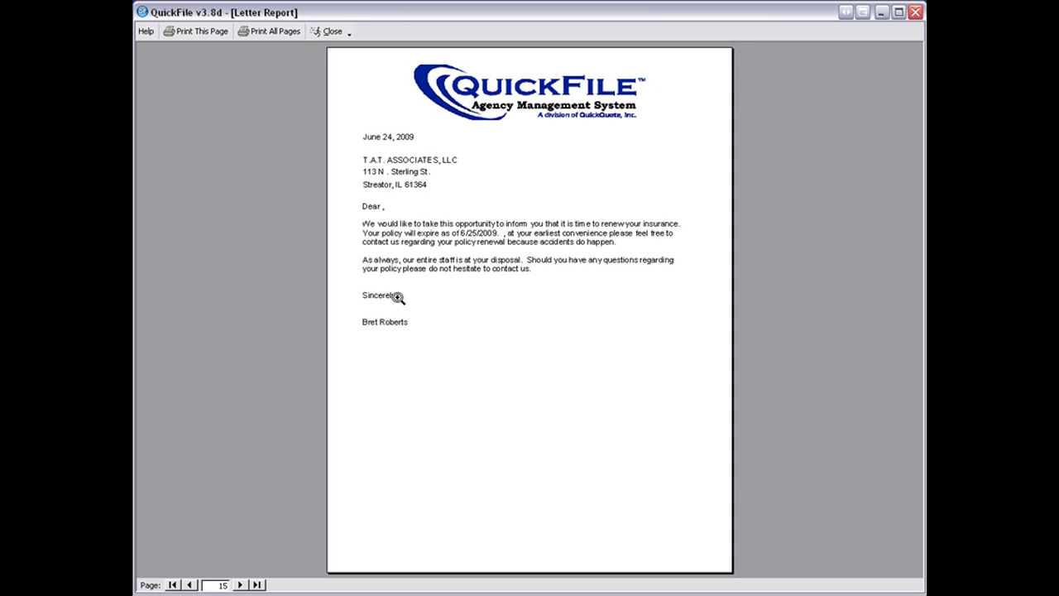
pyautogui.click(315, 33)
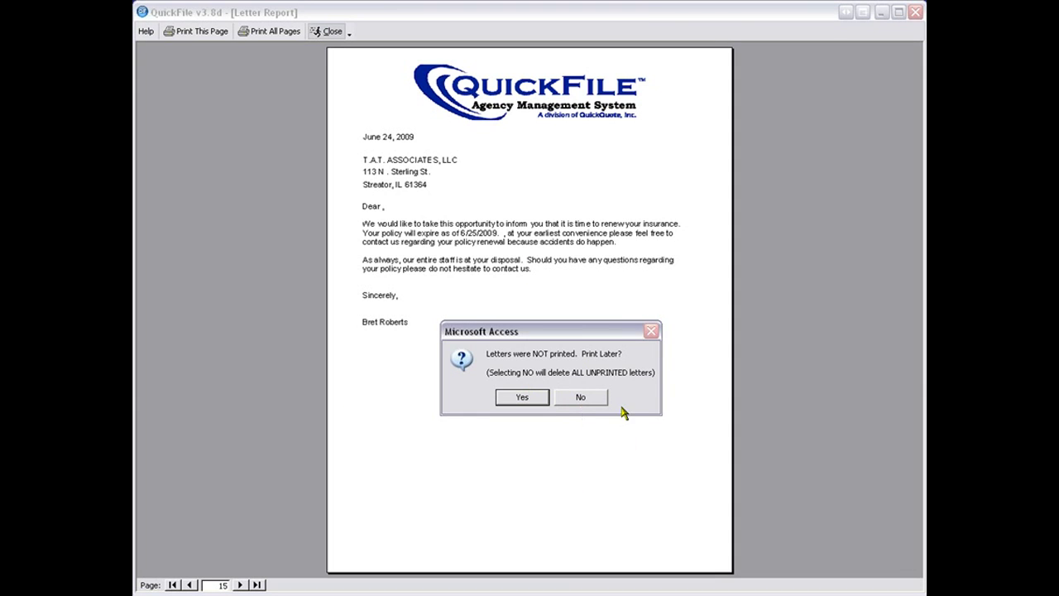
pyautogui.click(563, 400)
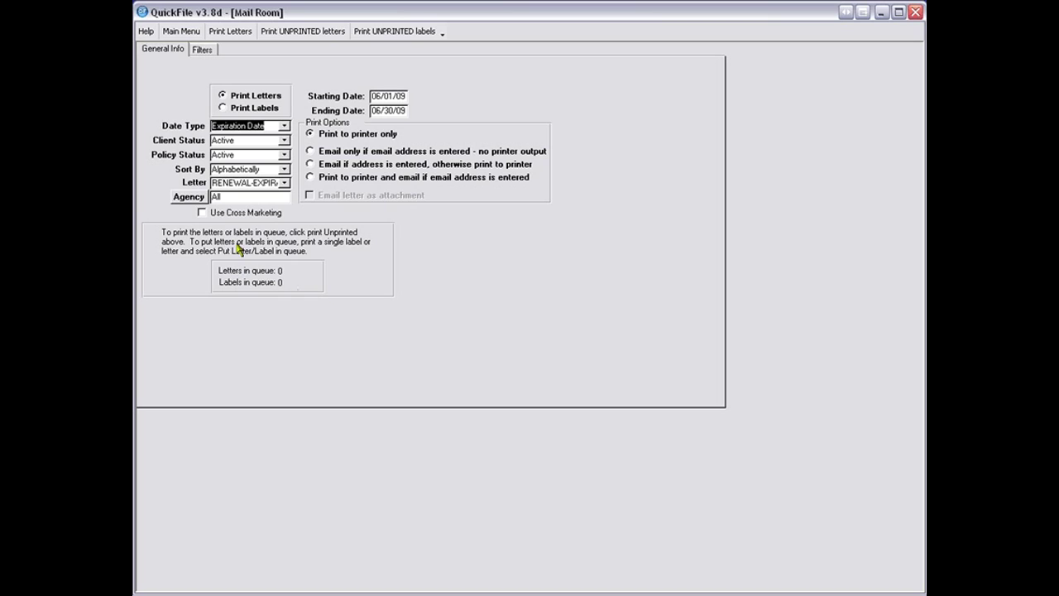
# Try the Exclude Endorsements, Exclude Direct Bill, Finance Payment Due and One Label/Letter Per Client filter options, leaving them all cleared.
pyautogui.click(204, 50)
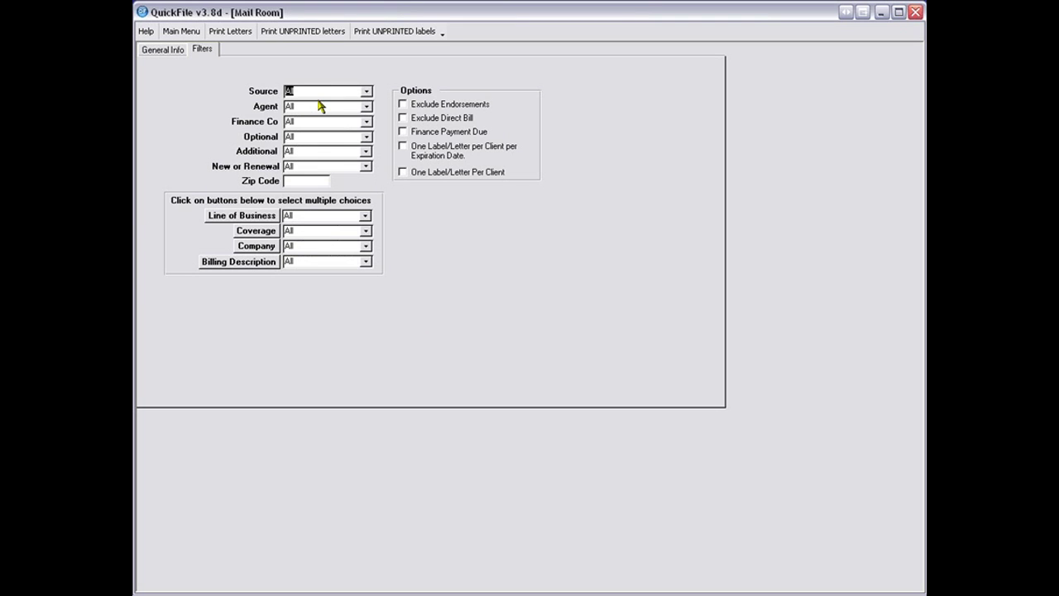
pyautogui.click(403, 104)
pyautogui.click(402, 120)
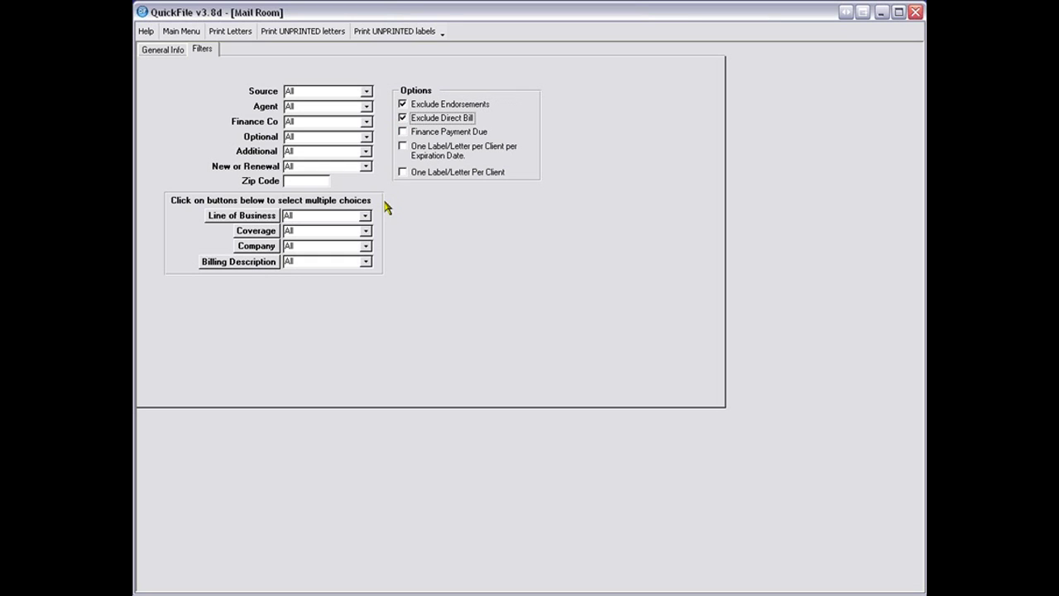
pyautogui.click(405, 134)
pyautogui.click(564, 387)
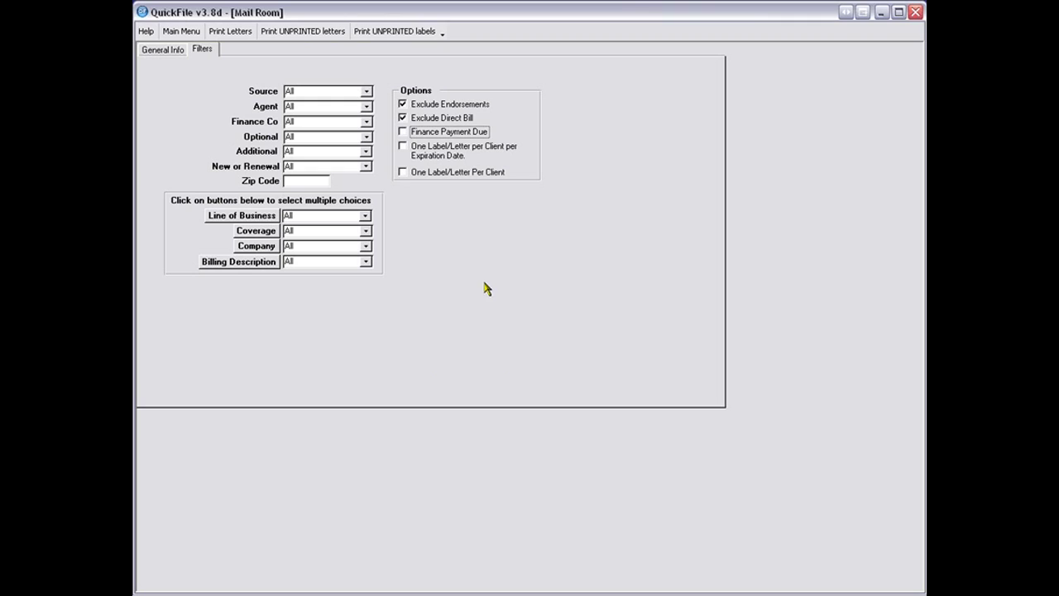
pyautogui.click(402, 104)
pyautogui.click(403, 117)
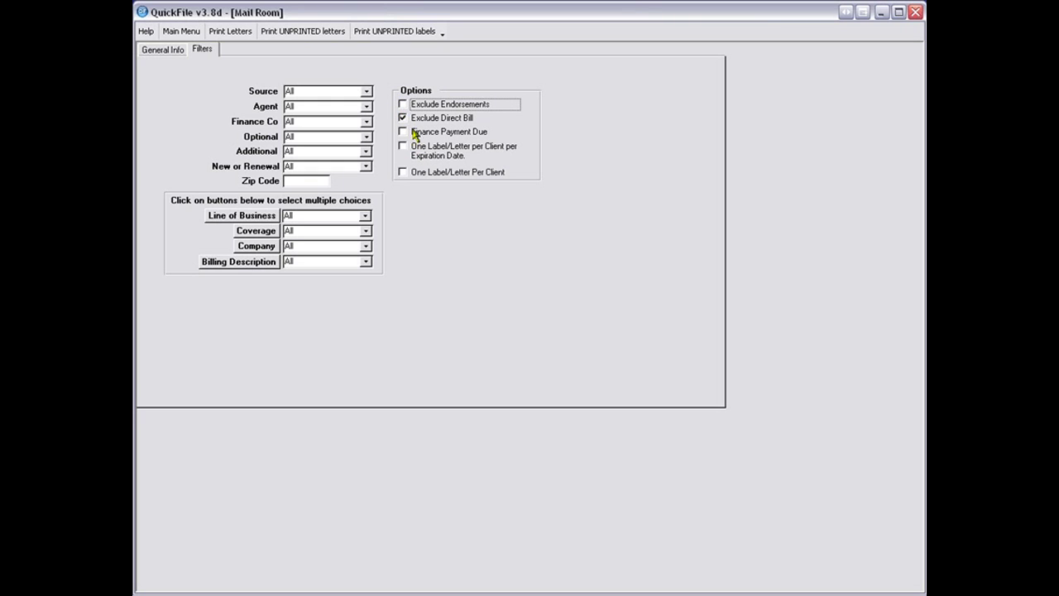
pyautogui.click(403, 118)
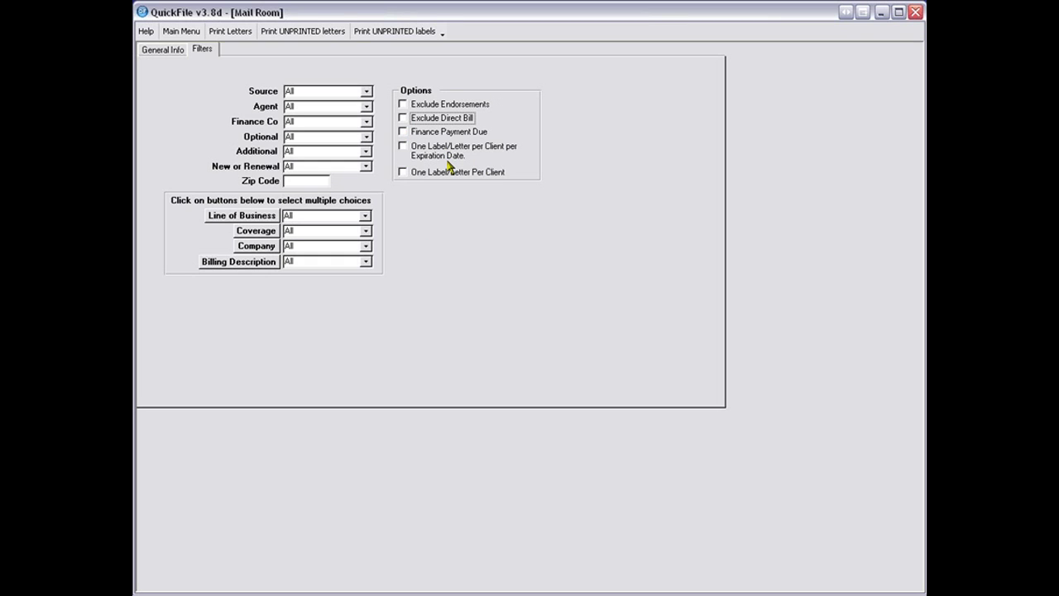
pyautogui.click(403, 172)
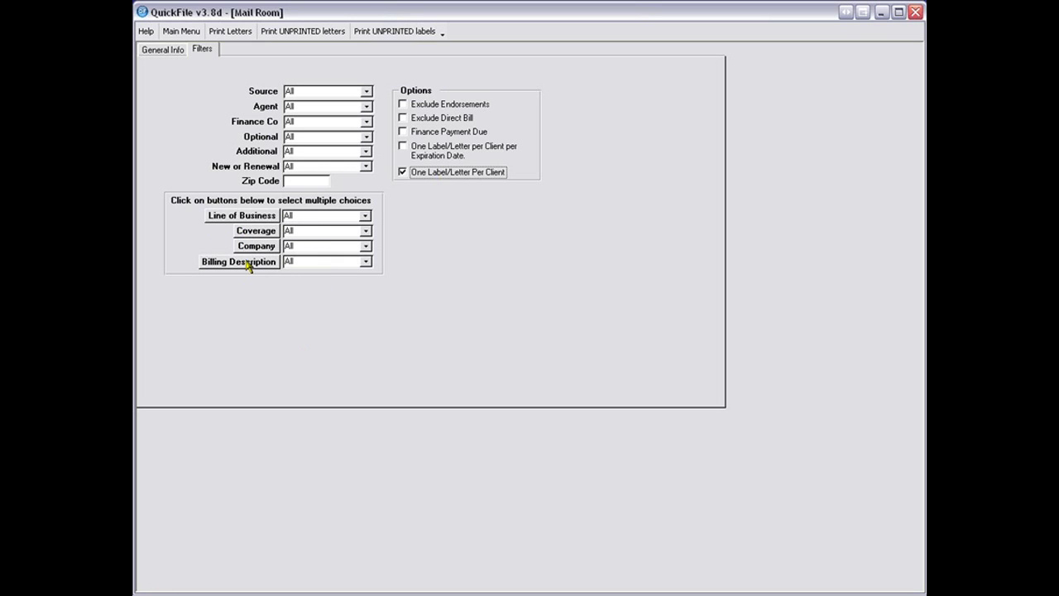
pyautogui.click(404, 172)
# Set the Source filter to Referral and the Agent filter to a single agent, and try to preview the matching letters.
pyautogui.click(367, 92)
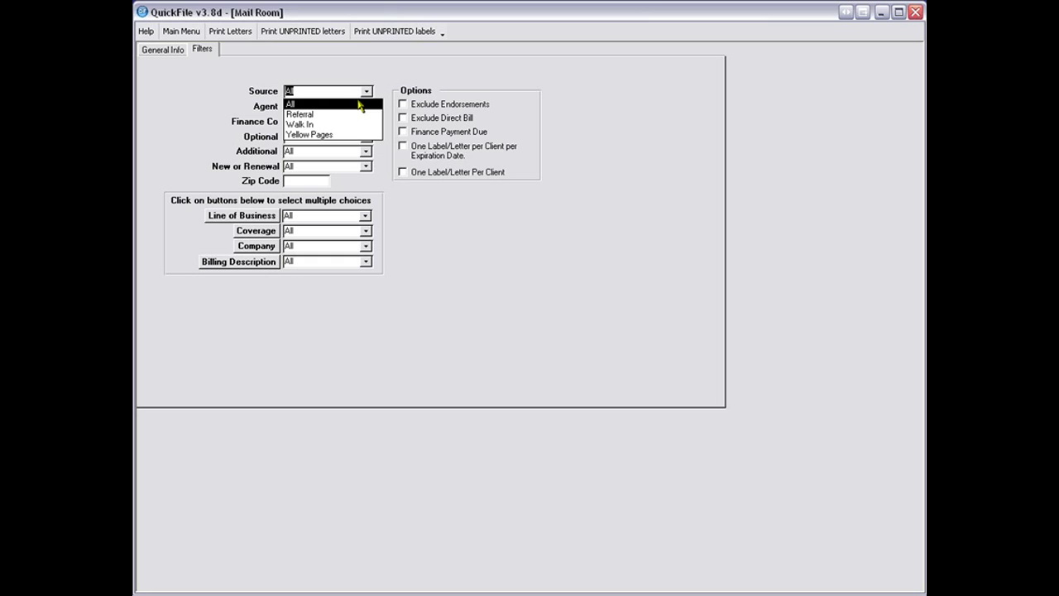
pyautogui.click(326, 116)
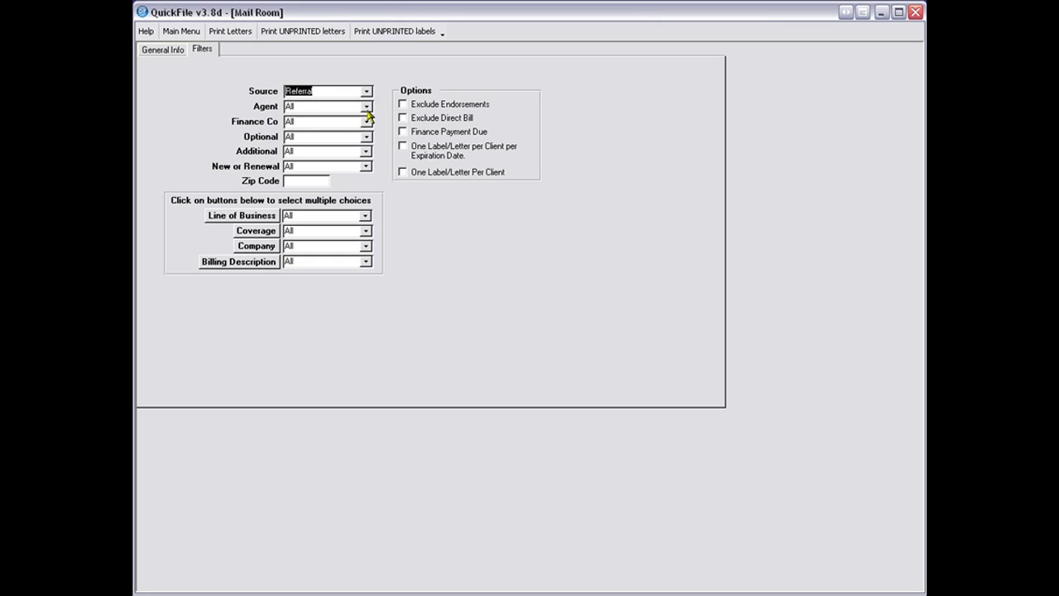
pyautogui.click(366, 108)
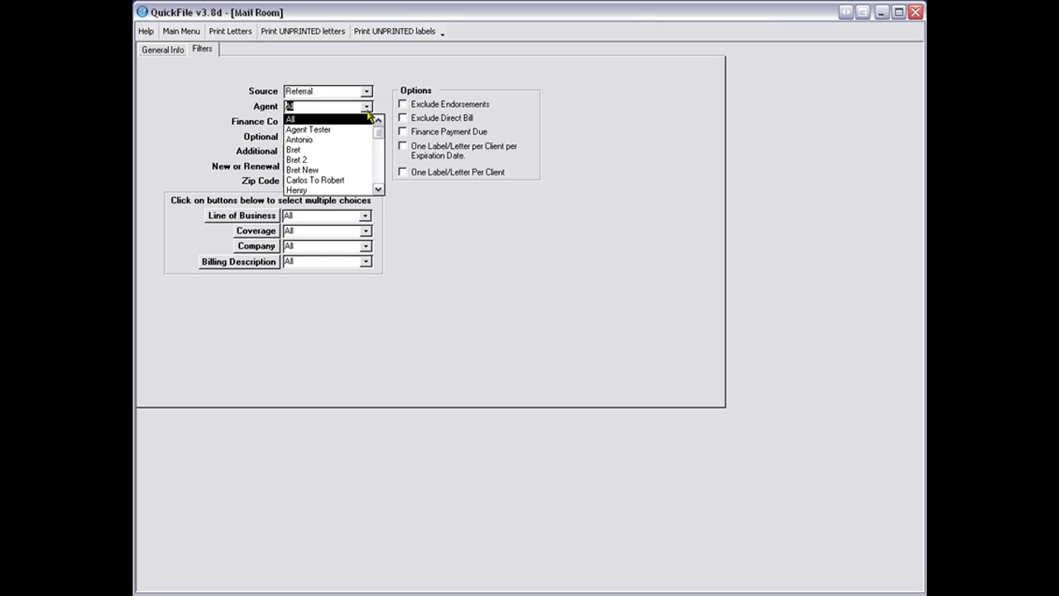
pyautogui.click(337, 154)
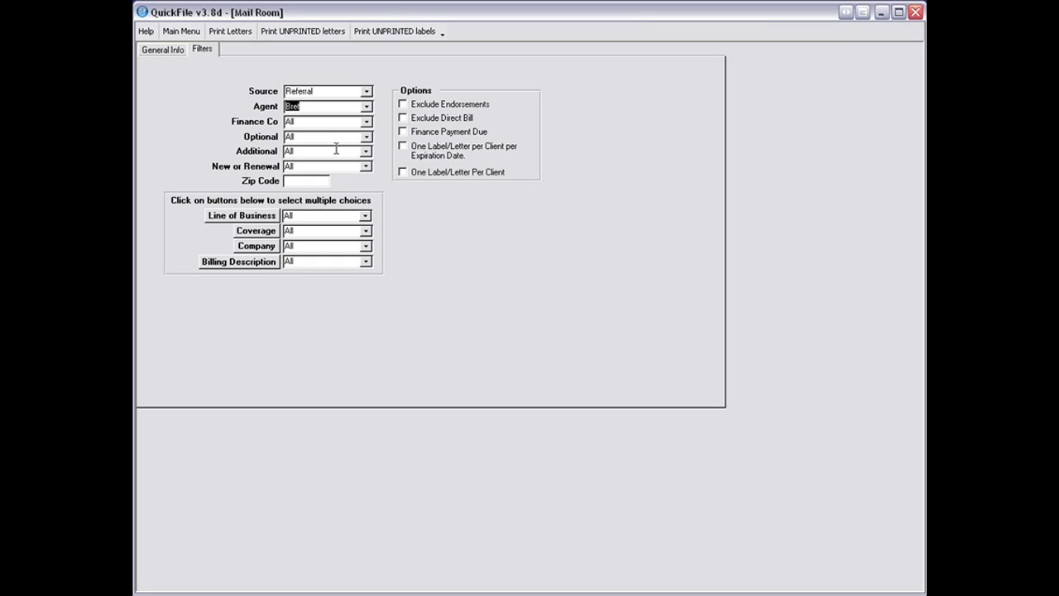
pyautogui.click(225, 36)
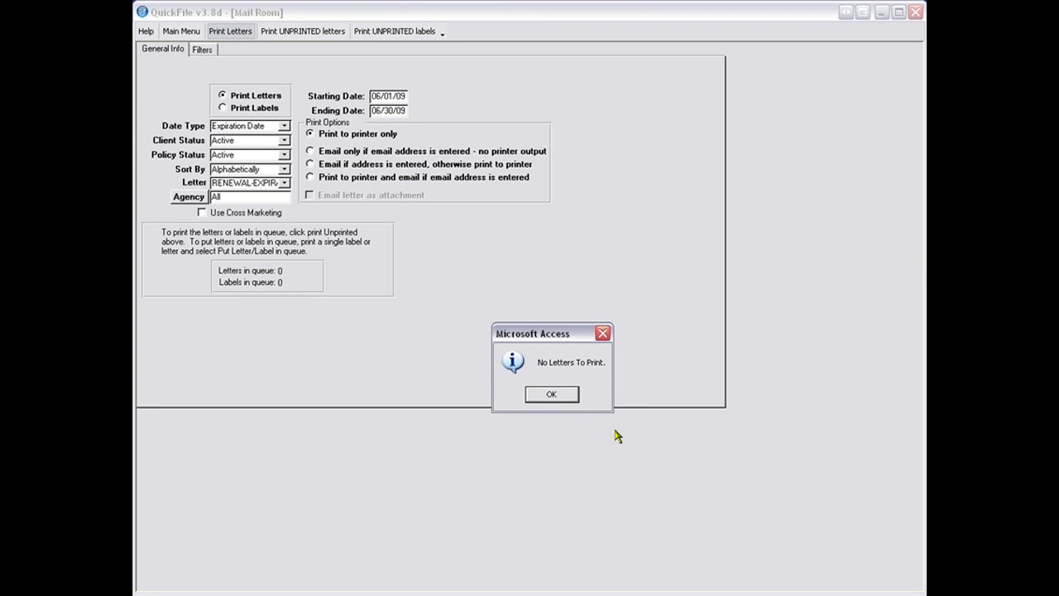
pyautogui.click(551, 396)
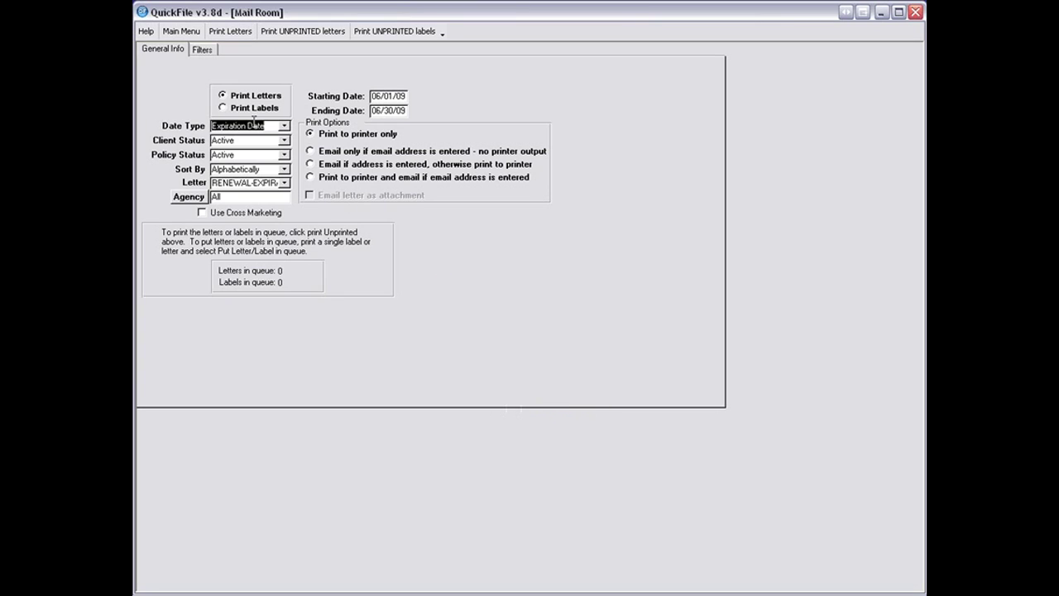
# Reset both the Source filter and the Agent filter to All.
pyautogui.click(203, 51)
pyautogui.click(366, 91)
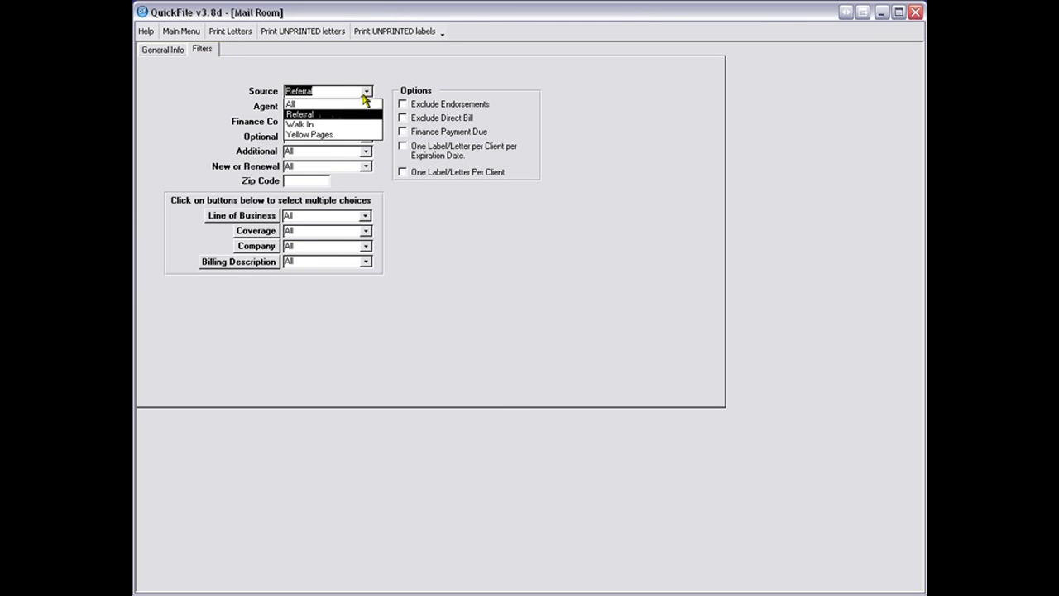
pyautogui.click(361, 105)
pyautogui.click(366, 107)
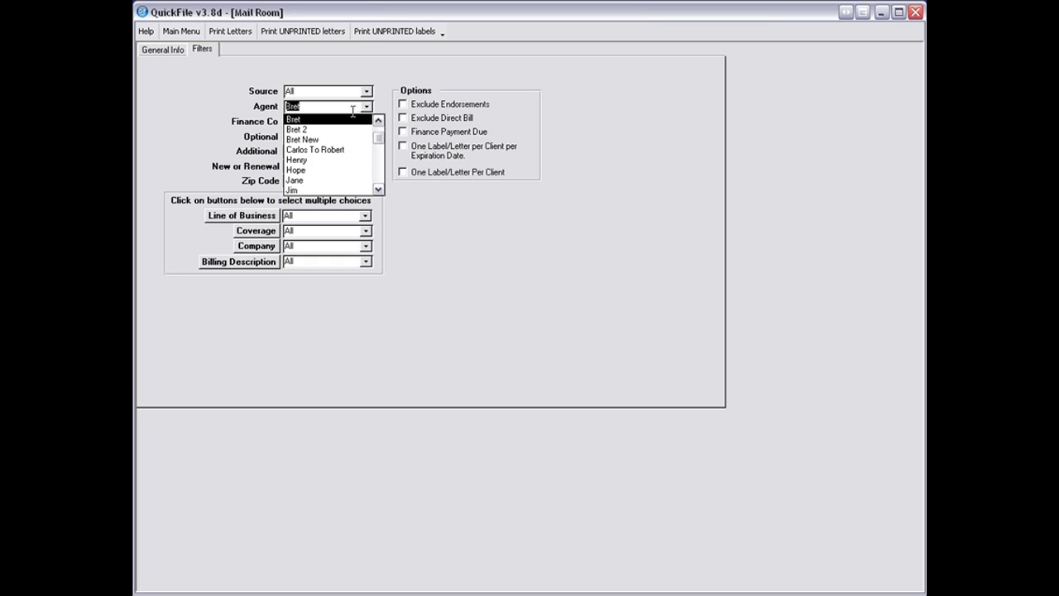
pyautogui.click(378, 120)
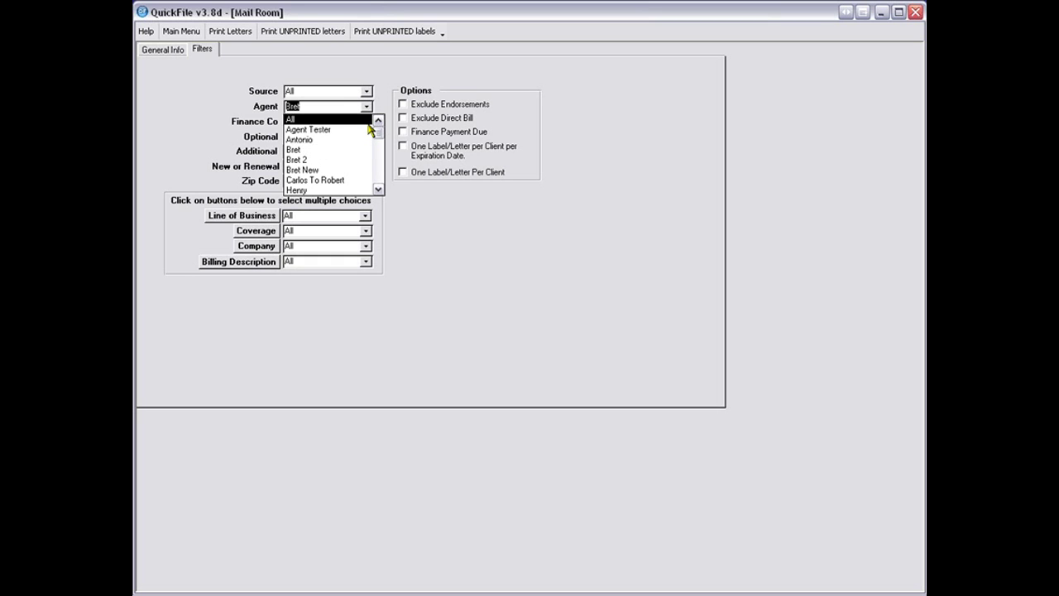
pyautogui.click(327, 119)
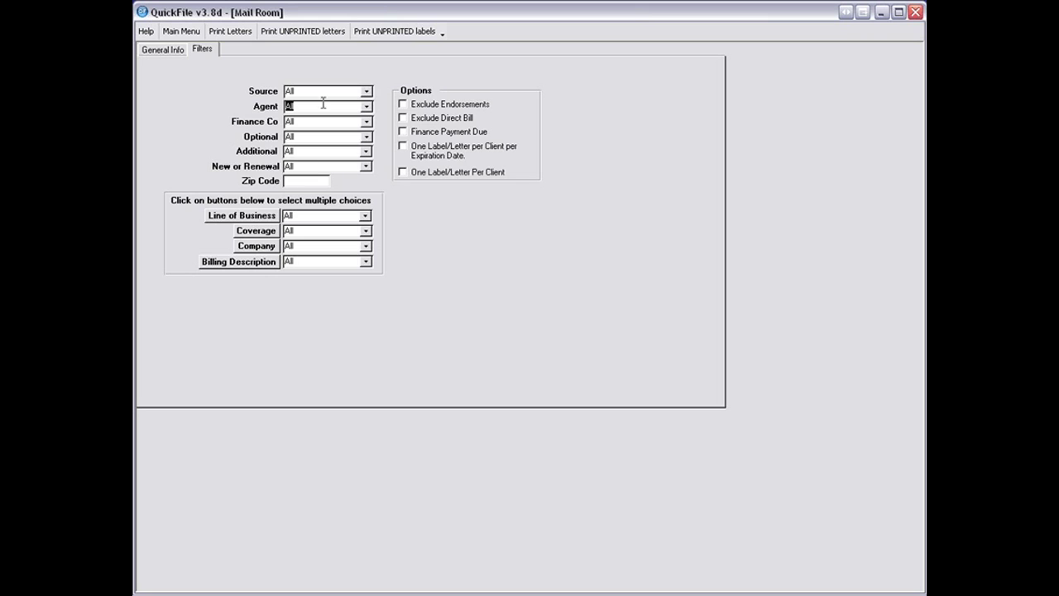
# Set the Date Type to Binder Date and the Policy Status to Pending & Active.
pyautogui.click(163, 49)
pyautogui.click(284, 126)
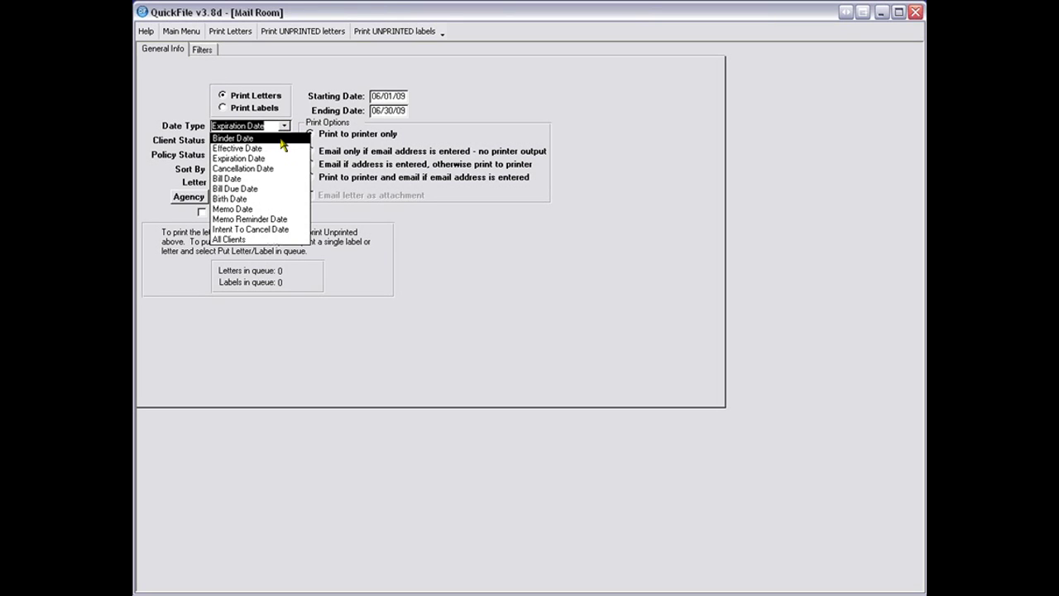
pyautogui.click(281, 139)
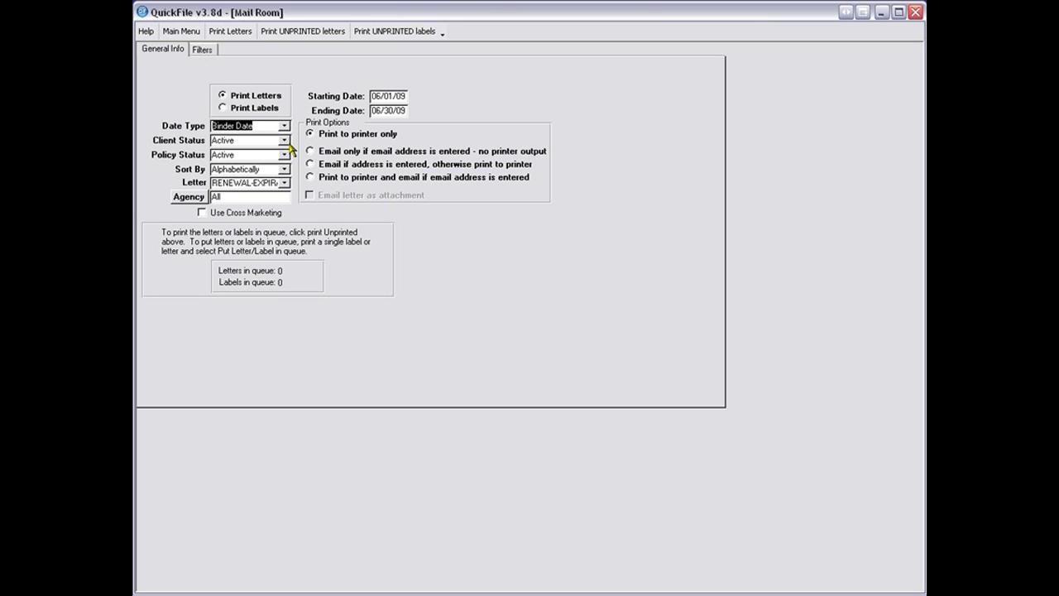
pyautogui.click(284, 140)
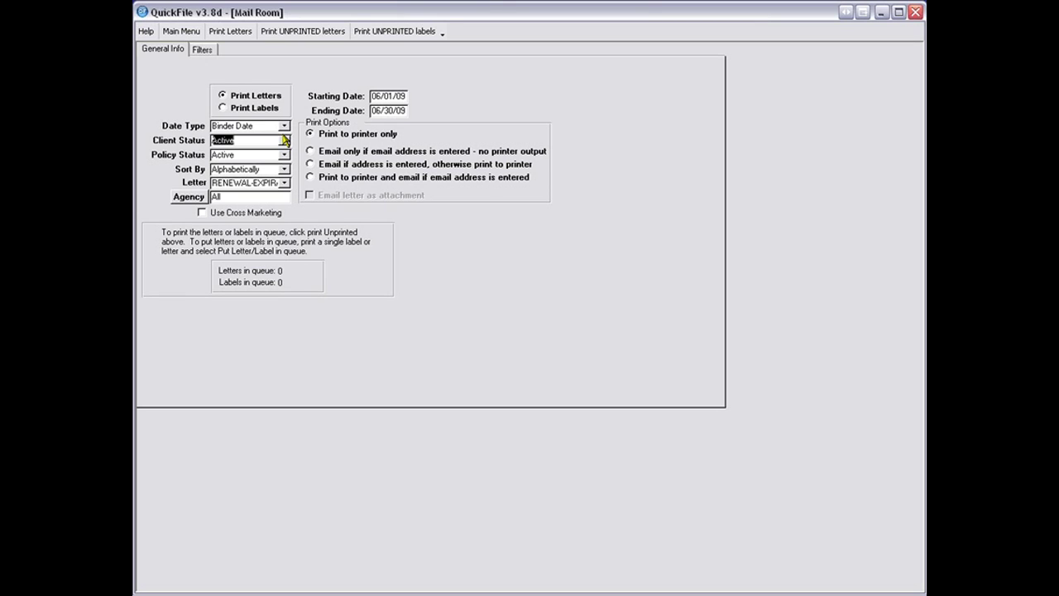
pyautogui.click(284, 154)
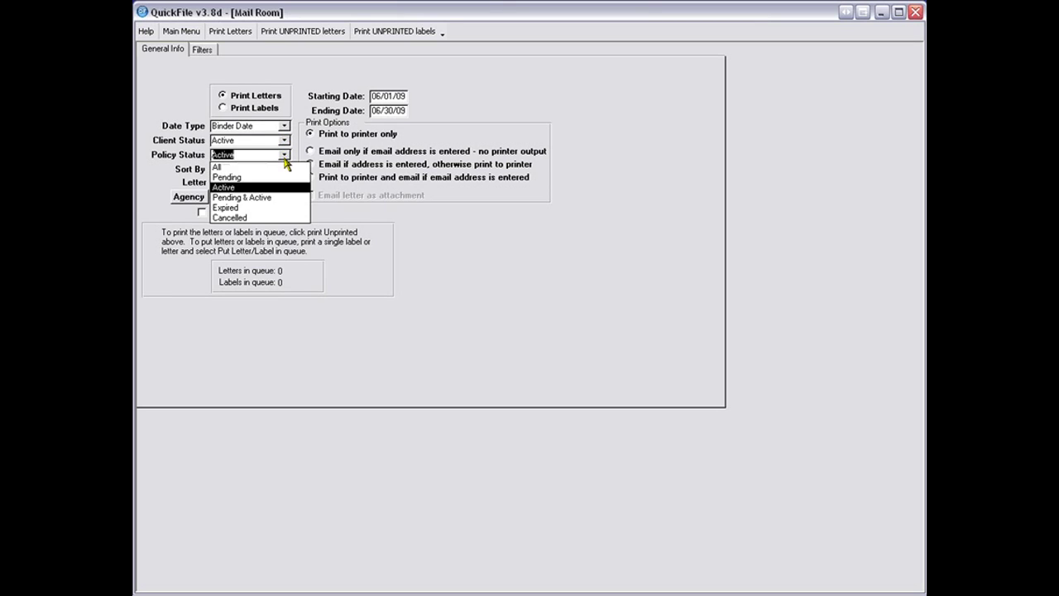
pyautogui.click(274, 197)
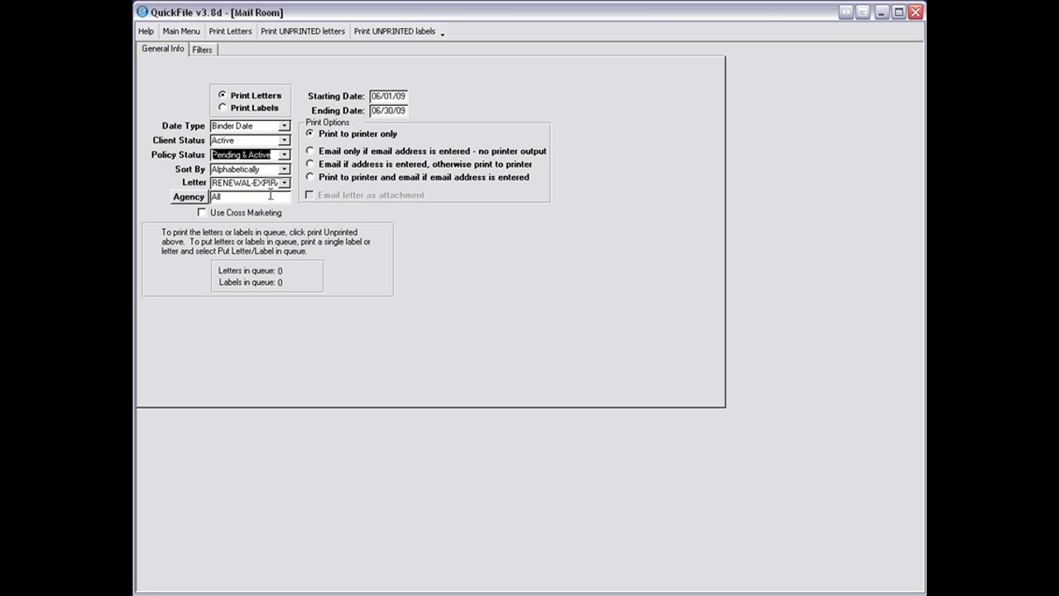
# Choose the Thank you 1.RTF letter for all agencies and set the starting date to 05/01/09.
pyautogui.click(285, 184)
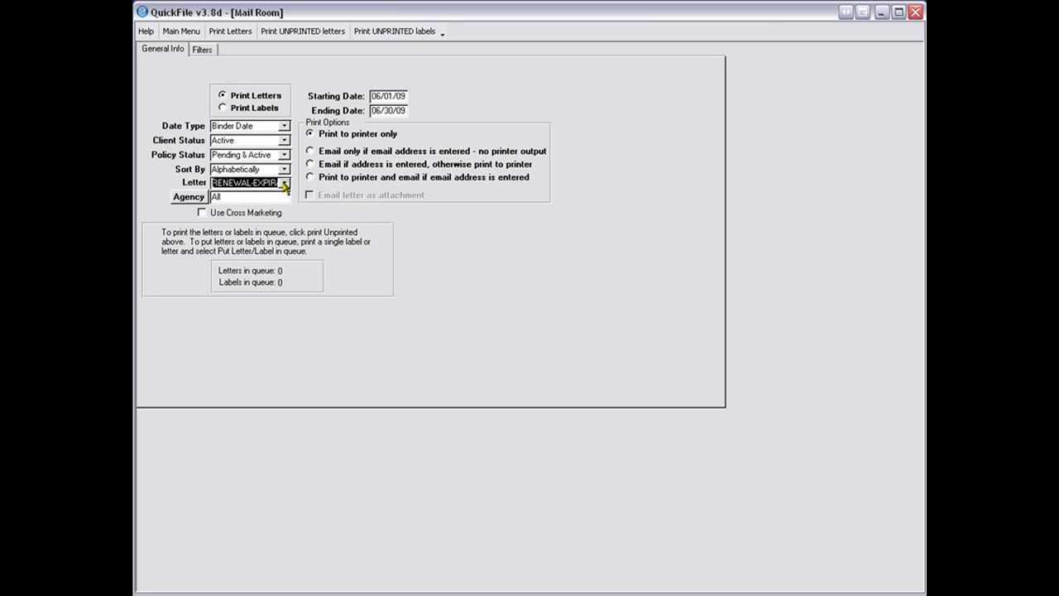
pyautogui.click(284, 184)
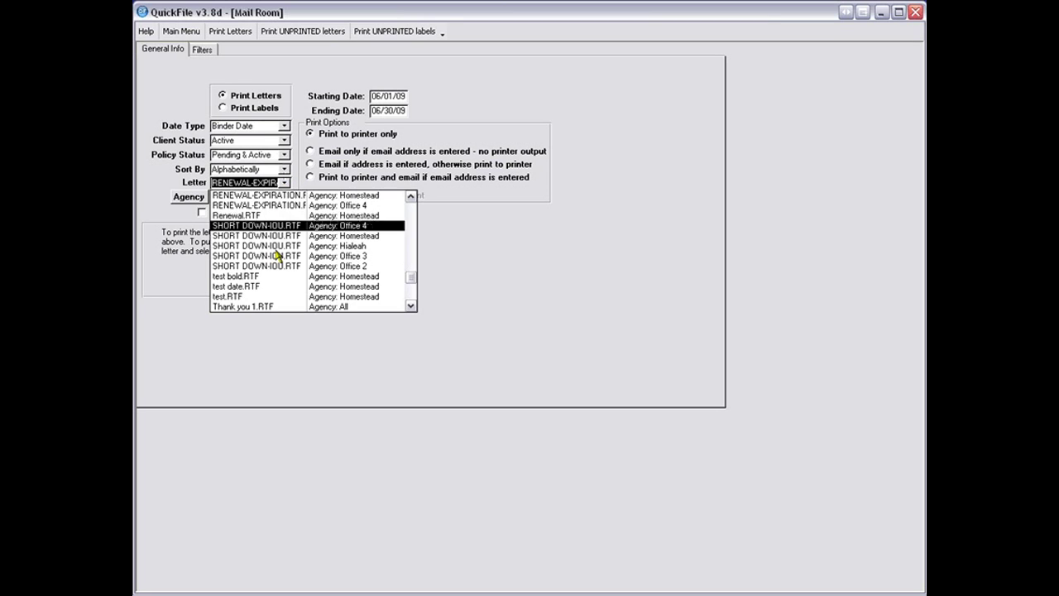
pyautogui.click(299, 306)
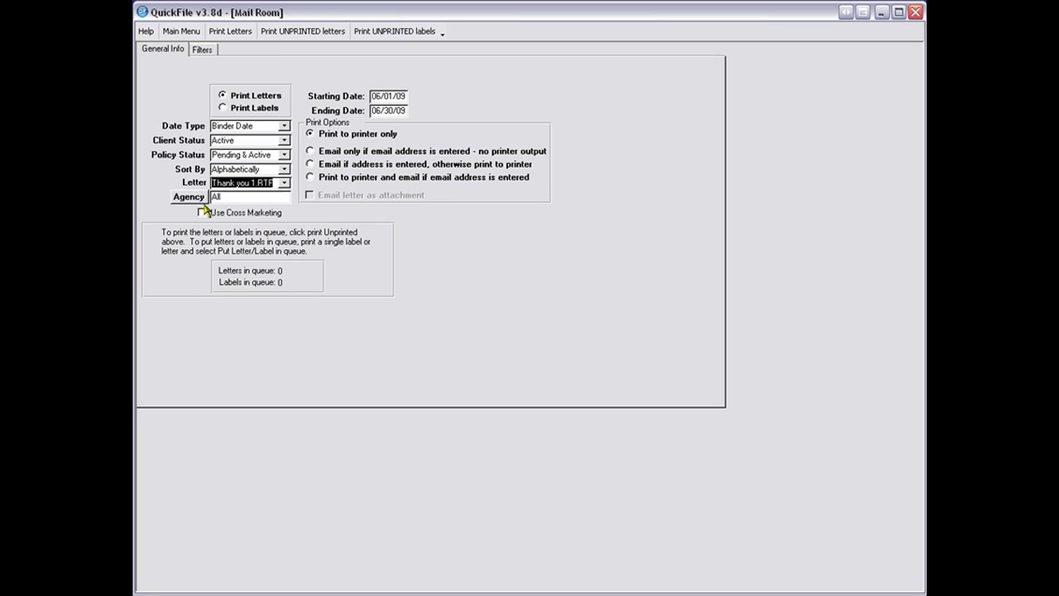
pyautogui.click(234, 33)
pyautogui.moveTo(407, 96); pyautogui.dragTo(355, 90)
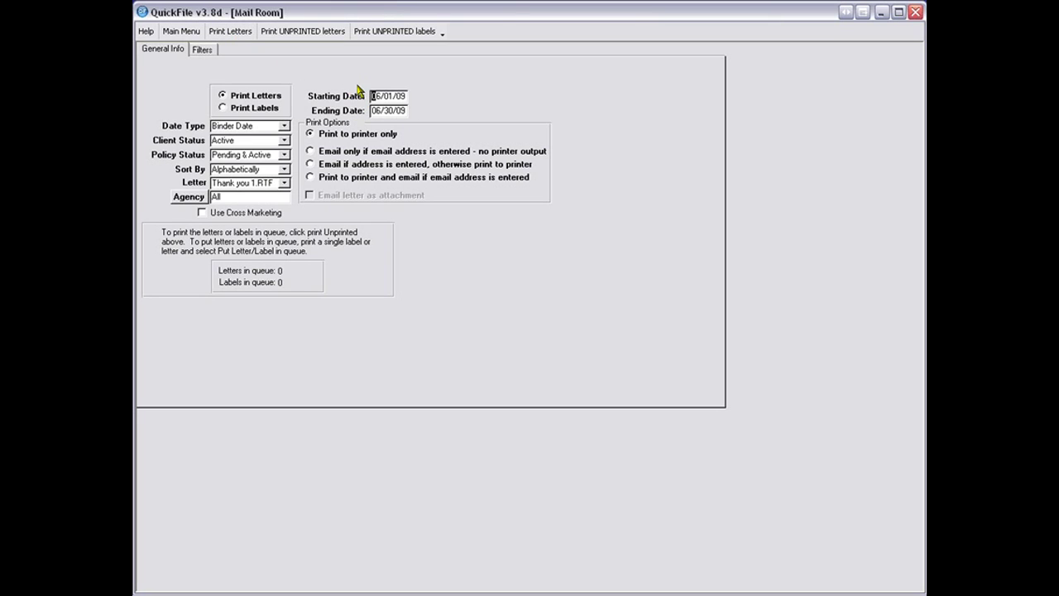
pyautogui.write('05/01/09')
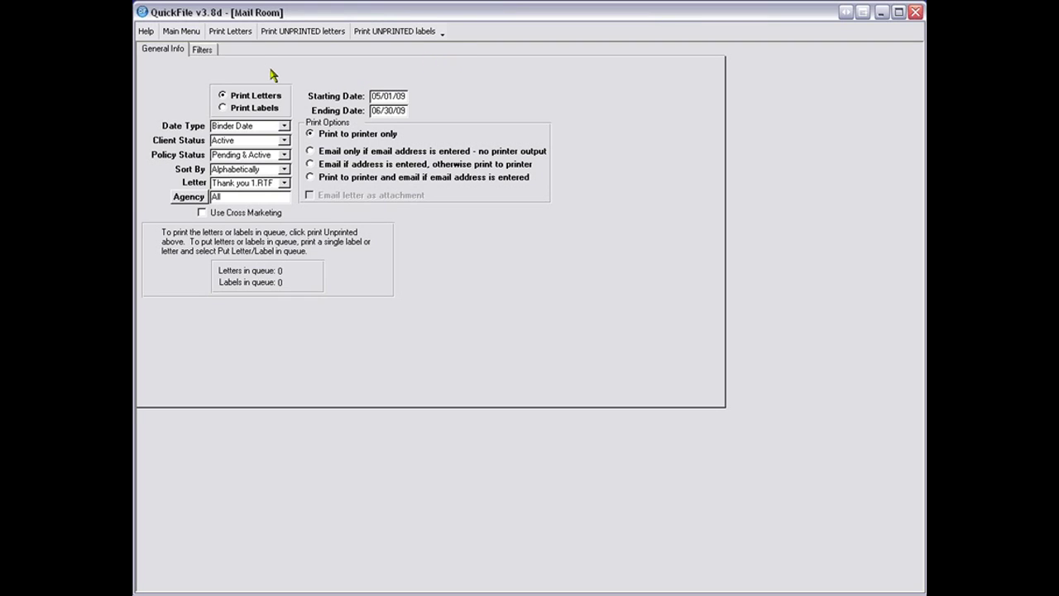
# Preview the thank-you letters enlarged and look through pages 1 to 11, checking the recipient and line of business in each.
pyautogui.click(237, 32)
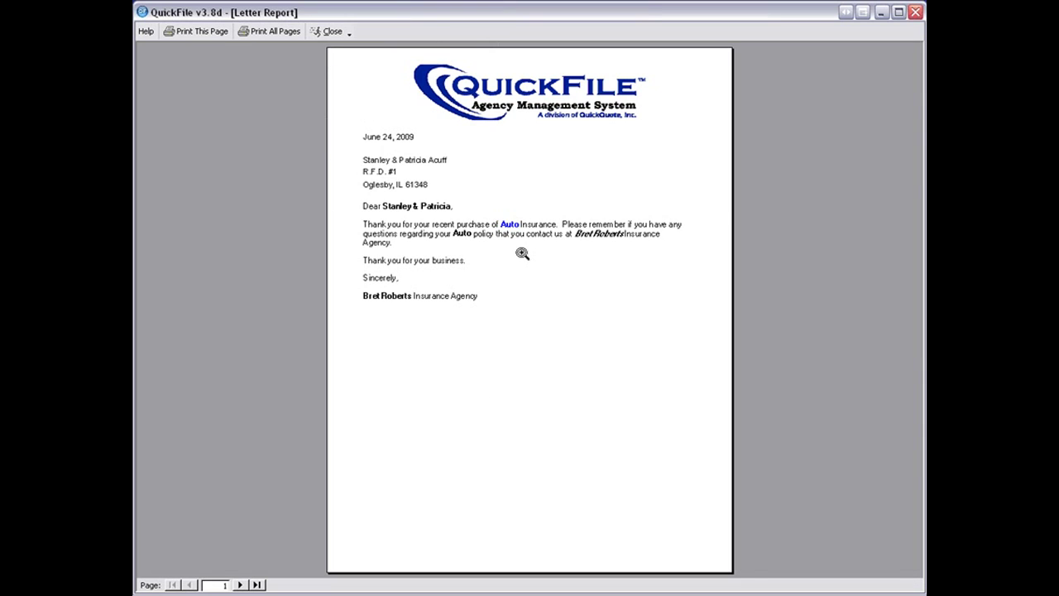
pyautogui.click(521, 253)
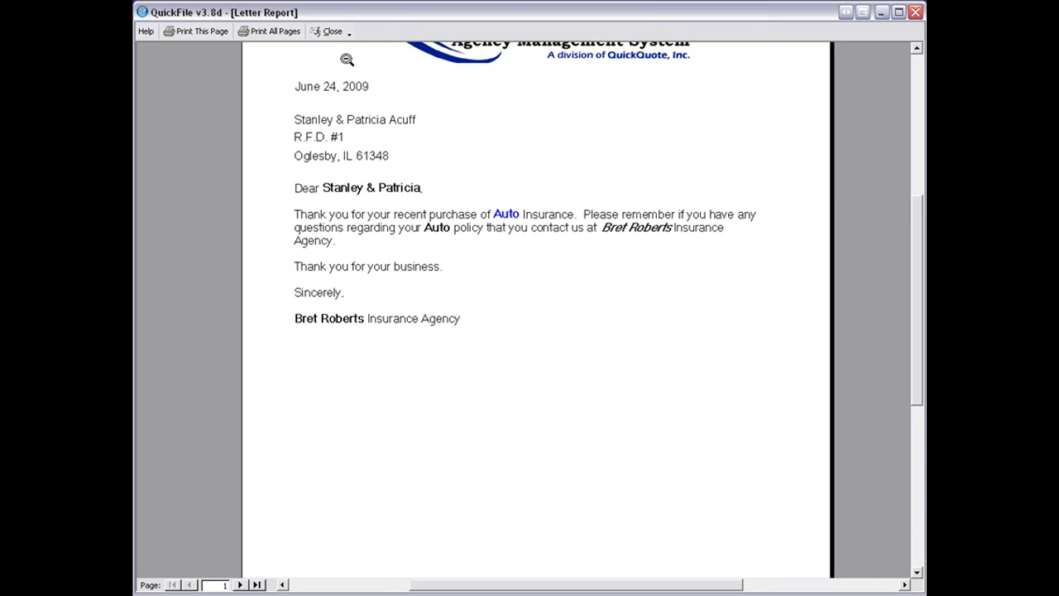
pyautogui.click(239, 584)
pyautogui.click(239, 584)
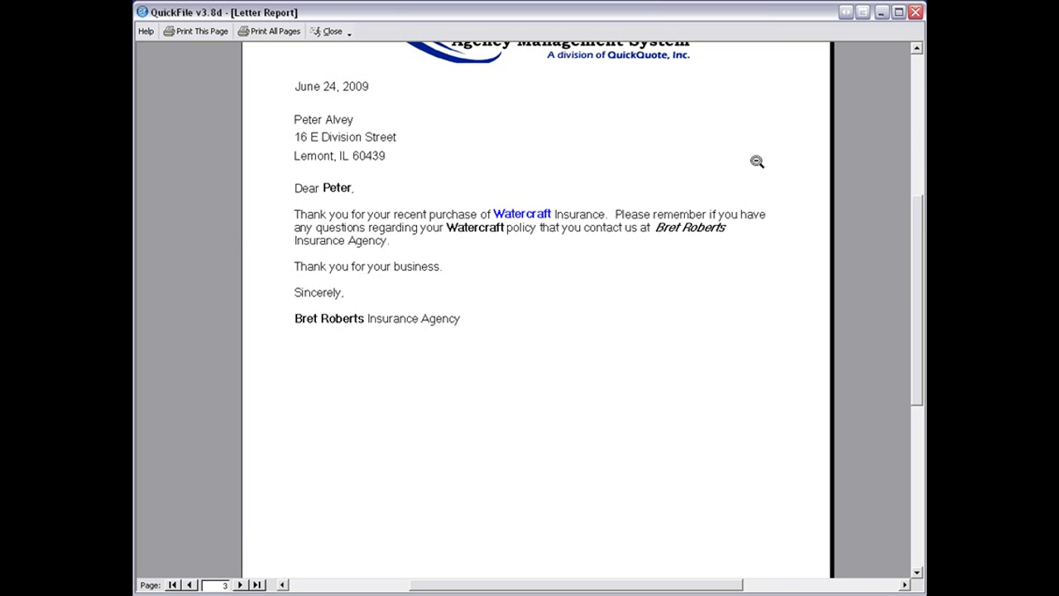
pyautogui.click(240, 585)
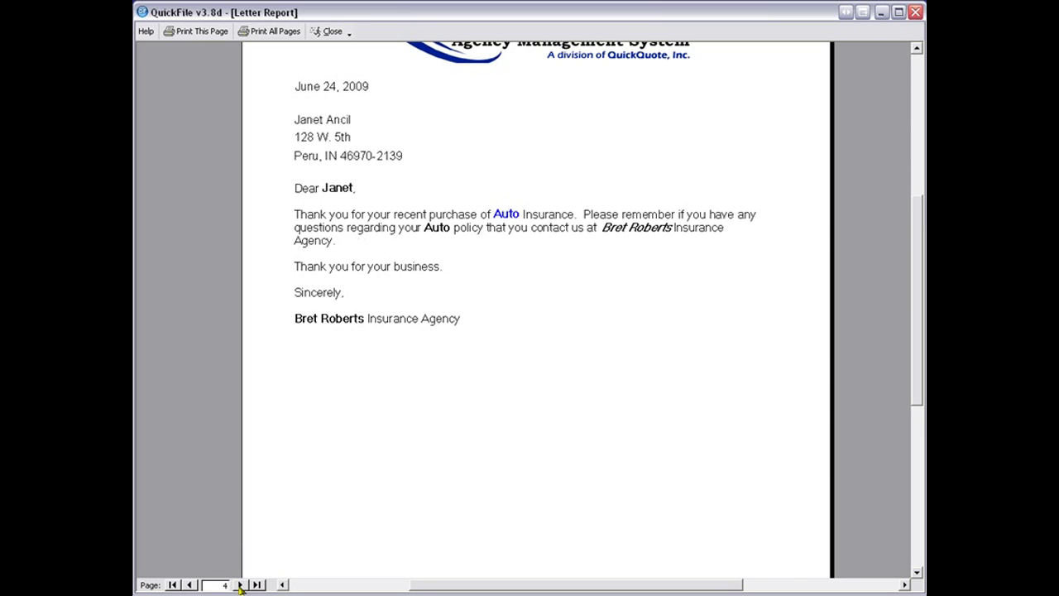
pyautogui.click(240, 585)
pyautogui.click(240, 585)
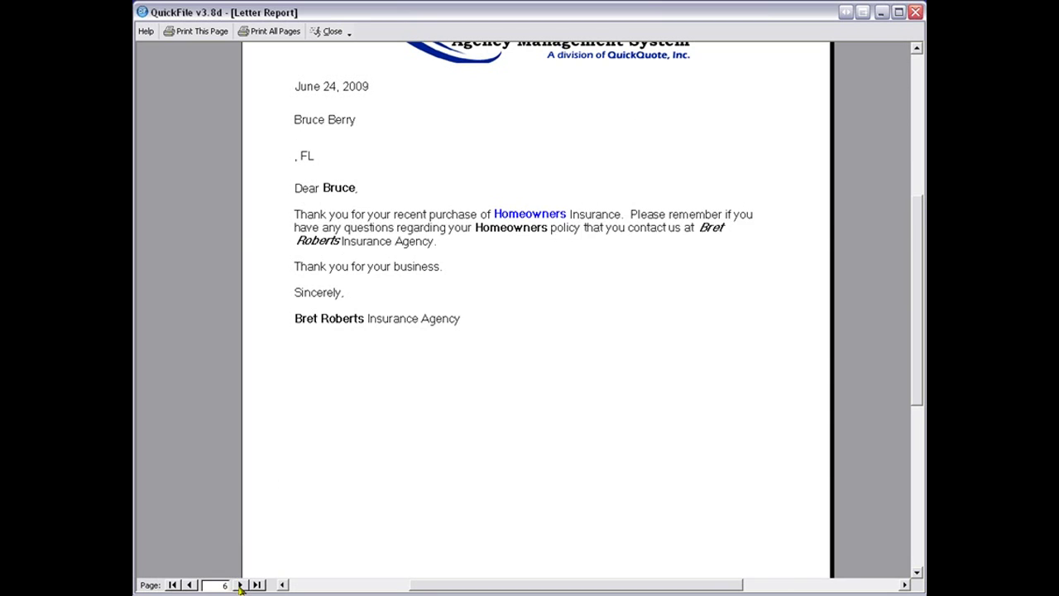
pyautogui.click(240, 585)
pyautogui.click(240, 585)
pyautogui.click(240, 585)
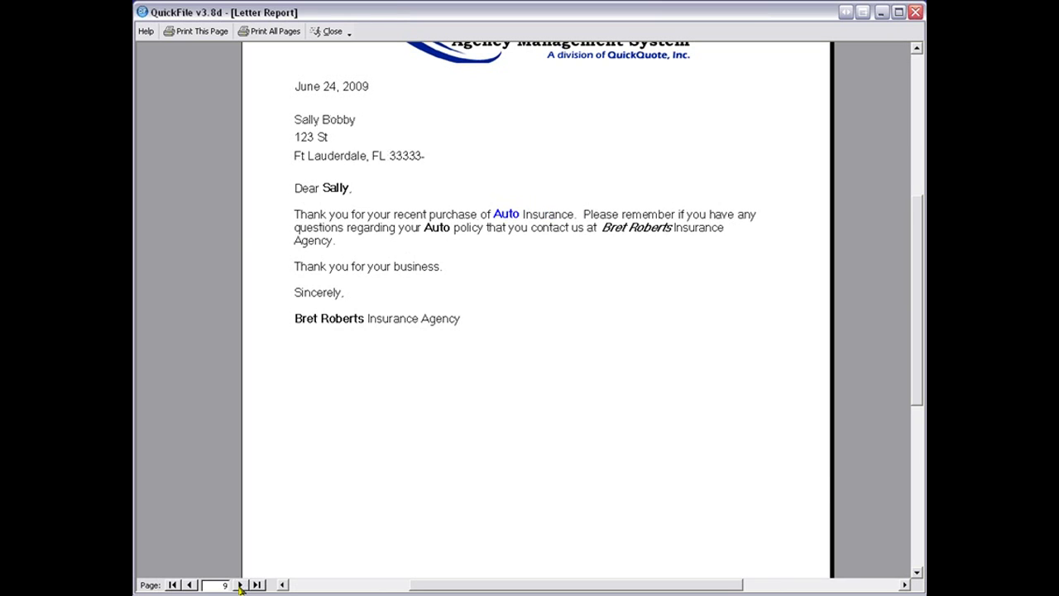
pyautogui.click(240, 585)
pyautogui.click(240, 585)
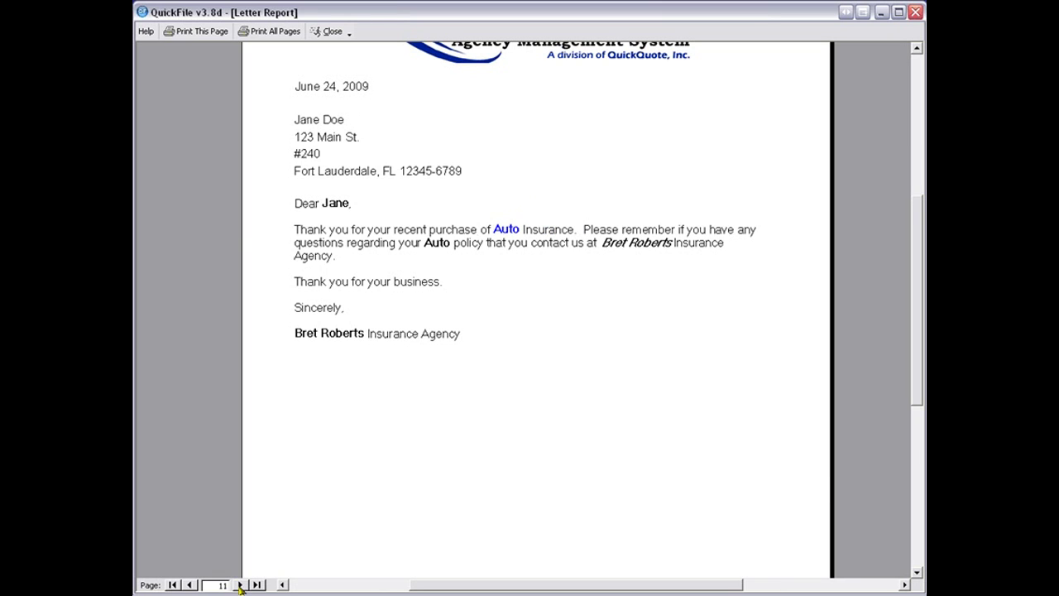
# Close the letter preview, deleting all unprinted letters.
pyautogui.click(331, 32)
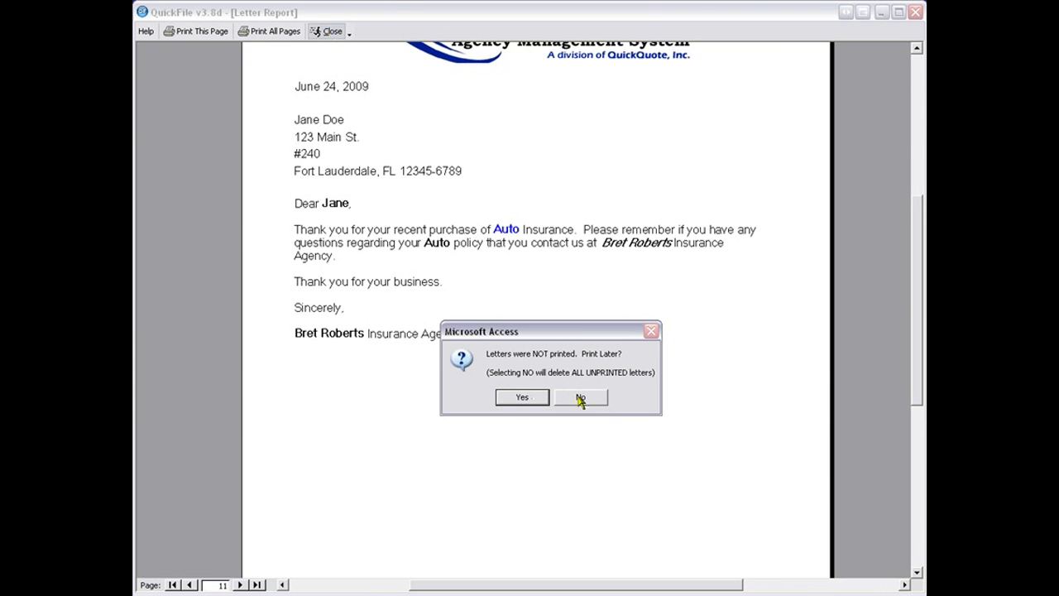
pyautogui.click(581, 399)
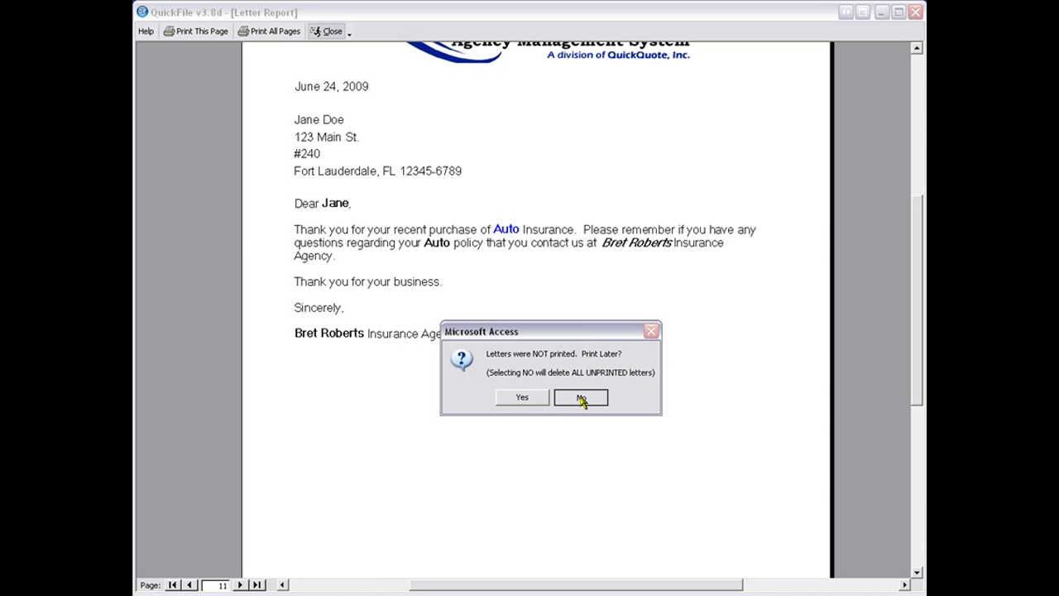
pyautogui.click(581, 399)
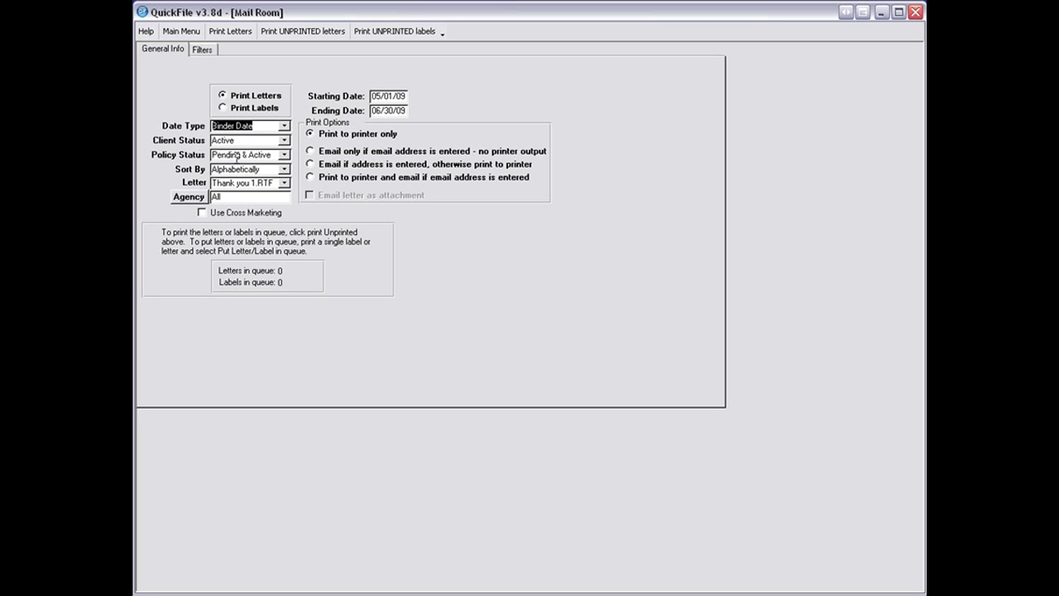
# Start the cross-marketing criteria and select customers with an Auto policy through ALL companies.
pyautogui.click(202, 213)
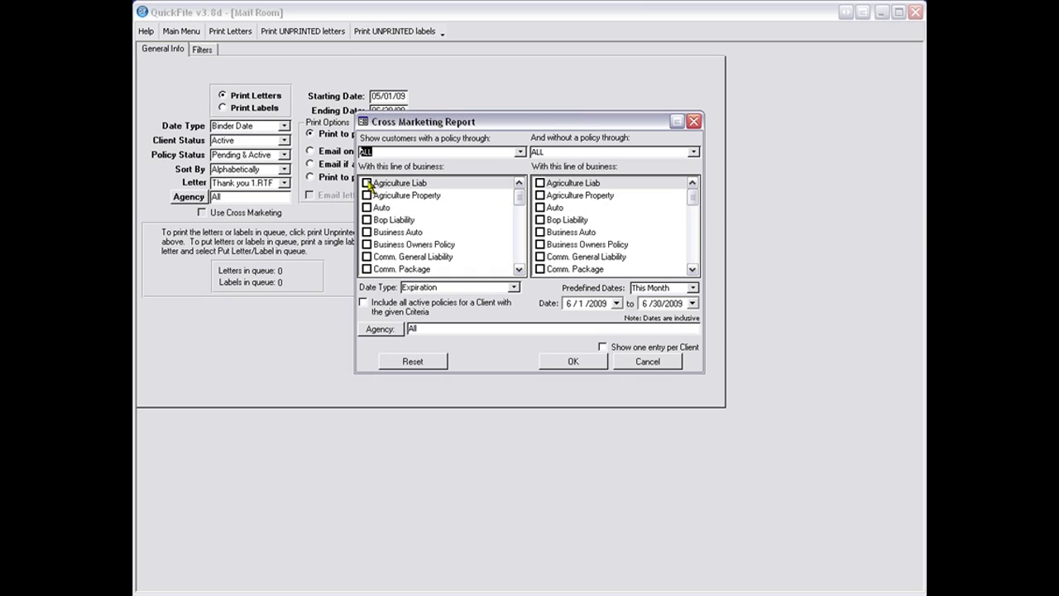
pyautogui.click(519, 153)
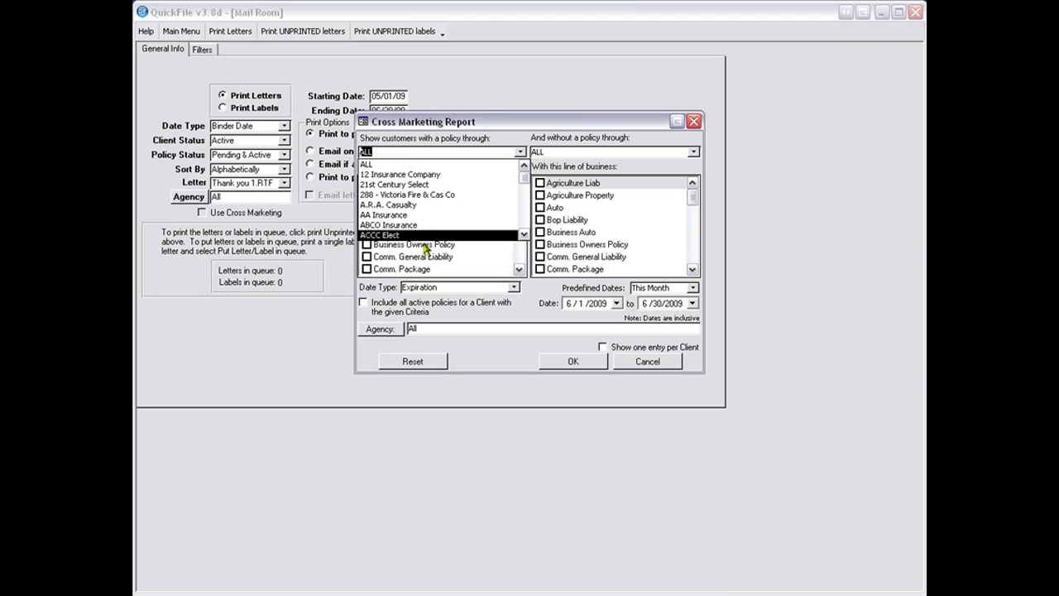
pyautogui.click(406, 164)
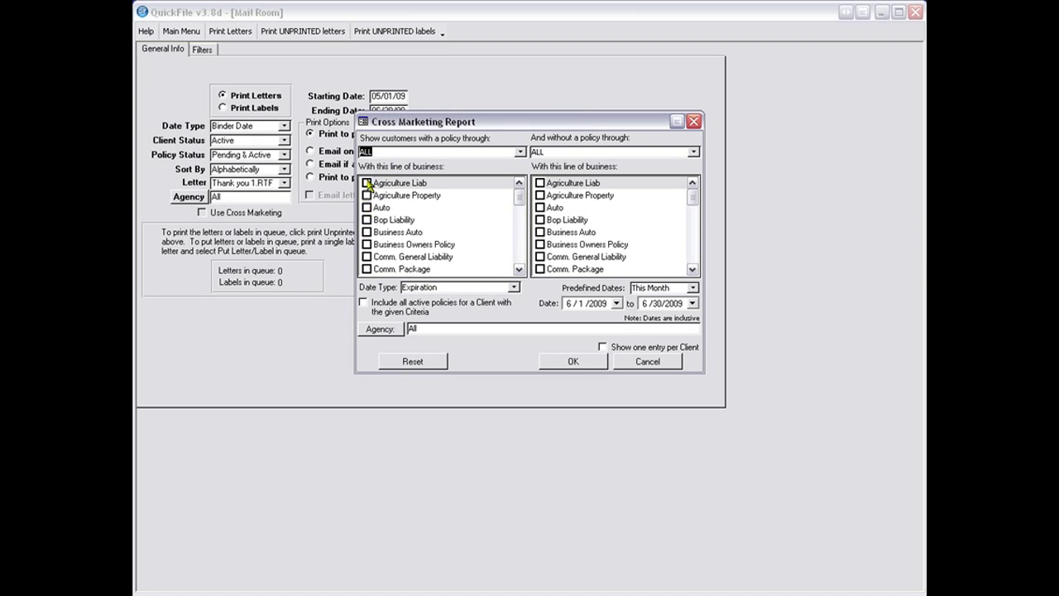
pyautogui.click(366, 208)
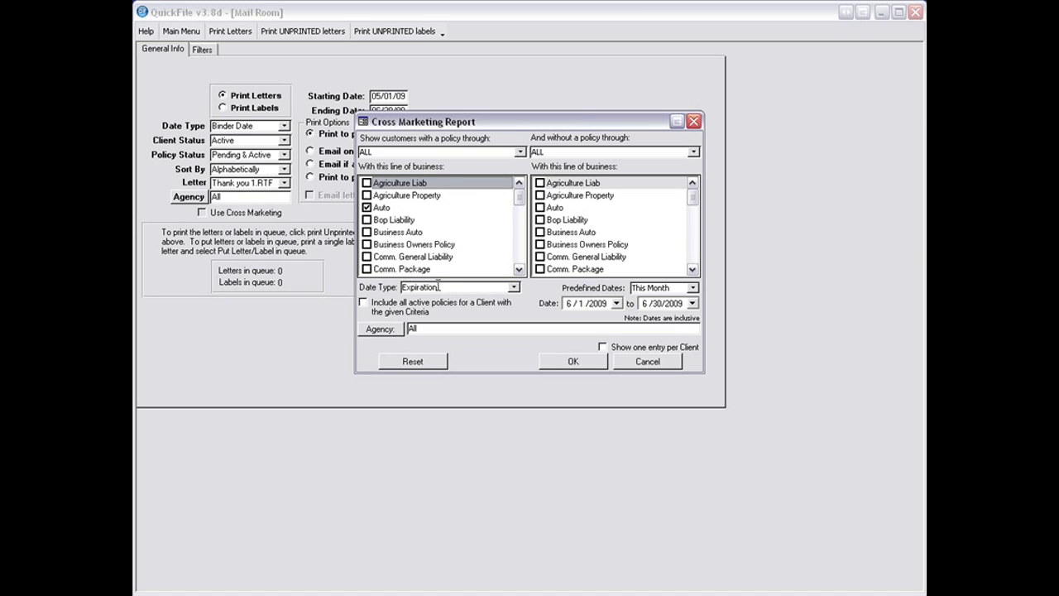
pyautogui.click(513, 290)
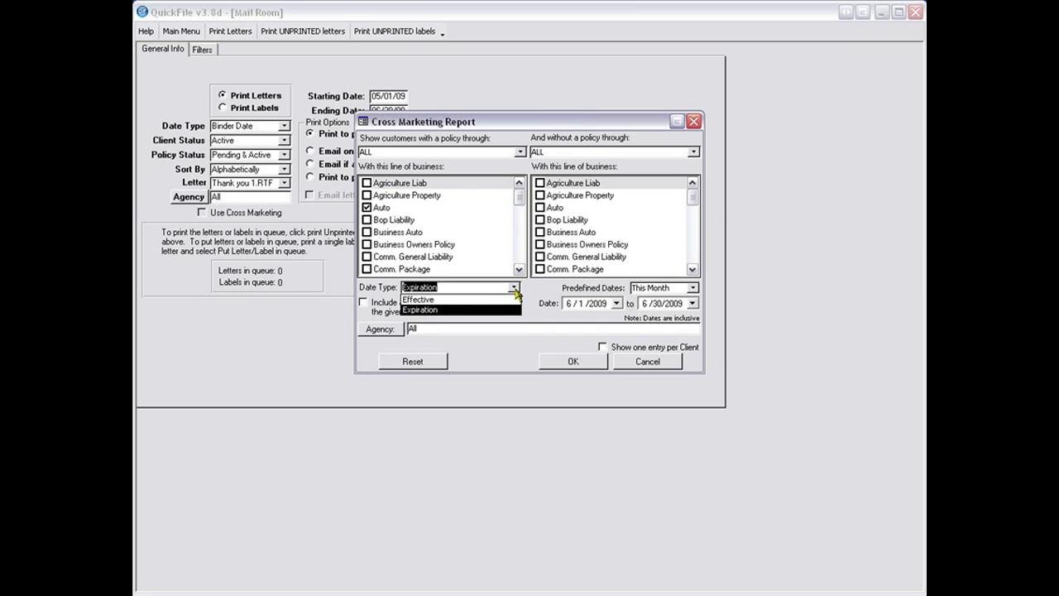
pyautogui.click(531, 291)
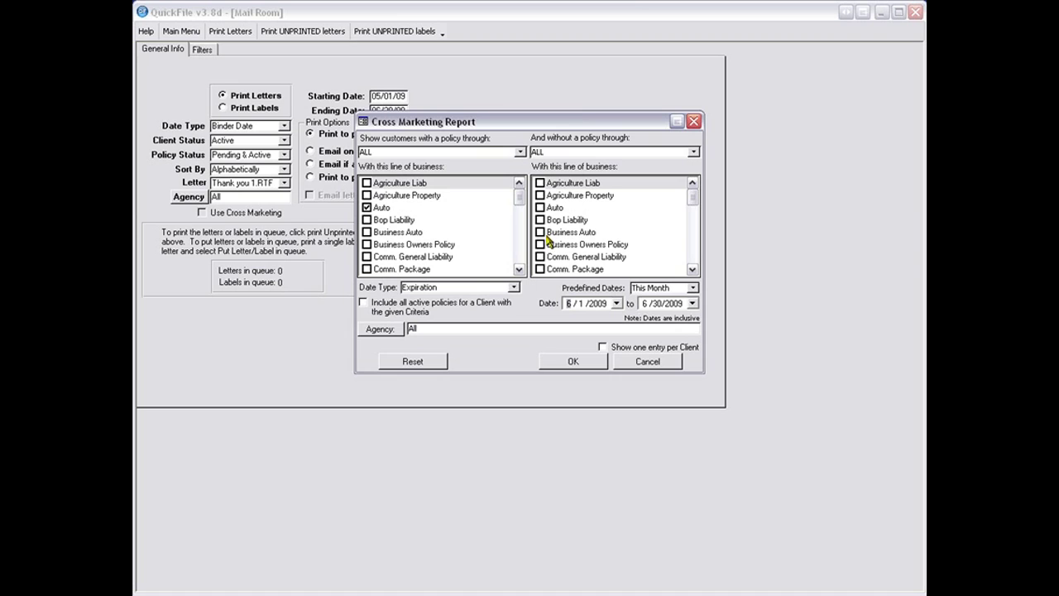
# Limit the cross-marketing selection to customers without a Homeowners policy, and set its date type to Effective.
pyautogui.click(692, 270)
pyautogui.click(692, 270)
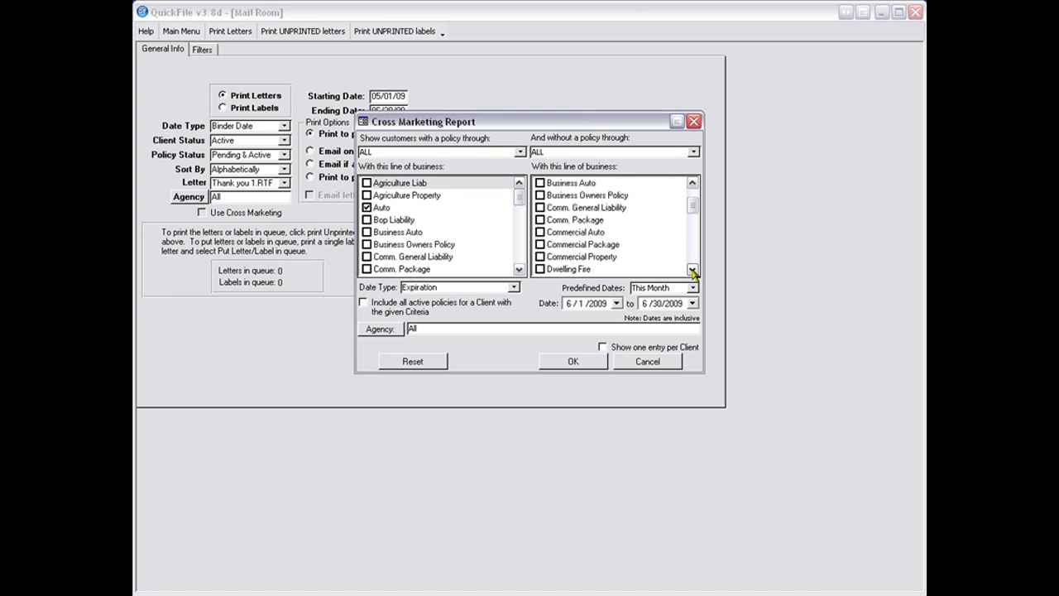
pyautogui.click(692, 269)
pyautogui.click(691, 270)
pyautogui.click(692, 269)
pyautogui.click(692, 270)
pyautogui.click(692, 270)
pyautogui.click(691, 270)
pyautogui.click(692, 270)
pyautogui.click(691, 270)
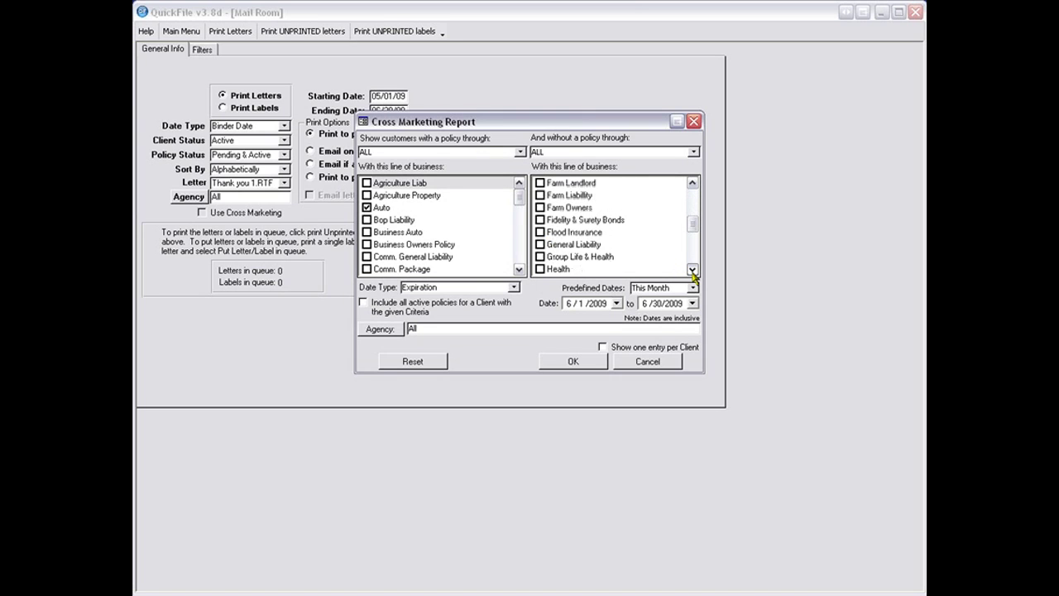
pyautogui.click(692, 269)
pyautogui.click(691, 270)
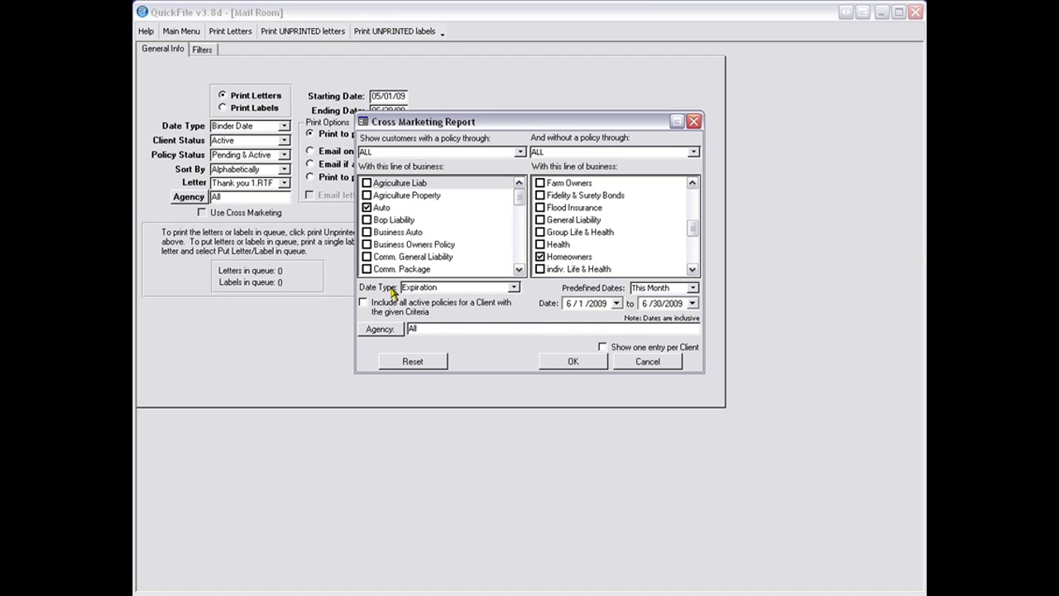
pyautogui.click(514, 287)
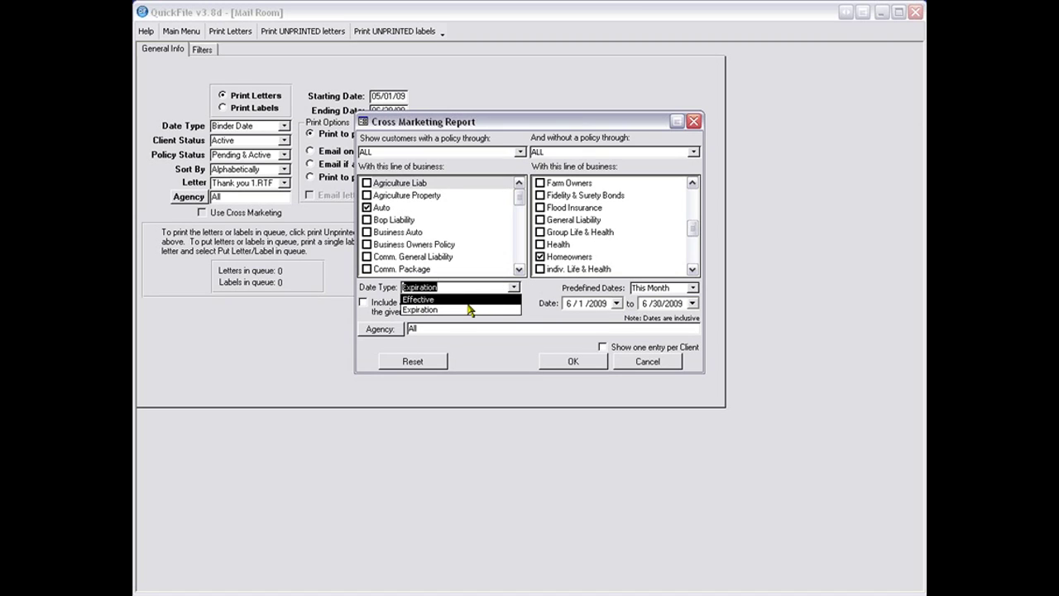
pyautogui.click(467, 301)
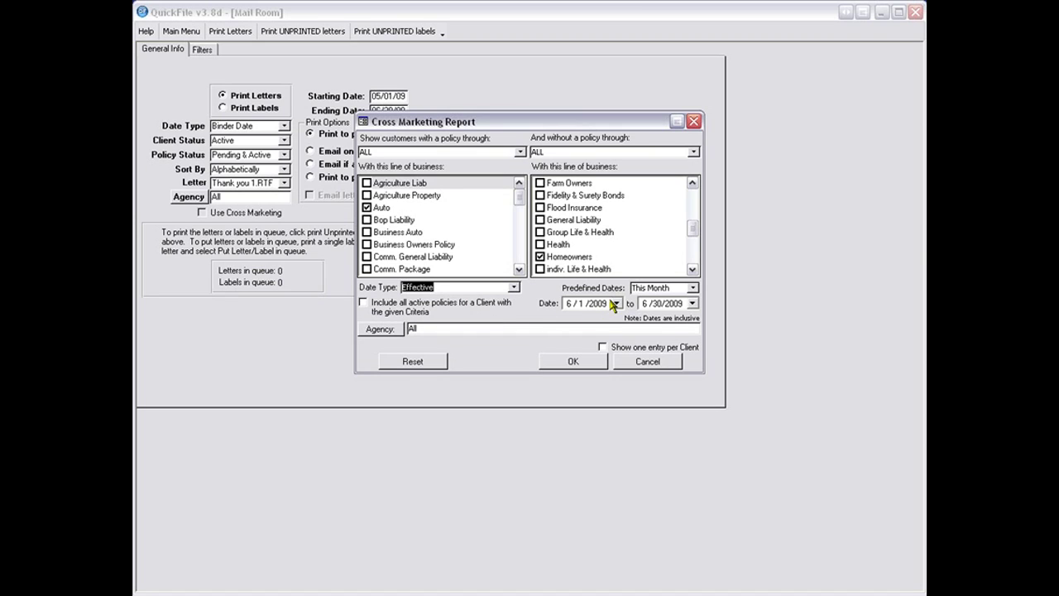
# Set the cross-marketing predefined dates to Last Month and accept the criteria.
pyautogui.click(692, 289)
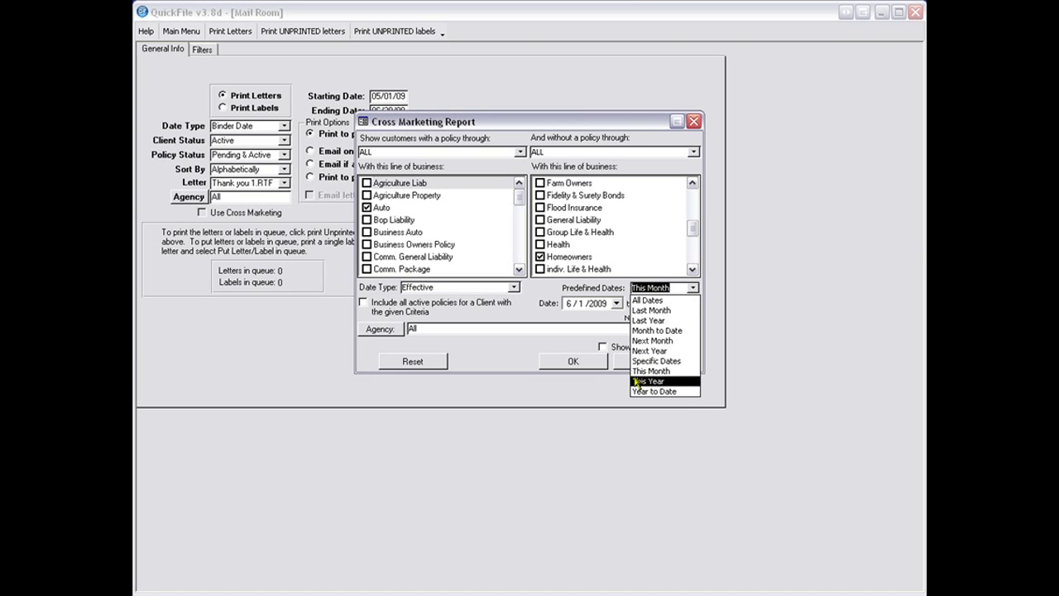
pyautogui.click(651, 313)
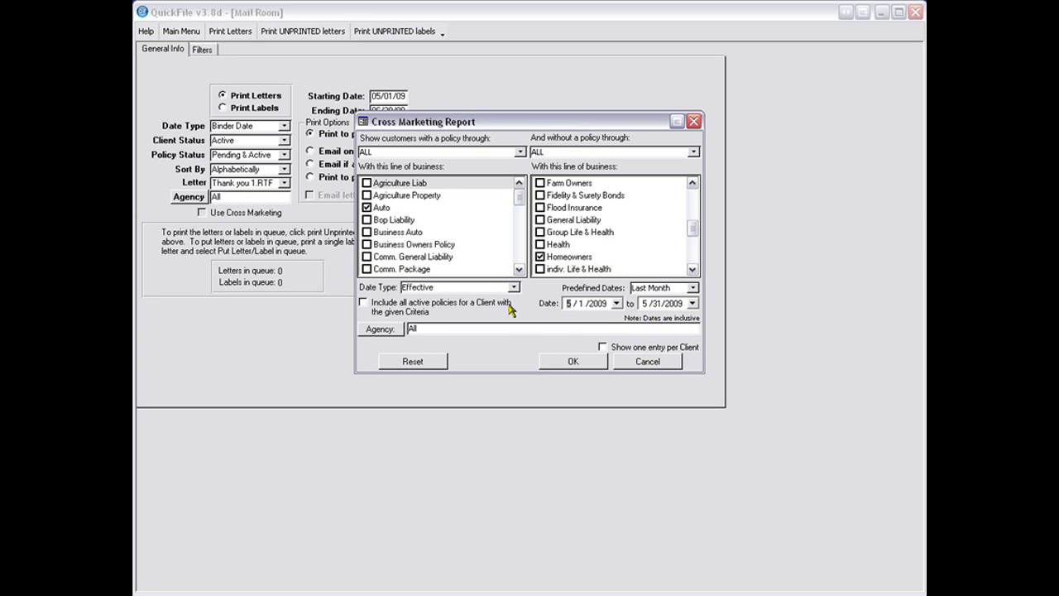
pyautogui.click(569, 362)
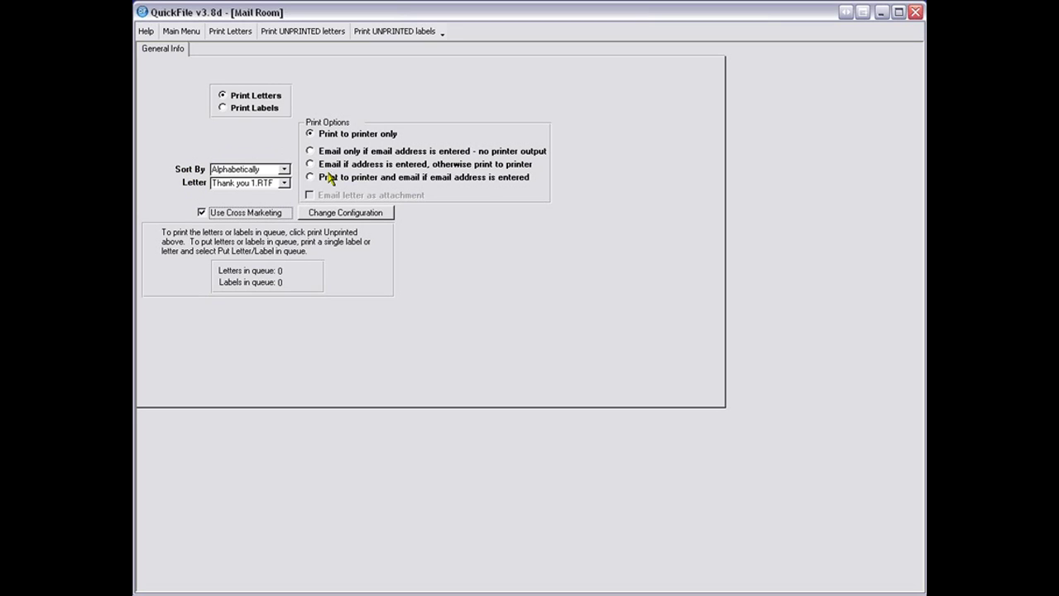
# Choose CrossMarketing.RTF for Agency All as the letter to print.
pyautogui.click(286, 186)
pyautogui.click(285, 183)
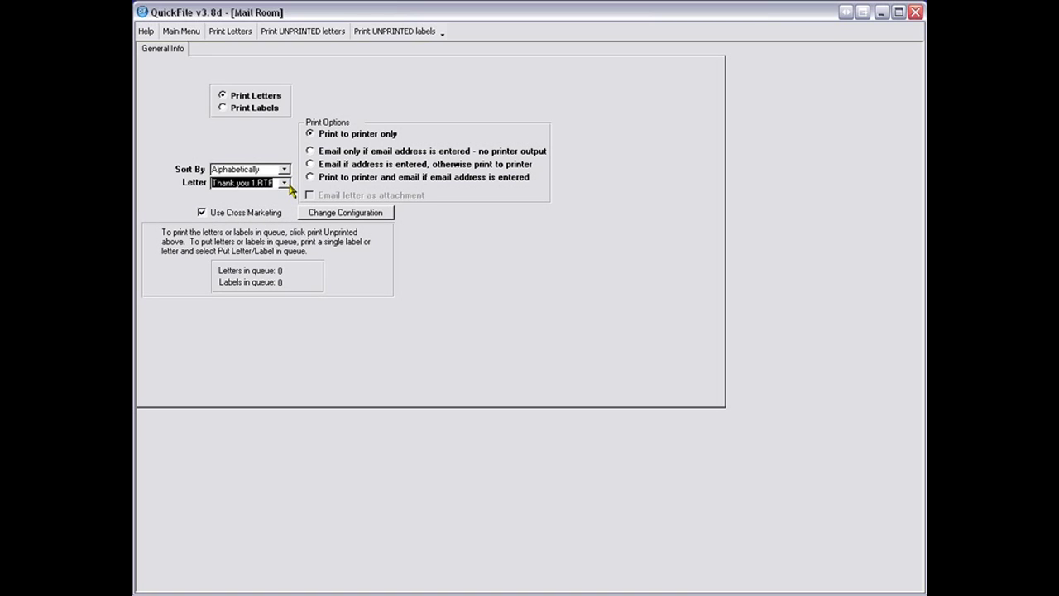
pyautogui.click(410, 198)
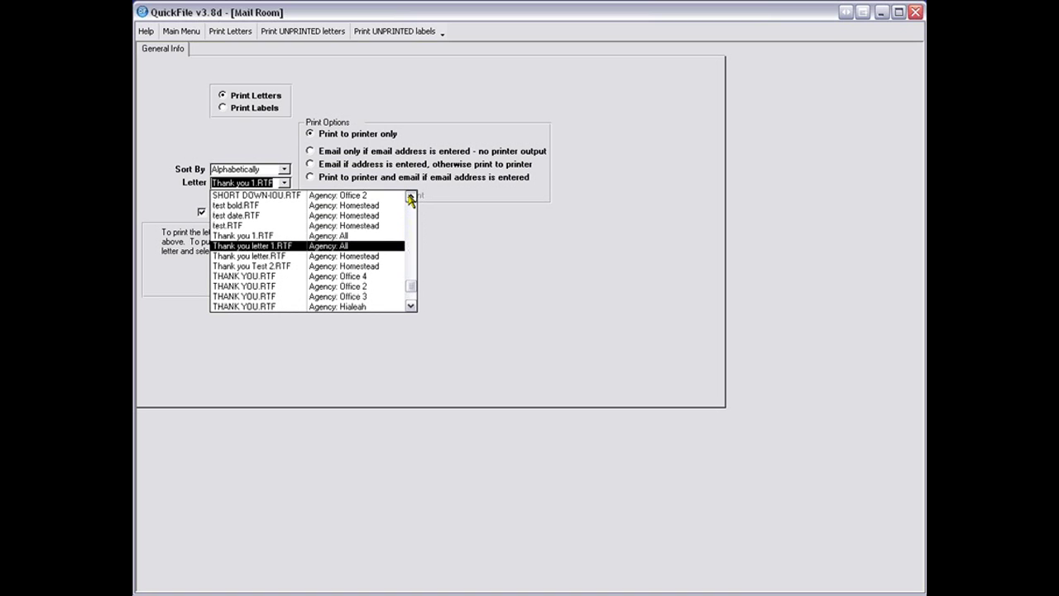
pyautogui.moveTo(410, 199); pyautogui.dragTo(410, 199)
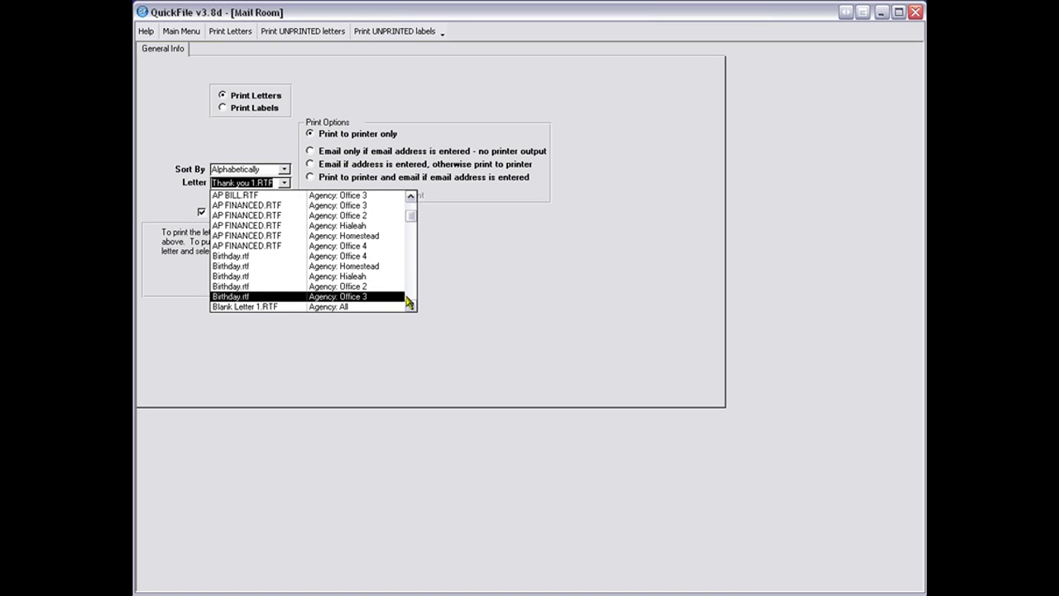
pyautogui.moveTo(411, 307); pyautogui.dragTo(410, 307)
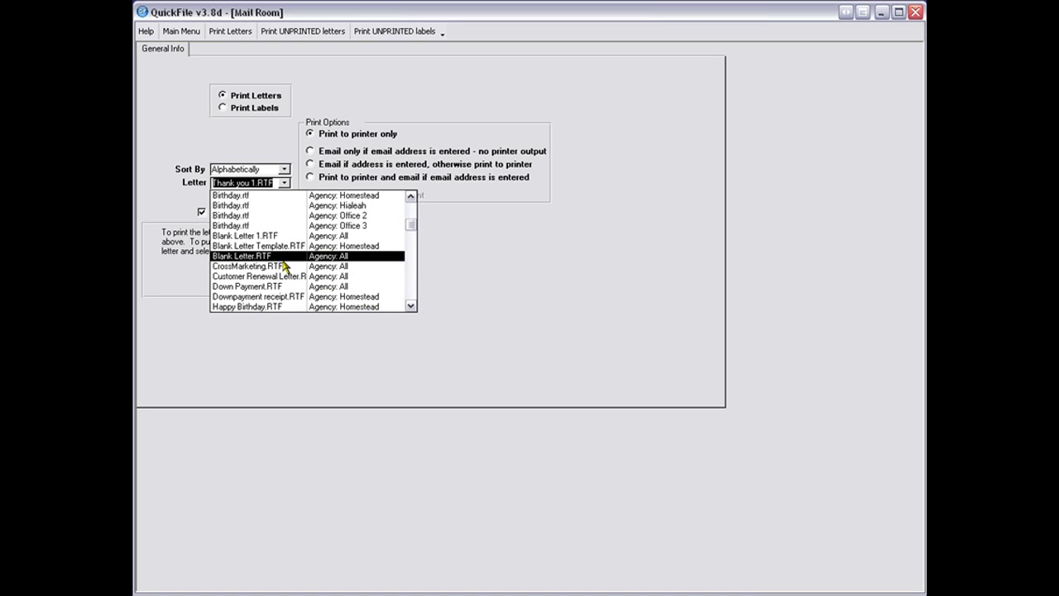
pyautogui.click(273, 267)
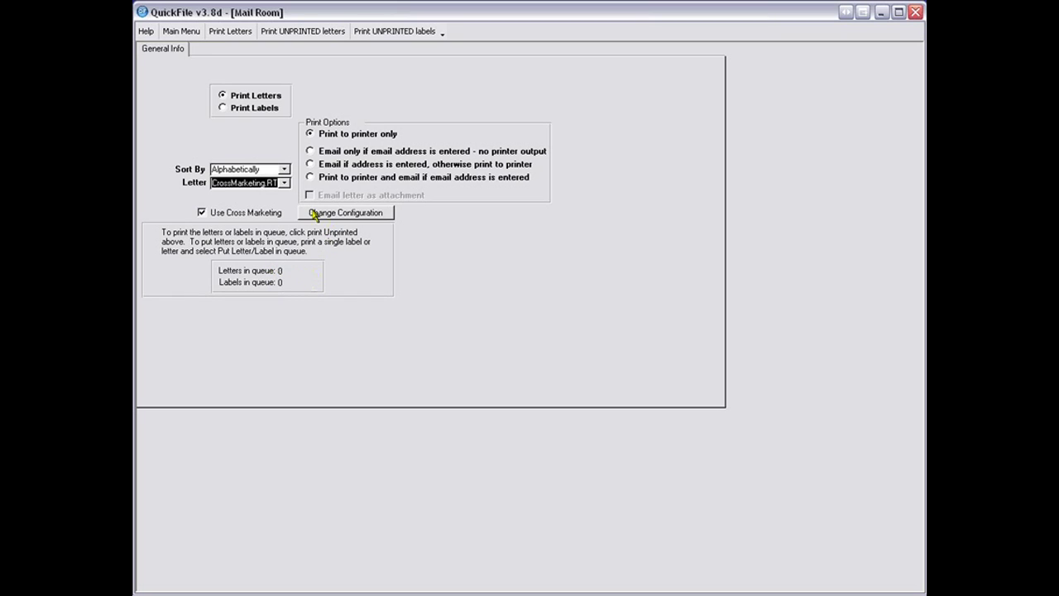
# Preview the cross-marketing letters, check the recipient and current policy on pages 1 to 6, and close them, deleting all unprinted letters.
pyautogui.click(200, 211)
pyautogui.click(234, 30)
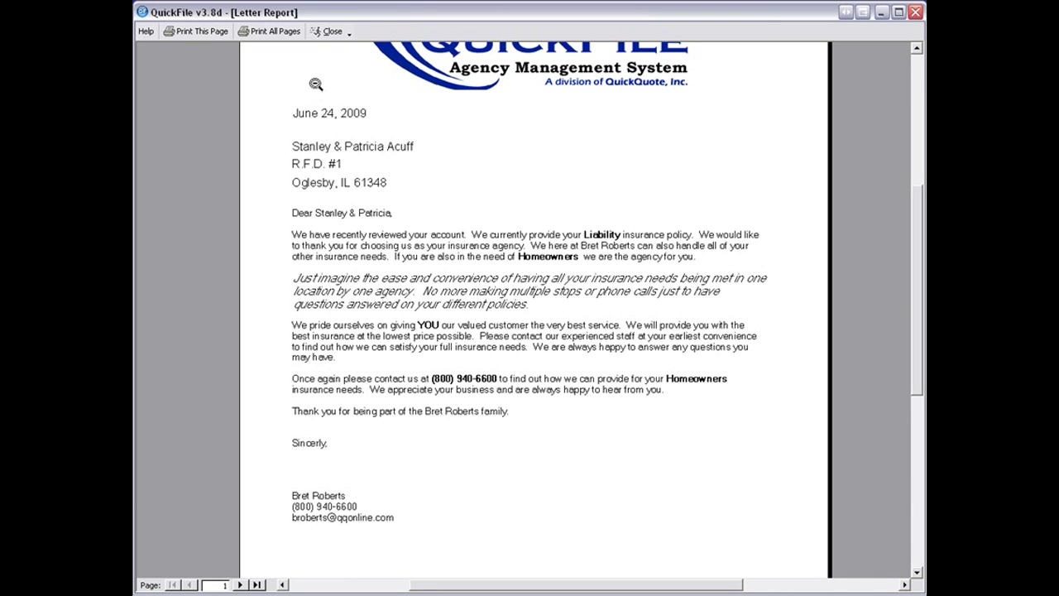
pyautogui.click(240, 585)
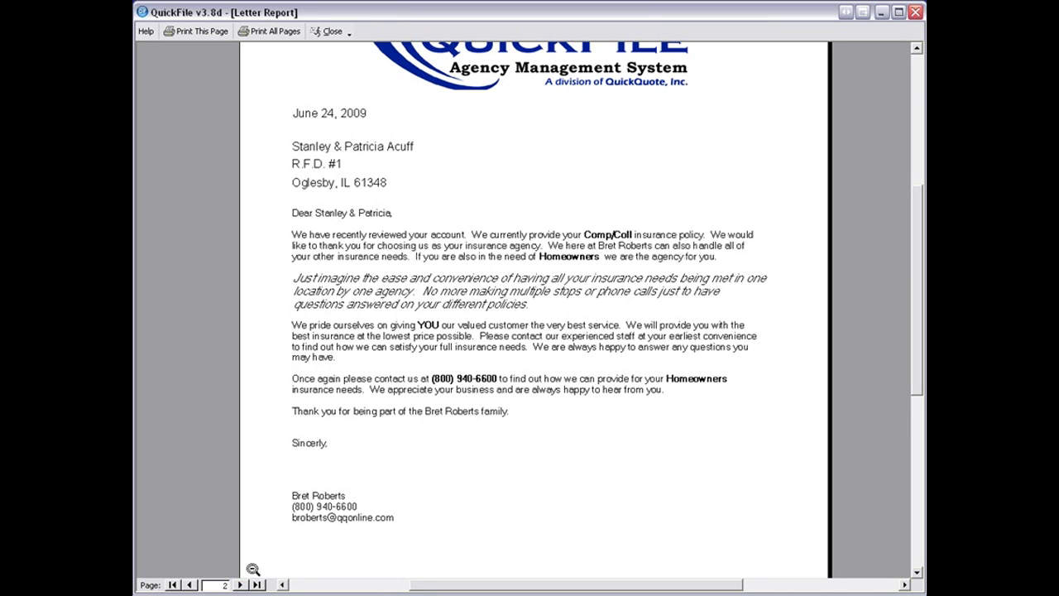
pyautogui.click(189, 585)
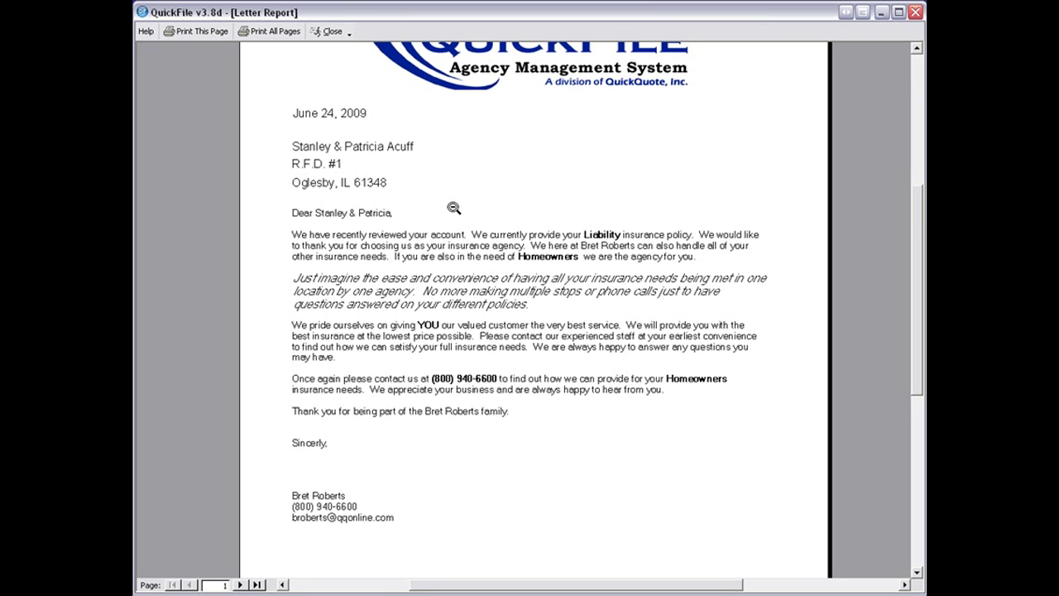
pyautogui.click(241, 585)
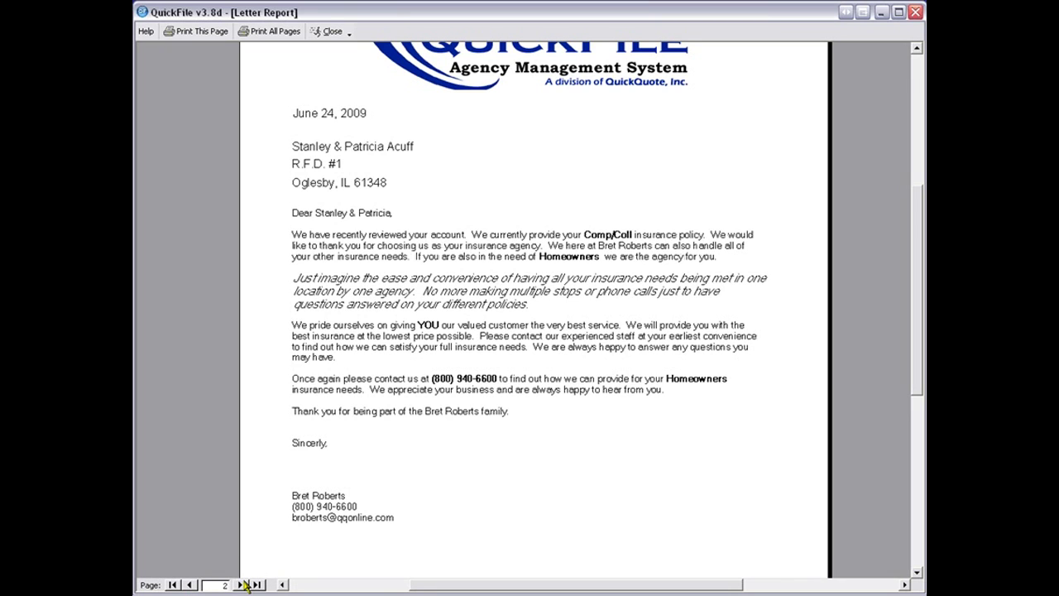
pyautogui.click(241, 585)
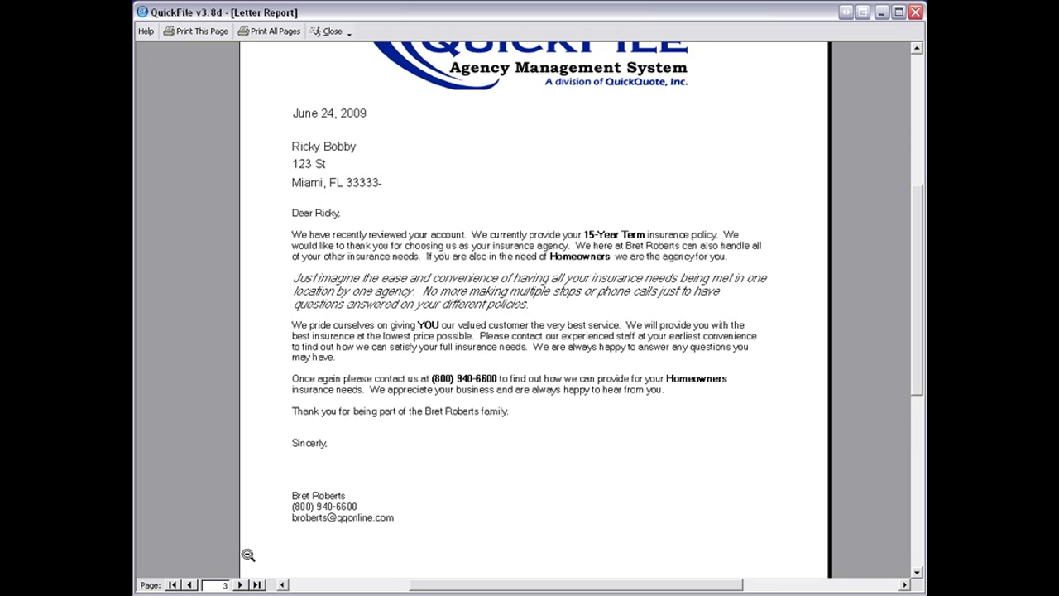
pyautogui.click(241, 585)
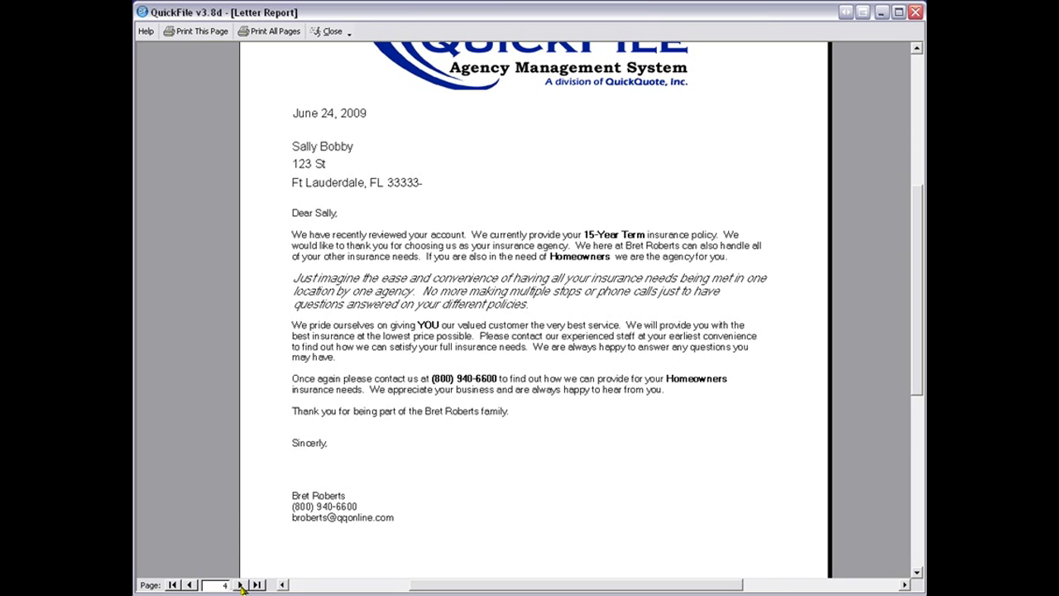
pyautogui.click(241, 585)
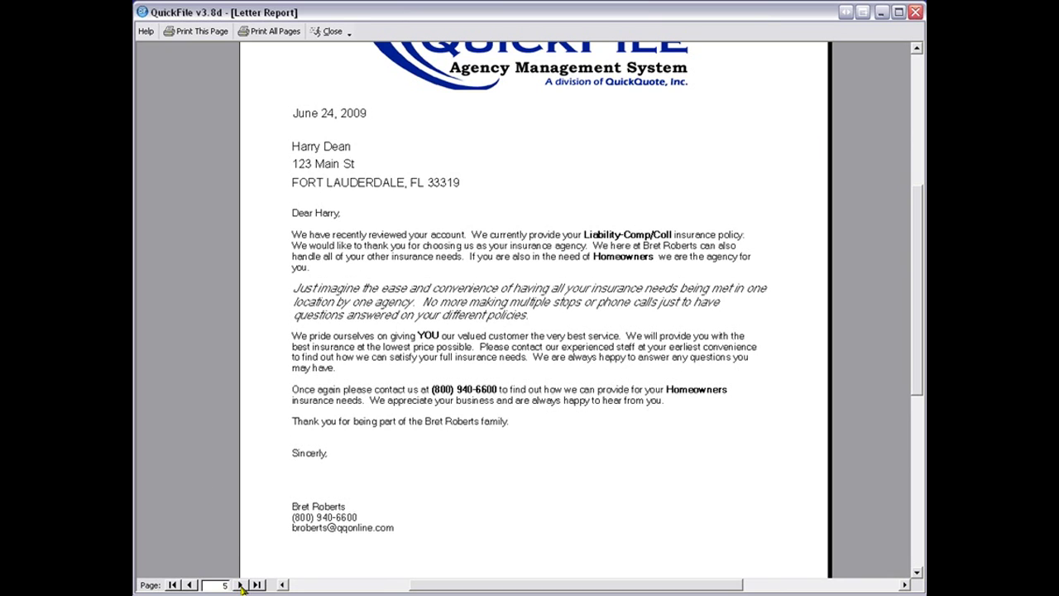
pyautogui.click(241, 585)
pyautogui.click(240, 585)
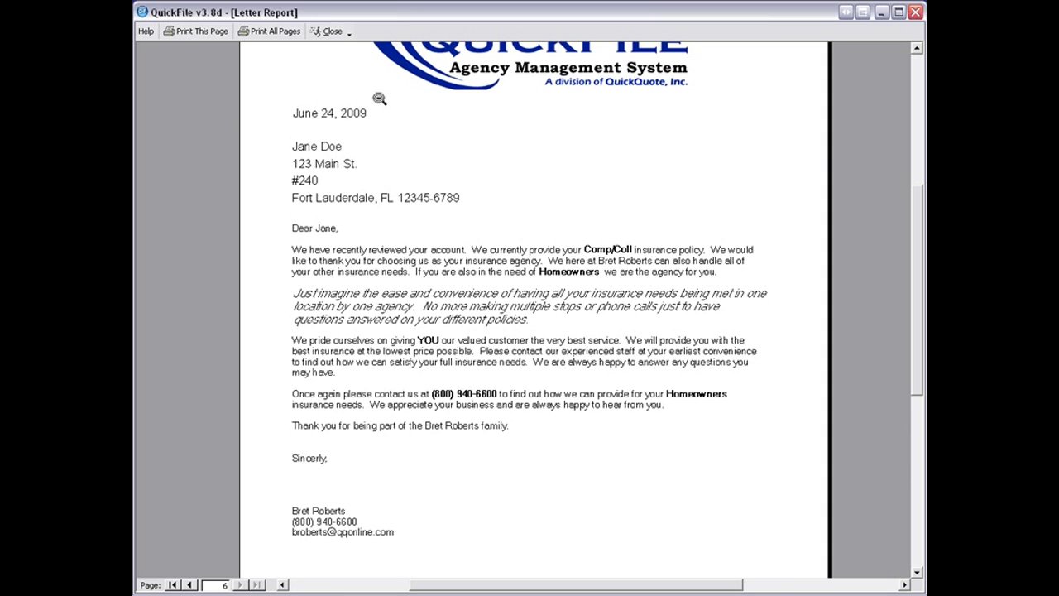
pyautogui.click(331, 32)
pyautogui.click(579, 399)
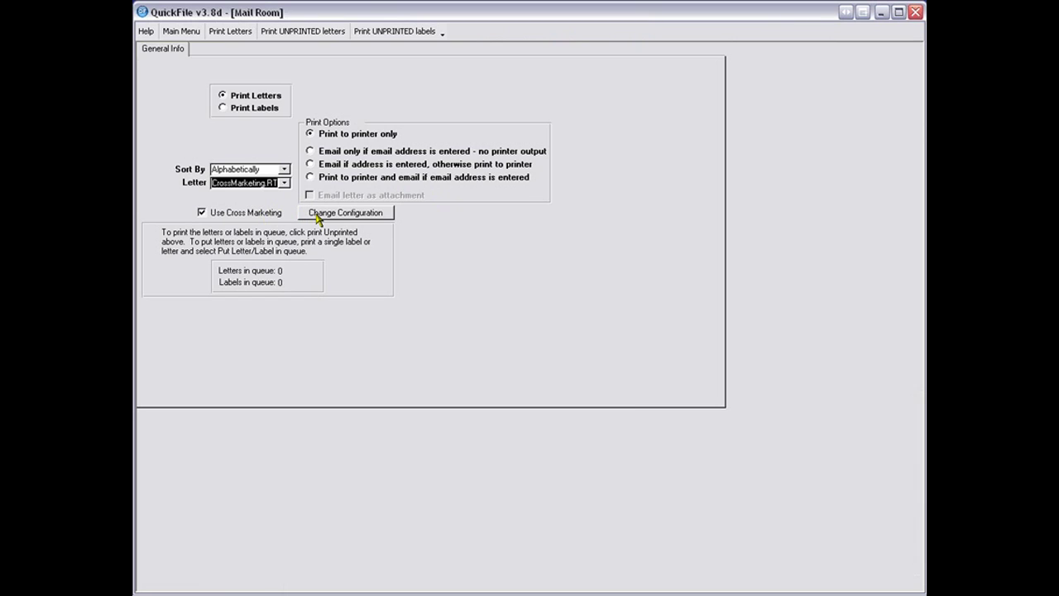
# Change the cross-marketing configuration to show one entry per client and accept it.
pyautogui.click(317, 214)
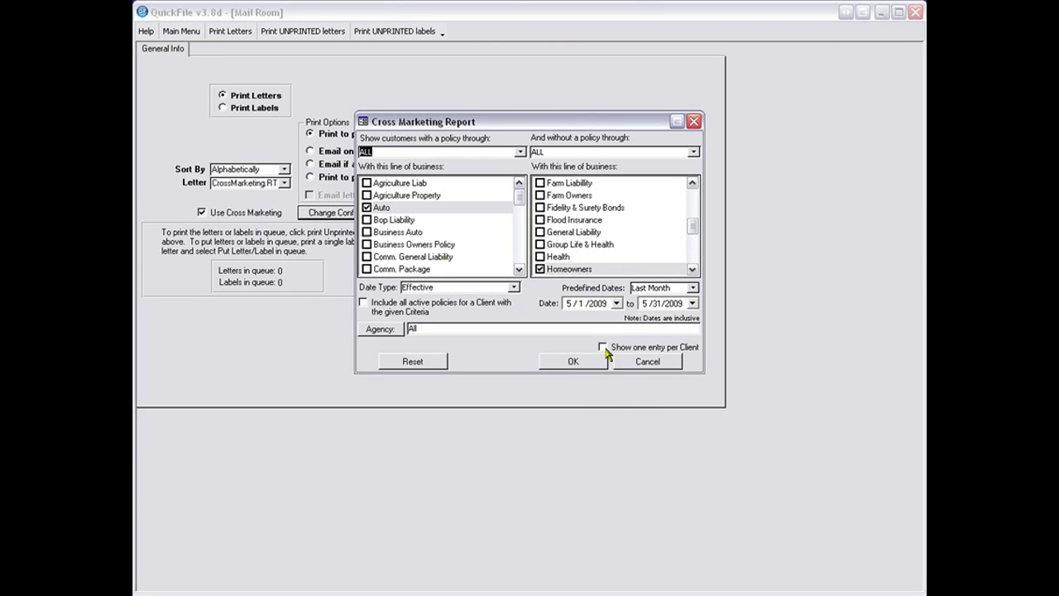
pyautogui.click(601, 348)
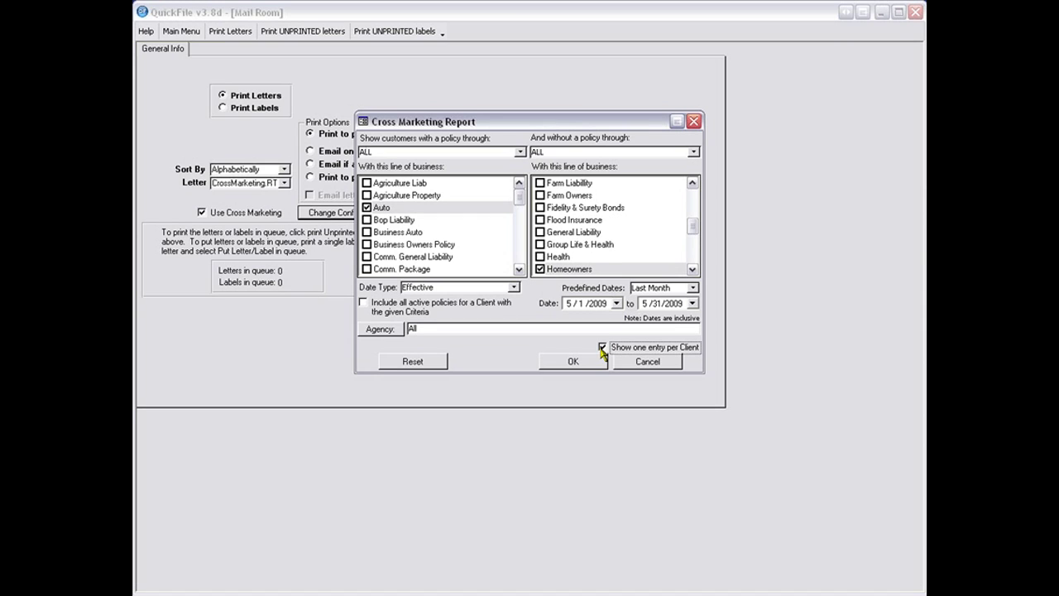
pyautogui.click(584, 367)
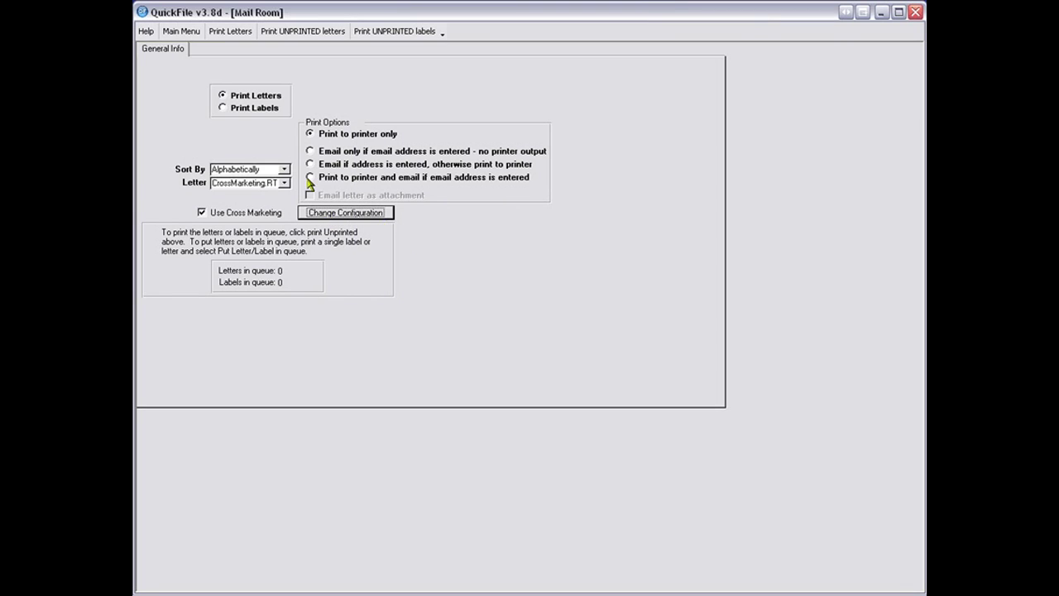
# Preview the letters again, check pages 1 to 5 for duplicate clients, enlarge the last letter, and close, deleting all unprinted letters.
pyautogui.click(241, 33)
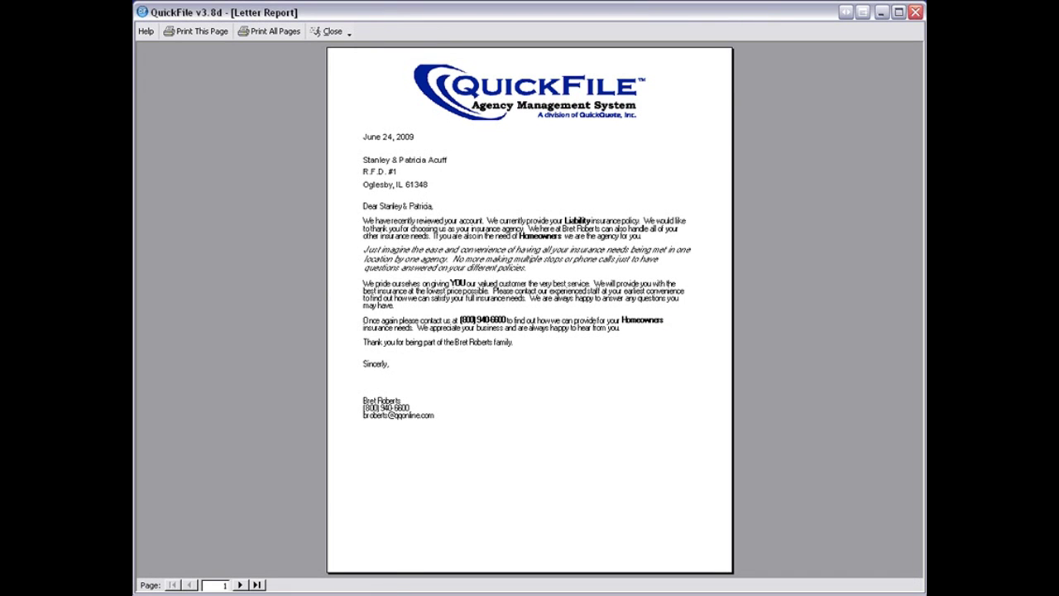
pyautogui.click(241, 585)
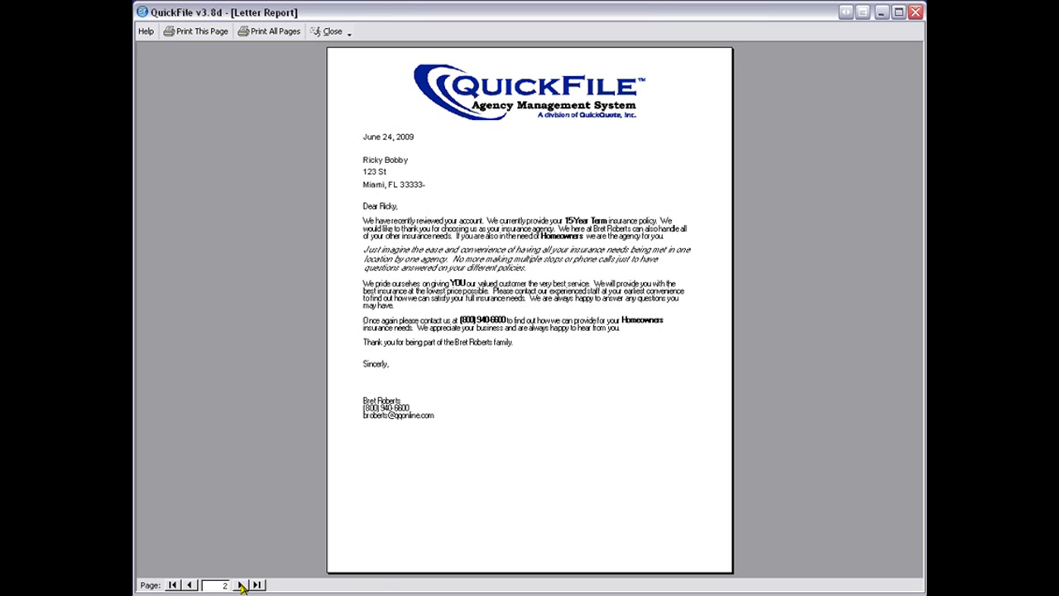
pyautogui.click(242, 585)
pyautogui.click(242, 585)
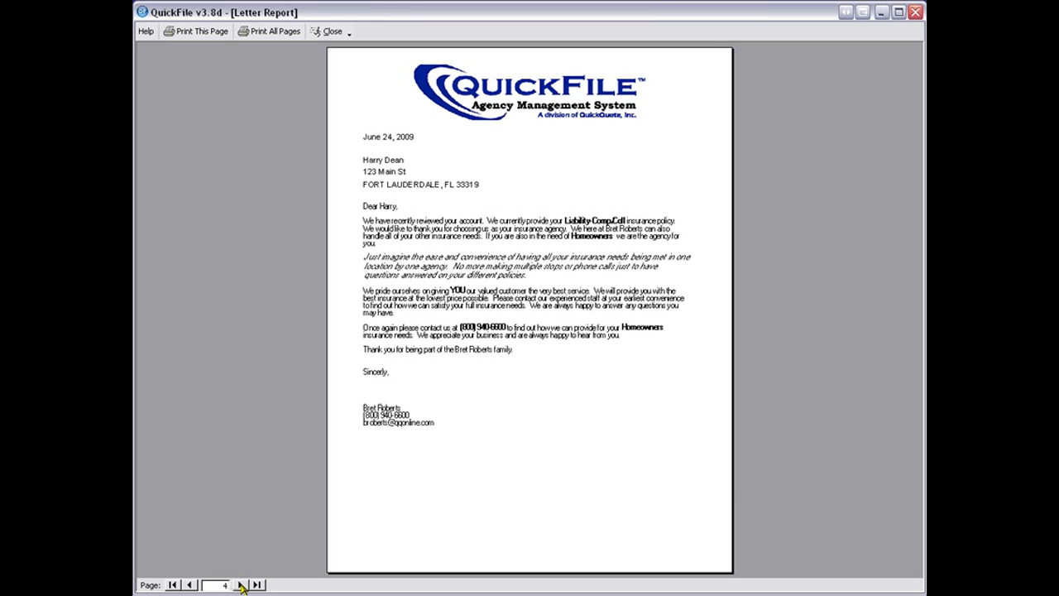
pyautogui.click(242, 585)
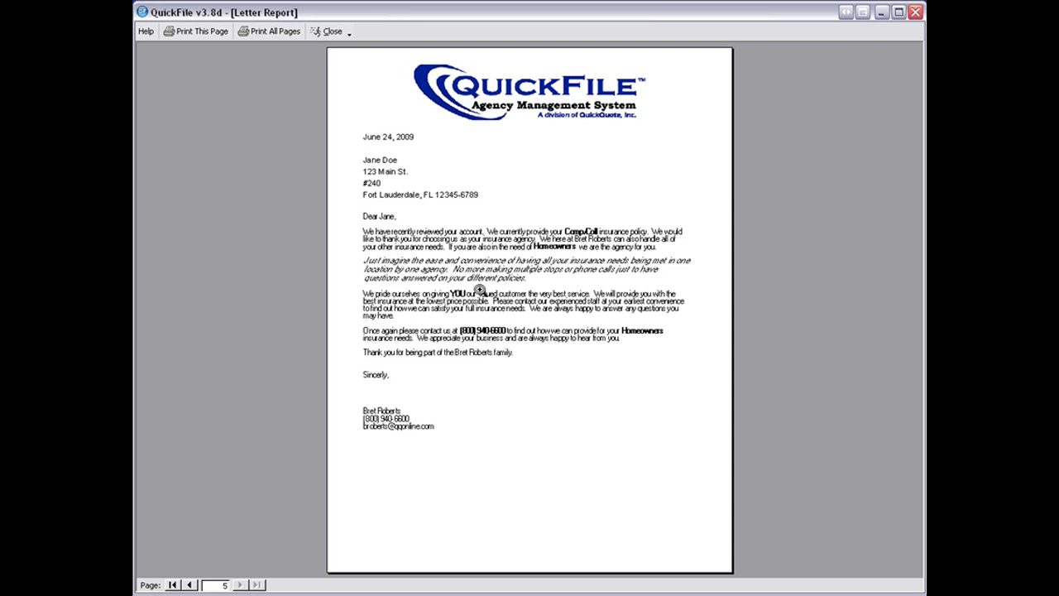
pyautogui.click(480, 291)
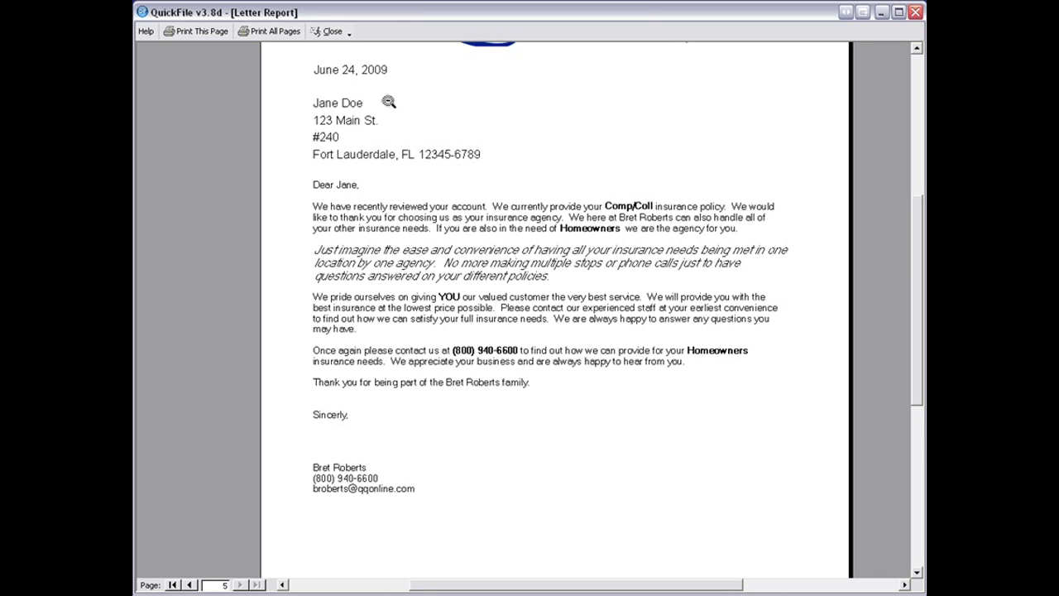
pyautogui.click(328, 31)
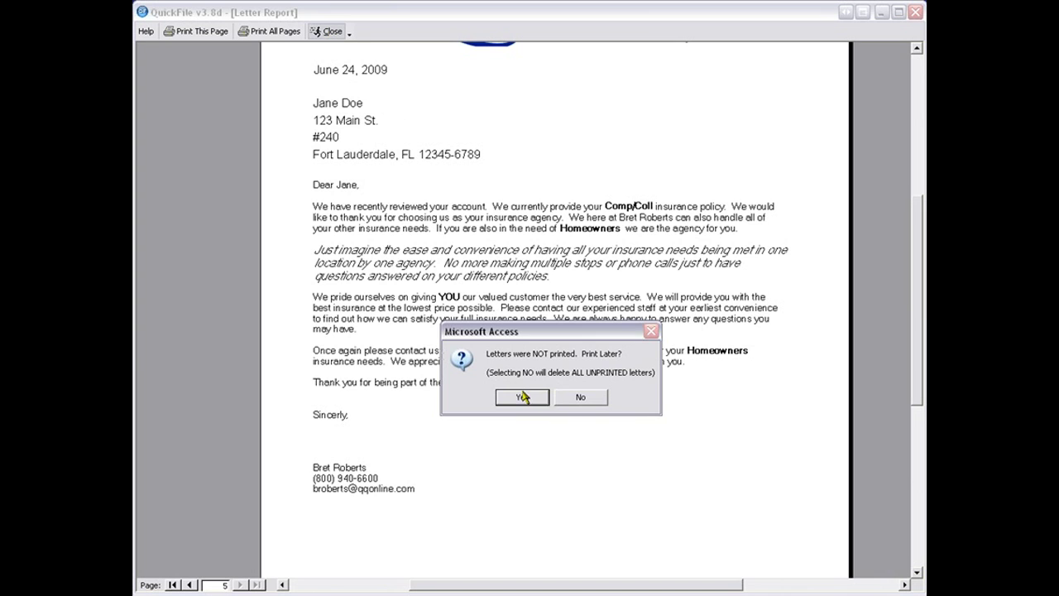
pyautogui.click(579, 398)
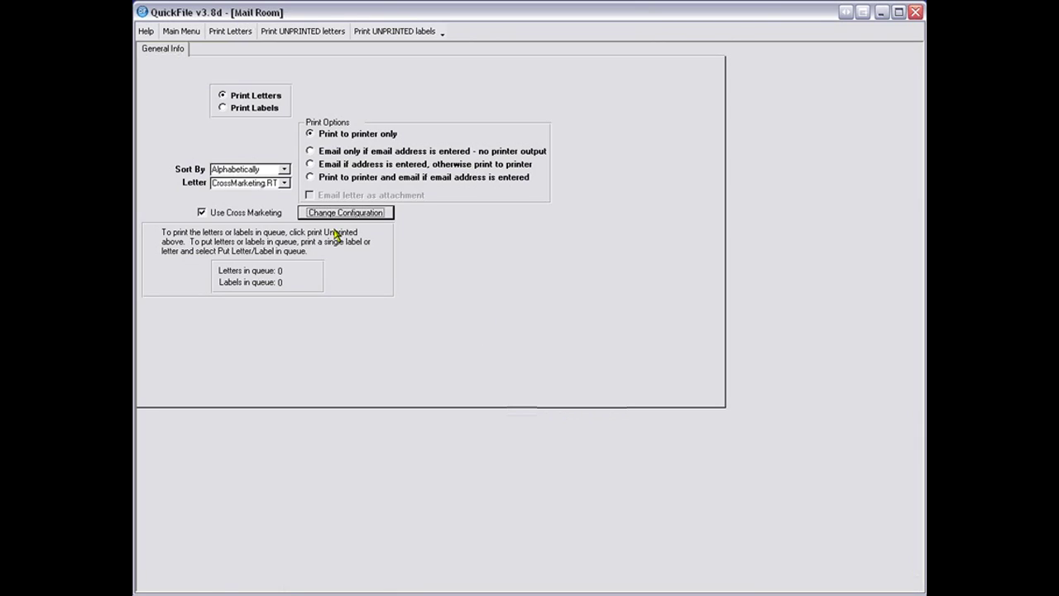
# Reopen the cross-marketing configuration and add Business Auto to the lines of business customers must be without.
pyautogui.click(335, 215)
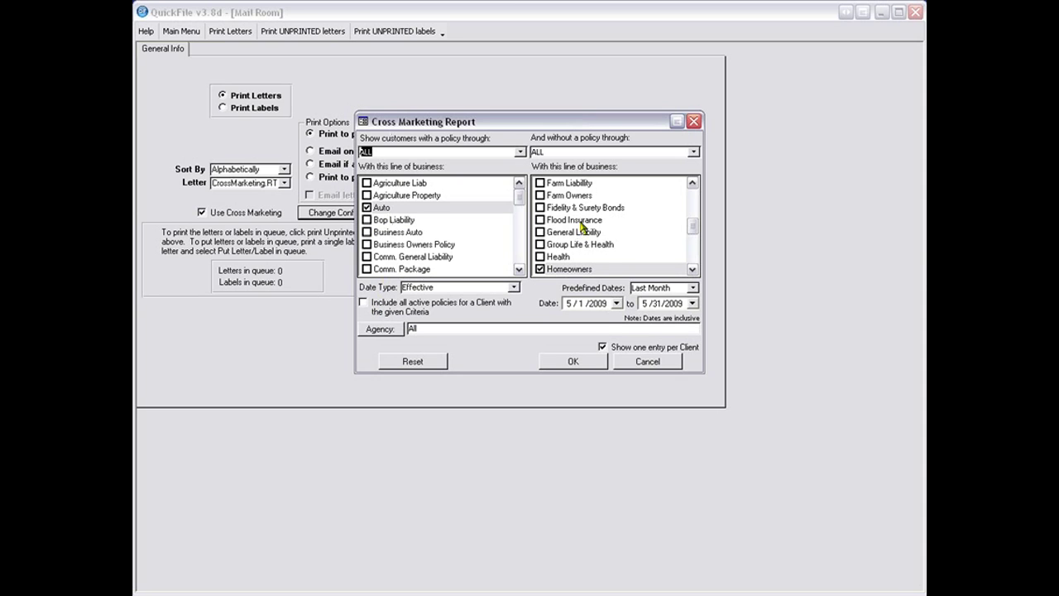
pyautogui.click(692, 182)
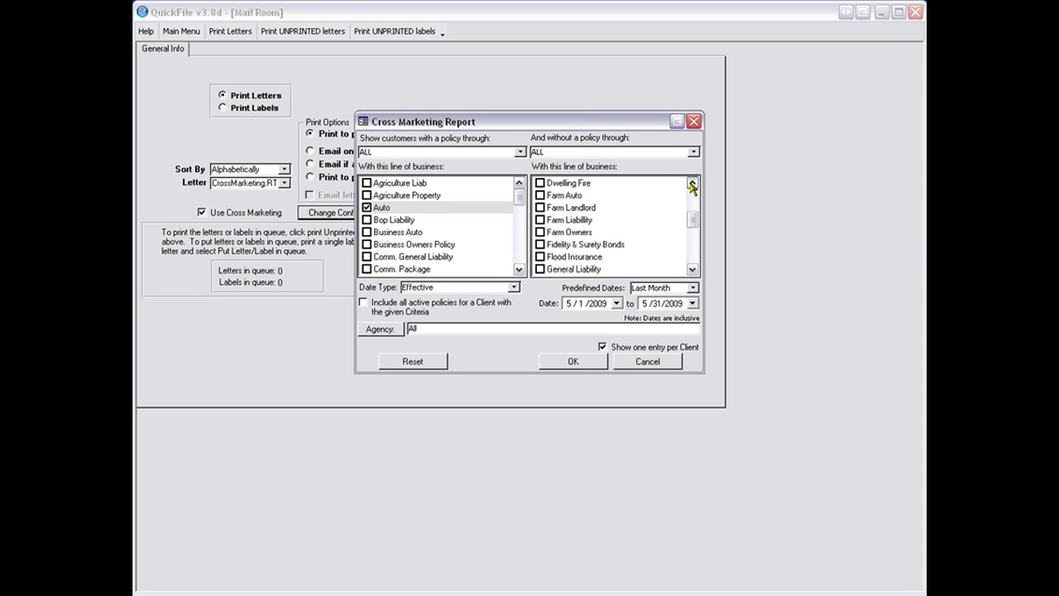
pyautogui.click(691, 183)
pyautogui.click(691, 183)
pyautogui.click(692, 183)
pyautogui.click(692, 183)
pyautogui.click(692, 183)
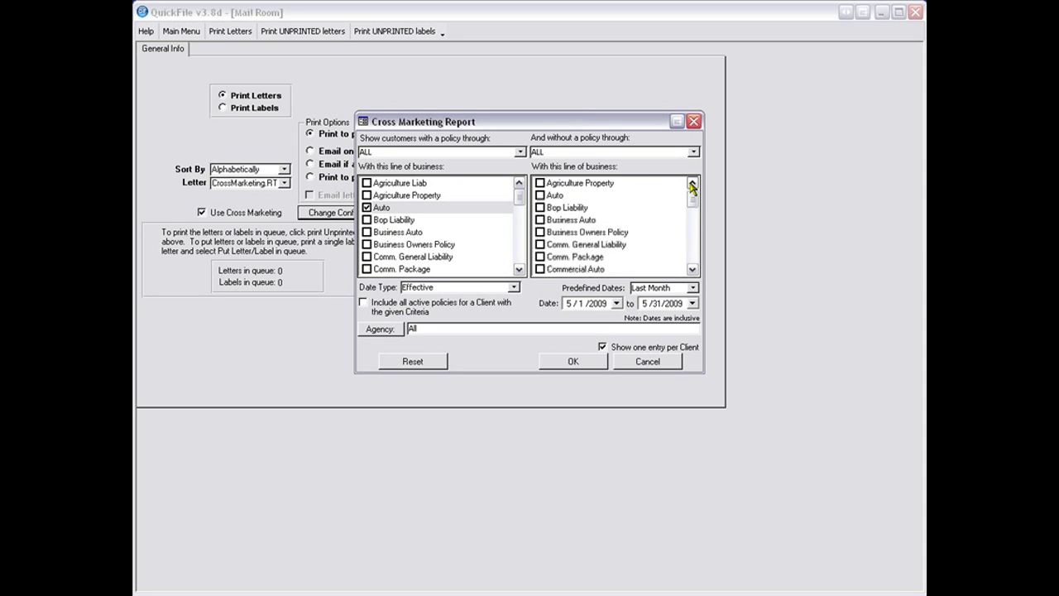
pyautogui.click(692, 183)
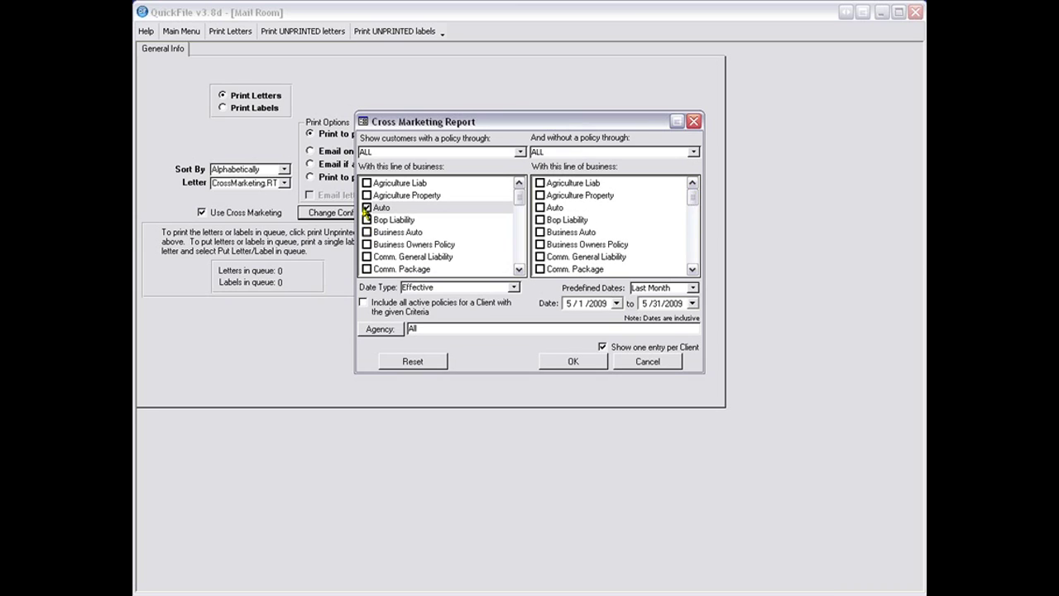
pyautogui.click(541, 232)
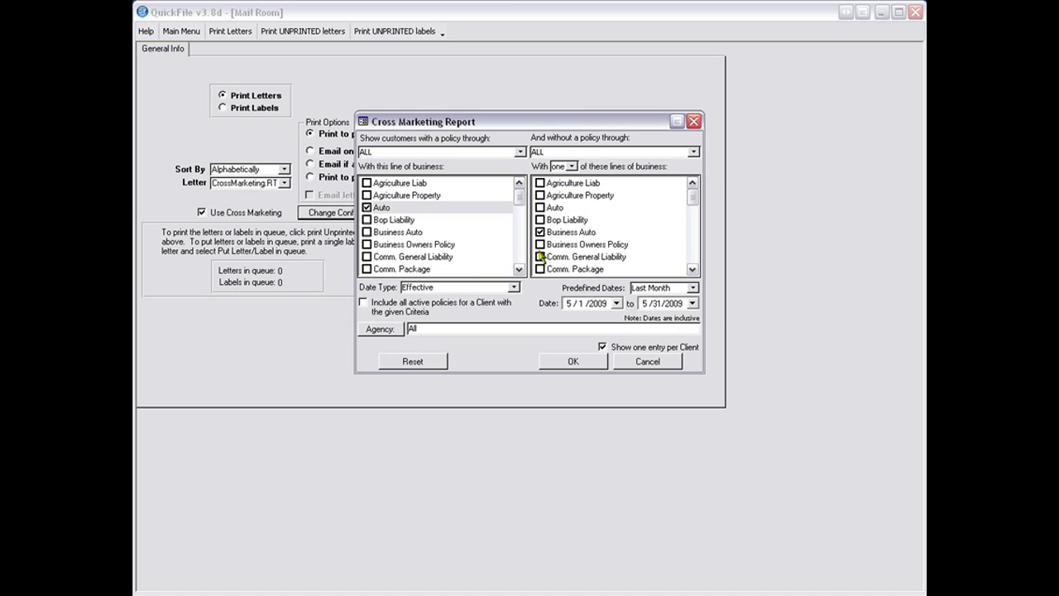
# Add Flood Insurance to the lines of business that customers must be without.
pyautogui.click(692, 269)
pyautogui.click(693, 269)
pyautogui.click(692, 269)
pyautogui.click(692, 268)
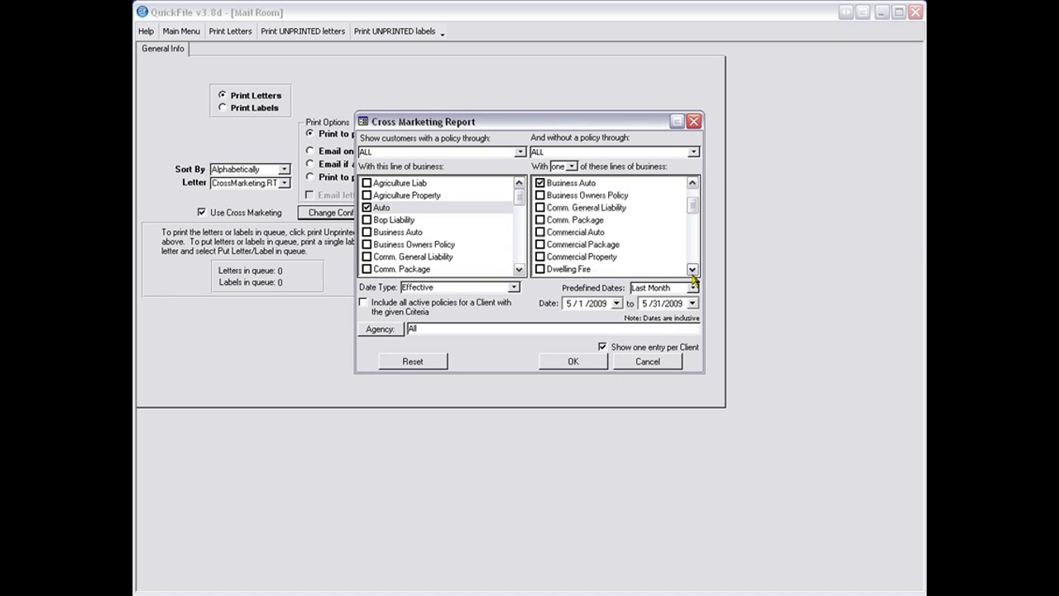
pyautogui.click(692, 273)
pyautogui.click(691, 273)
pyautogui.click(691, 273)
pyautogui.click(691, 273)
pyautogui.click(691, 273)
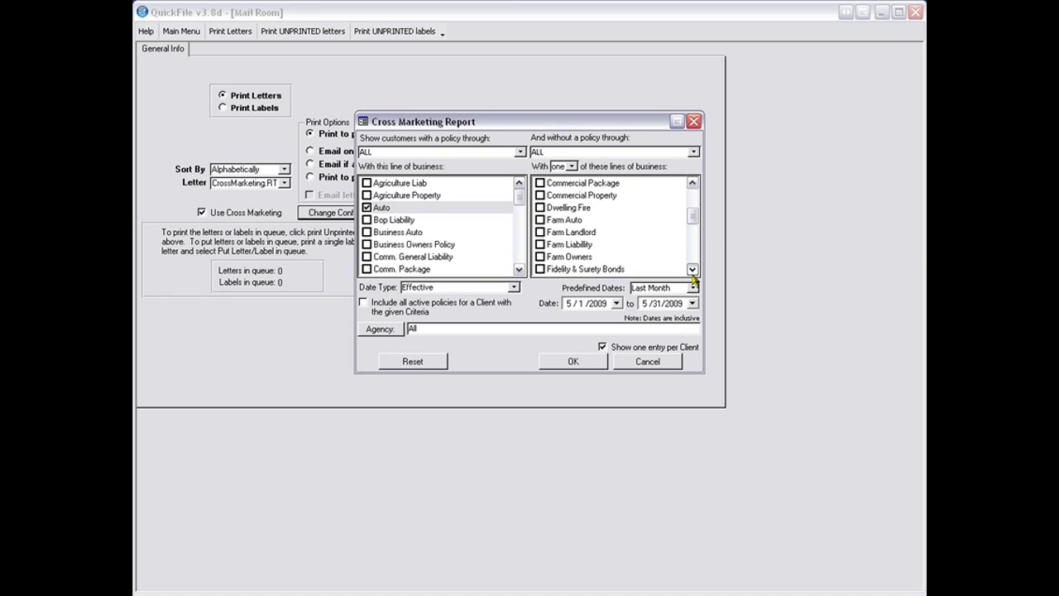
pyautogui.click(692, 273)
pyautogui.click(692, 273)
pyautogui.click(692, 273)
pyautogui.click(692, 273)
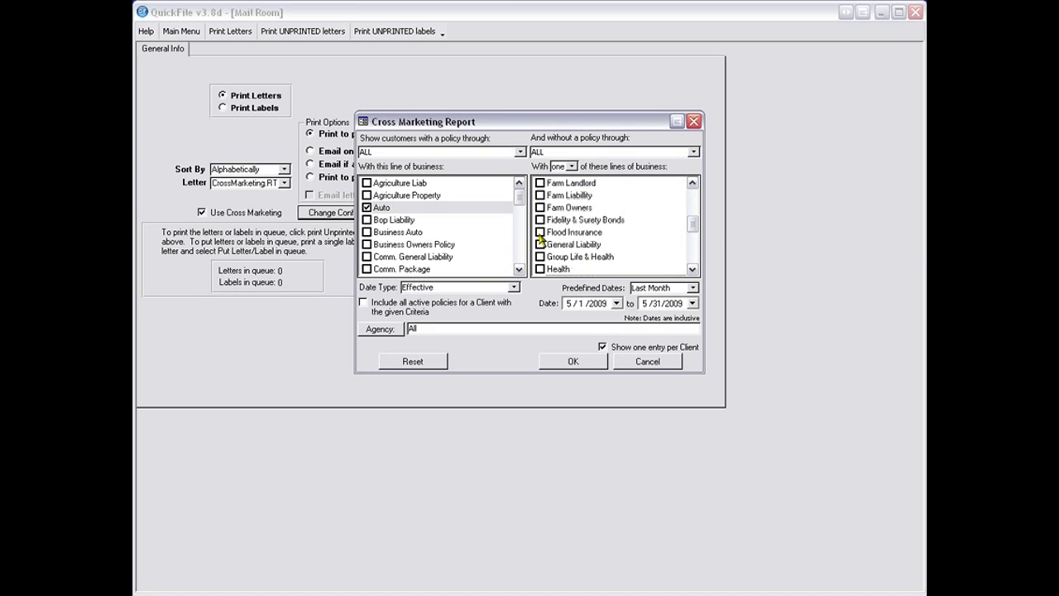
pyautogui.click(540, 233)
# Set the excluded lines' matching condition to all and accept the cross-marketing configuration.
pyautogui.click(573, 168)
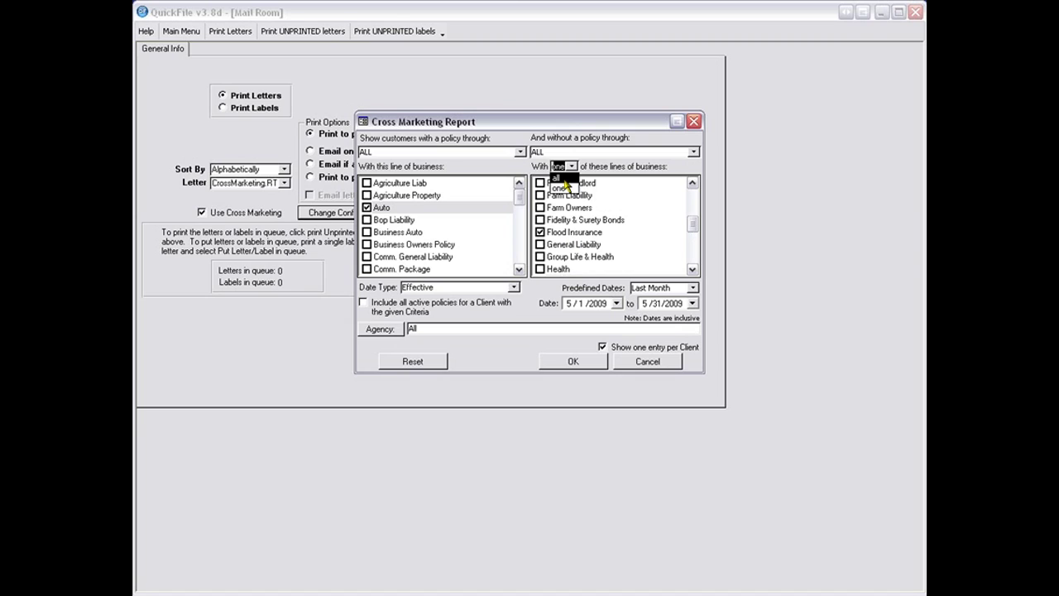
pyautogui.click(560, 188)
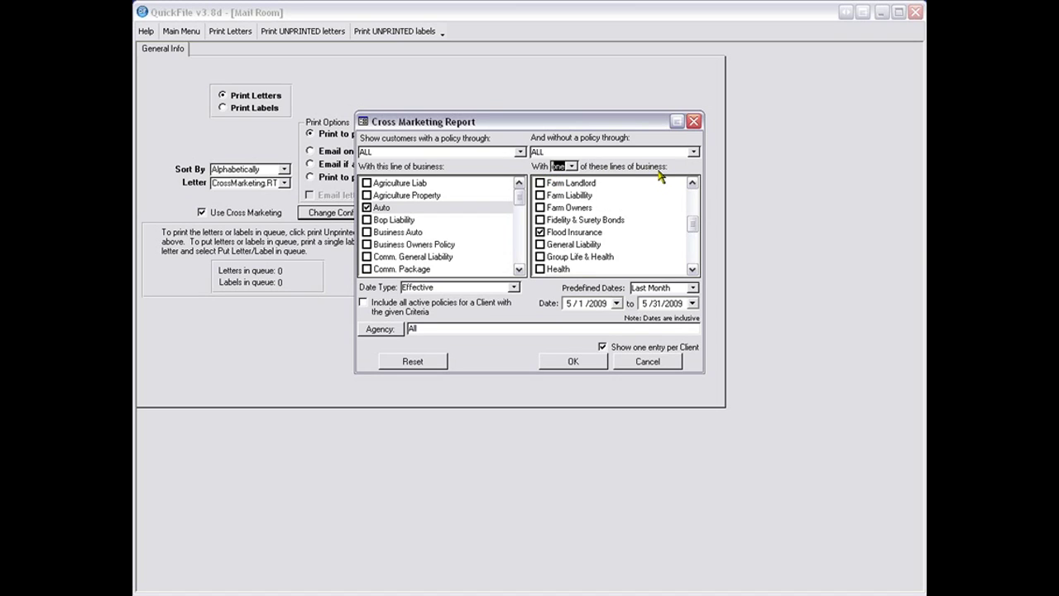
pyautogui.click(571, 169)
pyautogui.click(562, 187)
pyautogui.click(580, 367)
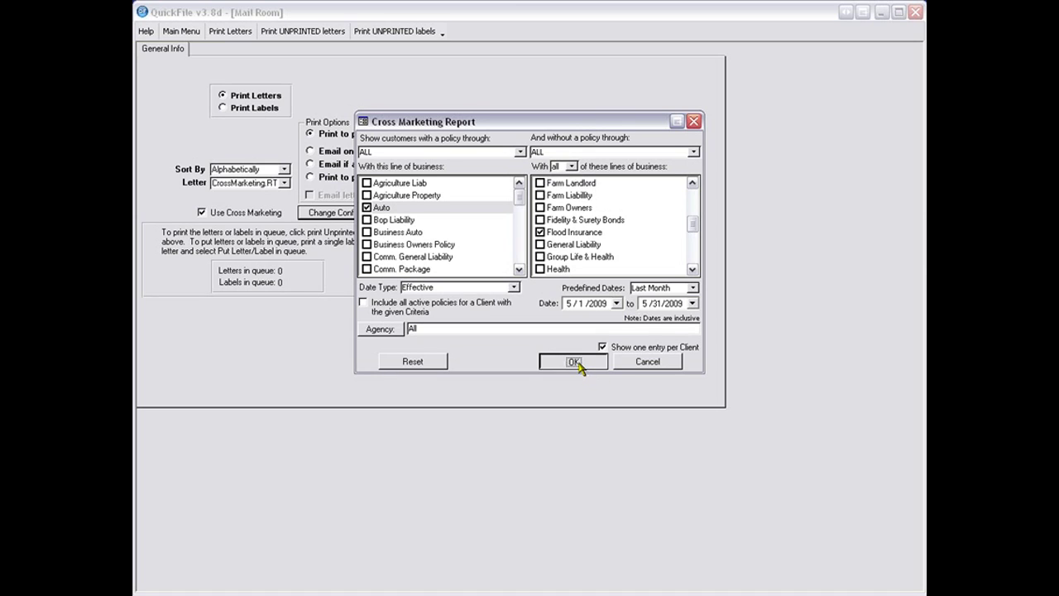
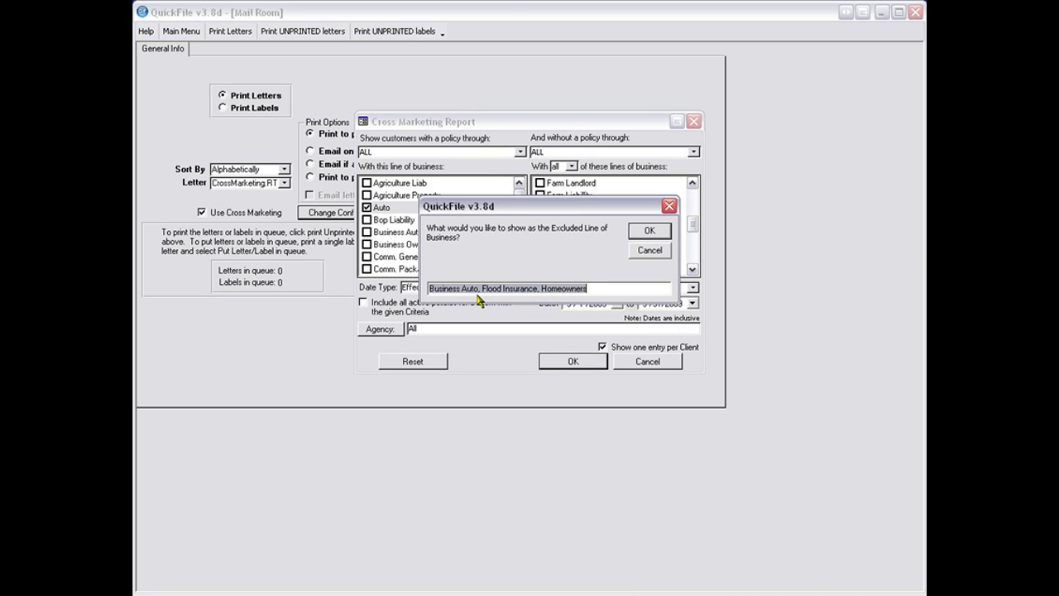
# Shorten the text shown as the excluded line of business to Homeowners only and accept it.
pyautogui.click(597, 287)
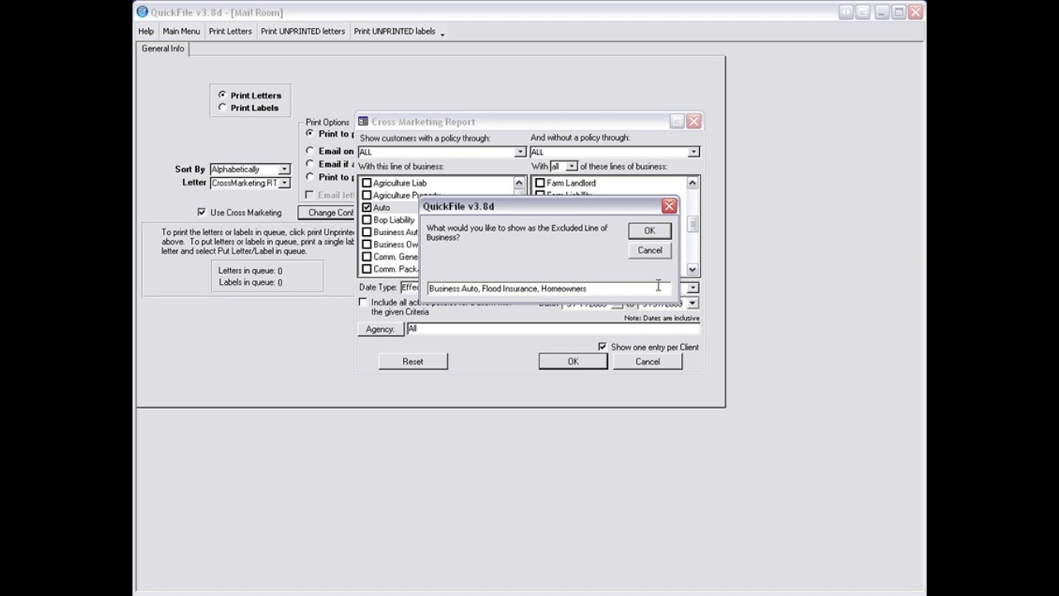
pyautogui.press('BackSpace')
pyautogui.press('BackSpace')
pyautogui.press('BackSpace')
pyautogui.press('BackSpace')
pyautogui.press('BackSpace')
pyautogui.press('BackSpace')
pyautogui.press('BackSpace')
pyautogui.press('BackSpace')
pyautogui.press('BackSpace')
pyautogui.press('BackSpace')
pyautogui.press('BackSpace')
pyautogui.press('BackSpace')
pyautogui.press('BackSpace')
pyautogui.press('BackSpace')
pyautogui.press('BackSpace')
pyautogui.press('BackSpace')
pyautogui.press('BackSpace')
pyautogui.press('BackSpace')
pyautogui.press('BackSpace')
pyautogui.press('BackSpace')
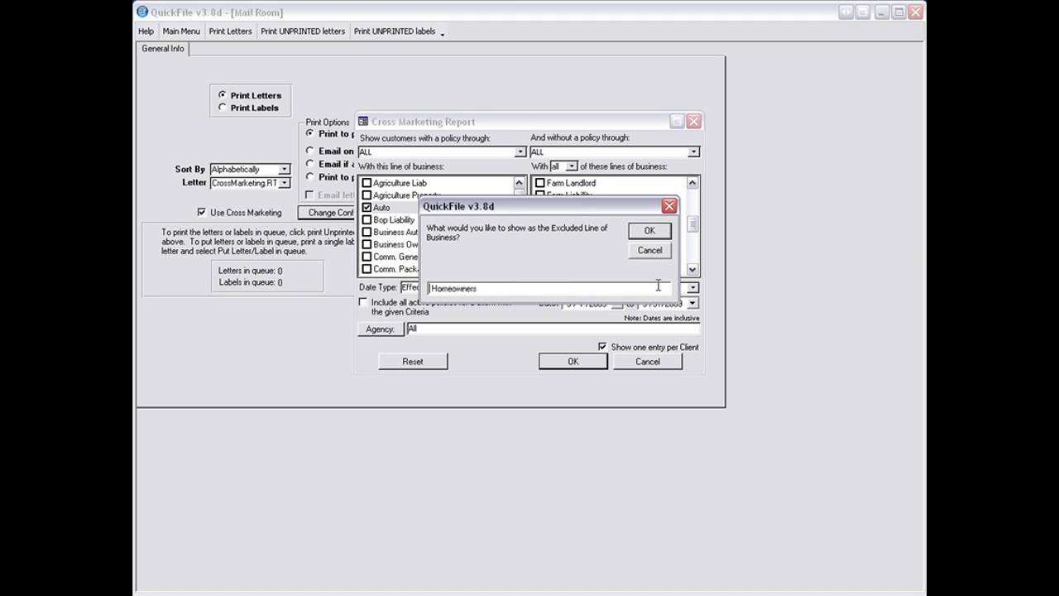
pyautogui.press('Delete')
pyautogui.click(648, 231)
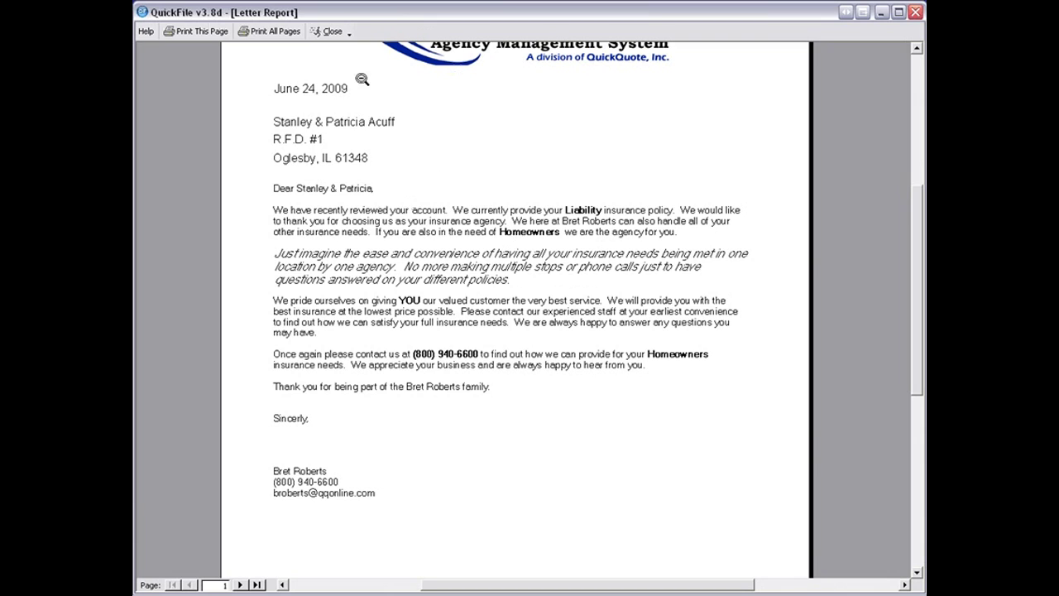
# Close the letter preview, deleting all unprinted letters.
pyautogui.click(332, 35)
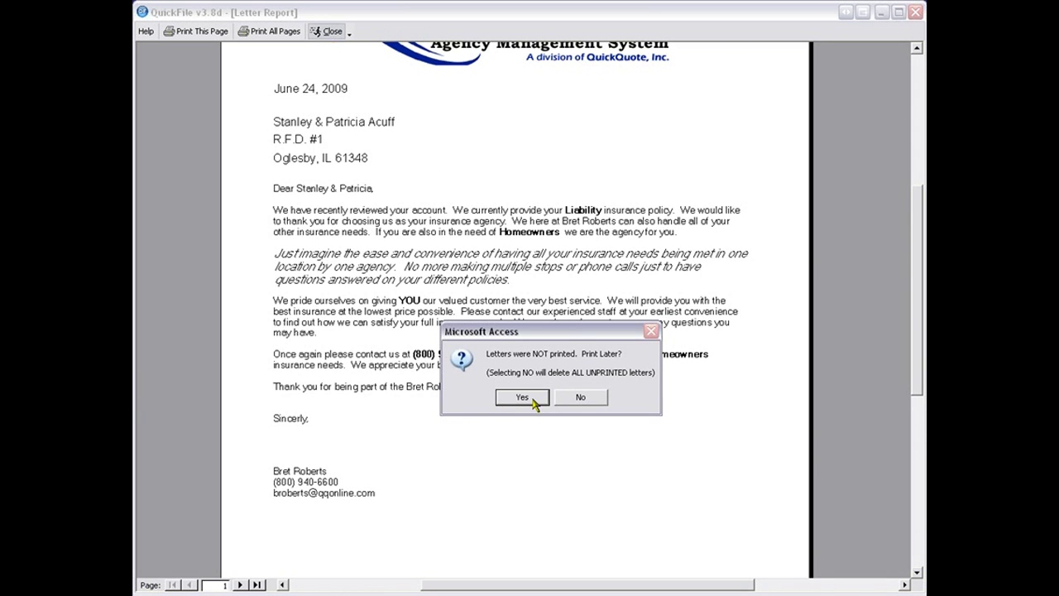
pyautogui.click(579, 398)
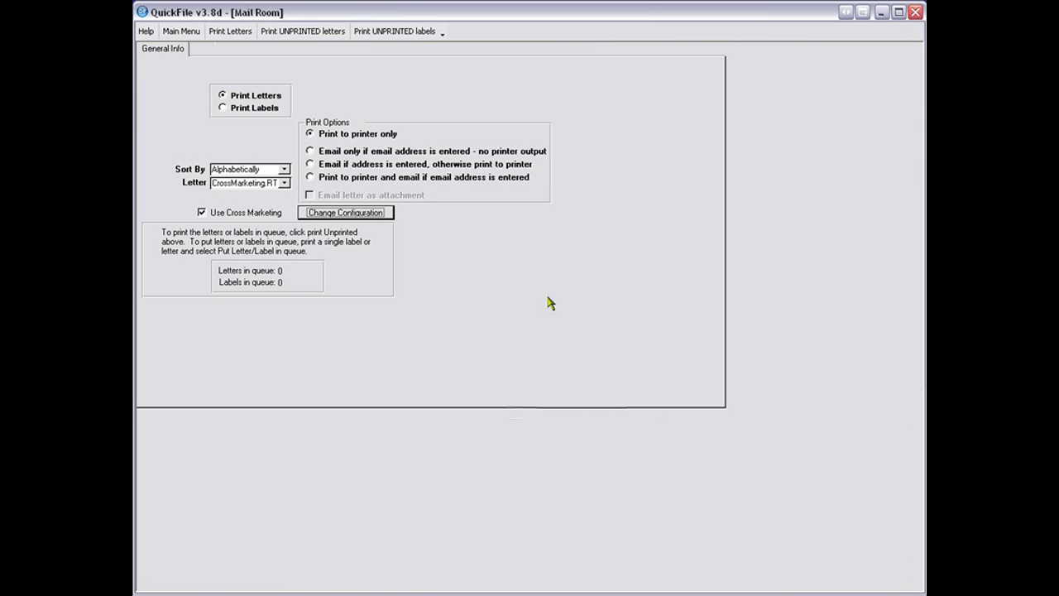
pyautogui.click(360, 222)
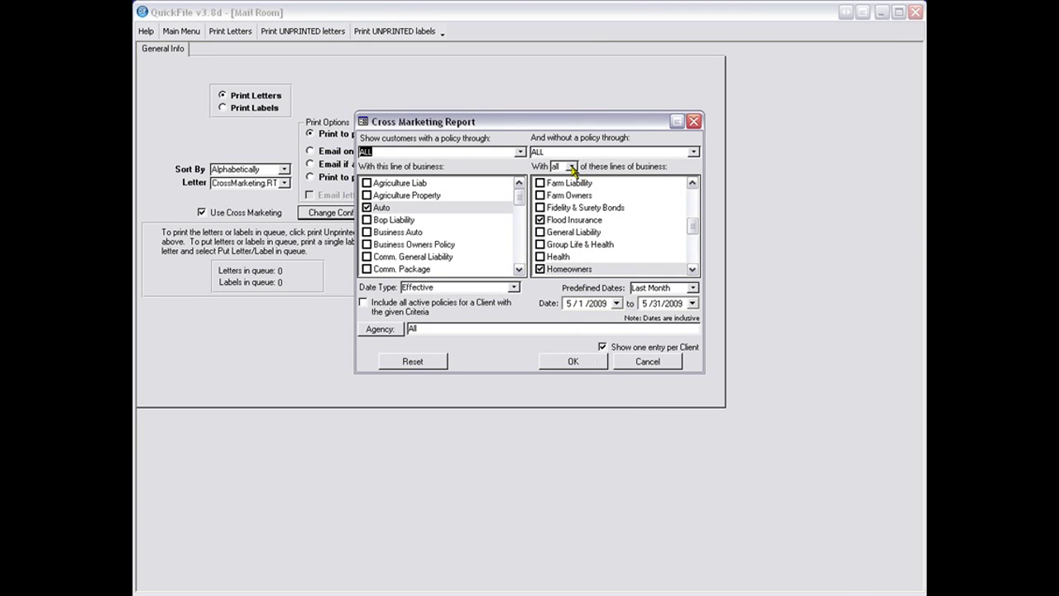
pyautogui.click(571, 166)
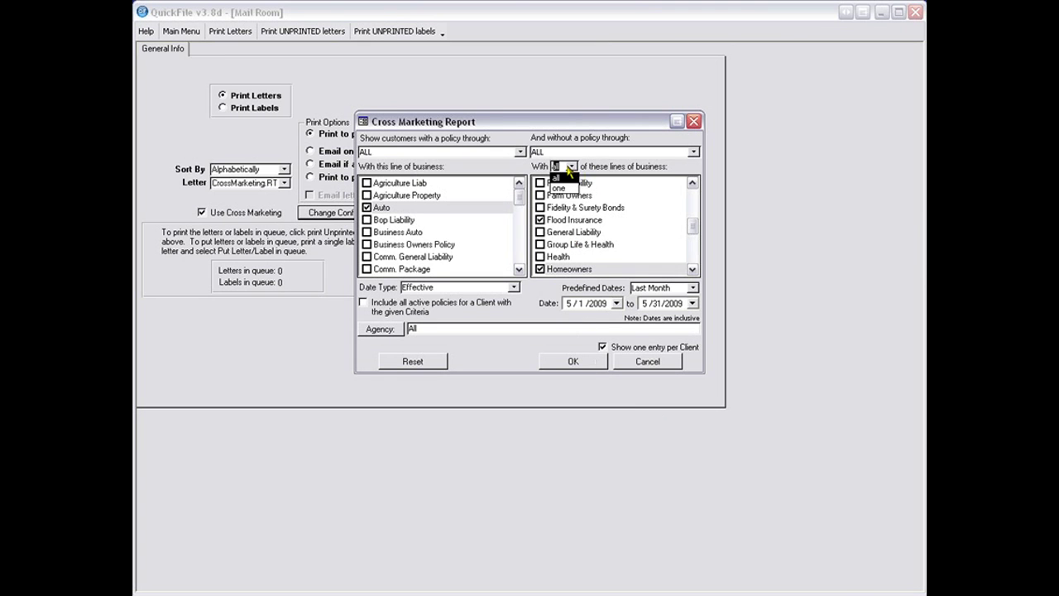
pyautogui.click(570, 181)
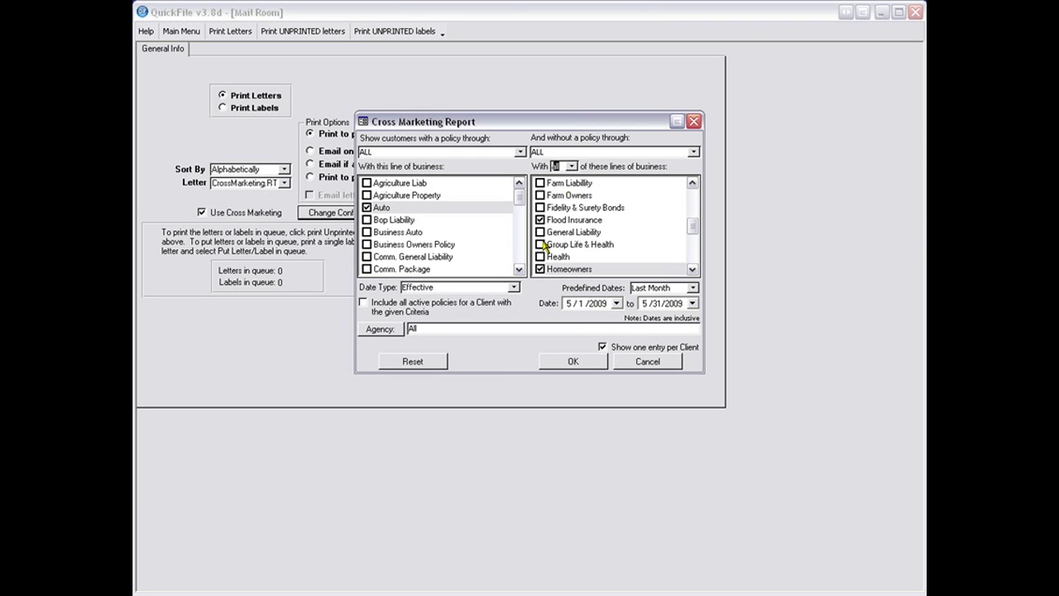
pyautogui.click(540, 219)
pyautogui.click(540, 221)
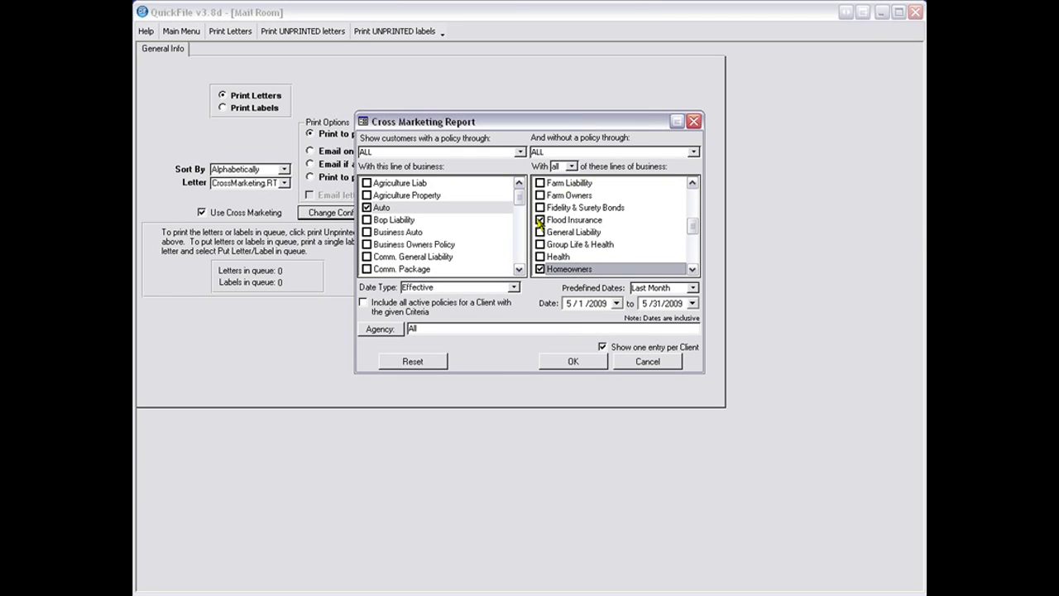
pyautogui.click(540, 220)
pyautogui.click(576, 361)
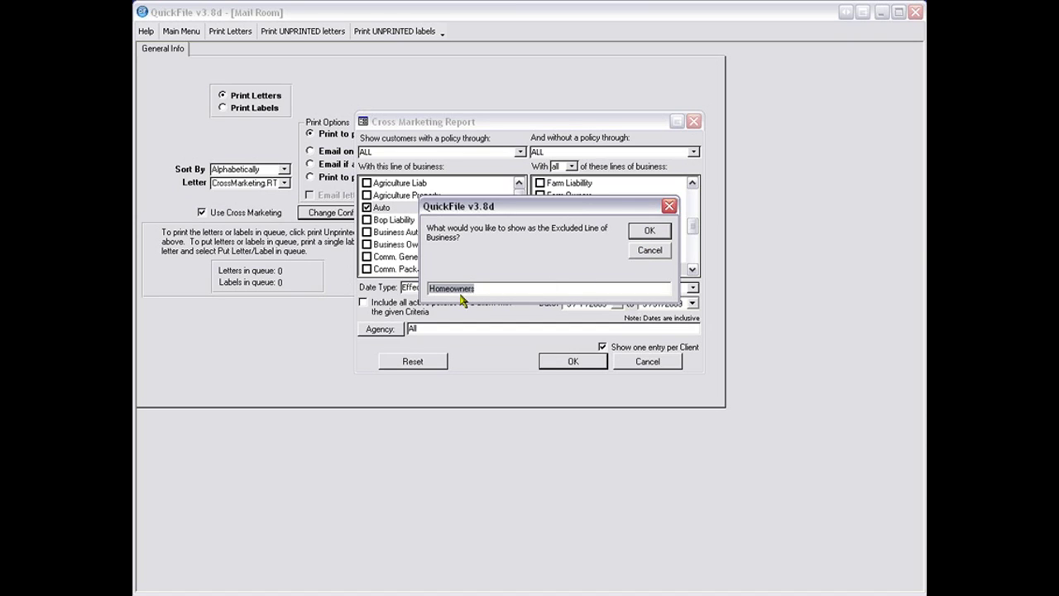
pyautogui.click(654, 250)
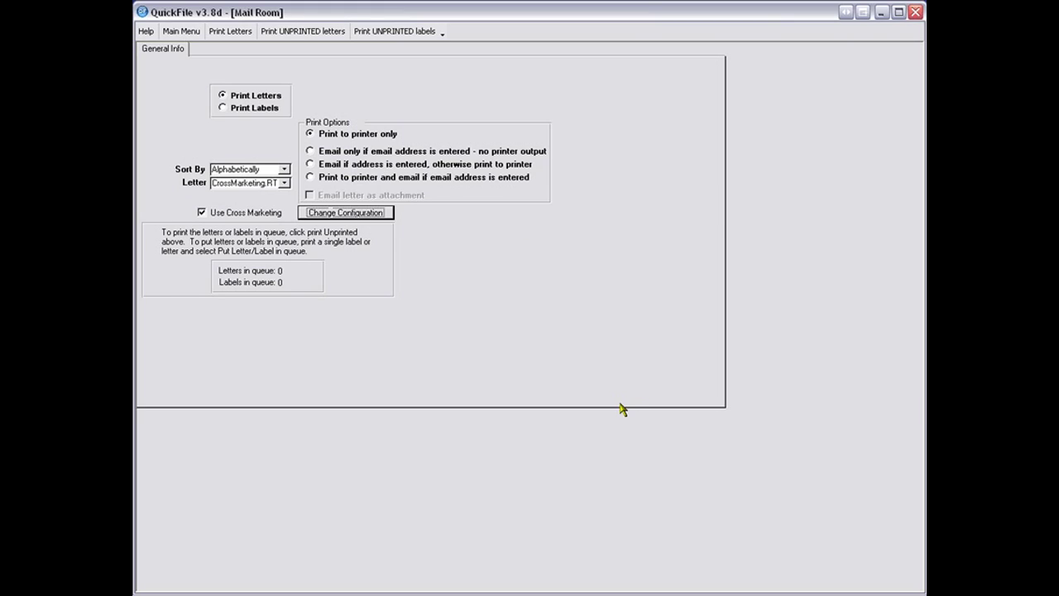
# Turn cross marketing off and on again to start a fresh configuration, with Auto as the customers' existing line of business.
pyautogui.click(202, 213)
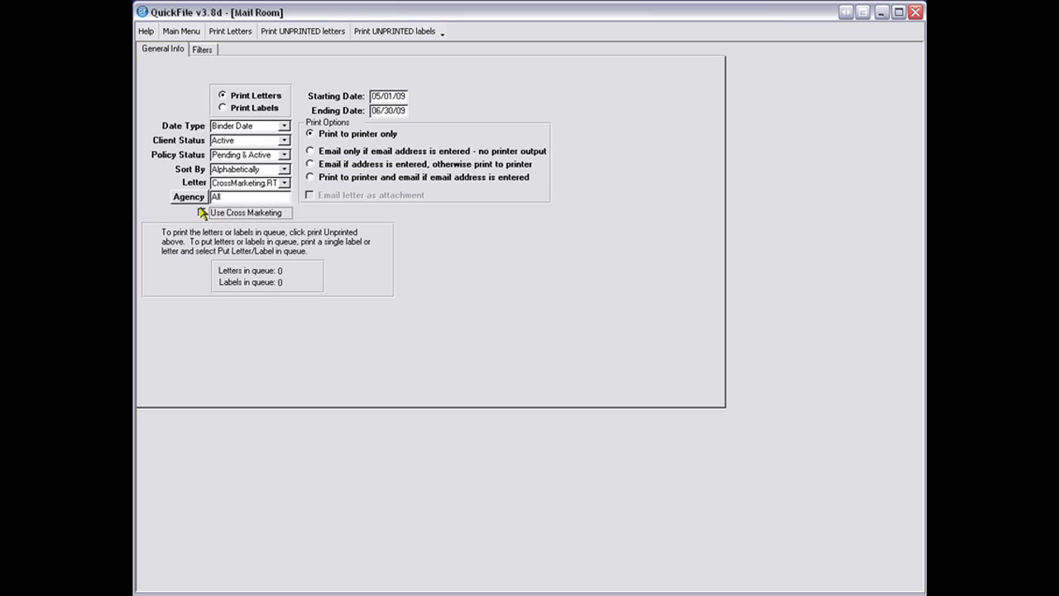
pyautogui.click(201, 212)
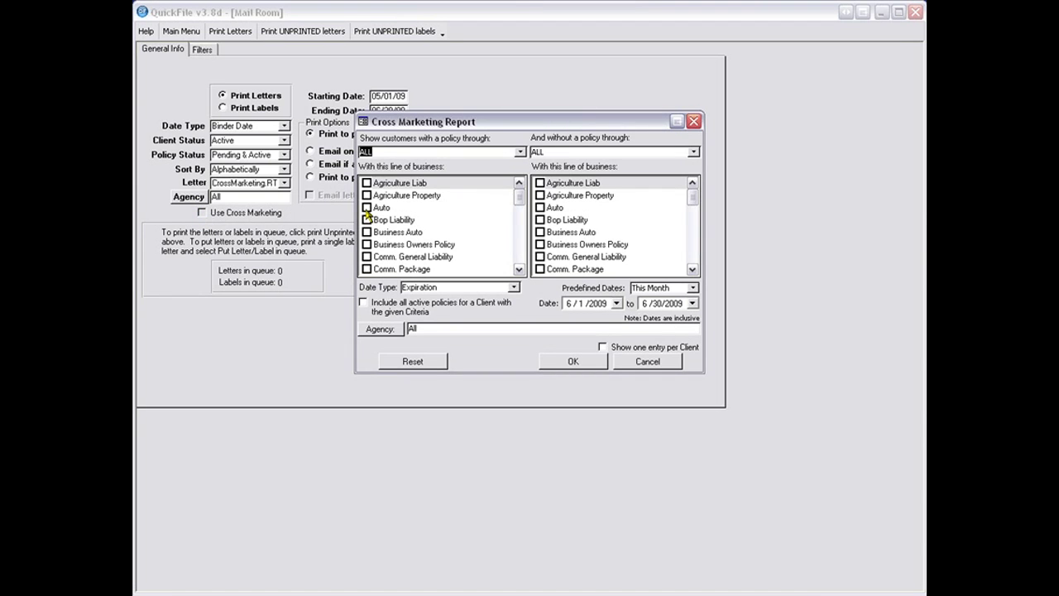
pyautogui.click(366, 207)
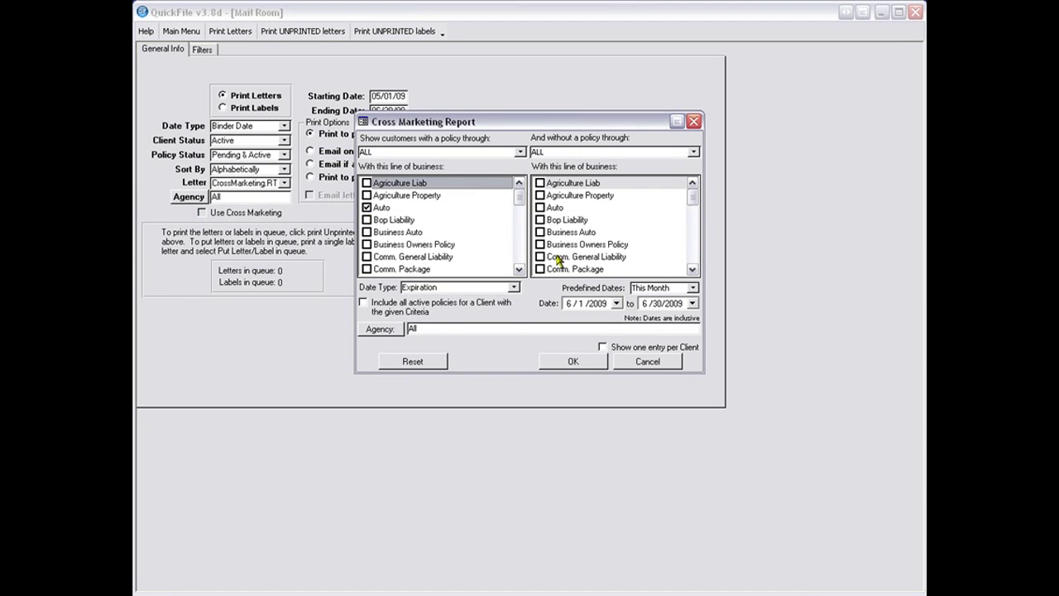
pyautogui.click(540, 208)
pyautogui.click(552, 393)
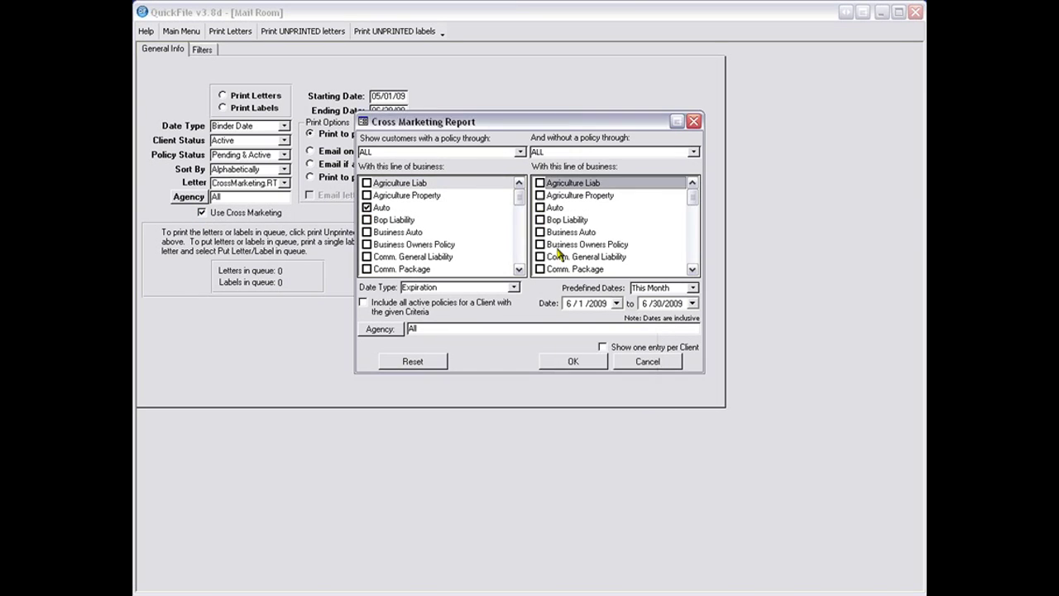
# Select Business Auto as a line of business that customers must be without.
pyautogui.click(692, 269)
pyautogui.click(691, 269)
pyautogui.click(692, 269)
pyautogui.click(692, 268)
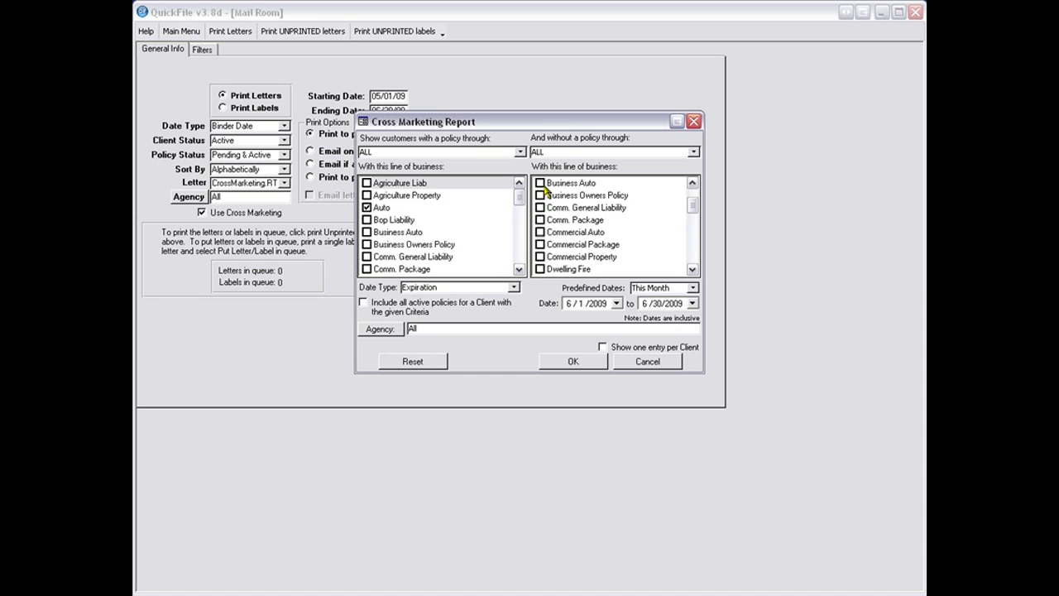
pyautogui.click(540, 183)
# Include Flood Insurance among the excluded lines of business.
pyautogui.click(691, 270)
pyautogui.click(691, 270)
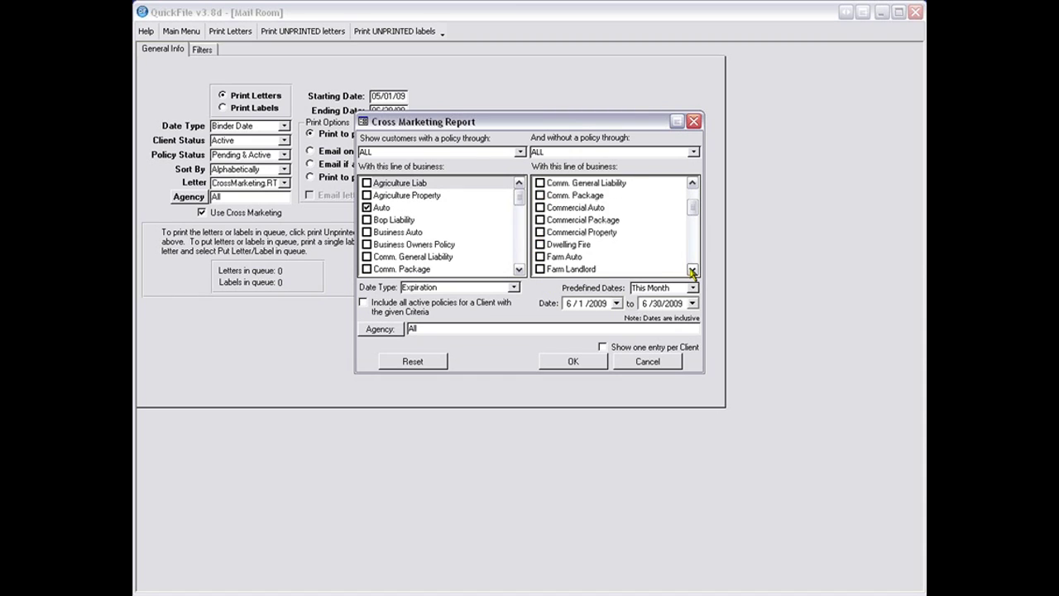
pyautogui.click(691, 270)
pyautogui.click(691, 270)
pyautogui.click(691, 270)
pyautogui.click(691, 270)
pyautogui.click(691, 270)
pyautogui.click(691, 269)
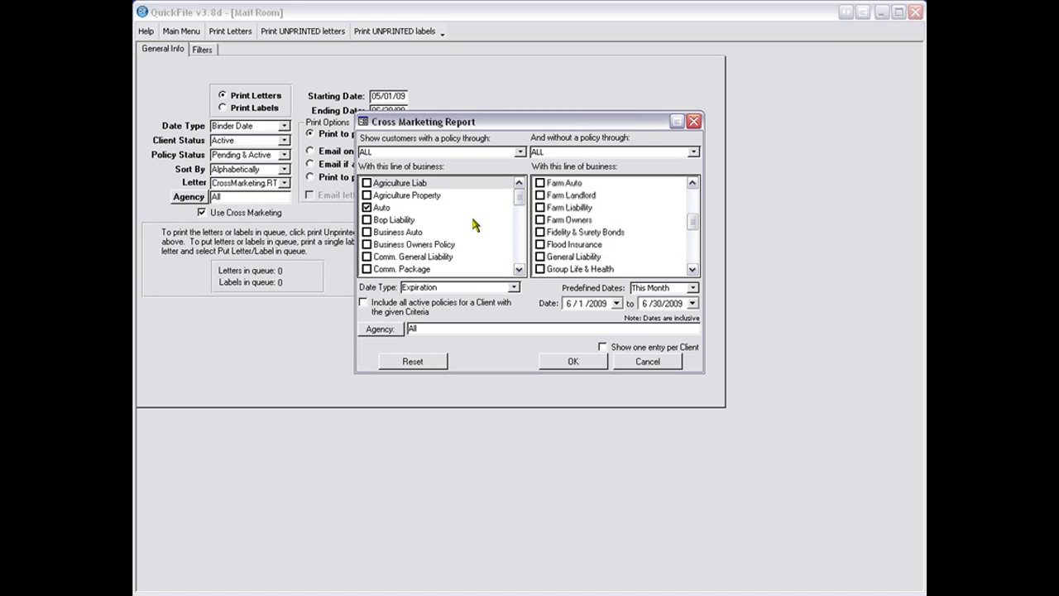
pyautogui.click(541, 244)
pyautogui.click(542, 244)
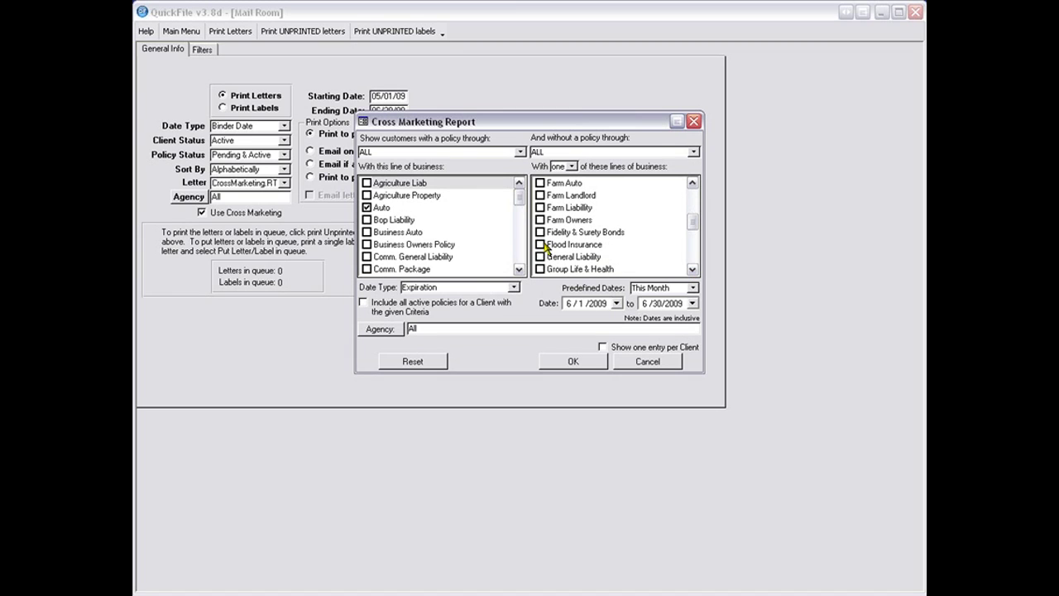
# Include Homeowners among the excluded lines of business.
pyautogui.click(692, 271)
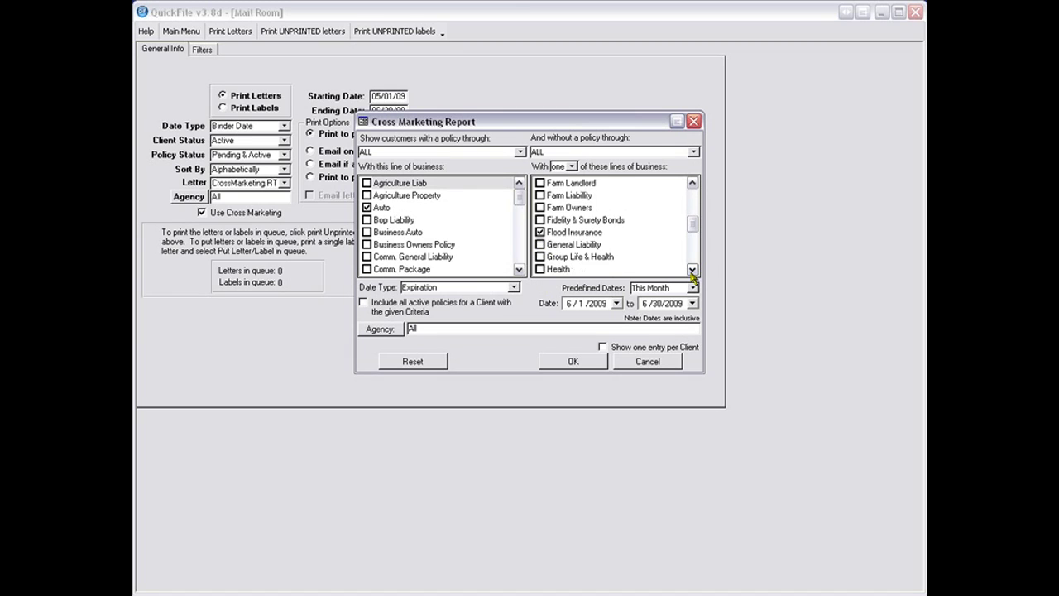
pyautogui.click(691, 272)
pyautogui.click(692, 271)
pyautogui.click(692, 272)
pyautogui.click(541, 244)
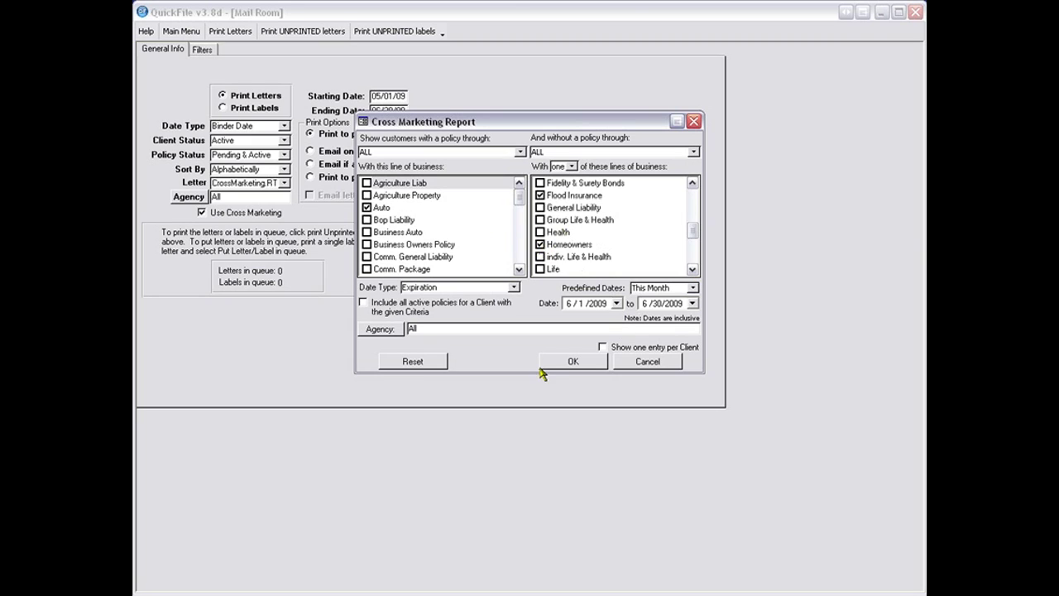
# Limit the report to Effective dates in Last Month with one entry per client, and accept it with the suggested excluded-line text.
pyautogui.click(692, 288)
pyautogui.click(654, 311)
pyautogui.click(604, 348)
pyautogui.click(514, 287)
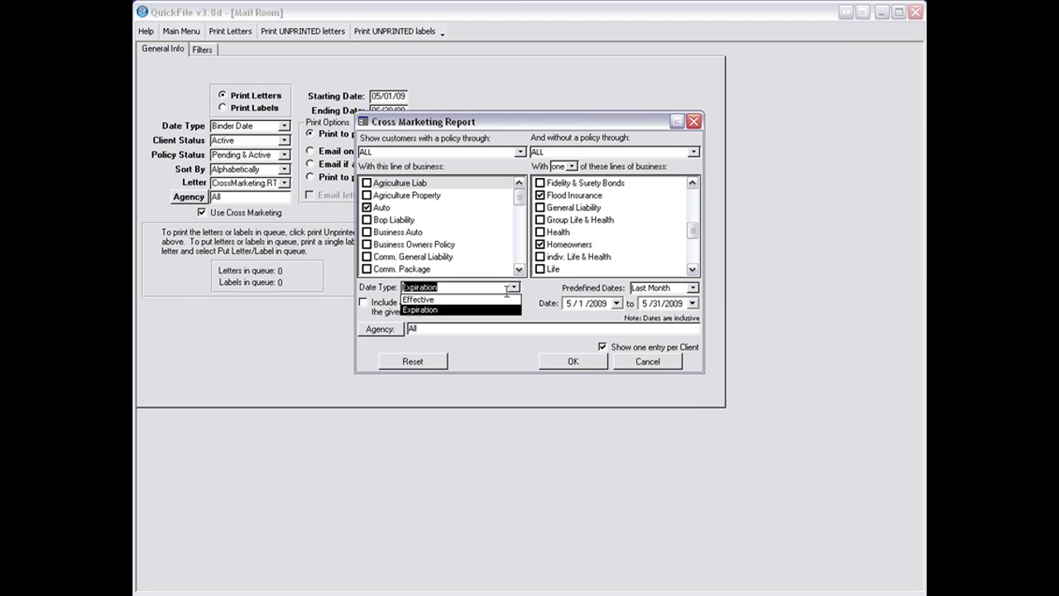
pyautogui.click(418, 299)
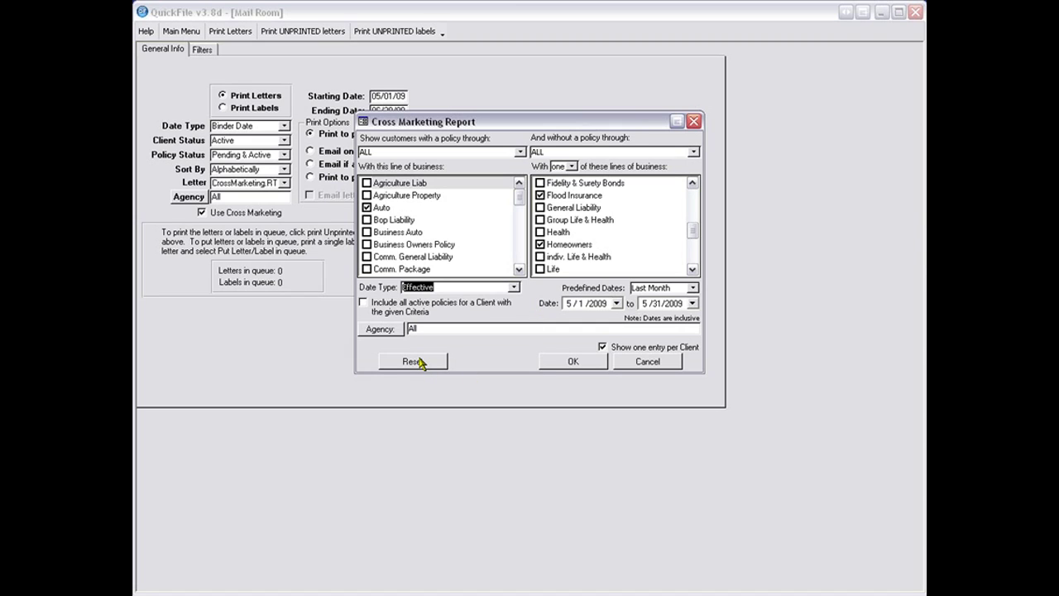
pyautogui.click(573, 361)
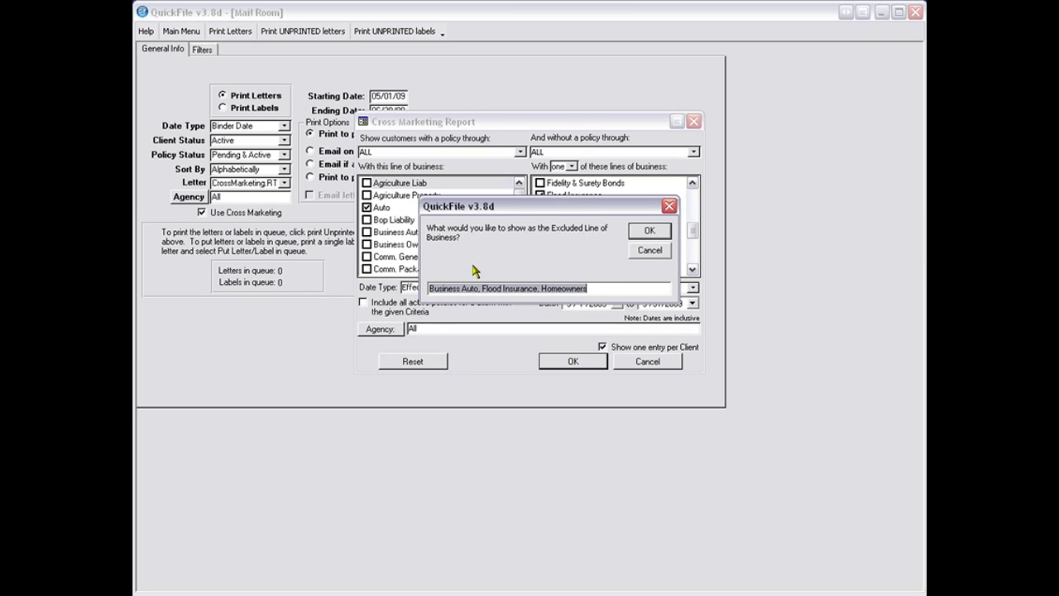
pyautogui.click(650, 231)
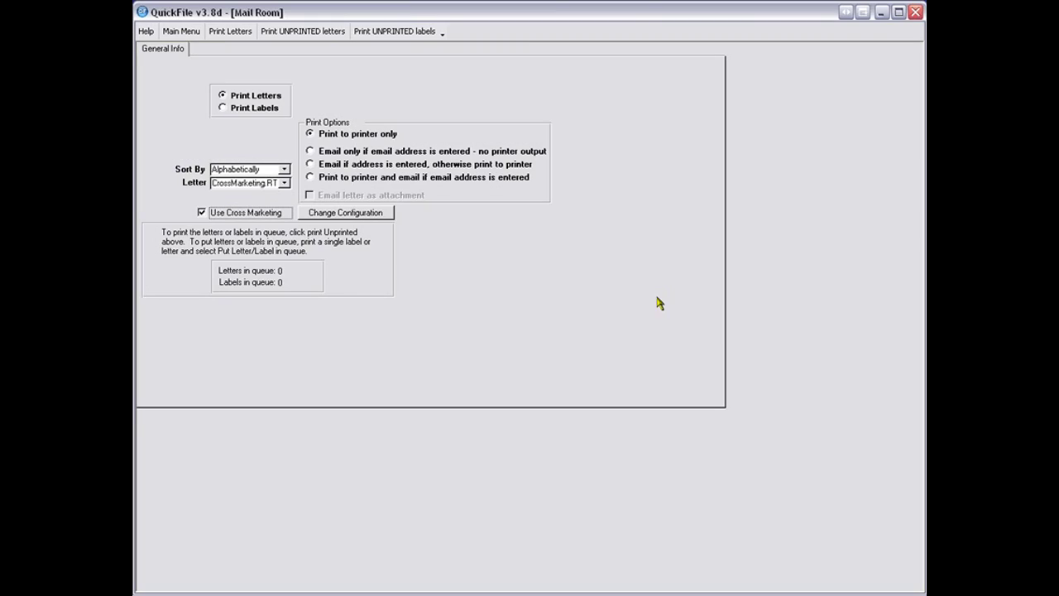
# Preview the cross-marketing letters, enlarge the first one to read it, and close without keeping the unprinted letters.
pyautogui.click(231, 33)
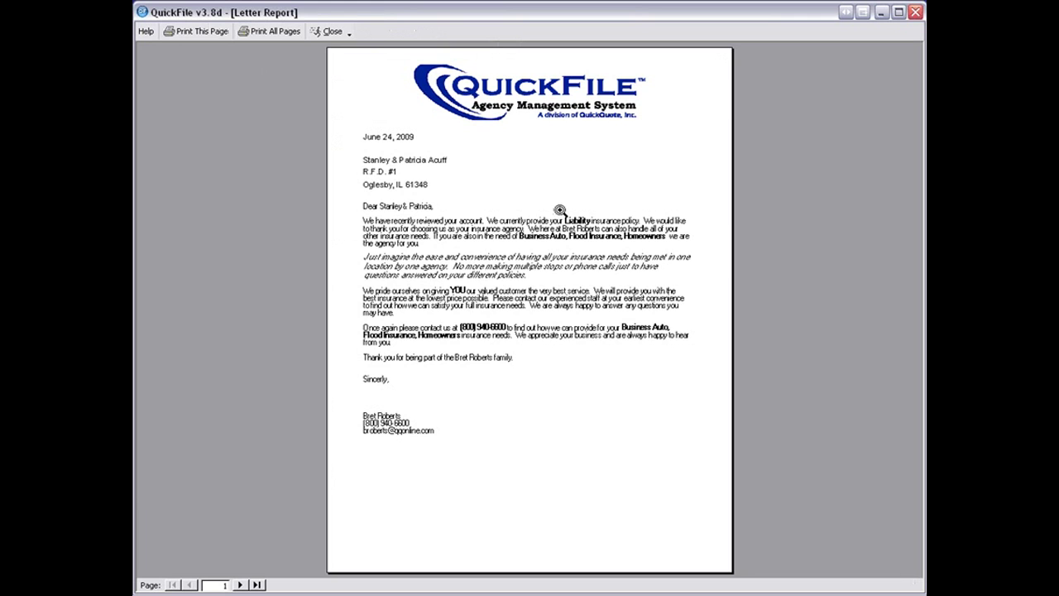
pyautogui.click(546, 206)
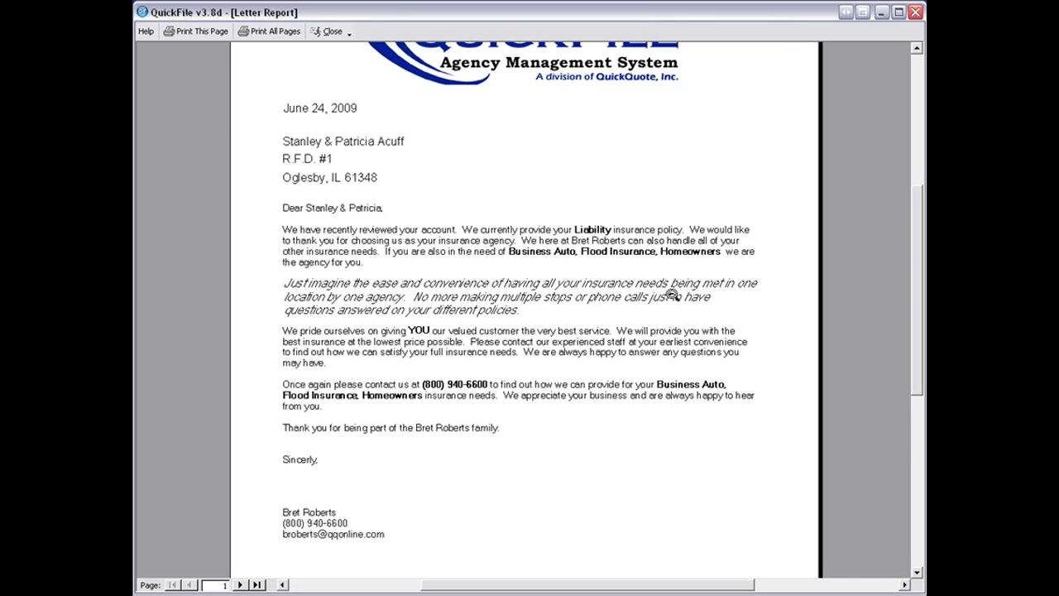
pyautogui.click(317, 35)
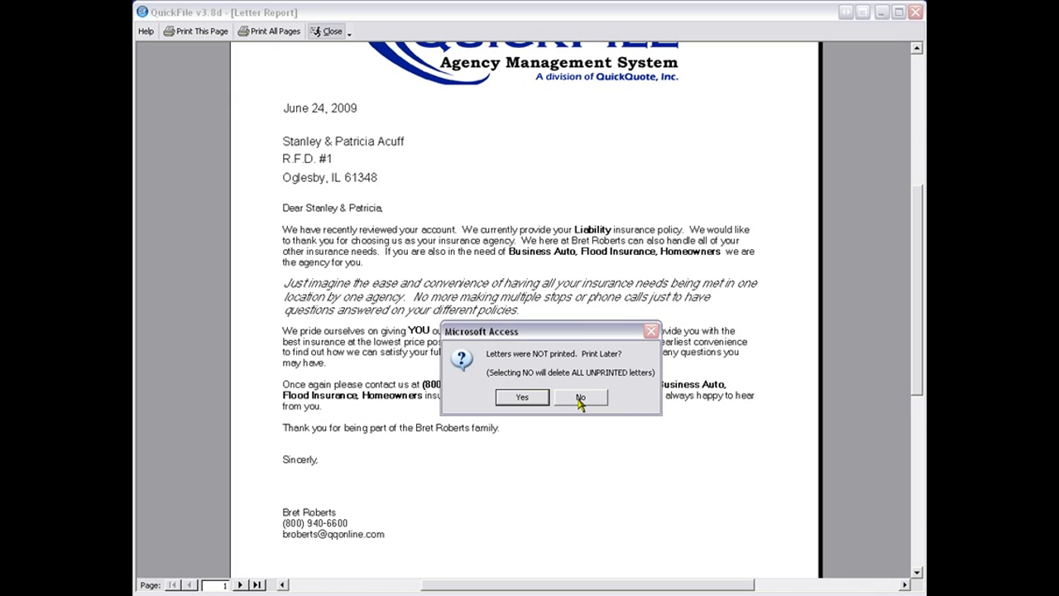
pyautogui.click(580, 398)
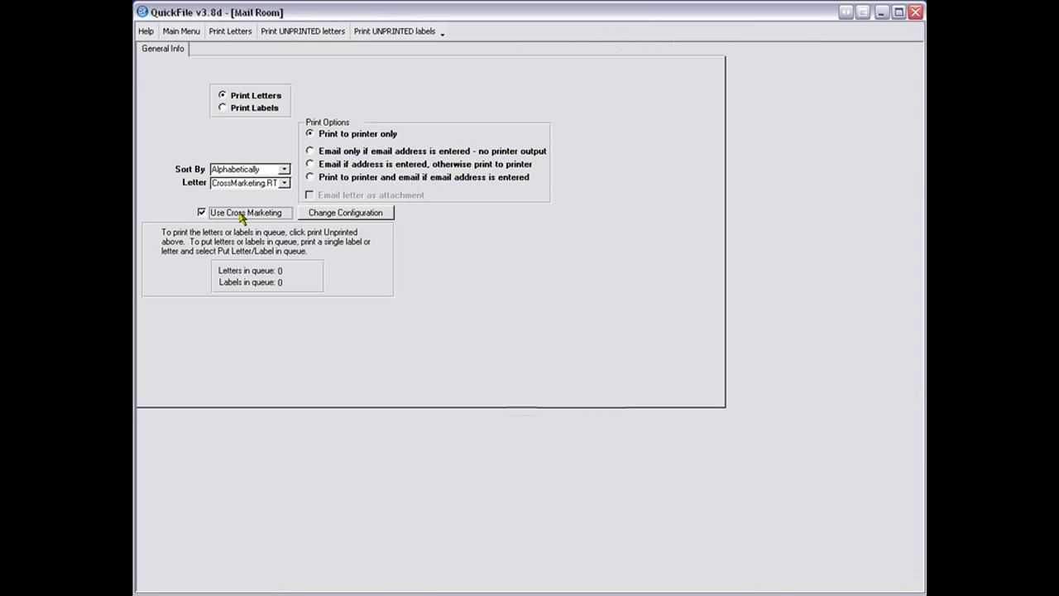
# Change the cross-marketing configuration to customers without a policy through A.R.A. Casualty, accepting the suggested excluded-line text.
pyautogui.click(333, 219)
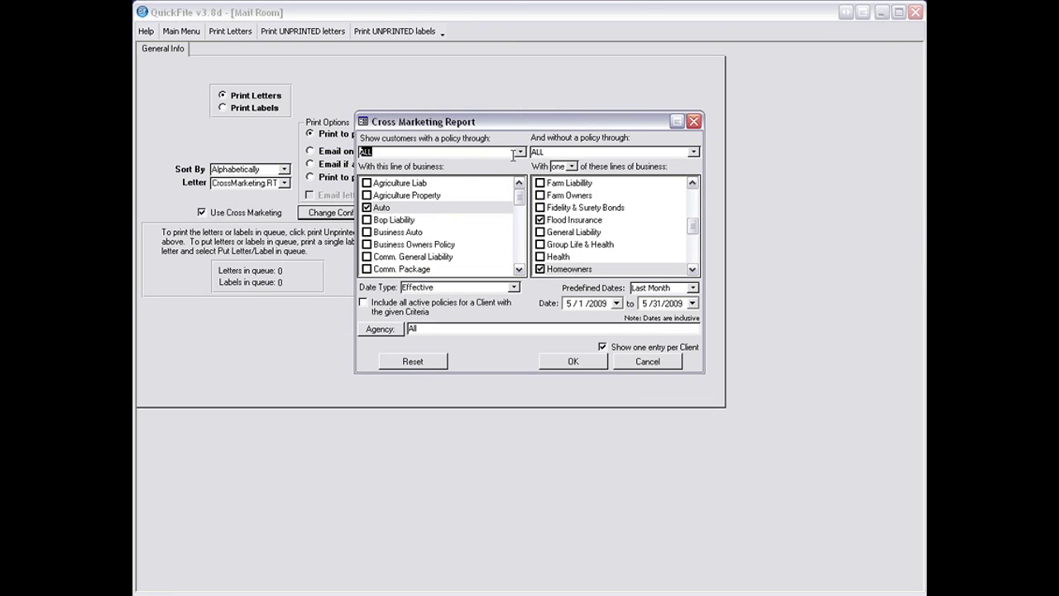
pyautogui.click(694, 153)
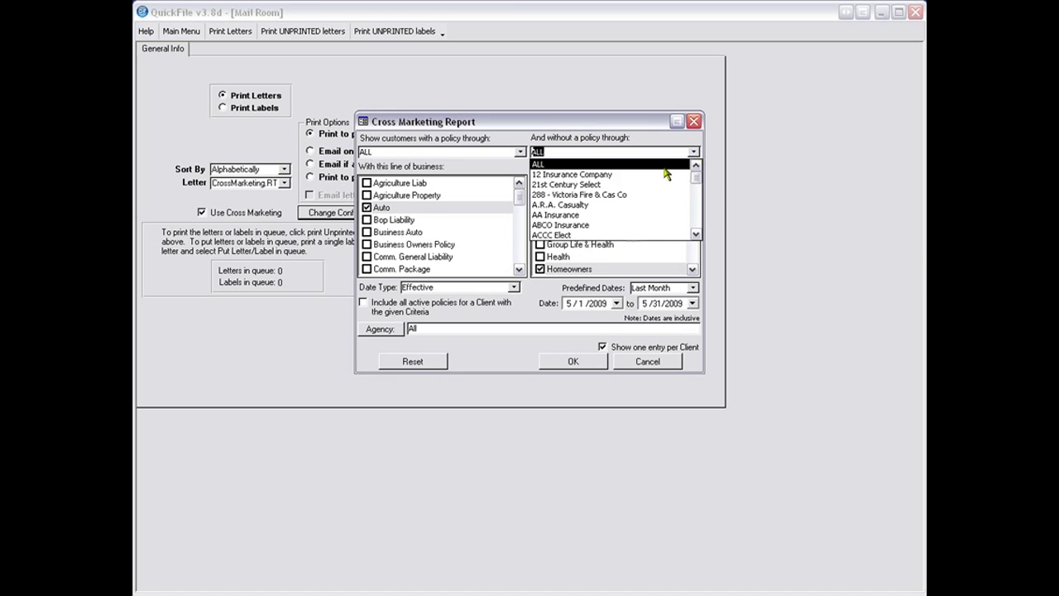
pyautogui.click(645, 209)
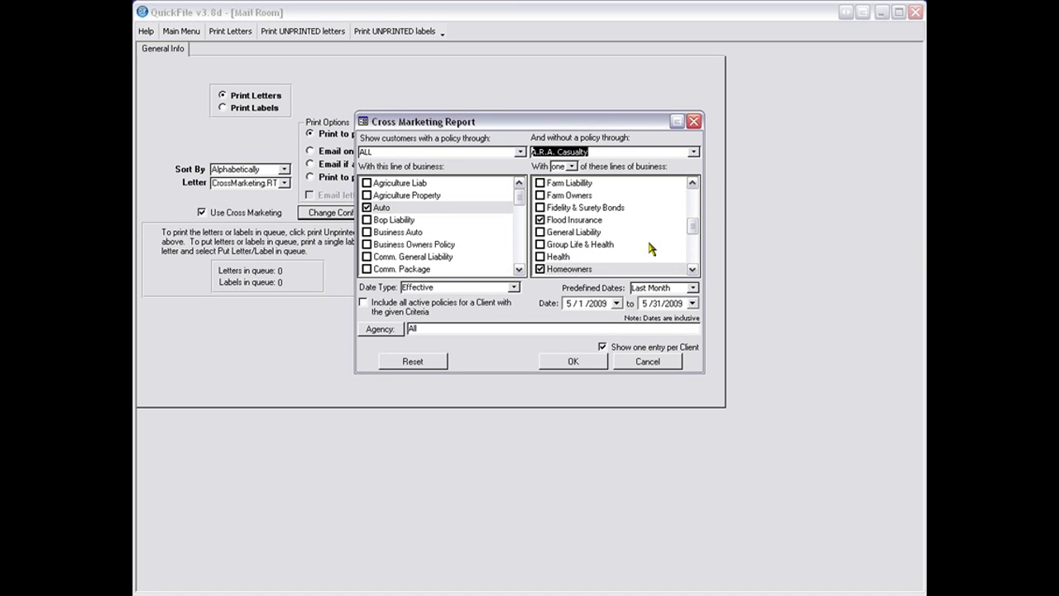
pyautogui.click(560, 361)
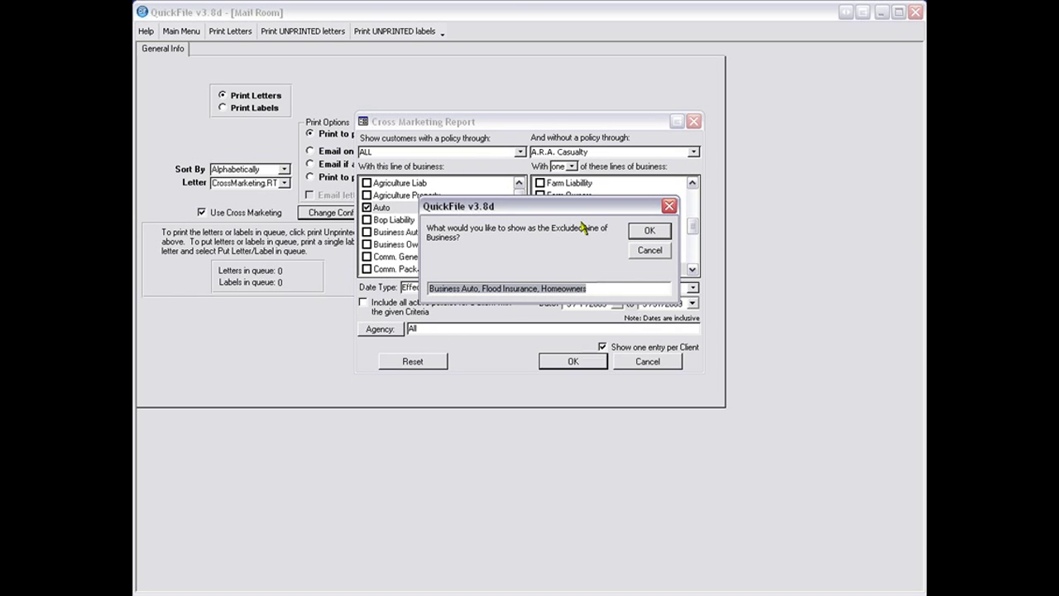
pyautogui.click(645, 231)
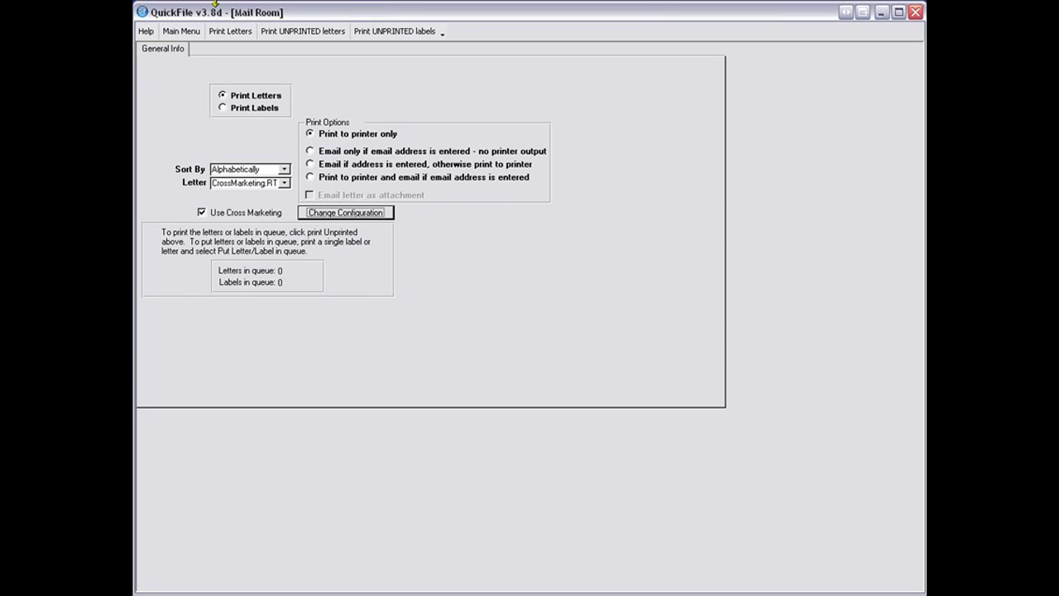
# Preview the letters for the revised cross-marketing criteria, enlarge the first page, and close the preview.
pyautogui.click(235, 33)
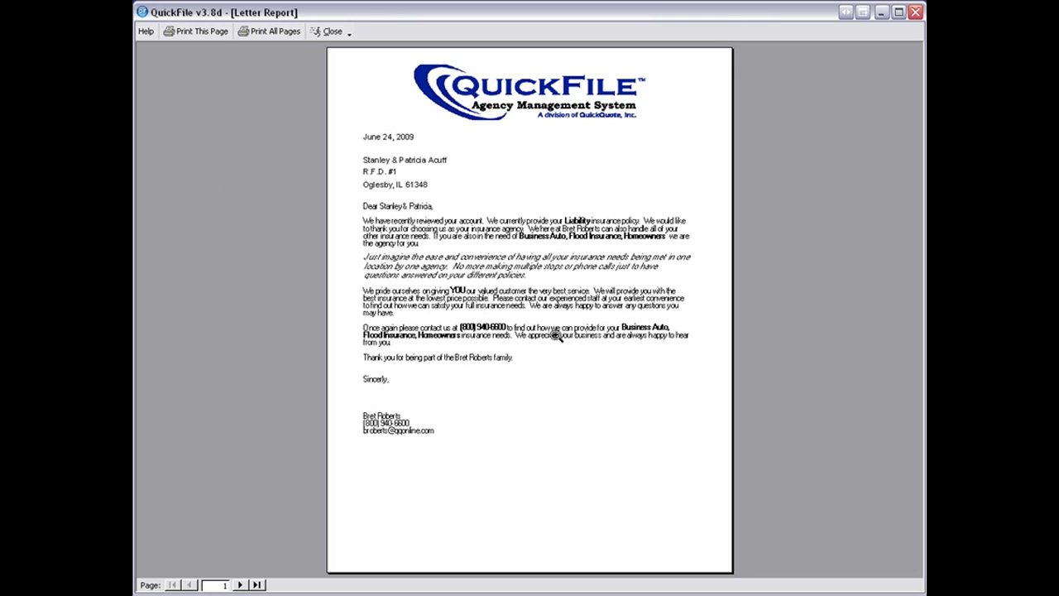
pyautogui.click(503, 318)
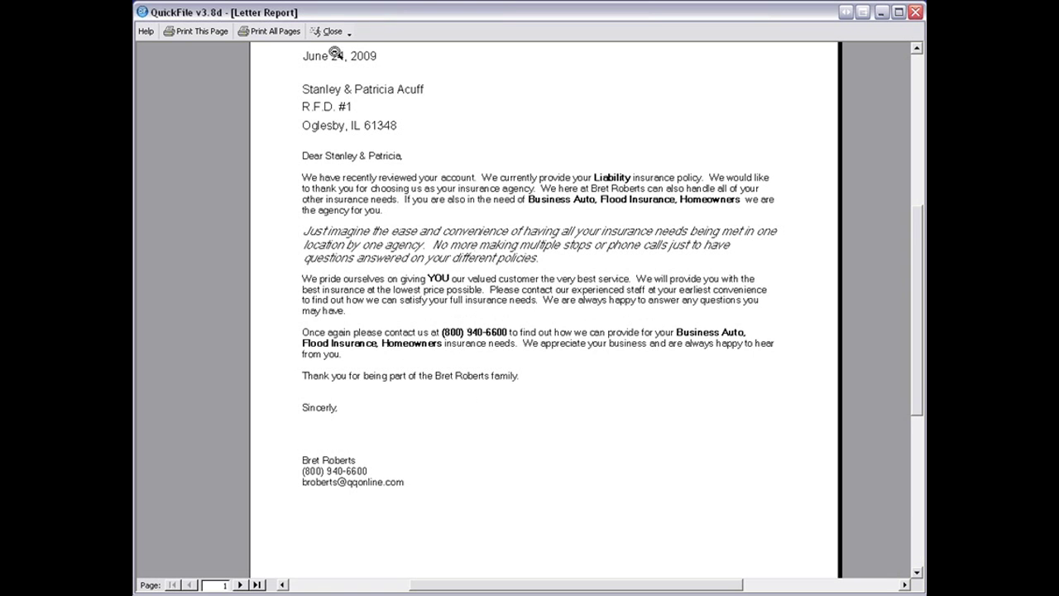
pyautogui.click(324, 33)
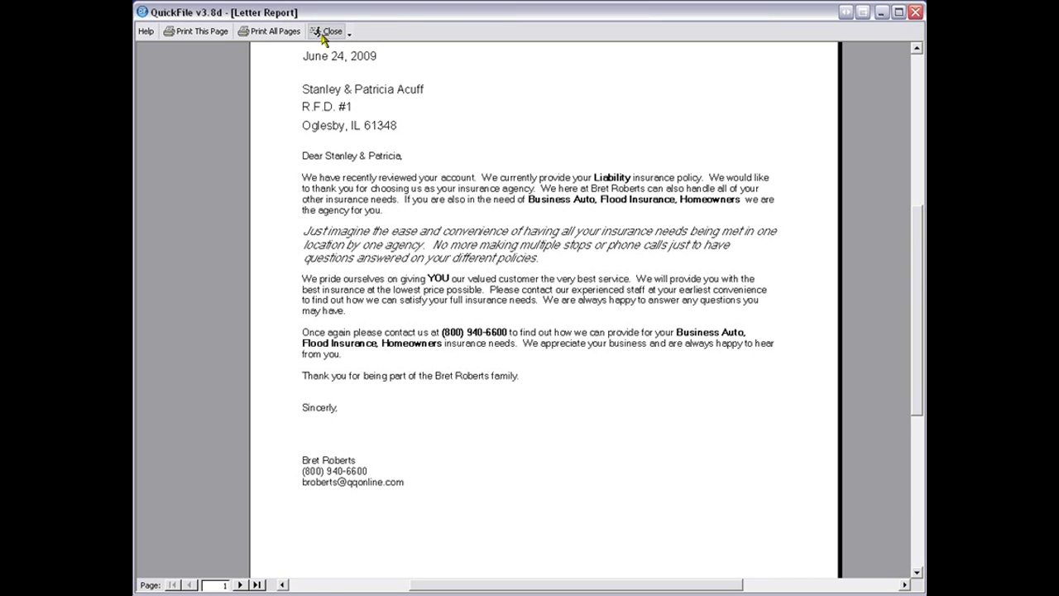
pyautogui.press('Return')
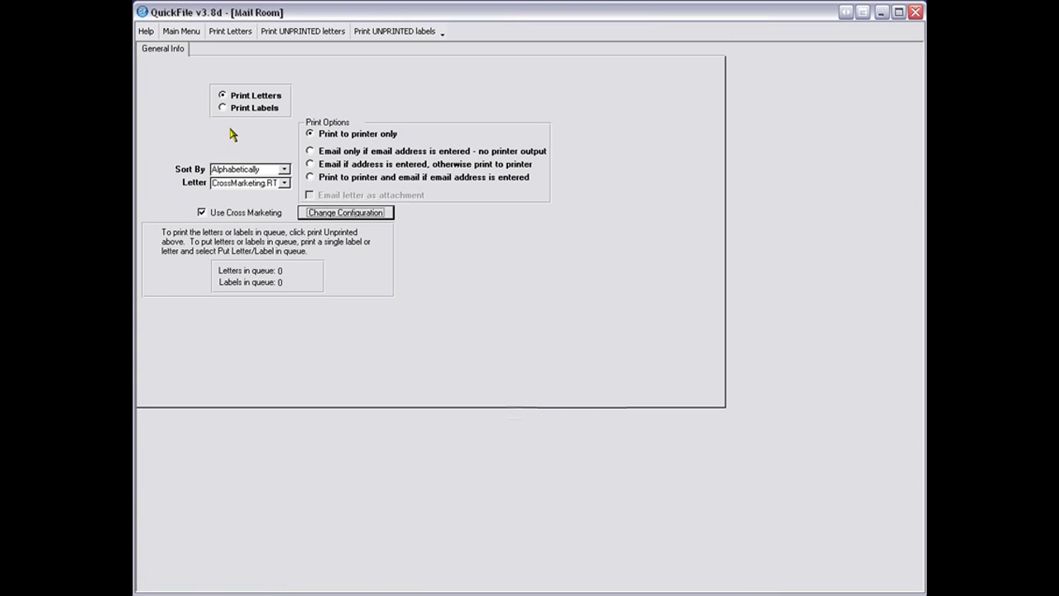
# Switch to labels, preview the matching mailing labels enlarged, and close without keeping them in the queue.
pyautogui.click(233, 110)
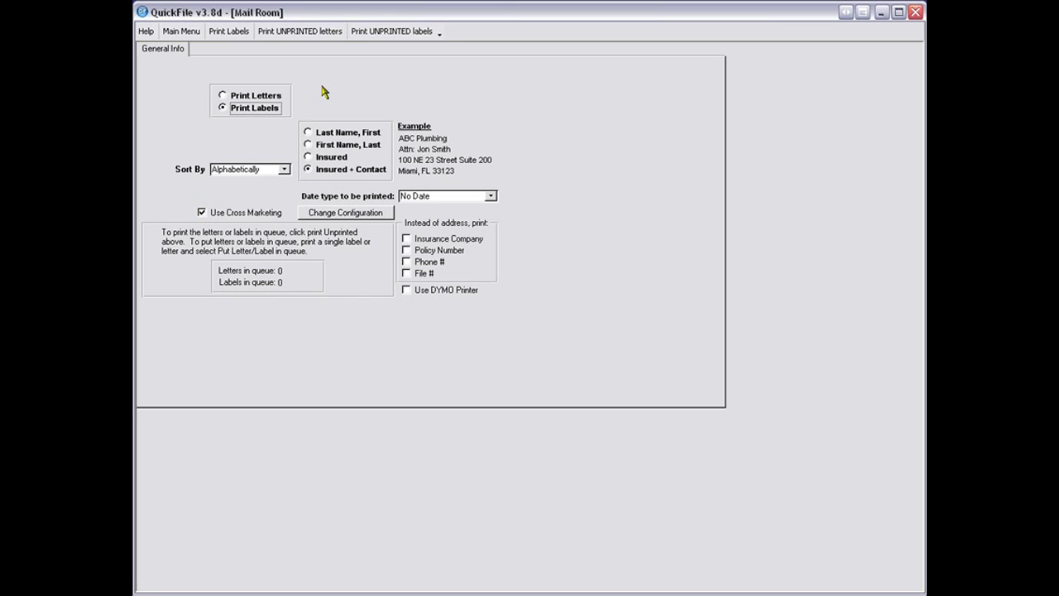
pyautogui.click(244, 34)
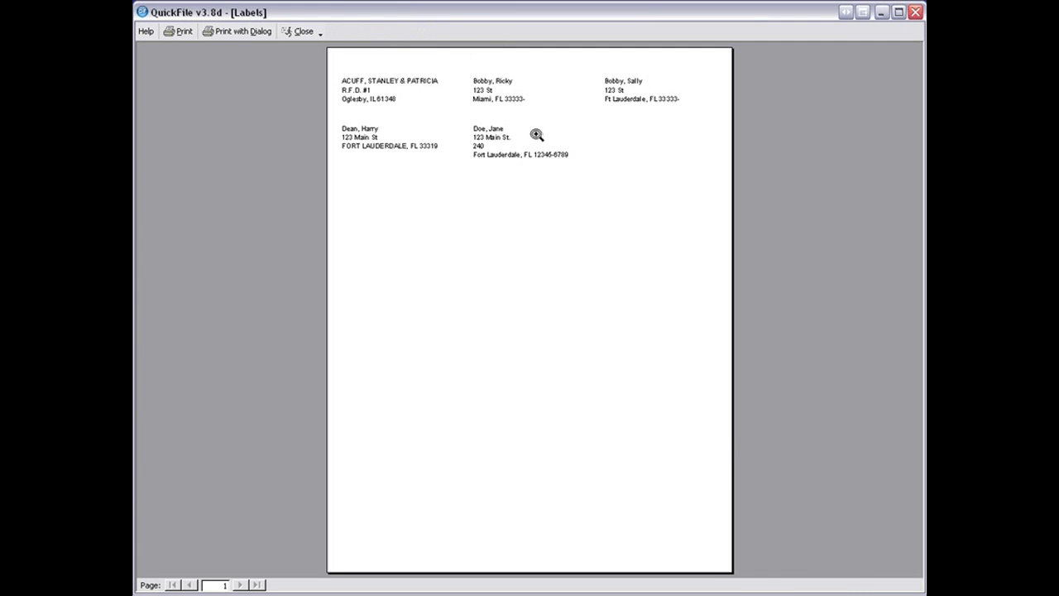
pyautogui.click(536, 134)
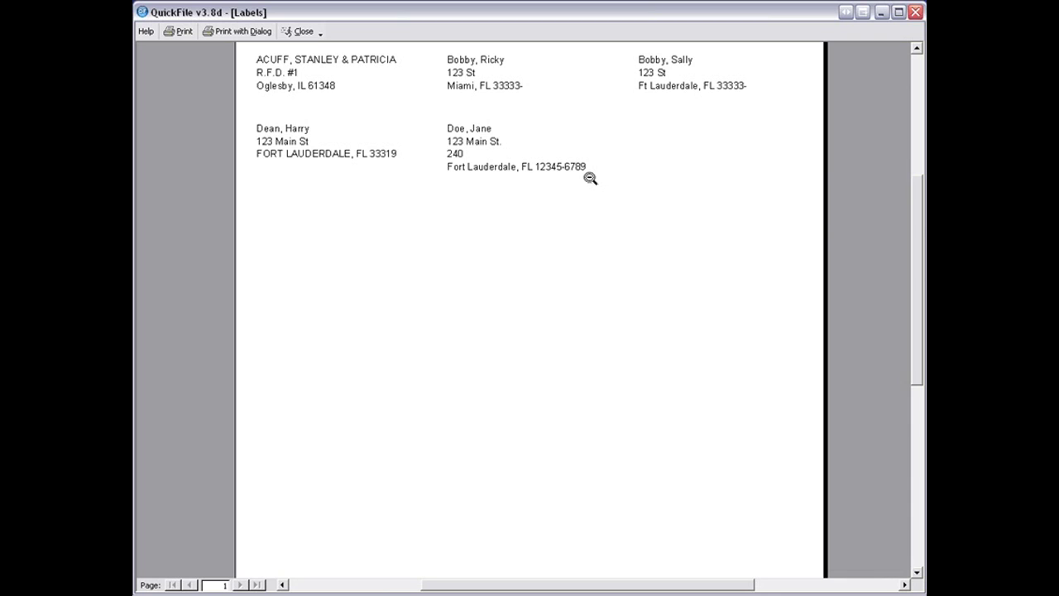
pyautogui.click(301, 33)
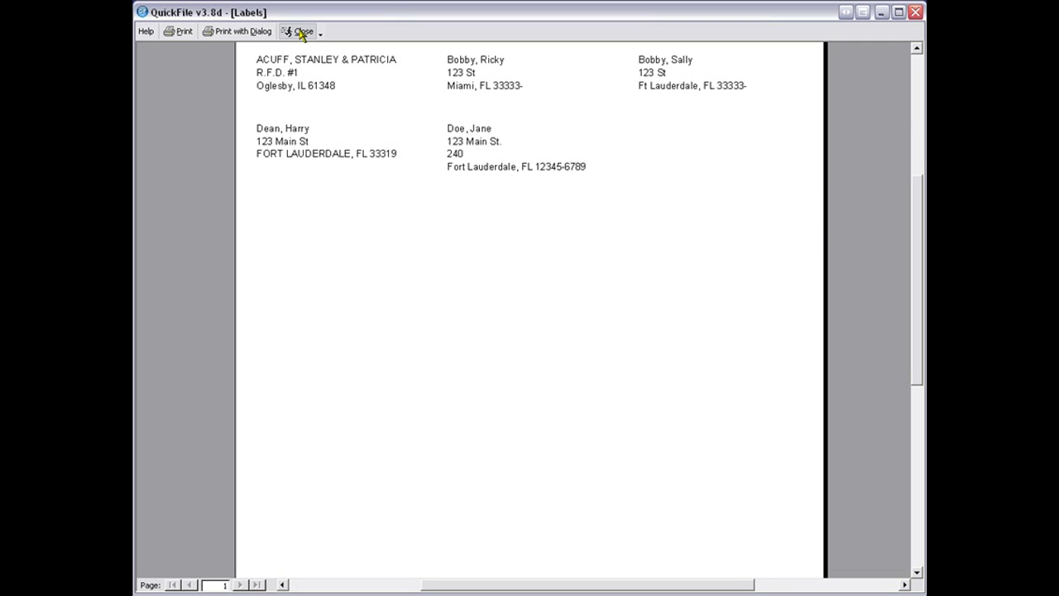
pyautogui.click(301, 33)
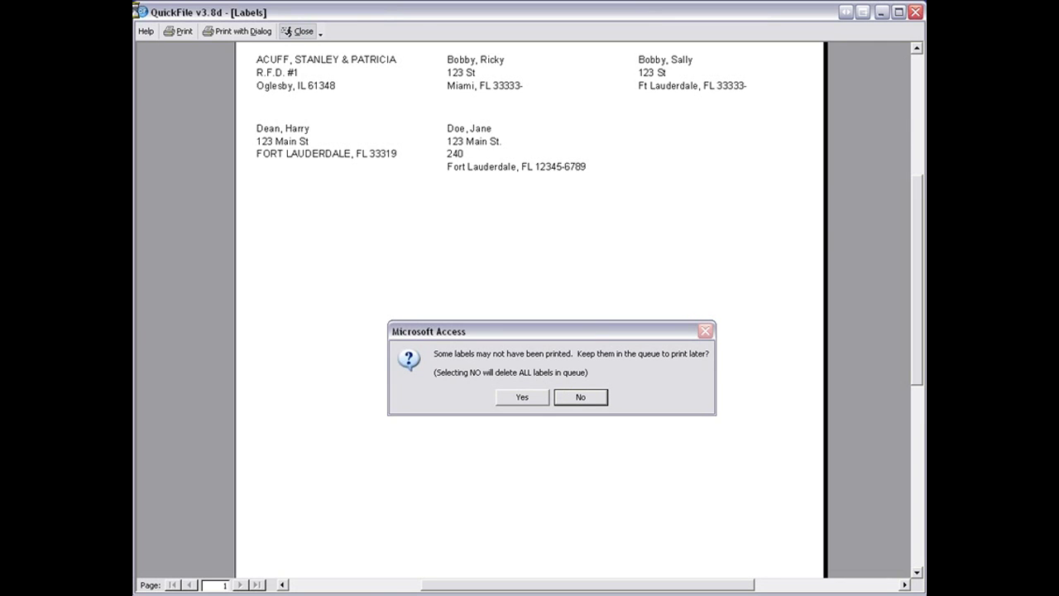
pyautogui.press('Return')
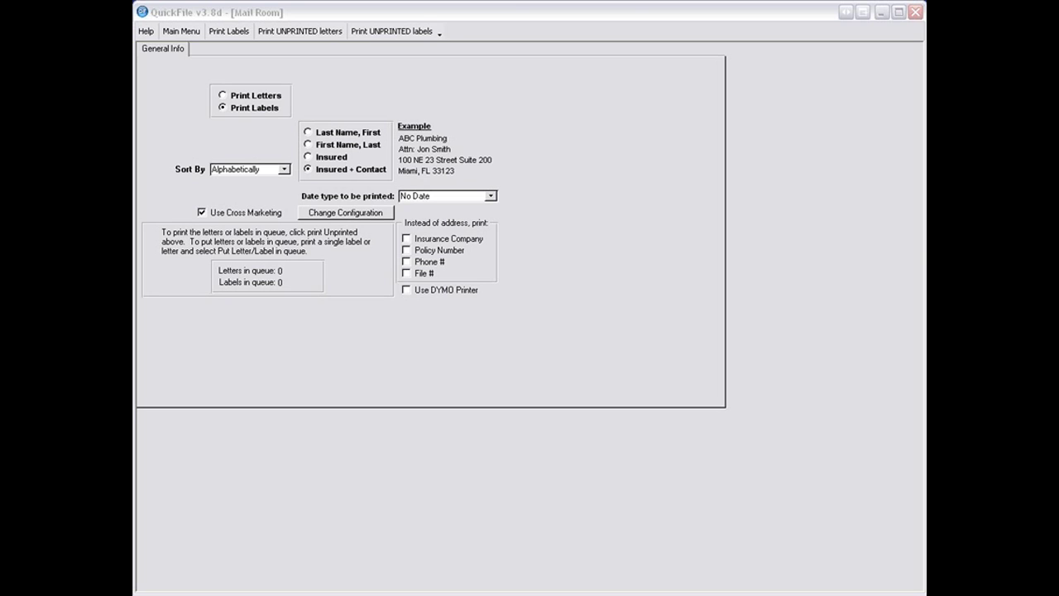
# Switch back to letters and choose to email if an address is entered, otherwise print to printer.
pyautogui.click(223, 97)
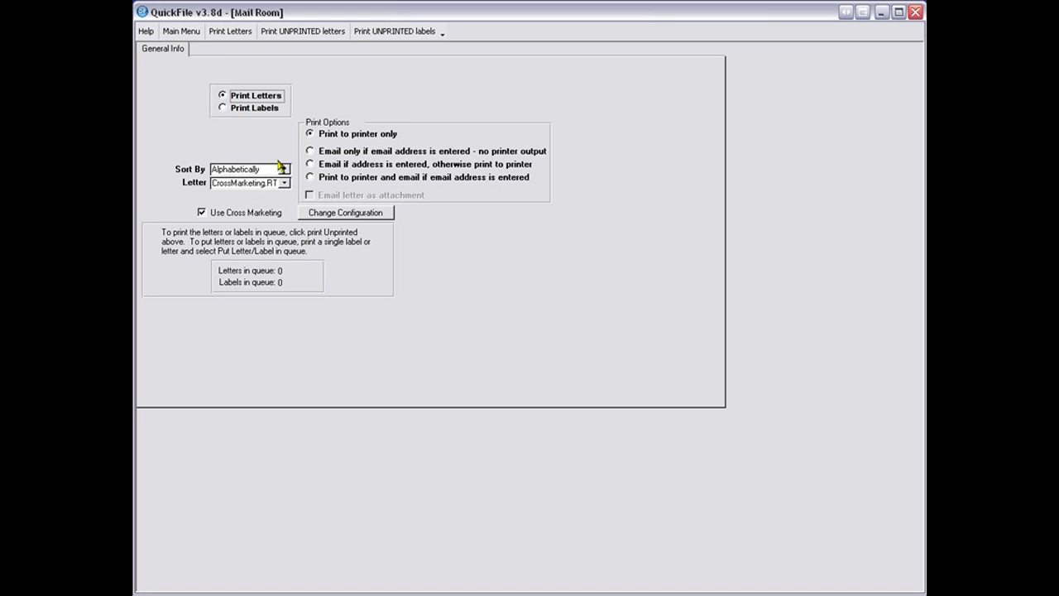
pyautogui.click(311, 168)
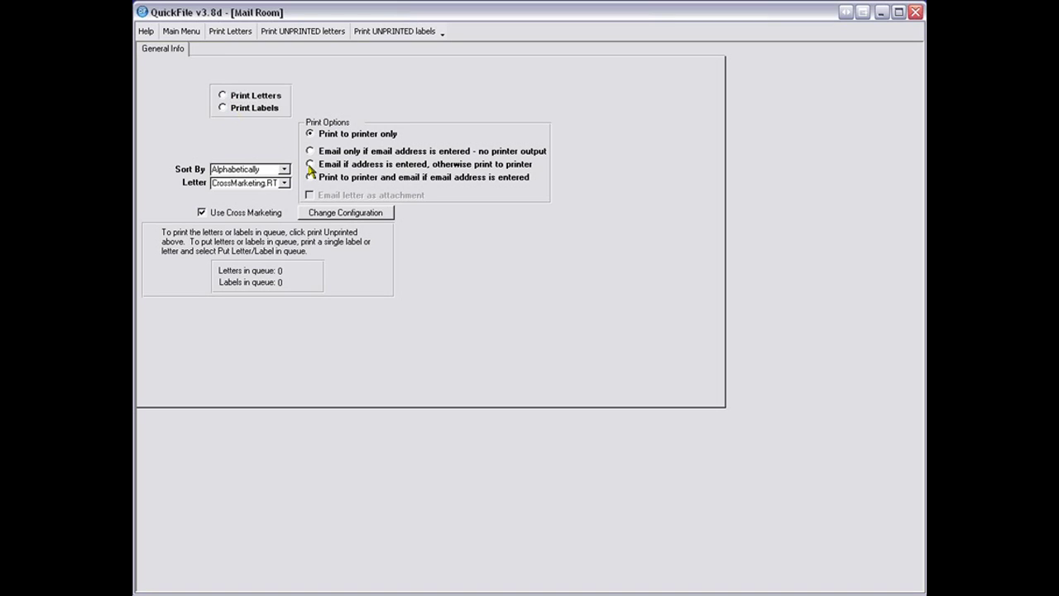
pyautogui.click(310, 165)
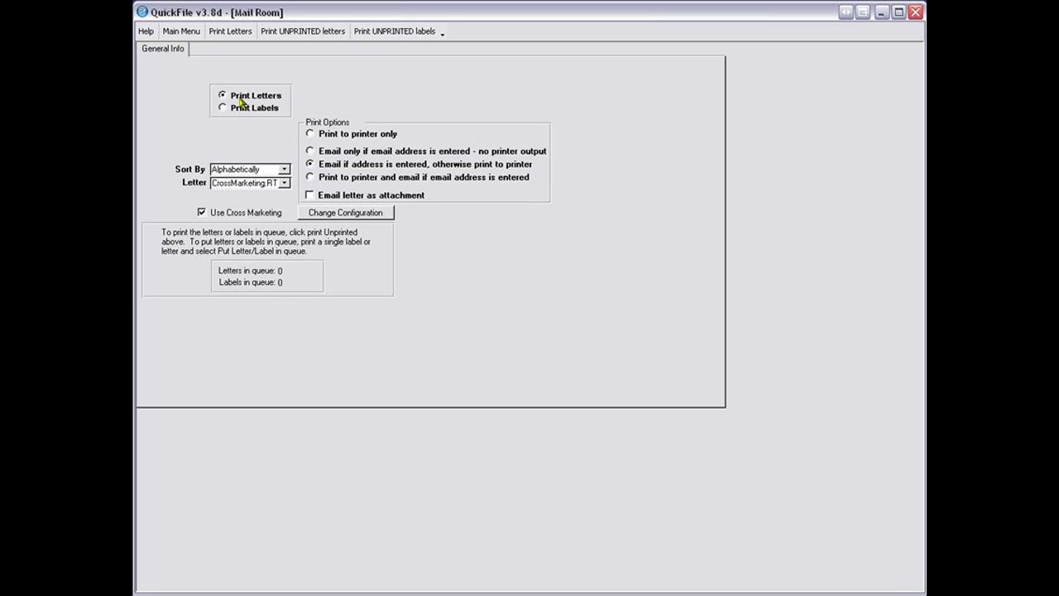
# Turn off cross marketing and set both the starting and ending dates to 05/15/09.
pyautogui.click(201, 212)
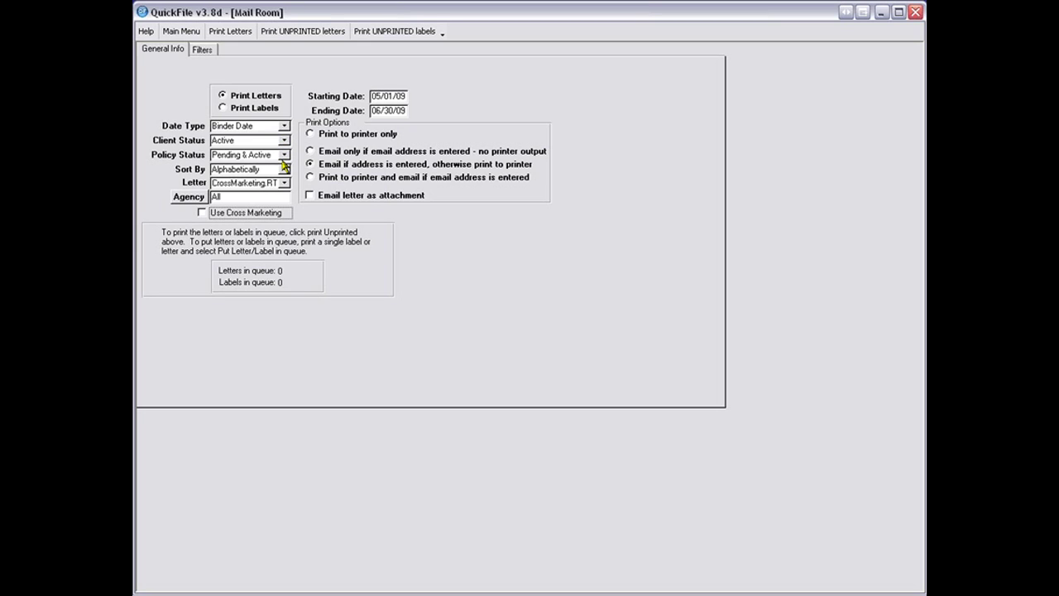
pyautogui.moveTo(407, 96); pyautogui.dragTo(337, 100)
pyautogui.write('05/15/09')
pyautogui.press('Tab')
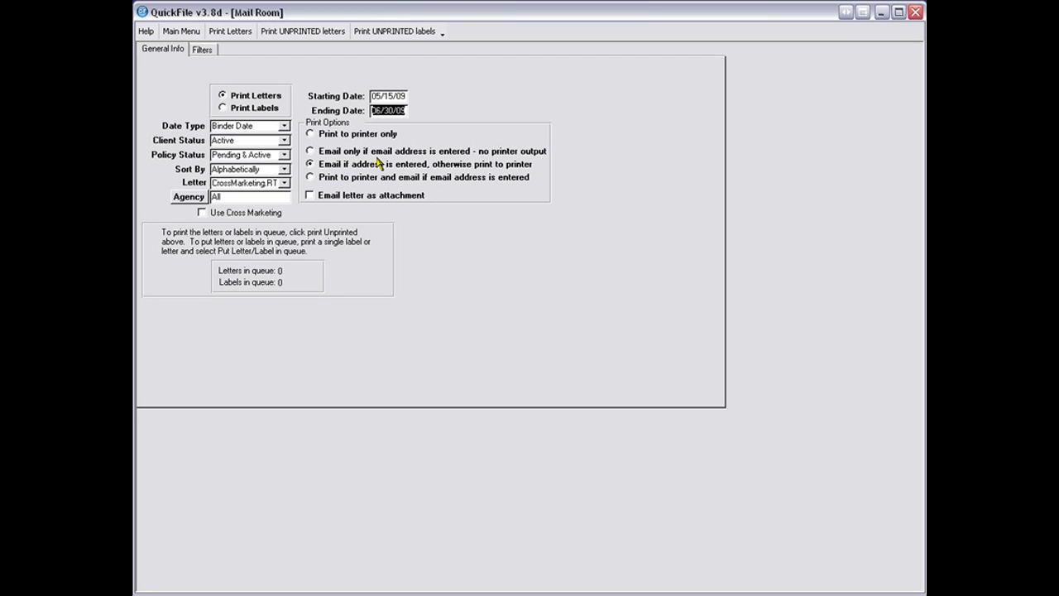
pyautogui.write('05/15/09')
# Choose the Thank you 1.RTF letter for all agencies and try to generate the letters by binder date.
pyautogui.click(283, 183)
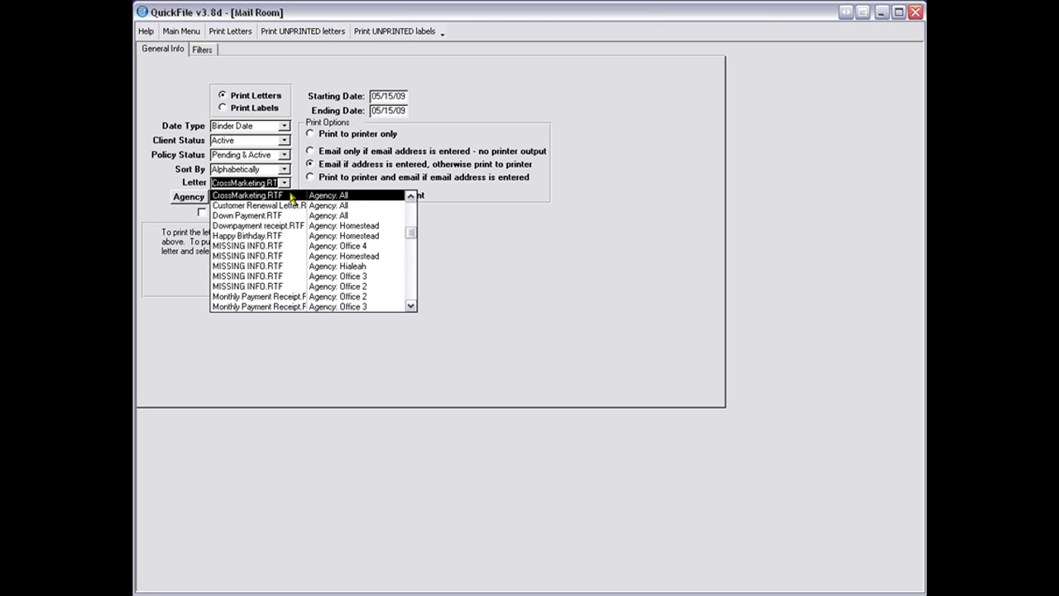
pyautogui.press('t')
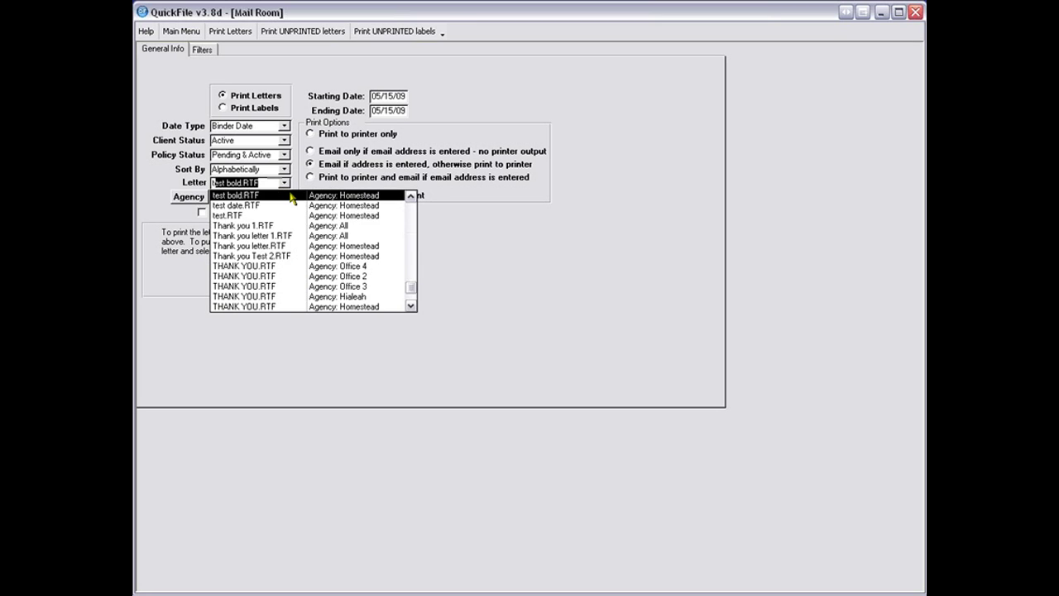
pyautogui.click(271, 233)
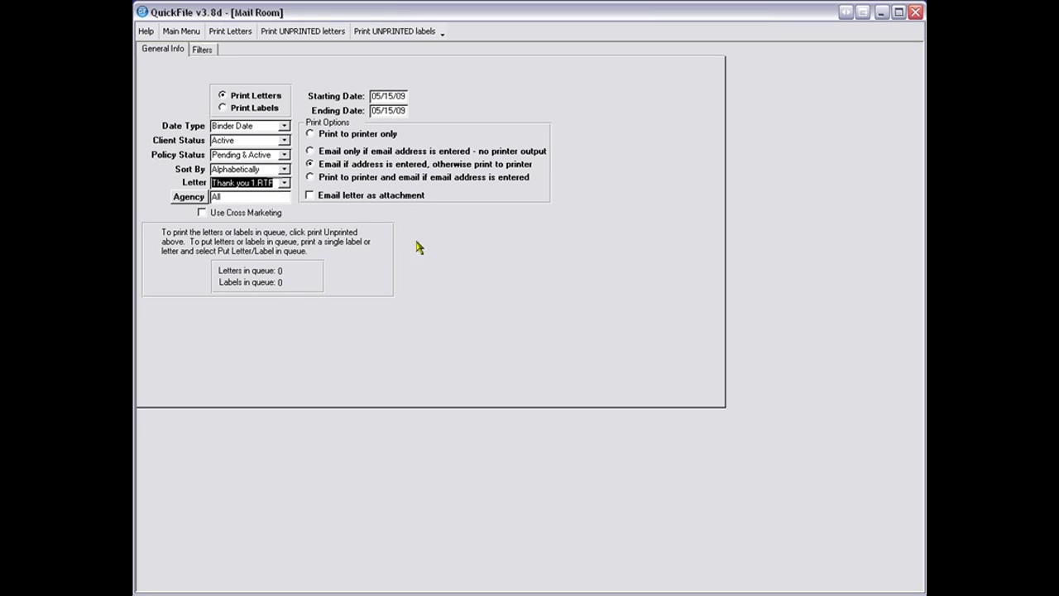
pyautogui.click(223, 32)
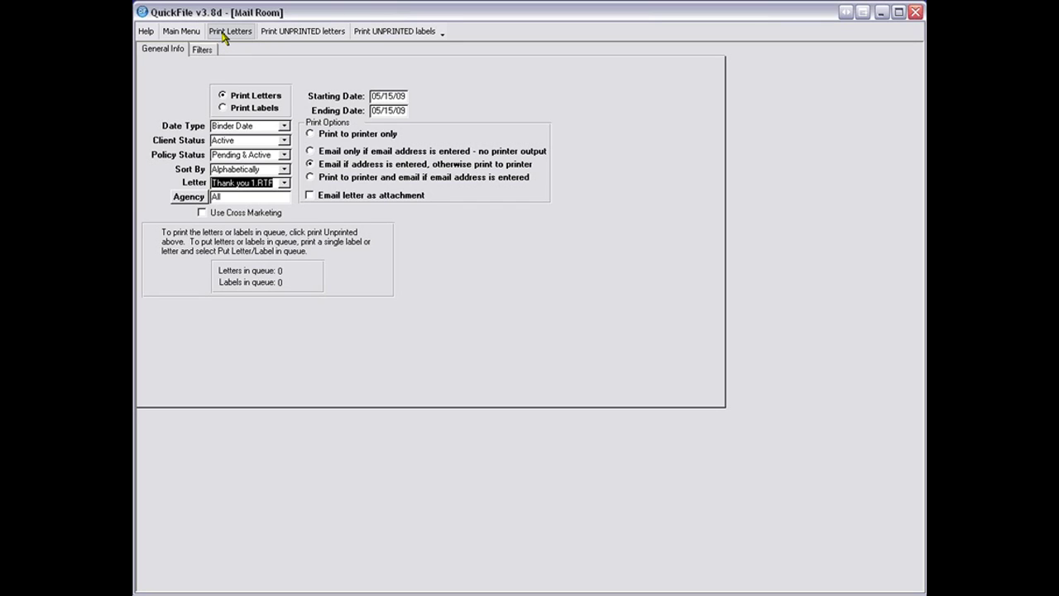
pyautogui.click(223, 35)
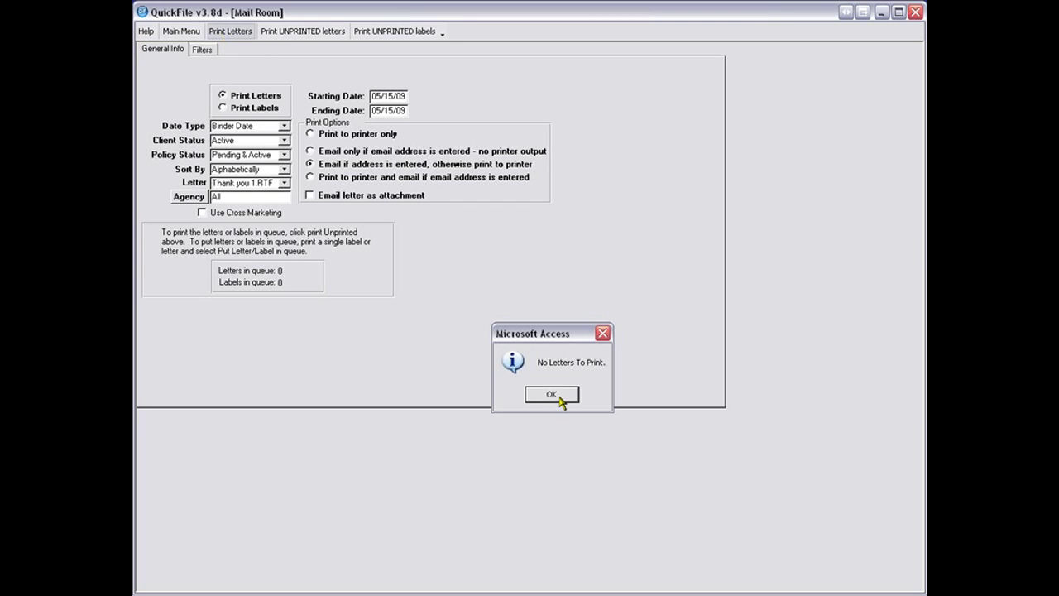
pyautogui.click(556, 392)
# Set the date type to Effective Date and client status to All, and try generating the letters again.
pyautogui.click(284, 127)
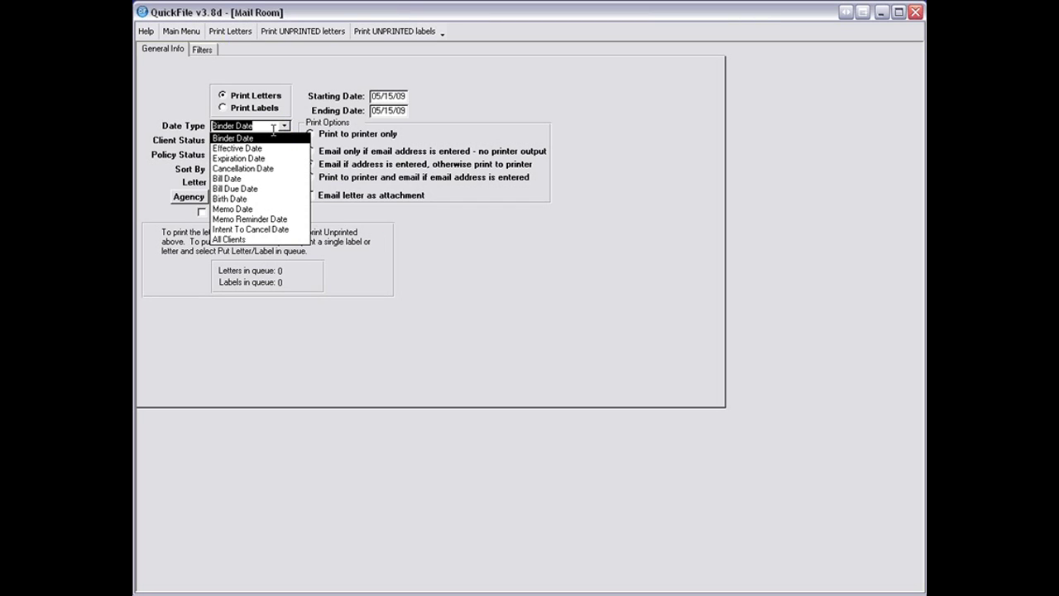
pyautogui.click(261, 147)
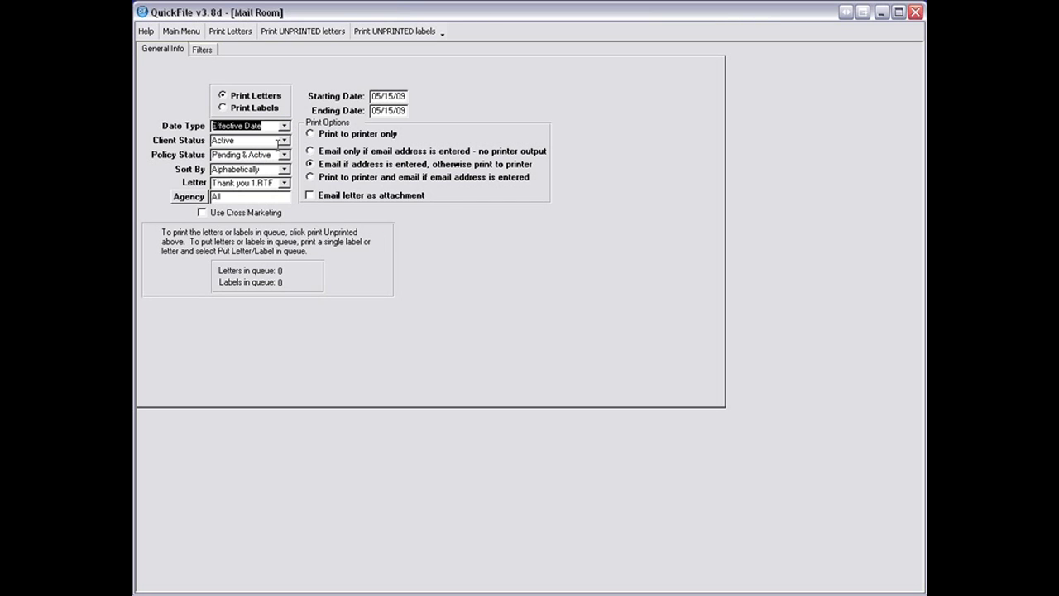
pyautogui.click(283, 141)
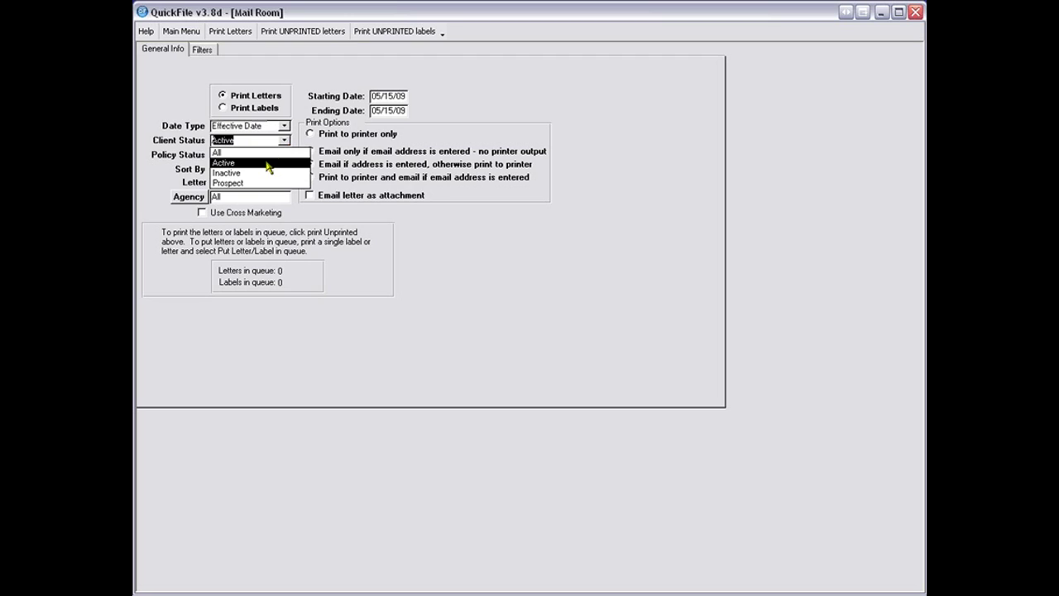
pyautogui.click(263, 153)
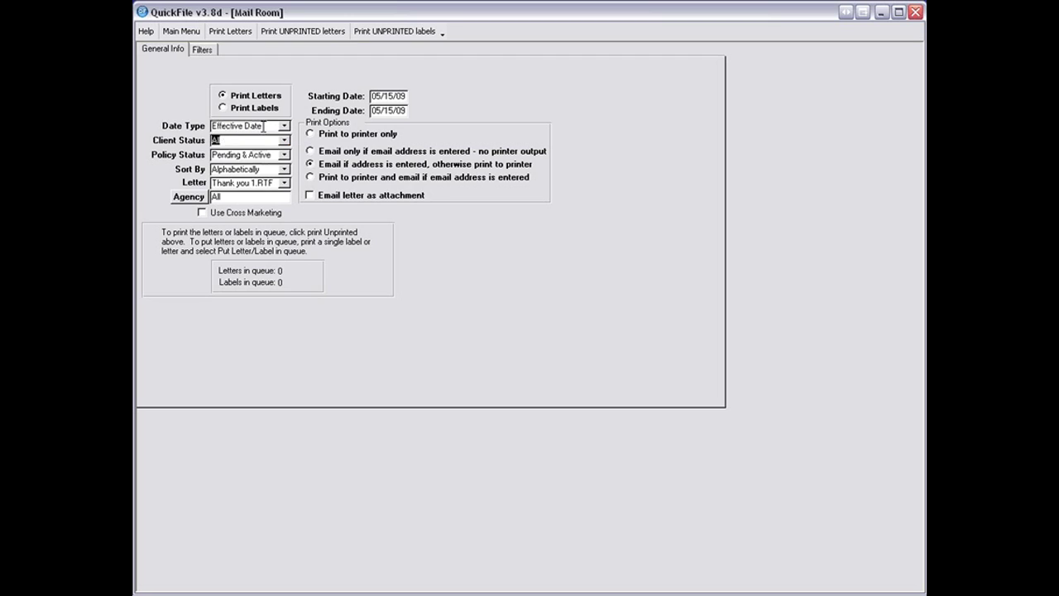
pyautogui.click(231, 31)
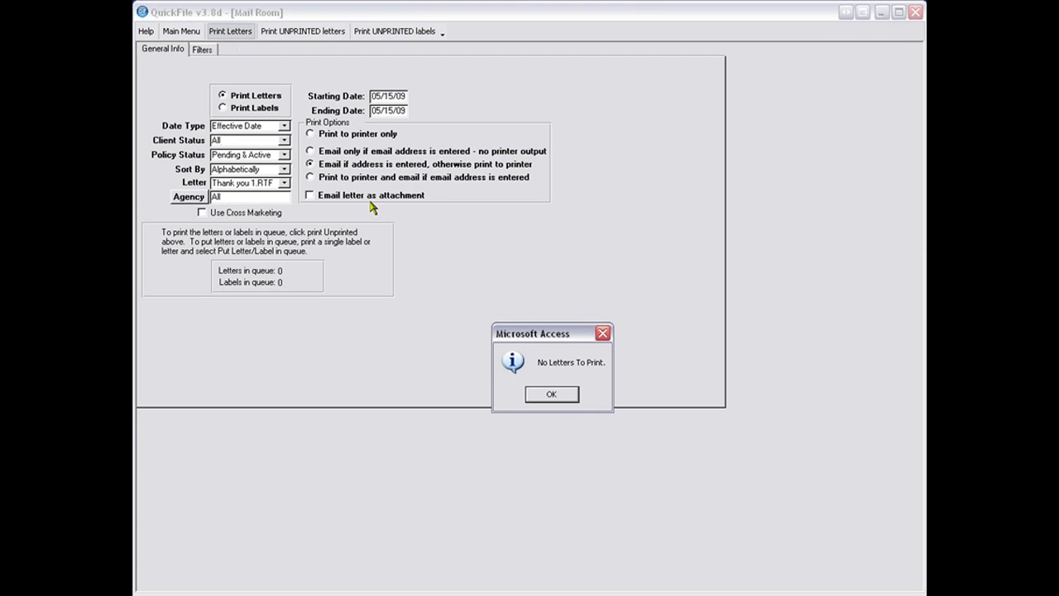
pyautogui.click(551, 394)
# Set the ending date to 05/20/09 and try generating the thank-you letters.
pyautogui.click(391, 96)
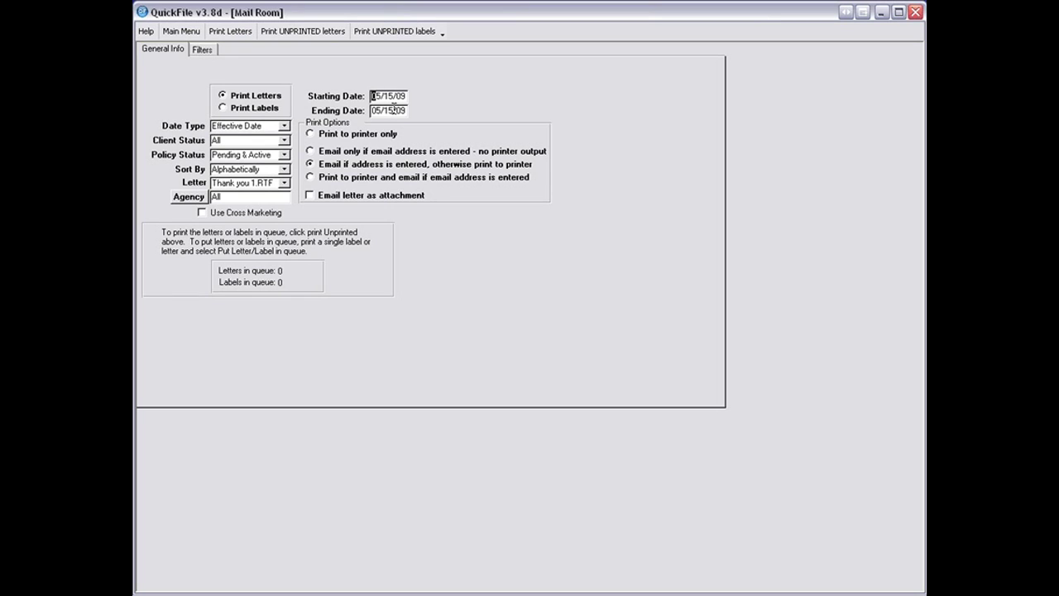
pyautogui.click(392, 110)
pyautogui.write('05/09')
pyautogui.press('BackSpace')
pyautogui.press('BackSpace')
pyautogui.press('BackSpace')
pyautogui.press('BackSpace')
pyautogui.press('Tab')
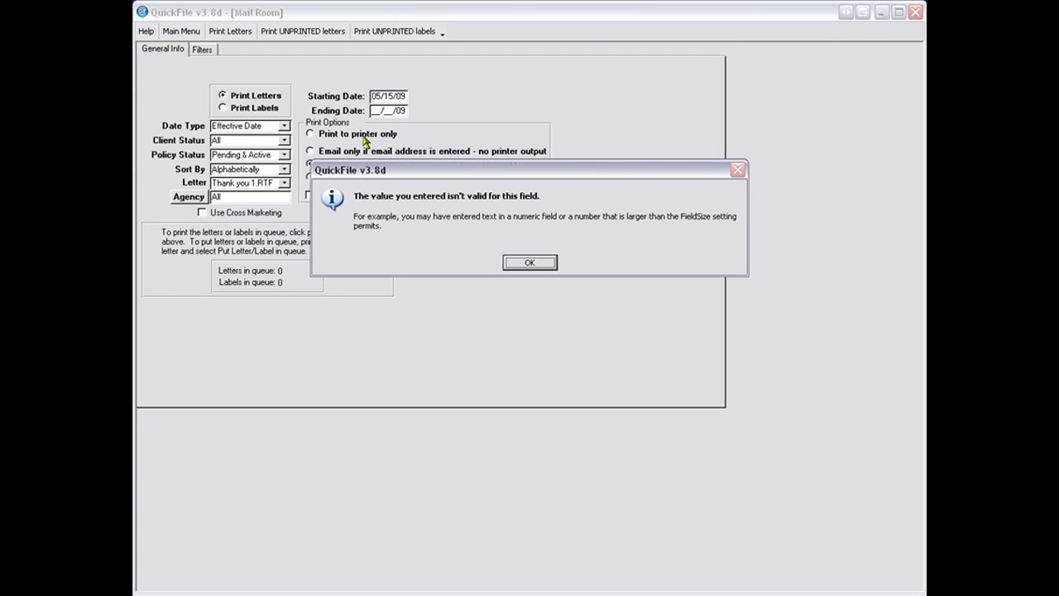
pyautogui.press('Return')
pyautogui.write('0520')
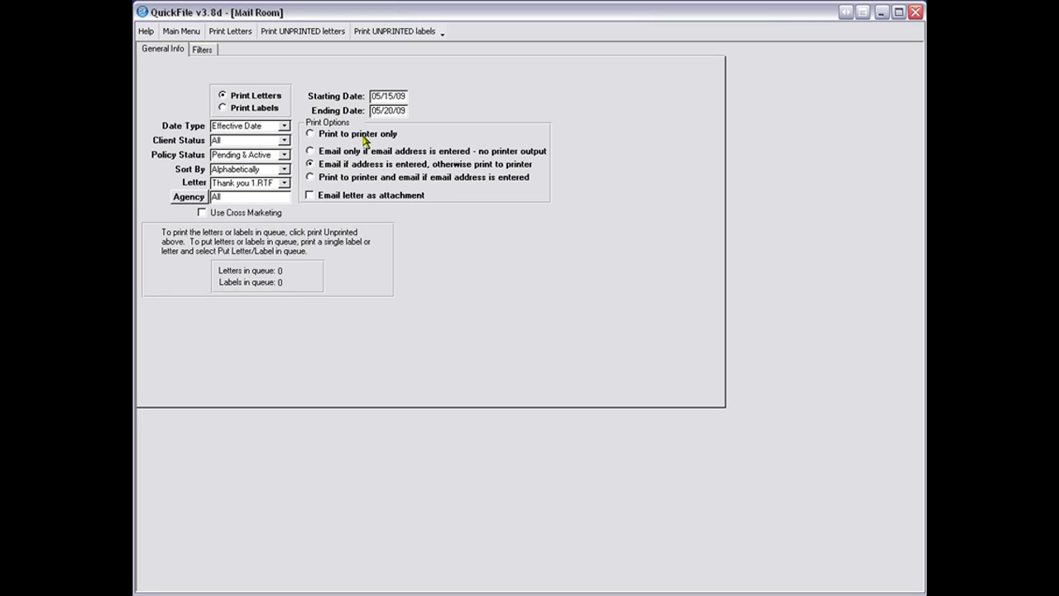
pyautogui.click(233, 32)
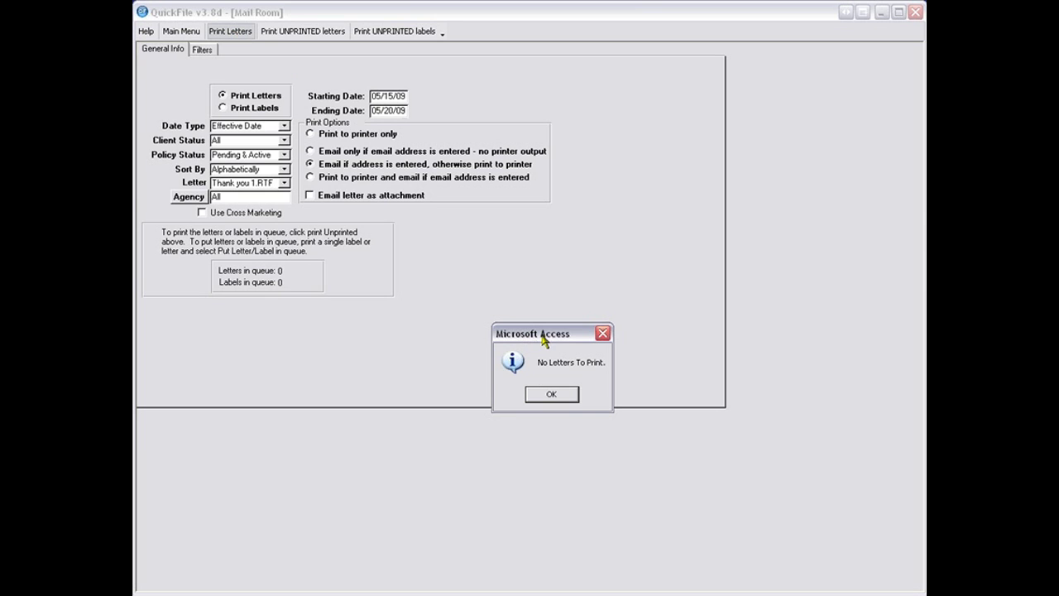
pyautogui.click(556, 393)
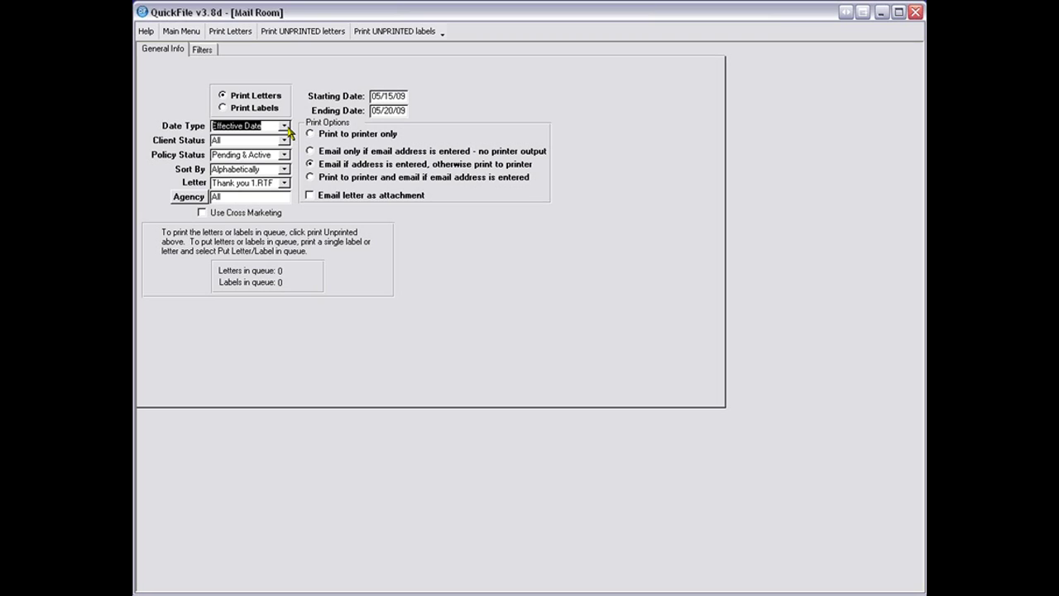
# Set the date type to Binder Date and policy status to All, and try generating the letters again.
pyautogui.click(284, 126)
pyautogui.click(264, 152)
pyautogui.click(285, 156)
pyautogui.click(282, 166)
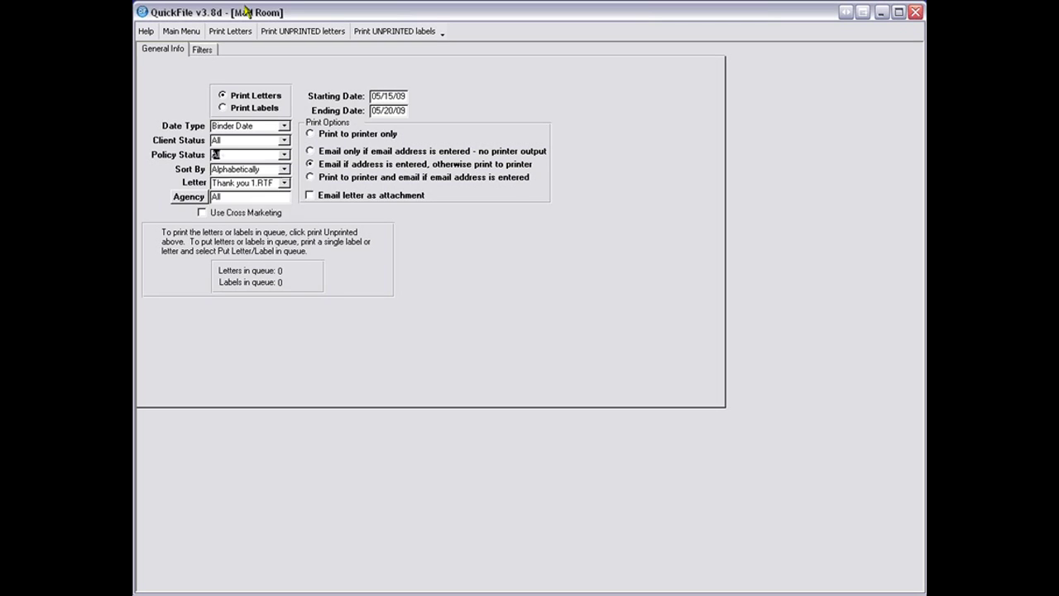
pyautogui.click(240, 32)
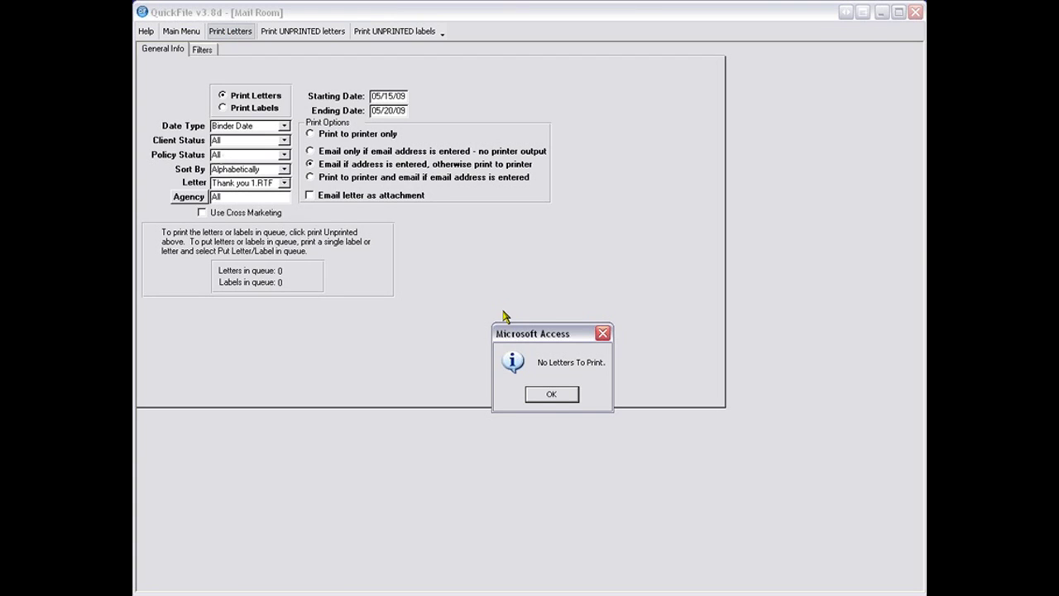
pyautogui.click(552, 395)
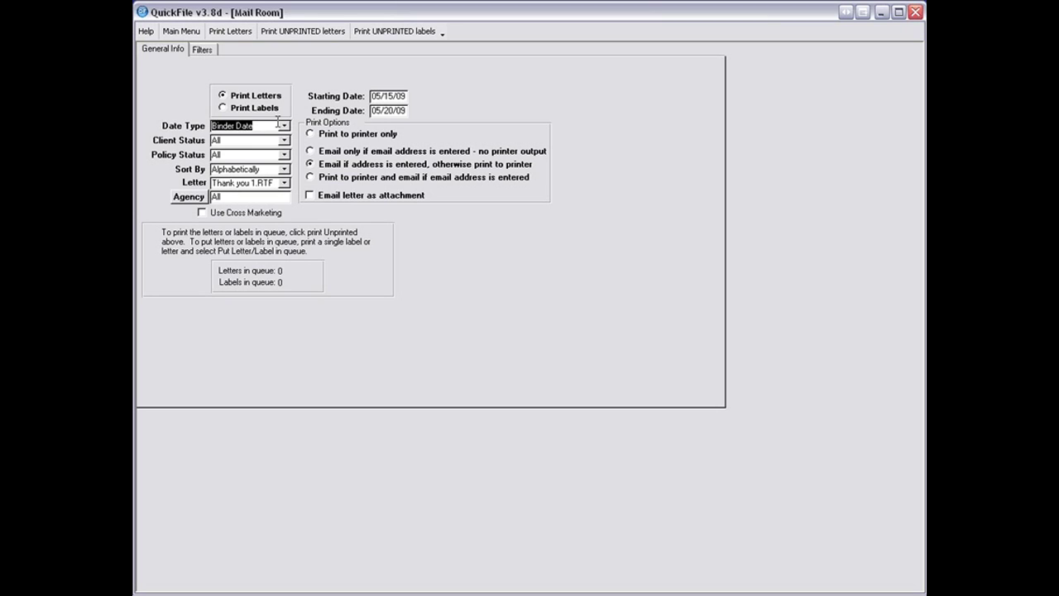
# Enable cross marketing for customers with Auto but without Homeowners, using 5/15/2009 as both the start and end date.
pyautogui.click(201, 210)
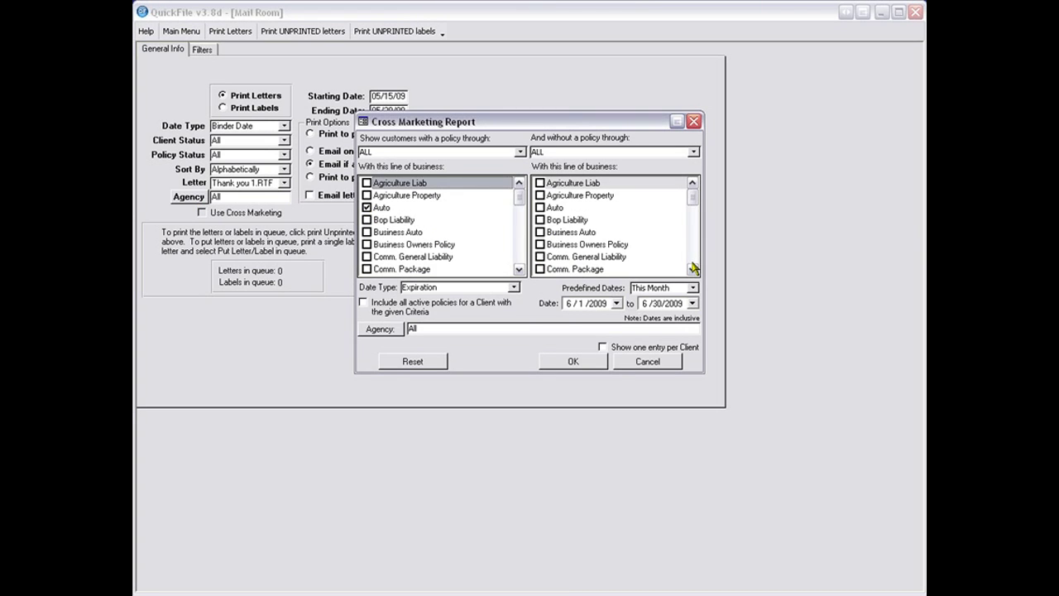
pyautogui.moveTo(694, 267); pyautogui.dragTo(694, 267)
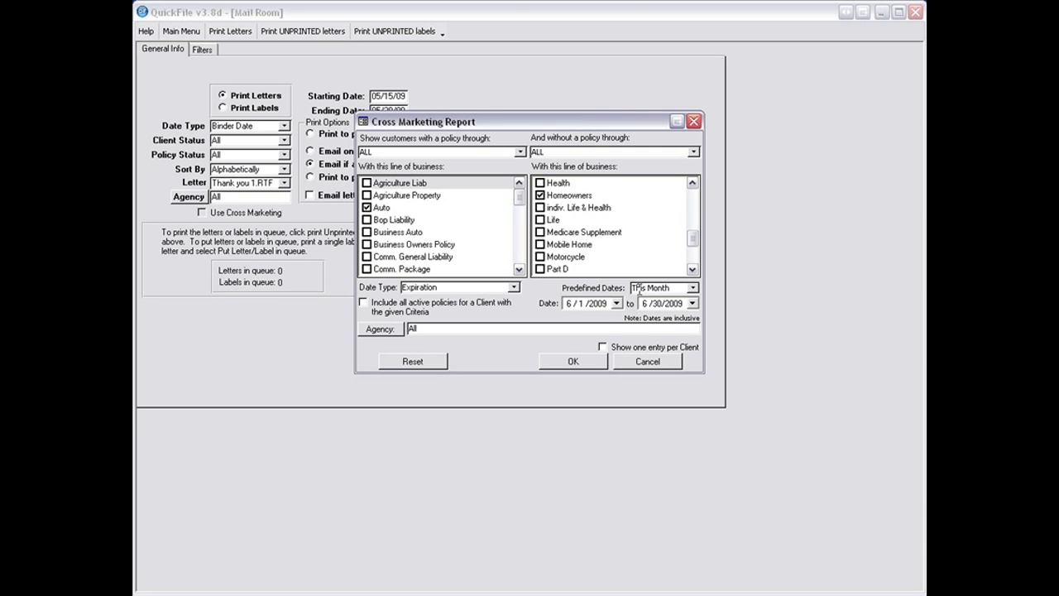
pyautogui.click(569, 303)
pyautogui.write('05')
pyautogui.press('Tab')
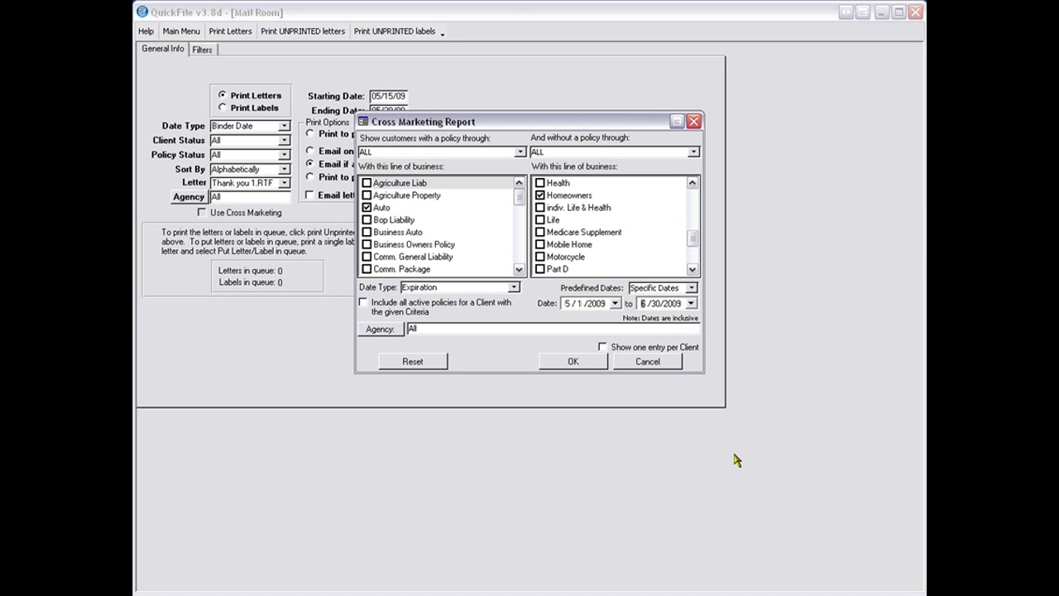
pyautogui.hotkey('shift', 'Tab')
pyautogui.press('Right')
pyautogui.write('15')
pyautogui.press('Right')
pyautogui.press('Right')
pyautogui.press('Tab')
pyautogui.write('05')
pyautogui.press('Right')
pyautogui.write('15')
# Set the cross-marketing date type to Effective, apply the criteria, and generate the Thank you 1.RTF letters.
pyautogui.click(514, 287)
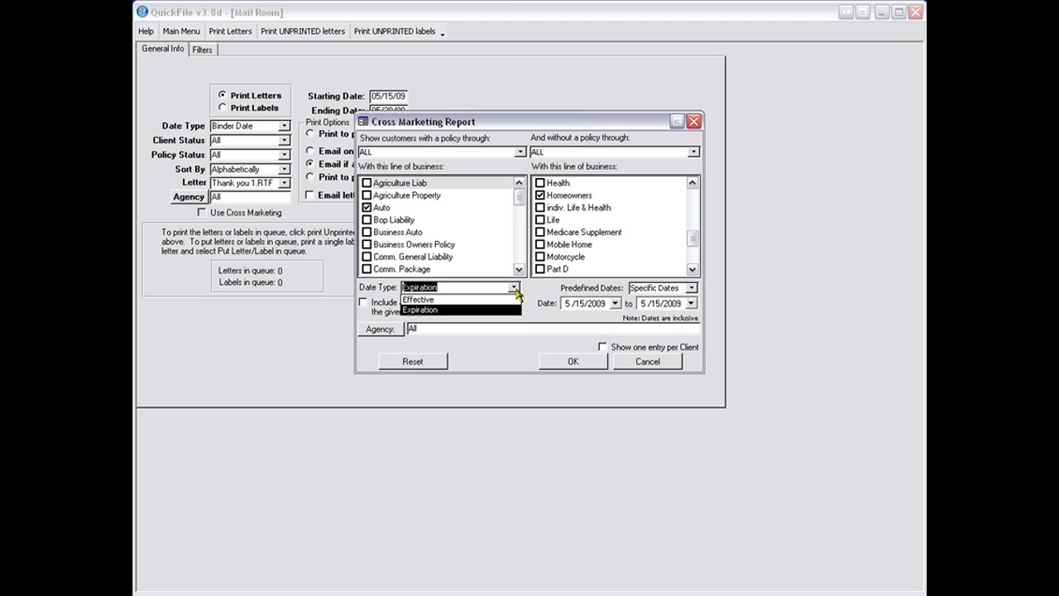
pyautogui.click(458, 300)
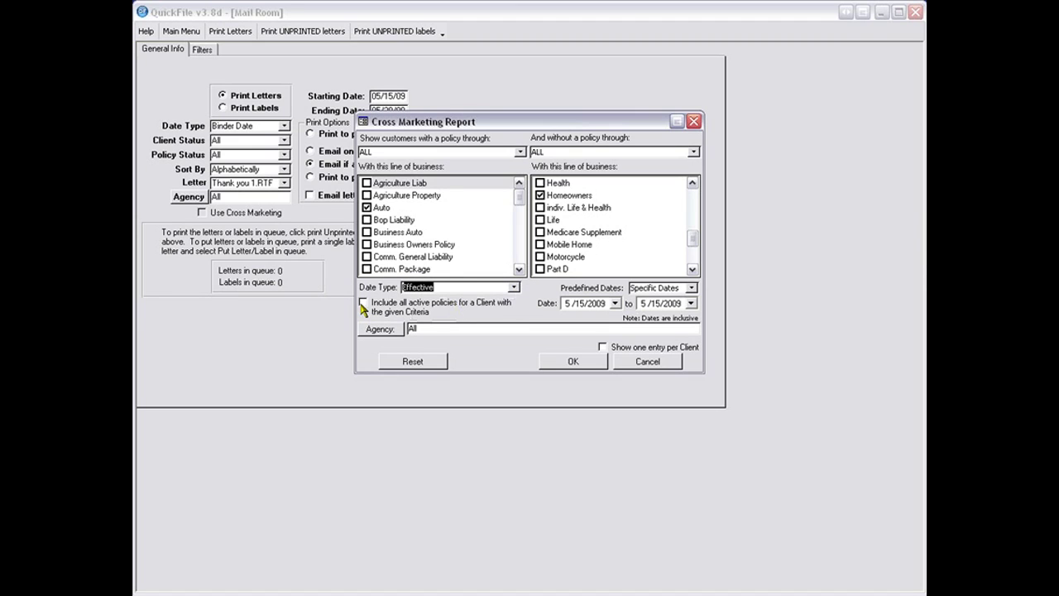
pyautogui.click(573, 361)
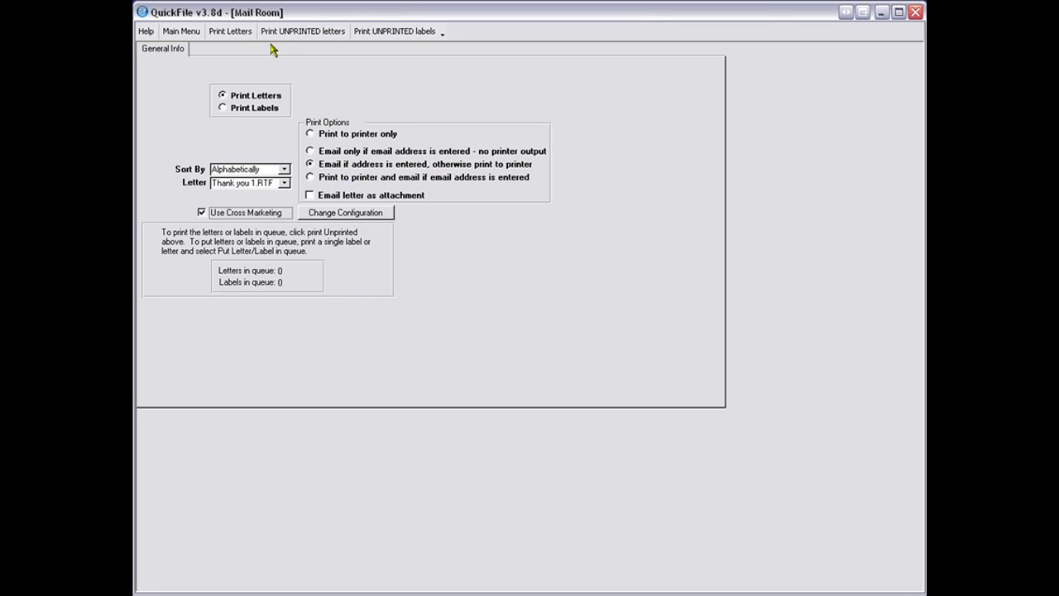
pyautogui.click(234, 33)
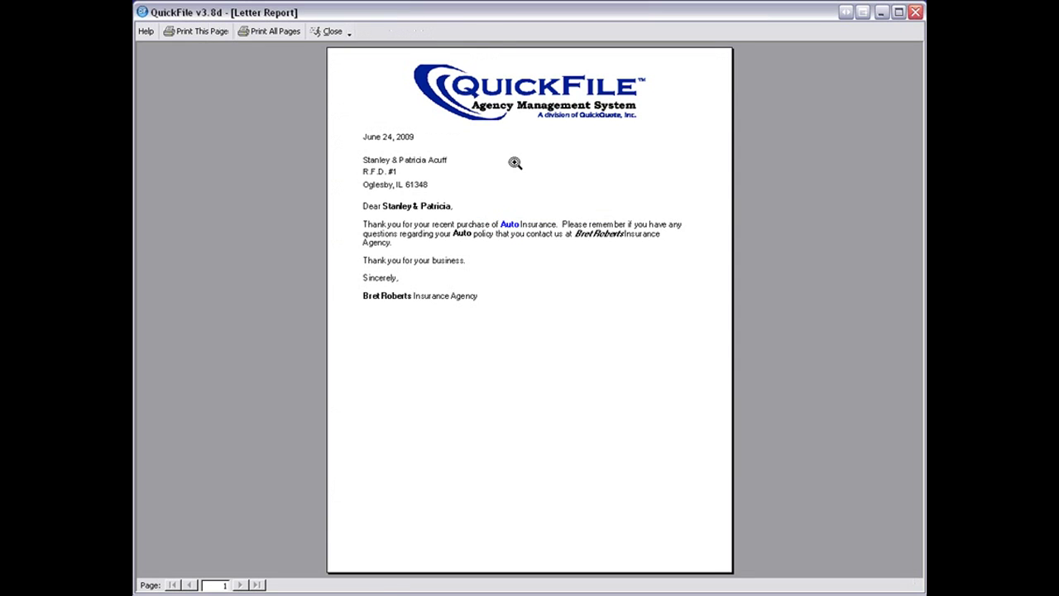
# Send the current page of the thank-you letter twice, accepting the default memo each time.
pyautogui.click(215, 36)
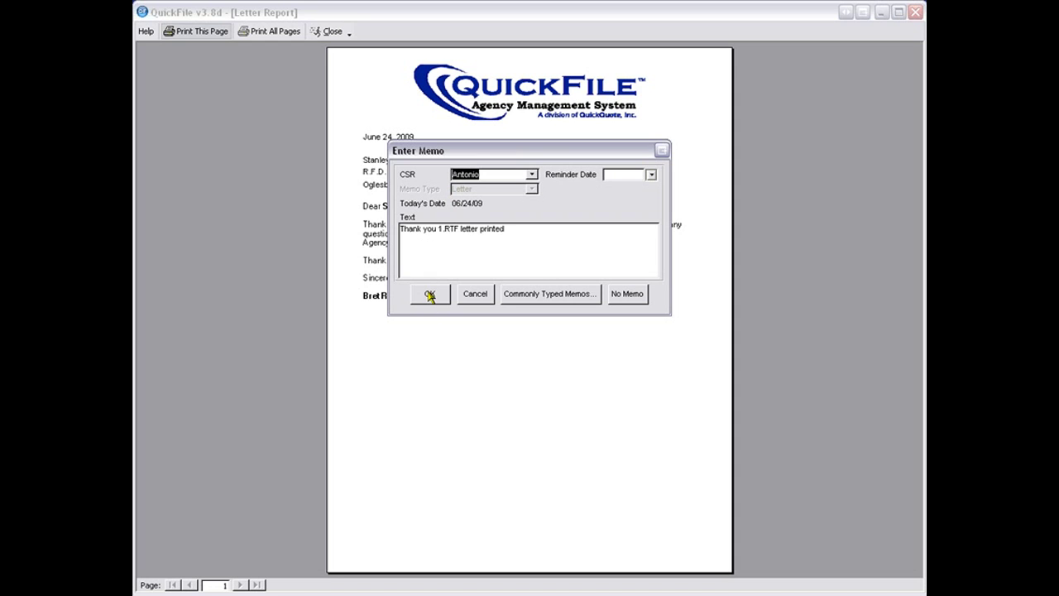
pyautogui.click(429, 296)
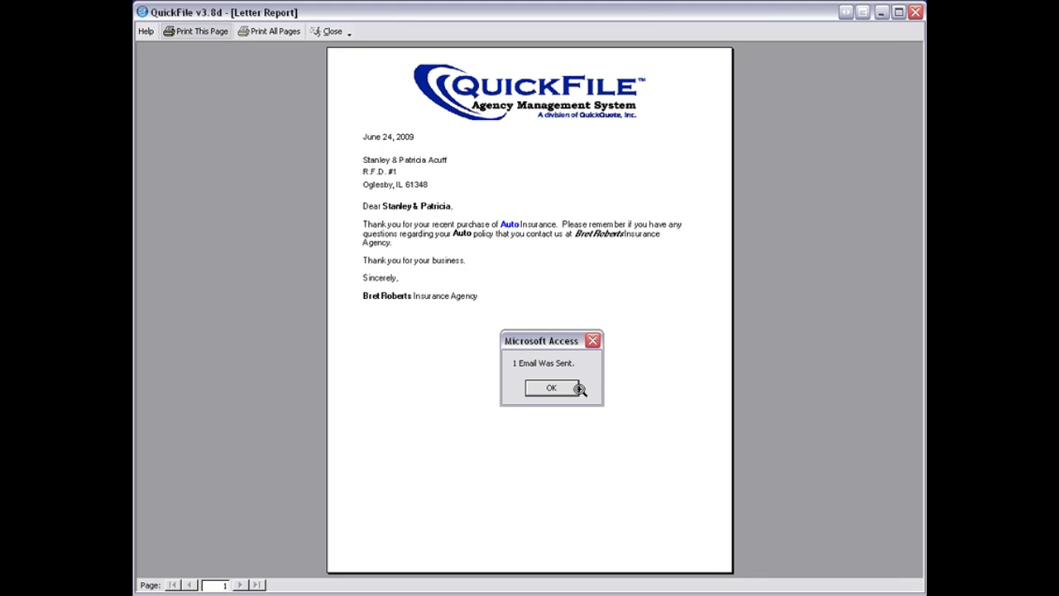
pyautogui.click(571, 388)
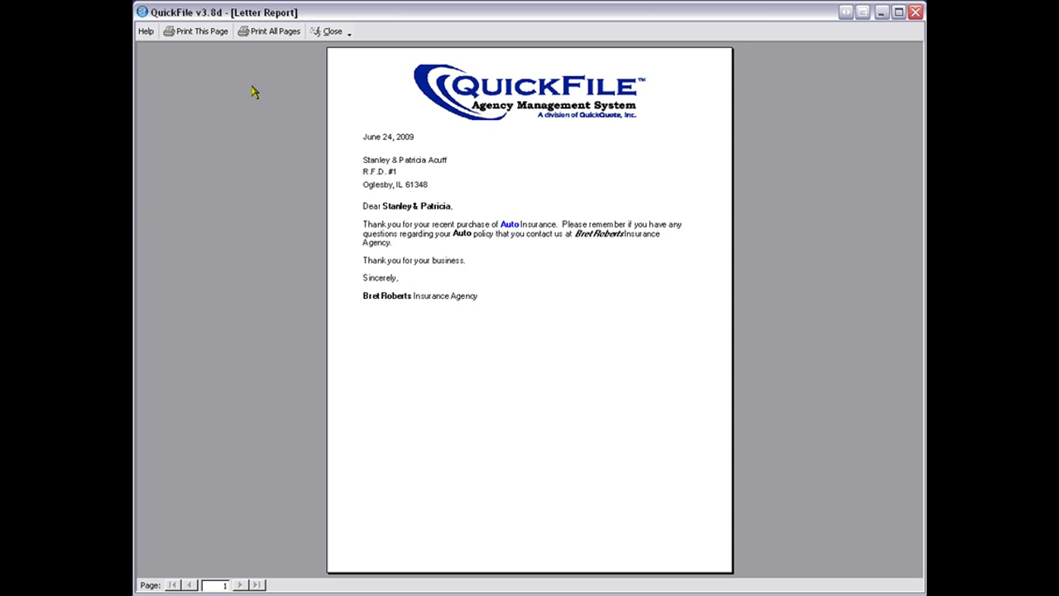
pyautogui.click(181, 37)
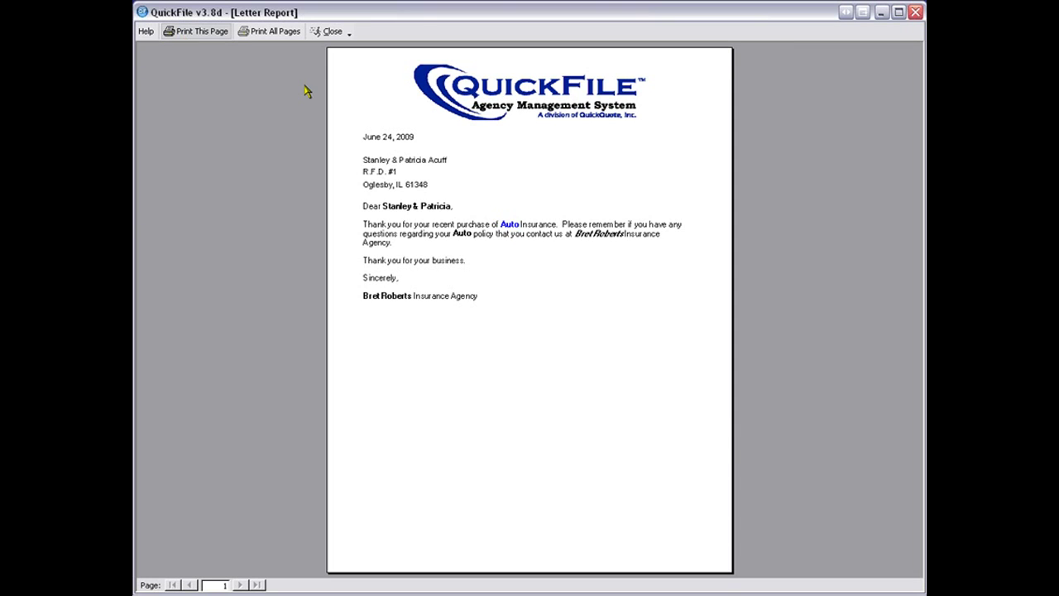
pyautogui.click(431, 296)
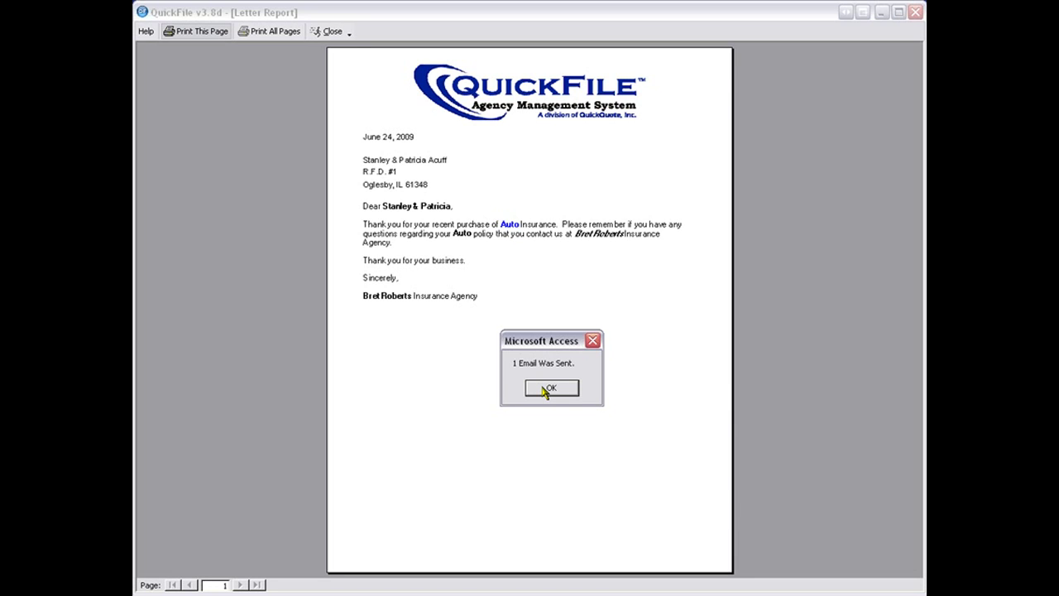
pyautogui.click(550, 388)
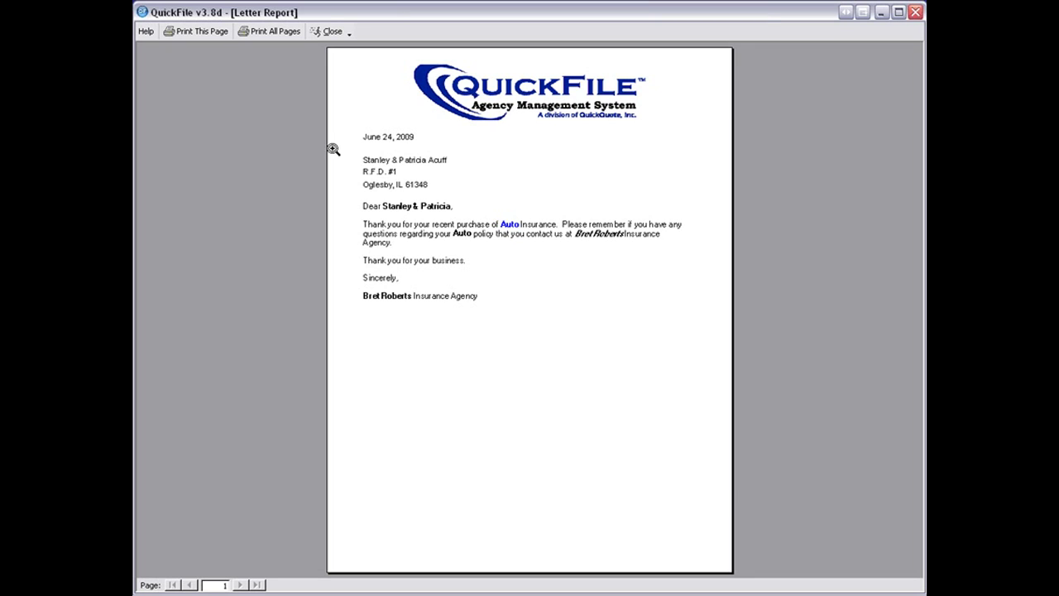
# Close the letter preview without keeping the unprinted letters for later printing, and leave the Mailroom for the main menu.
pyautogui.click(321, 31)
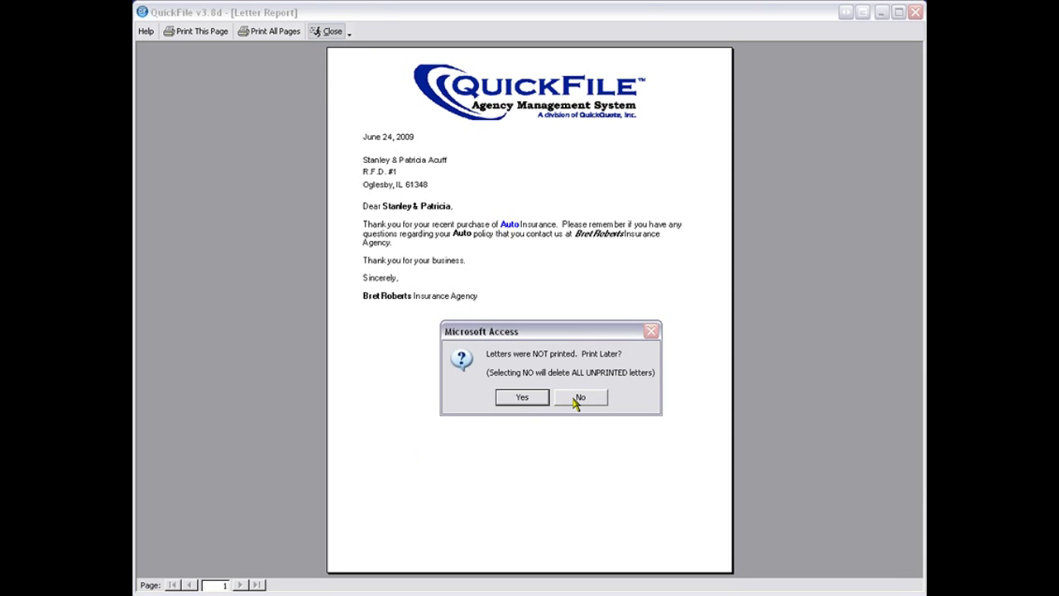
pyautogui.click(574, 397)
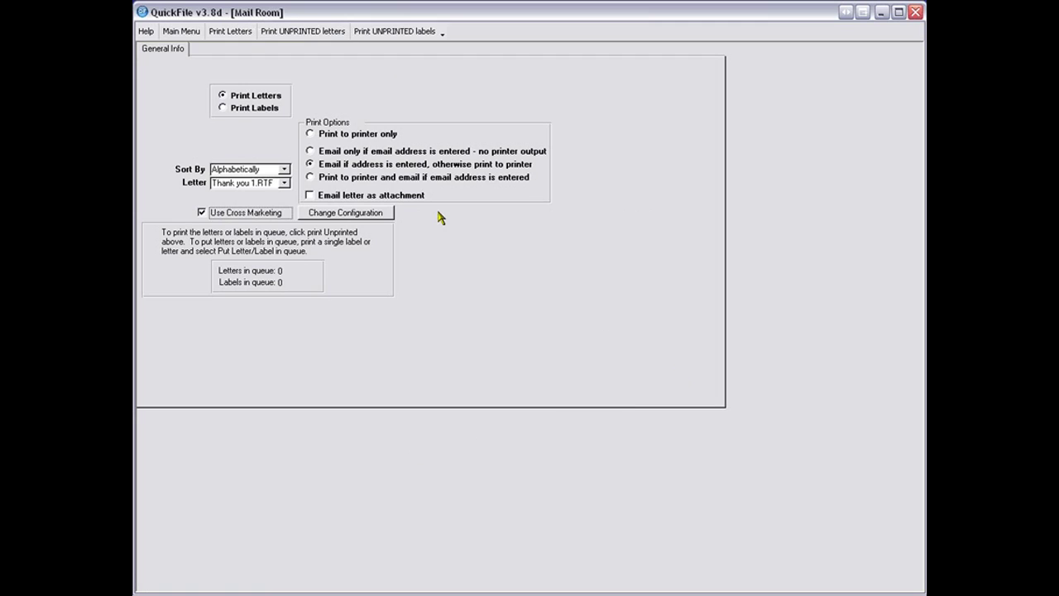
pyautogui.click(186, 34)
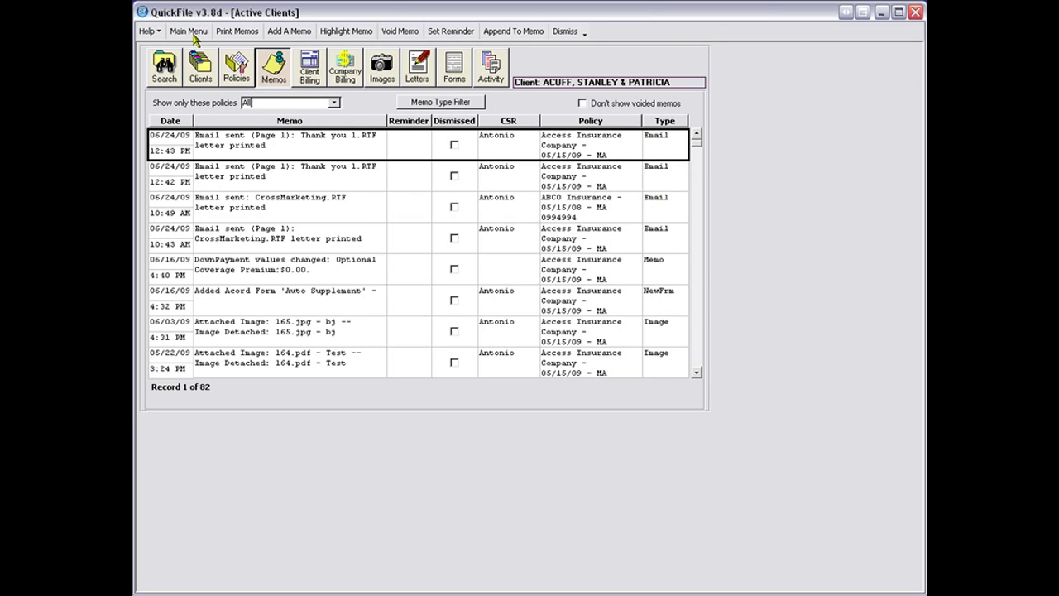
# Leave the client's memos, reopen the Mailroom, and configure cross marketing for customers with Auto but without Homeowners.
pyautogui.click(190, 33)
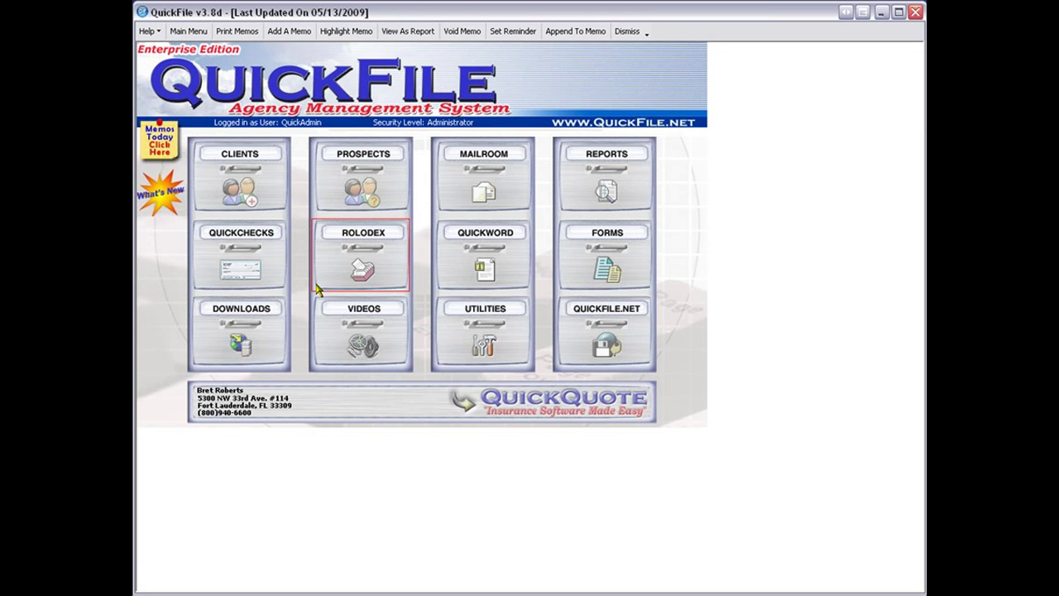
pyautogui.click(460, 189)
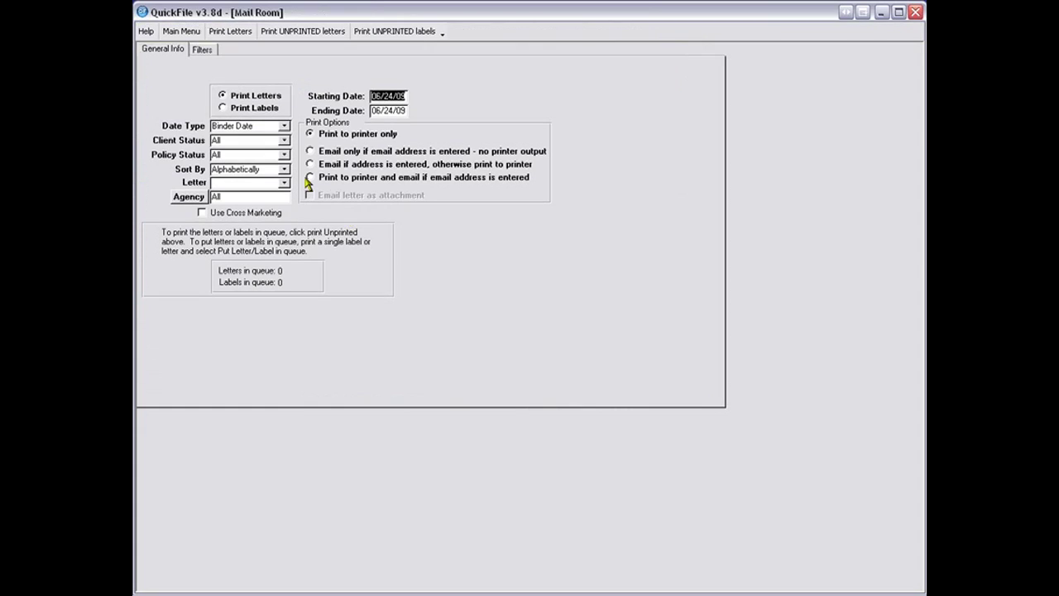
pyautogui.click(202, 213)
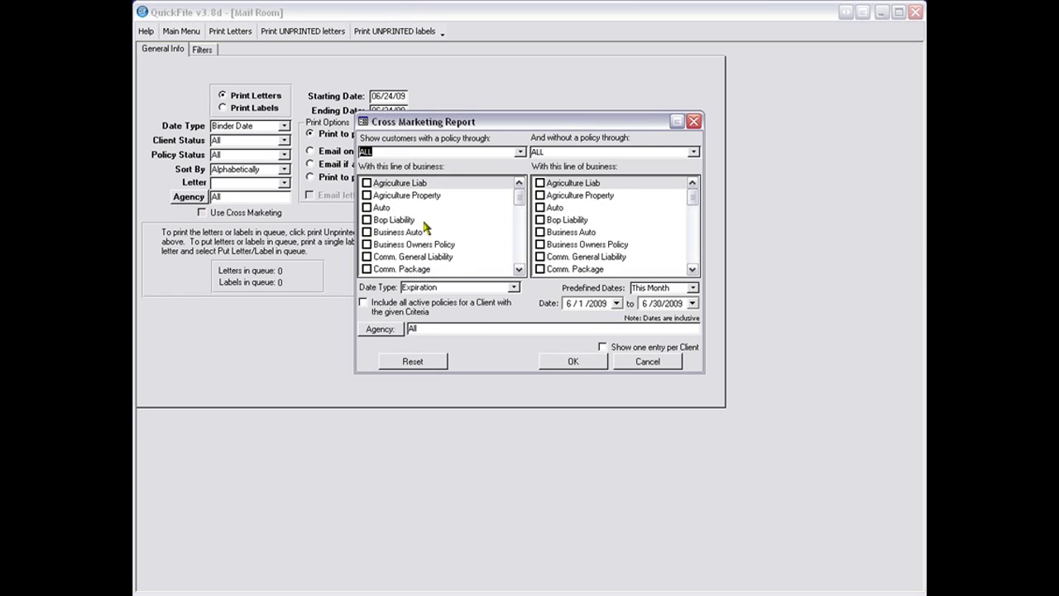
pyautogui.click(368, 207)
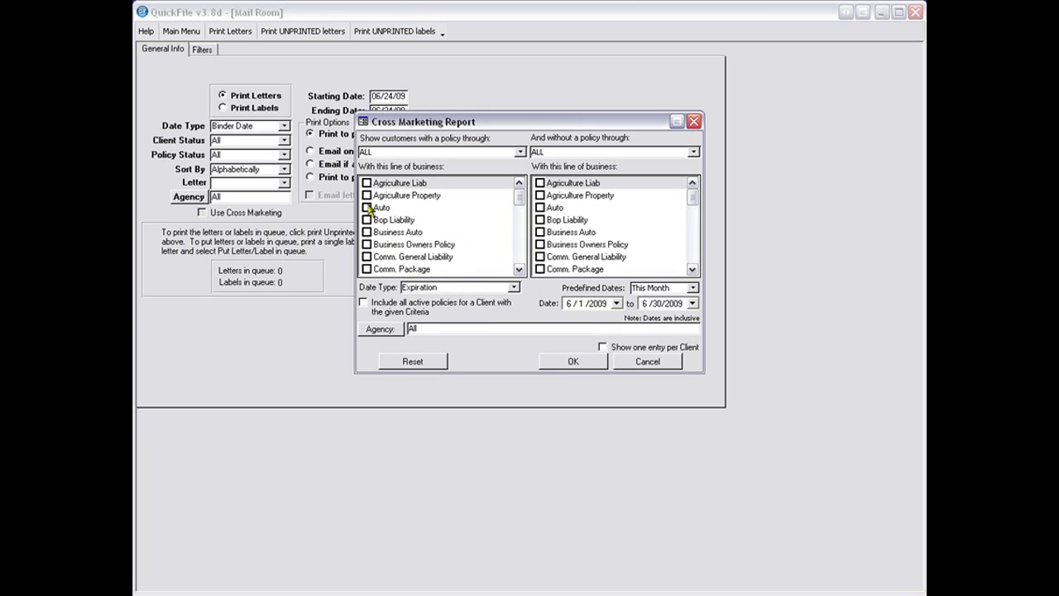
pyautogui.click(367, 208)
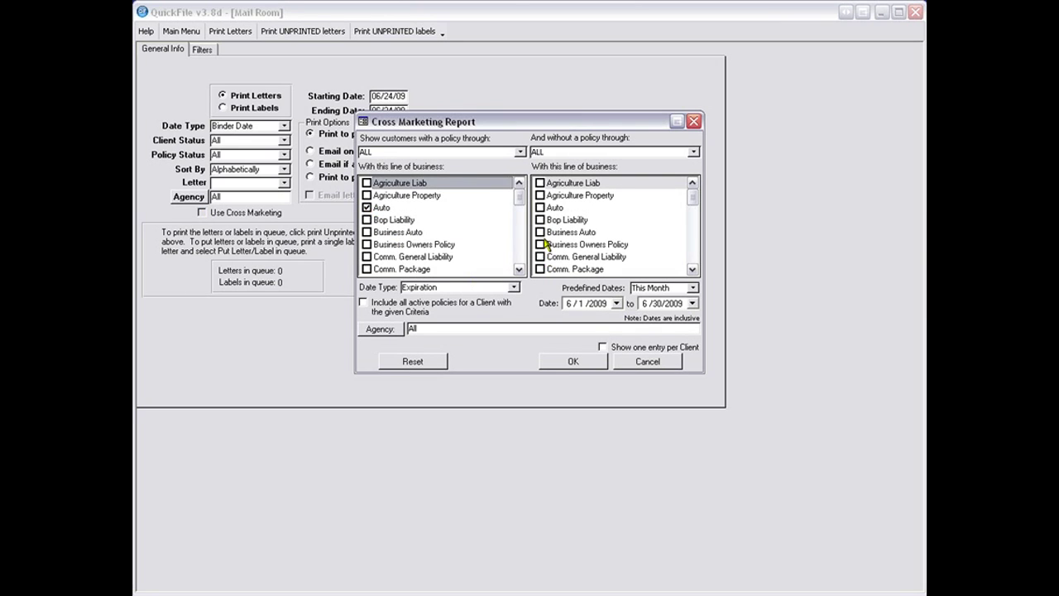
pyautogui.click(692, 269)
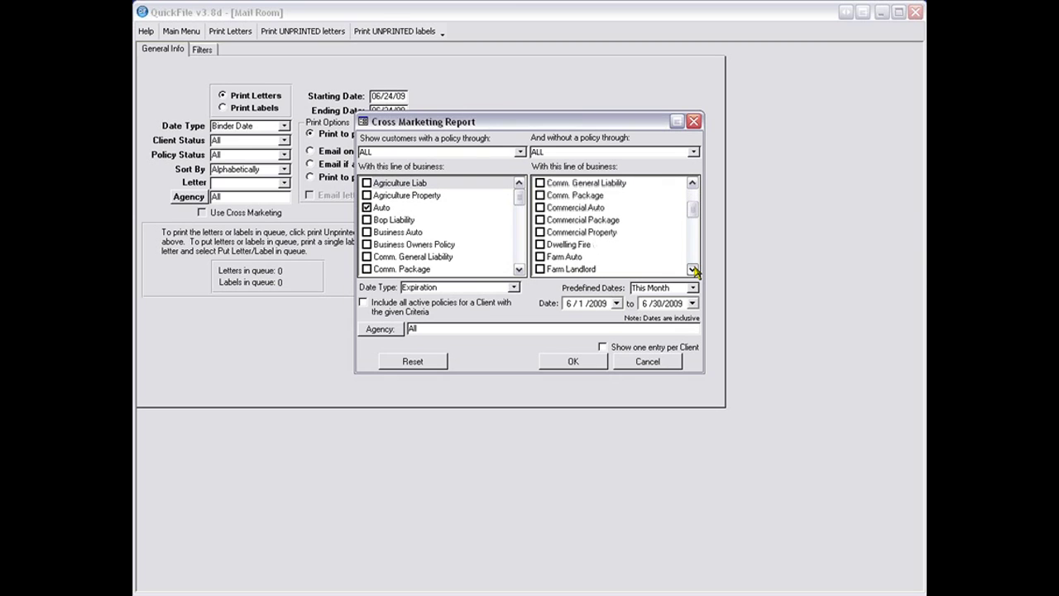
pyautogui.click(693, 268)
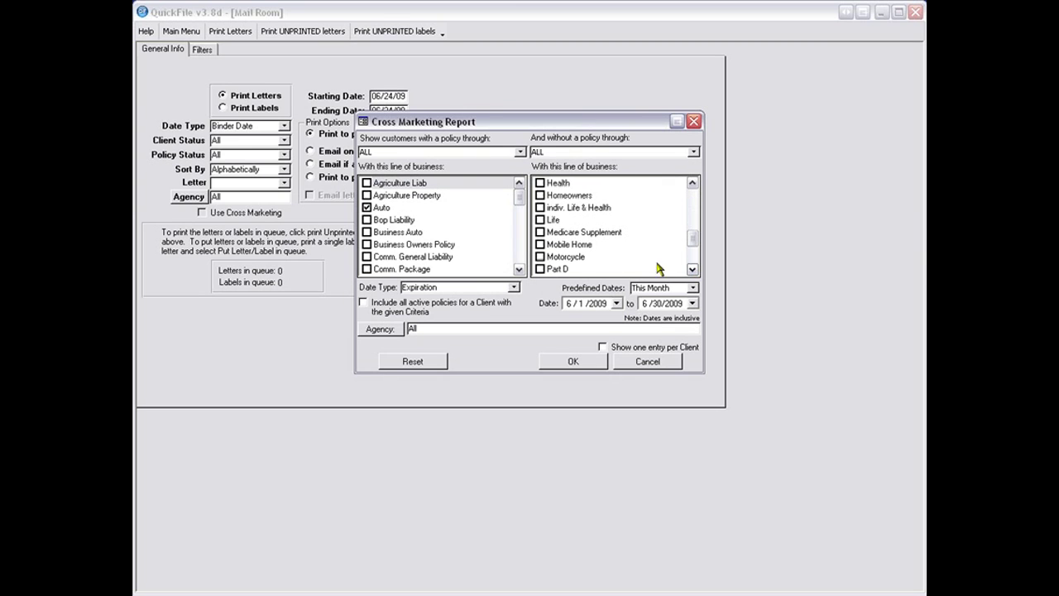
pyautogui.click(540, 195)
# Set the cross-marketing predefined dates to Last Month and the date type to Effective.
pyautogui.click(692, 288)
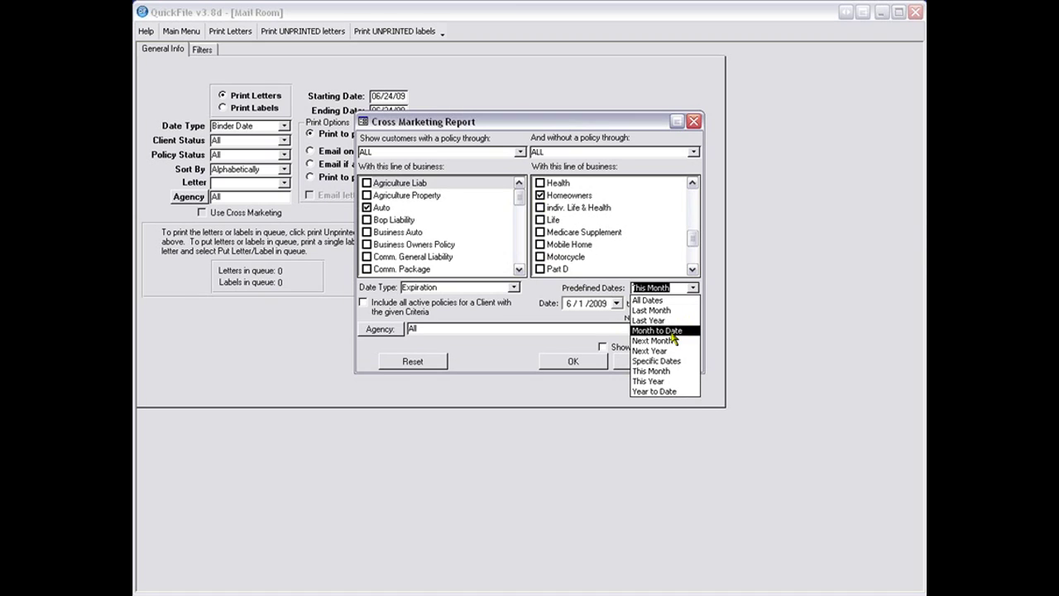
pyautogui.click(662, 311)
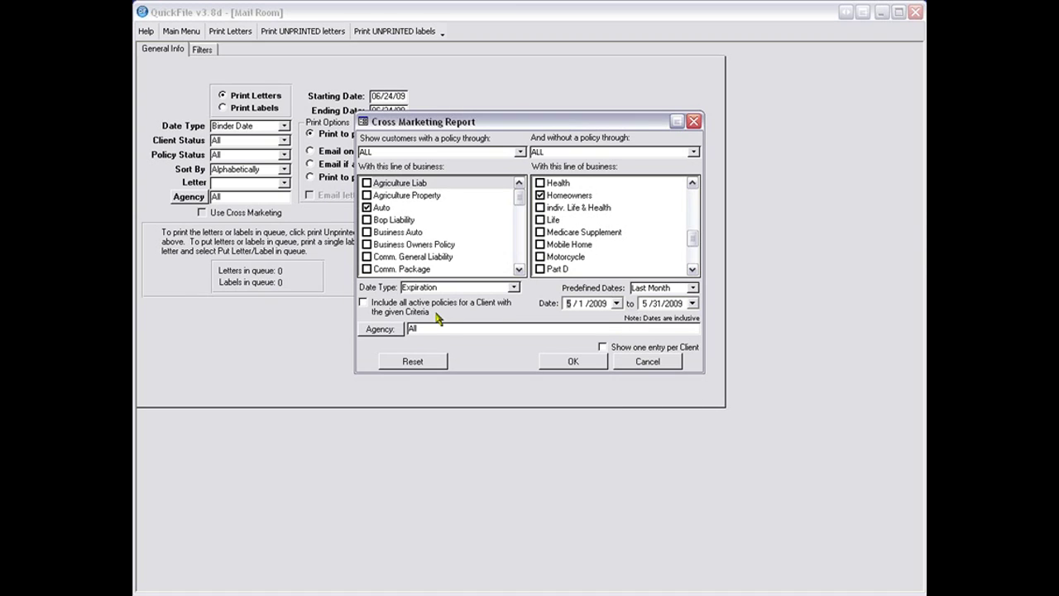
pyautogui.click(513, 287)
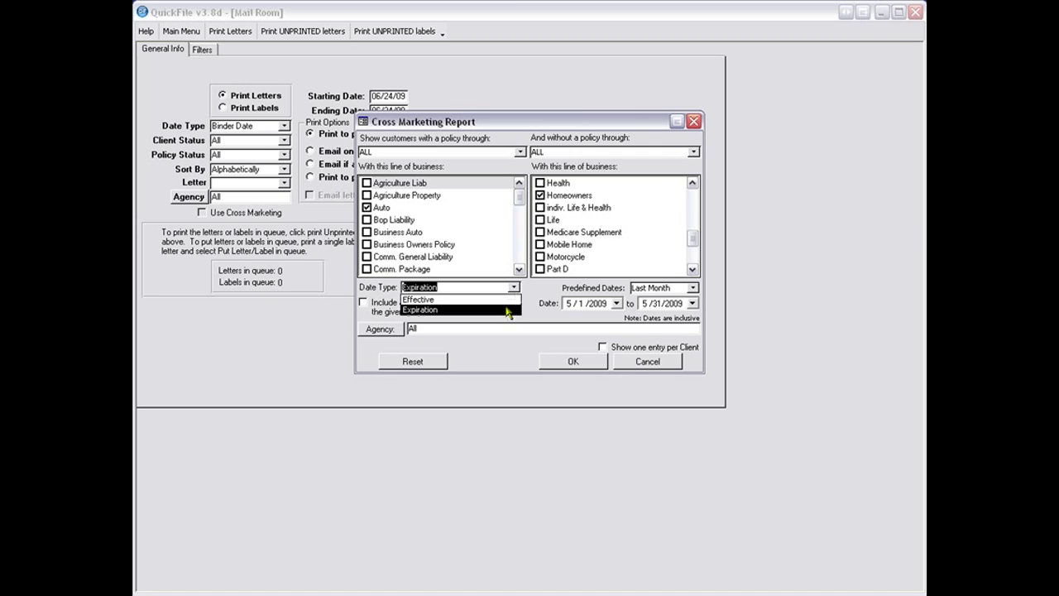
pyautogui.click(506, 300)
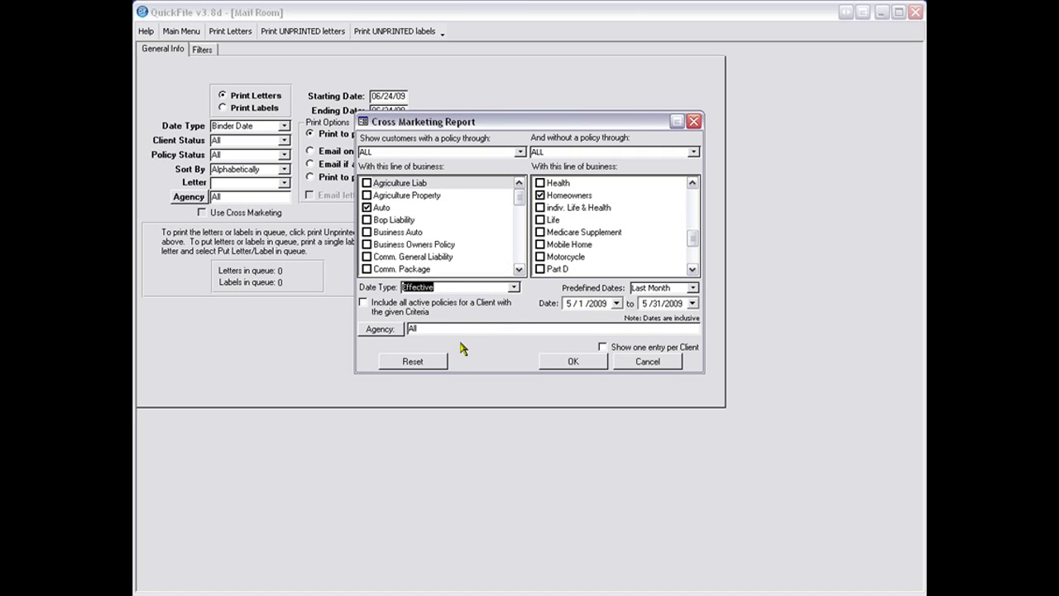
# Accept the cross-marketing configuration and choose CrossMarketing.RTF as the letter.
pyautogui.click(577, 365)
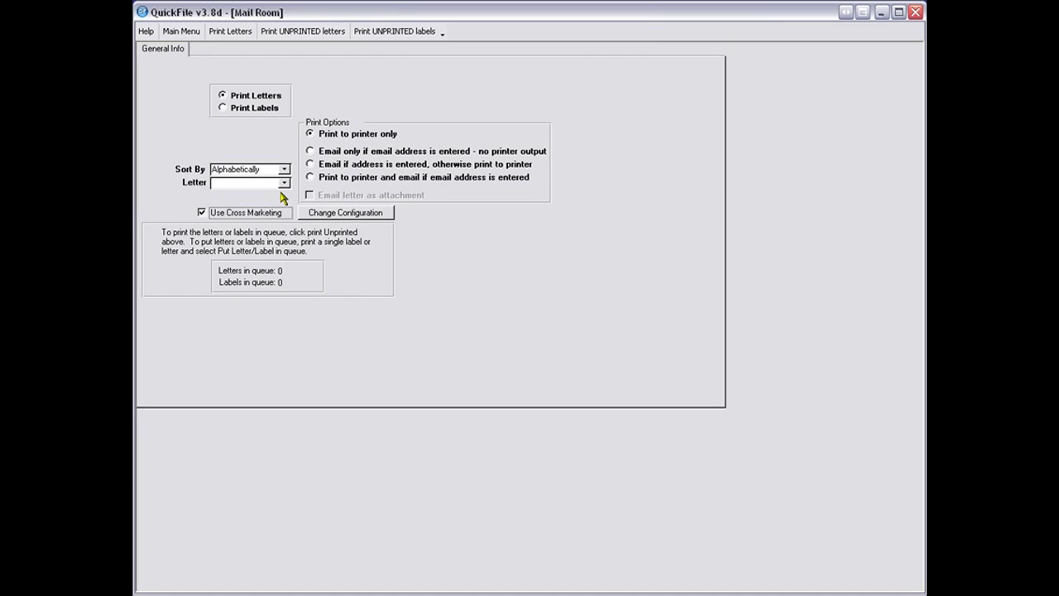
pyautogui.click(283, 183)
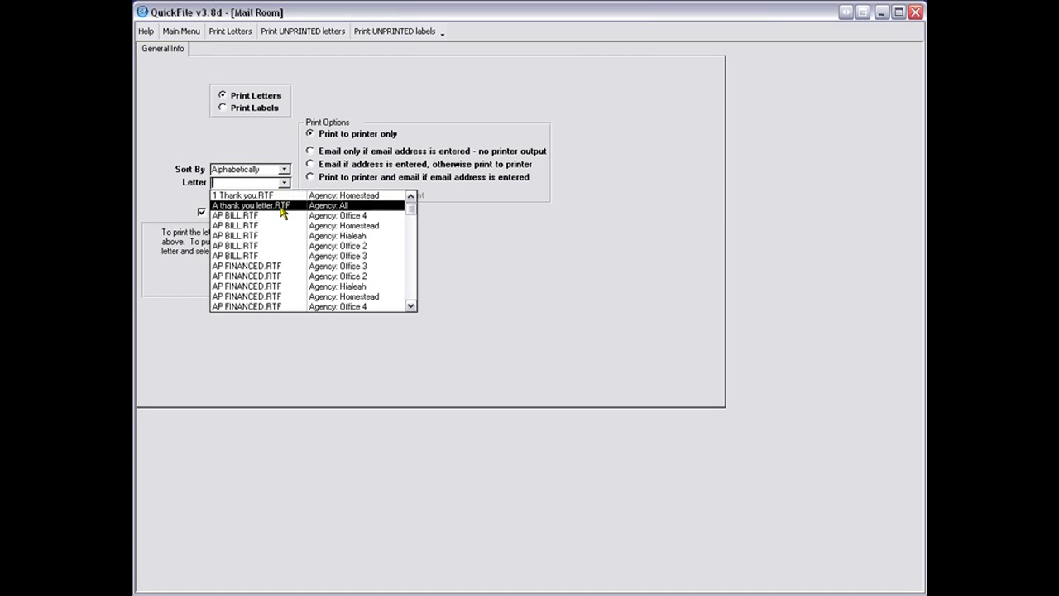
pyautogui.write('crossMarketing.RT')
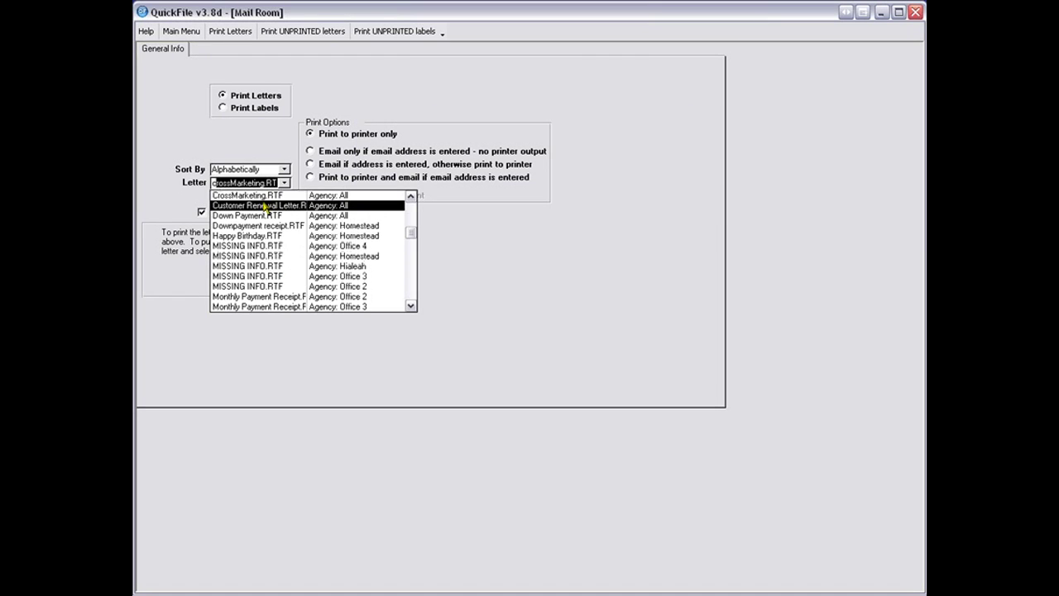
pyautogui.click(256, 197)
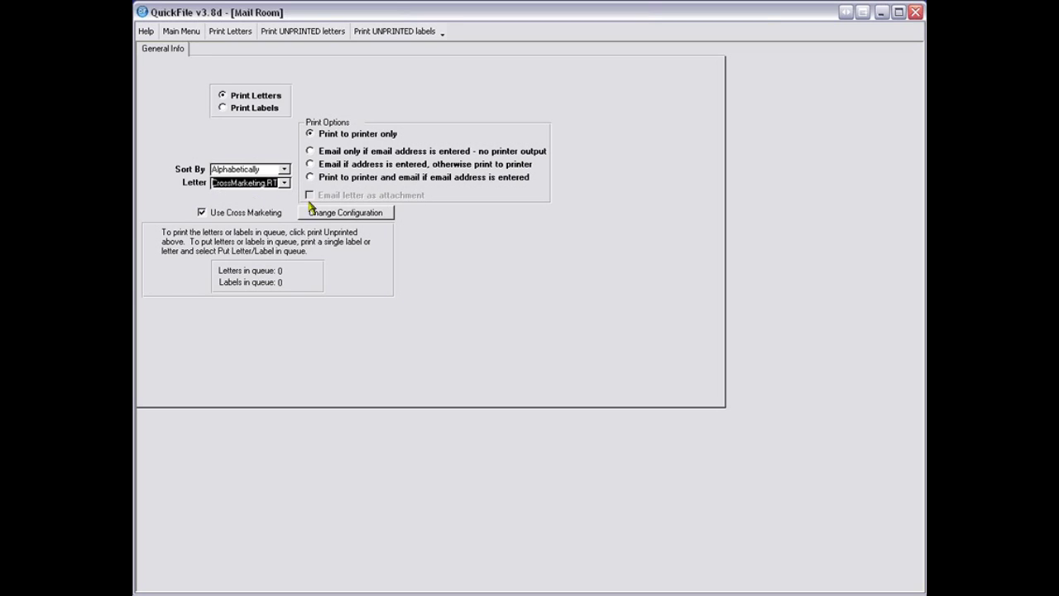
# Preview the cross-marketing letters, then close the preview without keeping the unprinted letters.
pyautogui.click(221, 35)
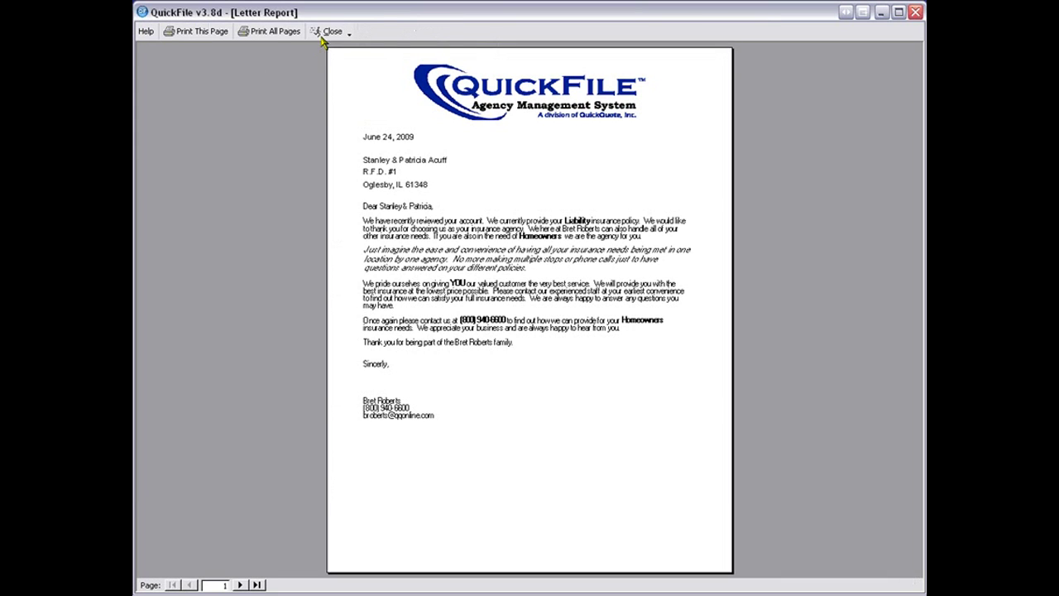
pyautogui.click(326, 33)
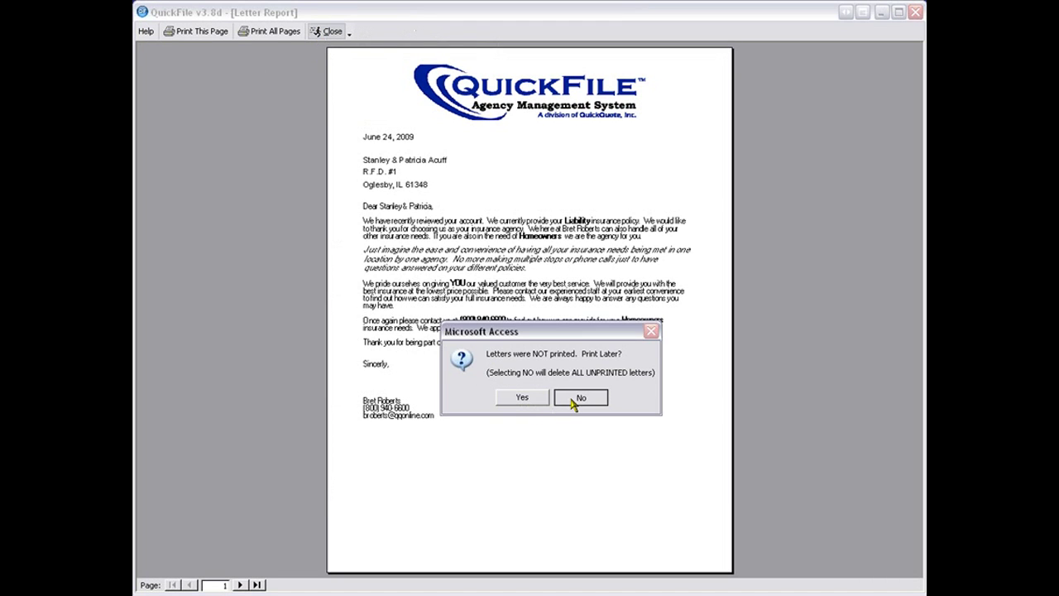
pyautogui.click(576, 399)
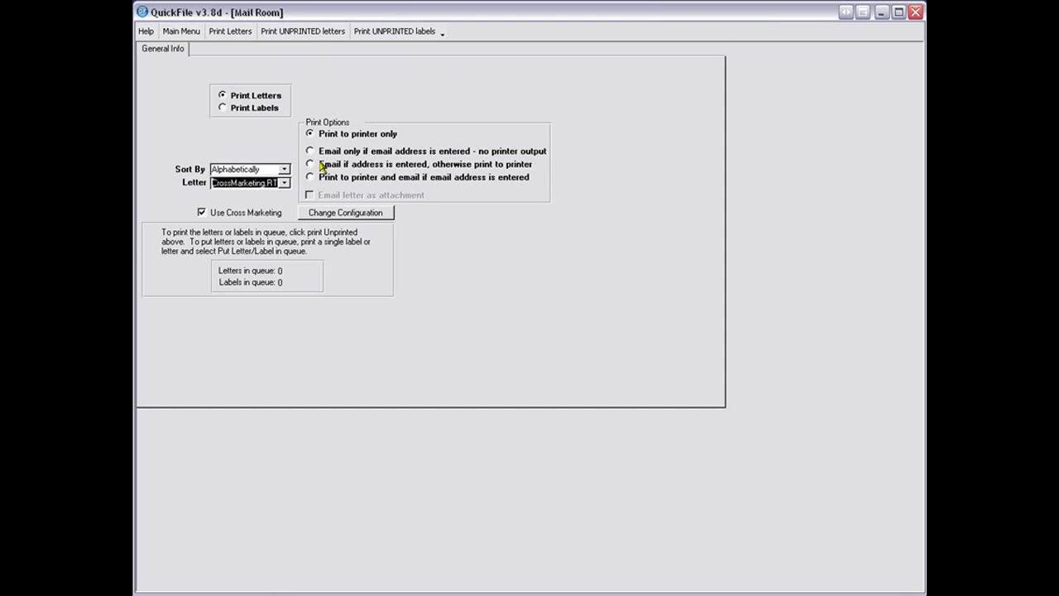
# Set the letters to email if an address is entered, otherwise print, and output all pages with the default memo.
pyautogui.click(313, 165)
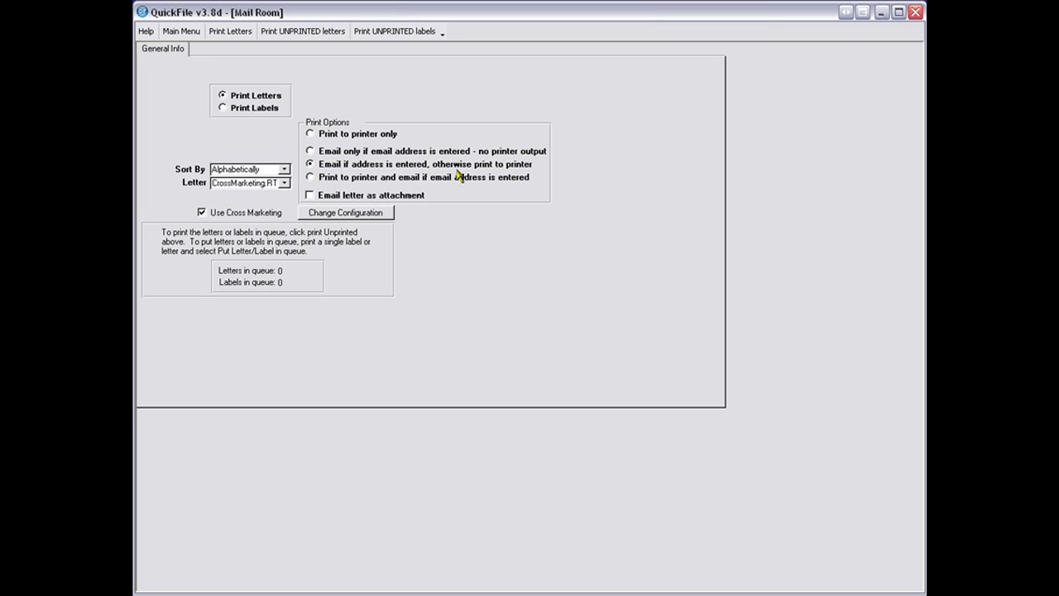
pyautogui.click(235, 35)
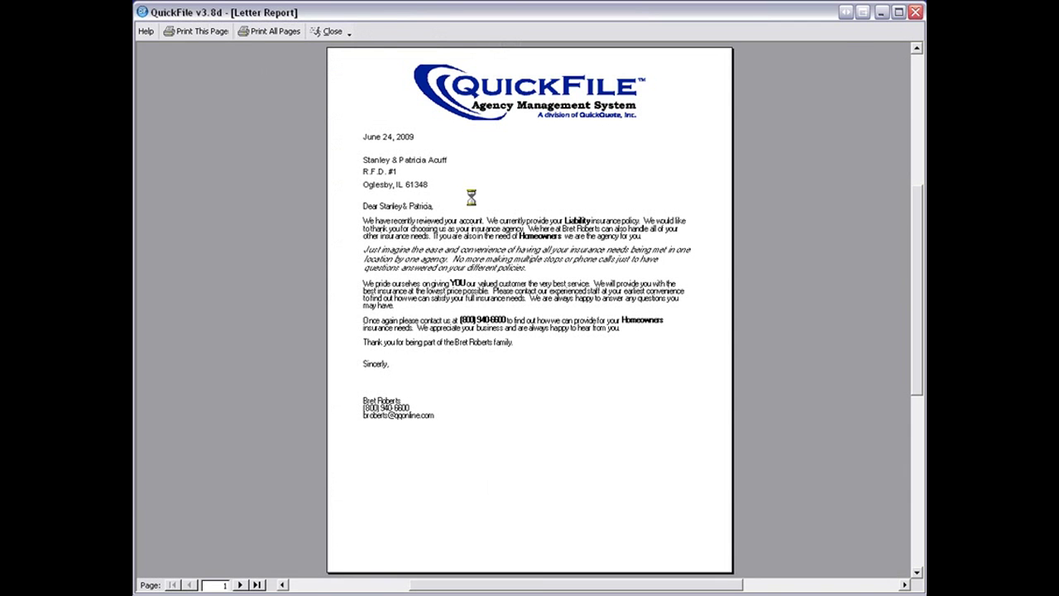
pyautogui.click(444, 187)
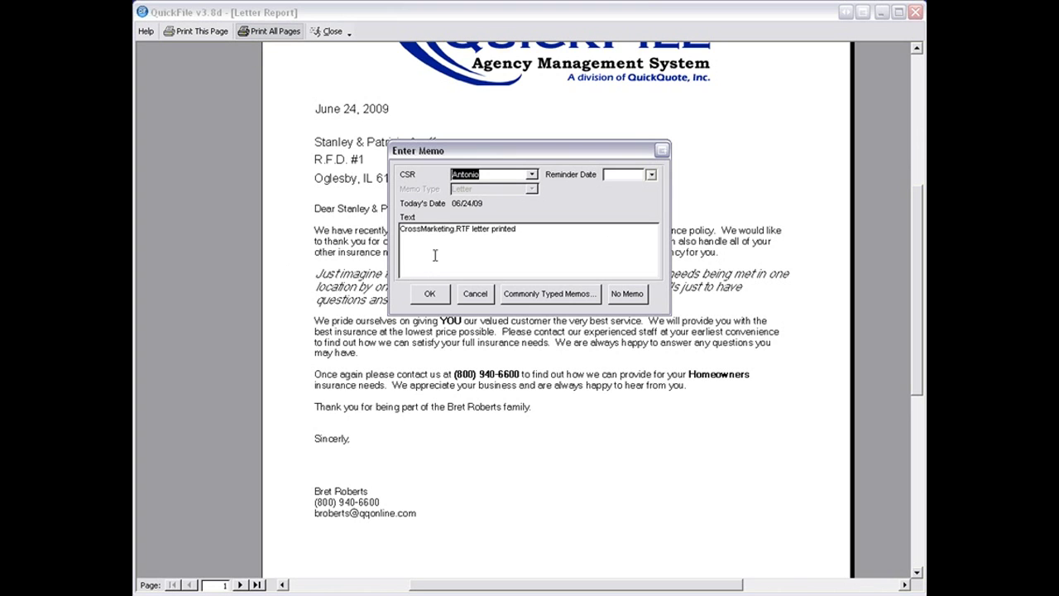
pyautogui.click(436, 299)
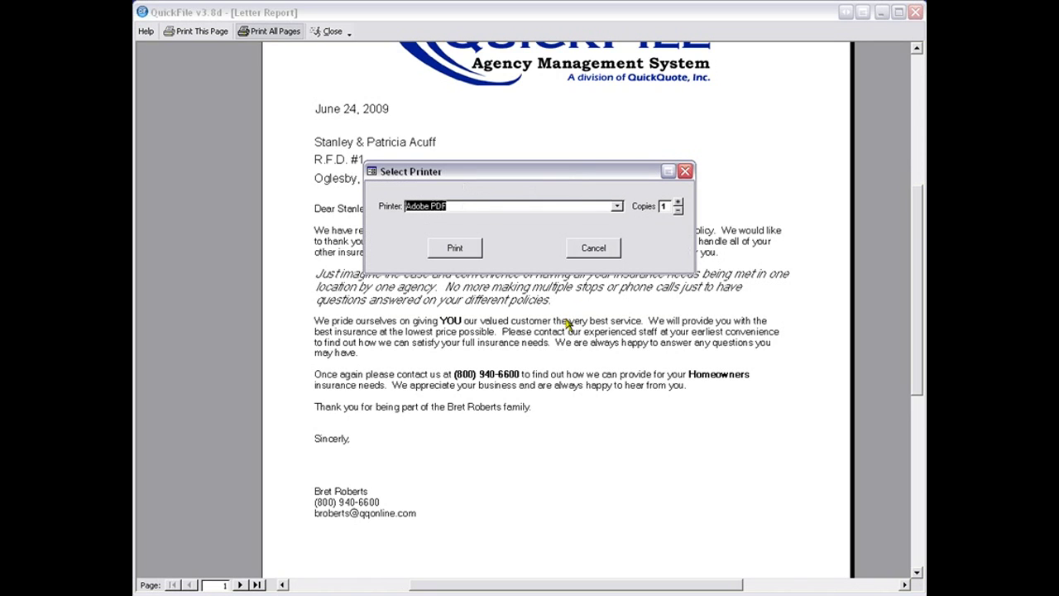
# Print the letters that cannot be emailed on HP Photosmart C4200 series (Copy 1) and acknowledge the resulting messages.
pyautogui.click(618, 206)
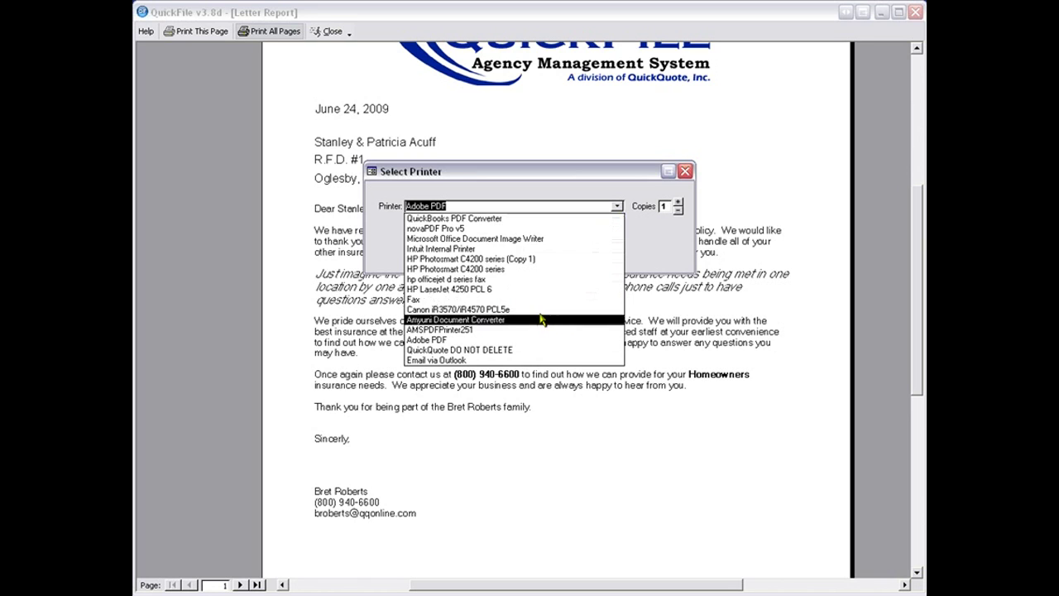
pyautogui.click(537, 263)
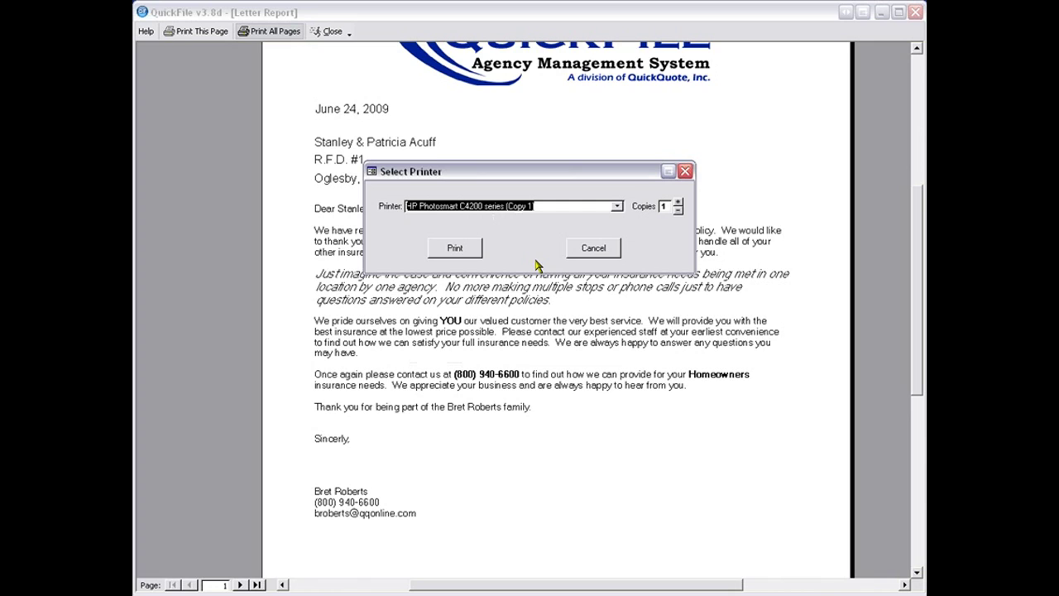
pyautogui.click(454, 248)
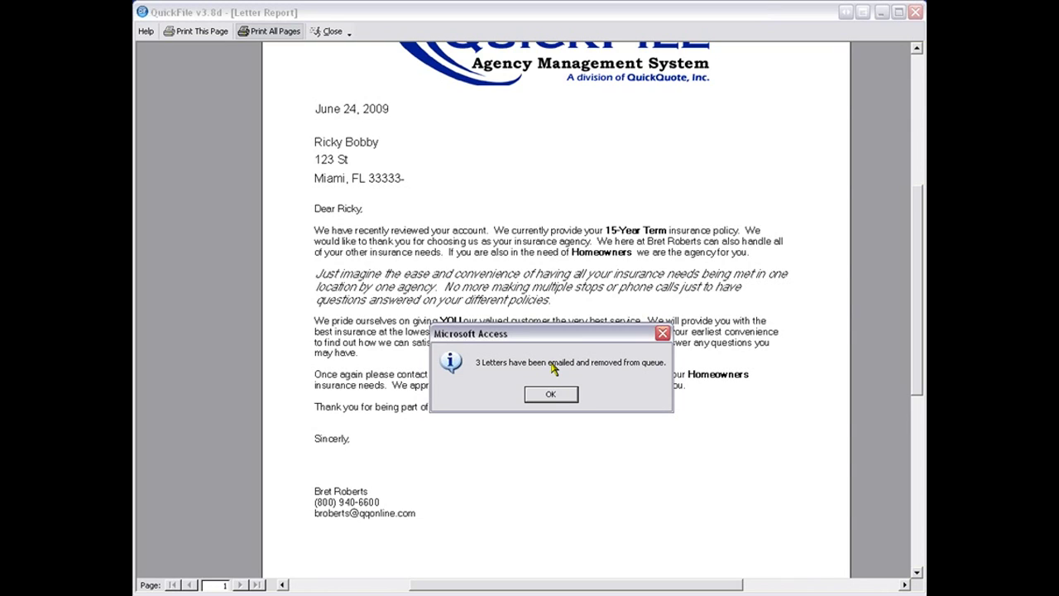
pyautogui.click(551, 396)
pyautogui.click(544, 398)
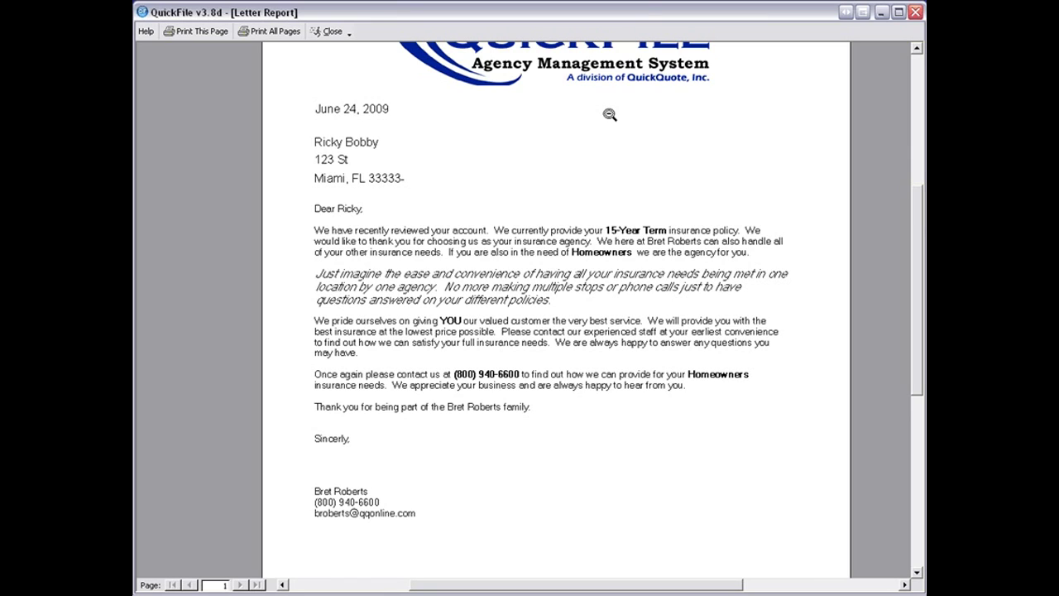
# Close the preview, generate the cross-marketing letters again, and close them keeping the unprinted letters for later printing.
pyautogui.click(323, 32)
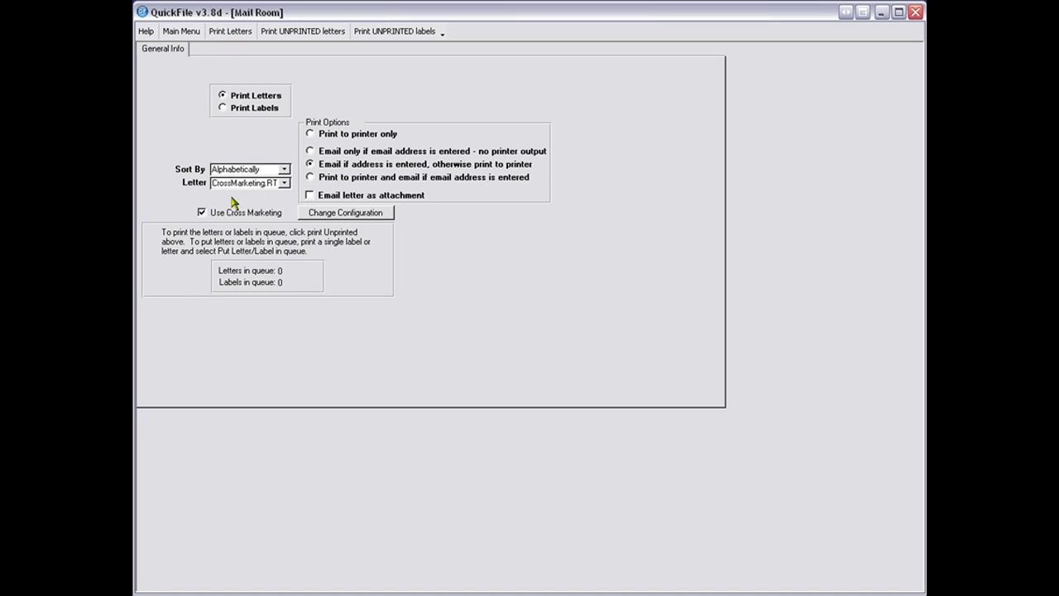
pyautogui.click(235, 35)
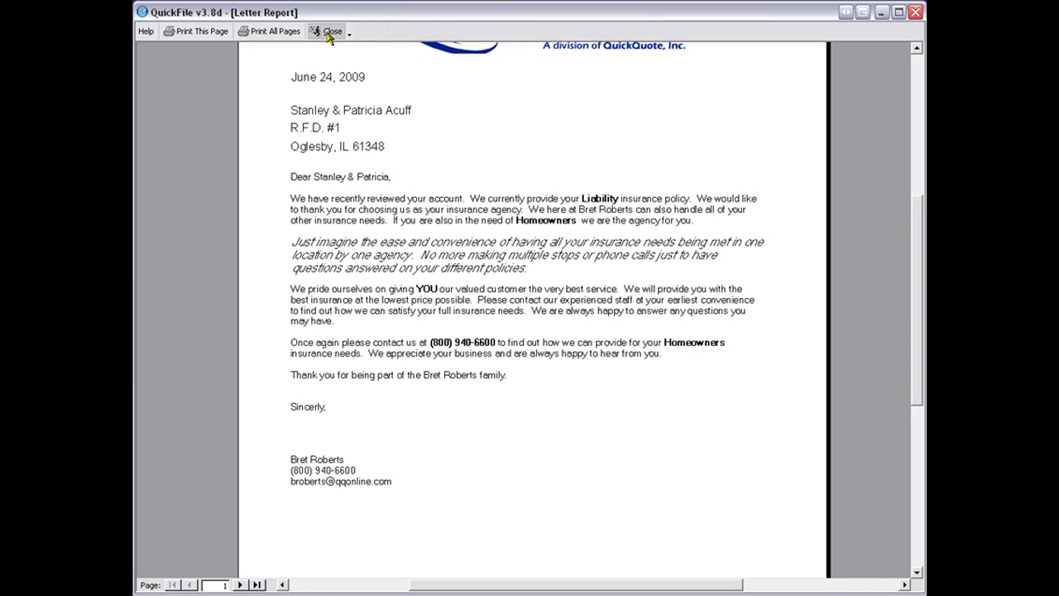
pyautogui.click(329, 33)
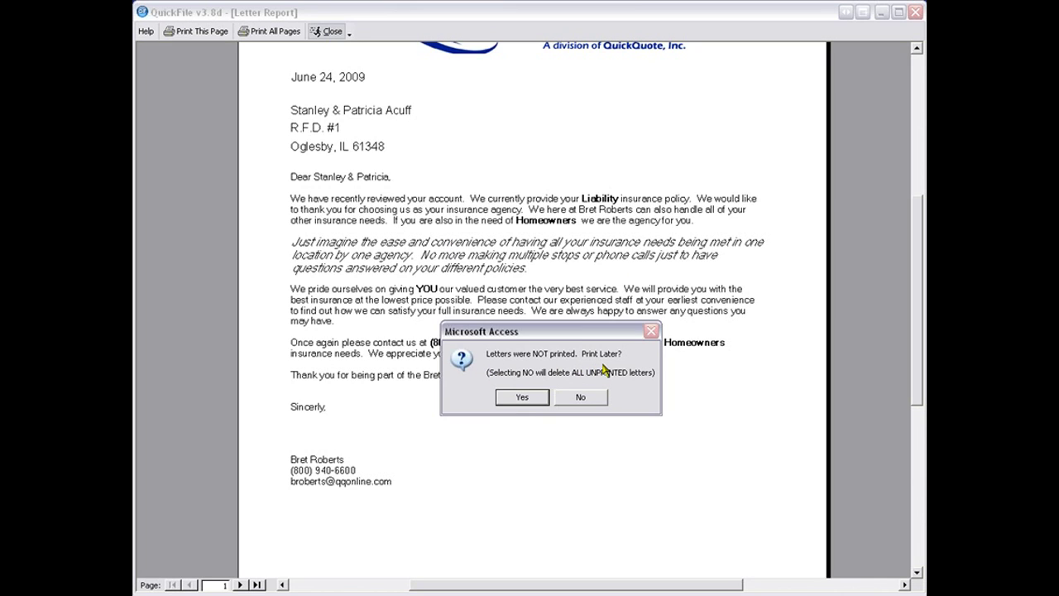
pyautogui.click(522, 397)
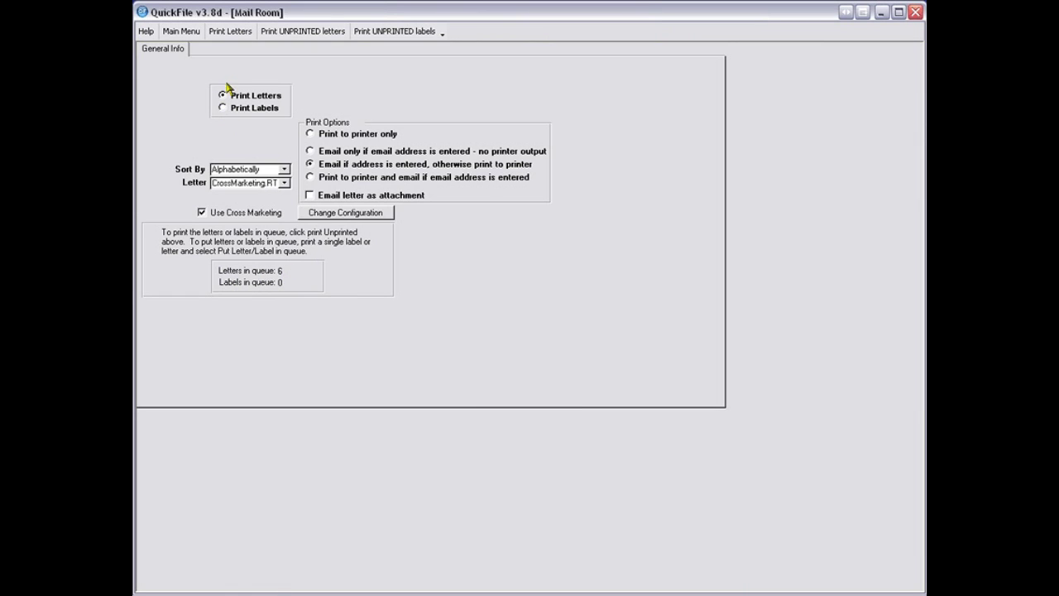
# Turn off cross marketing, set the date type to Effective Date, and choose the Thank you 1.RTF letter for all agencies.
pyautogui.click(202, 213)
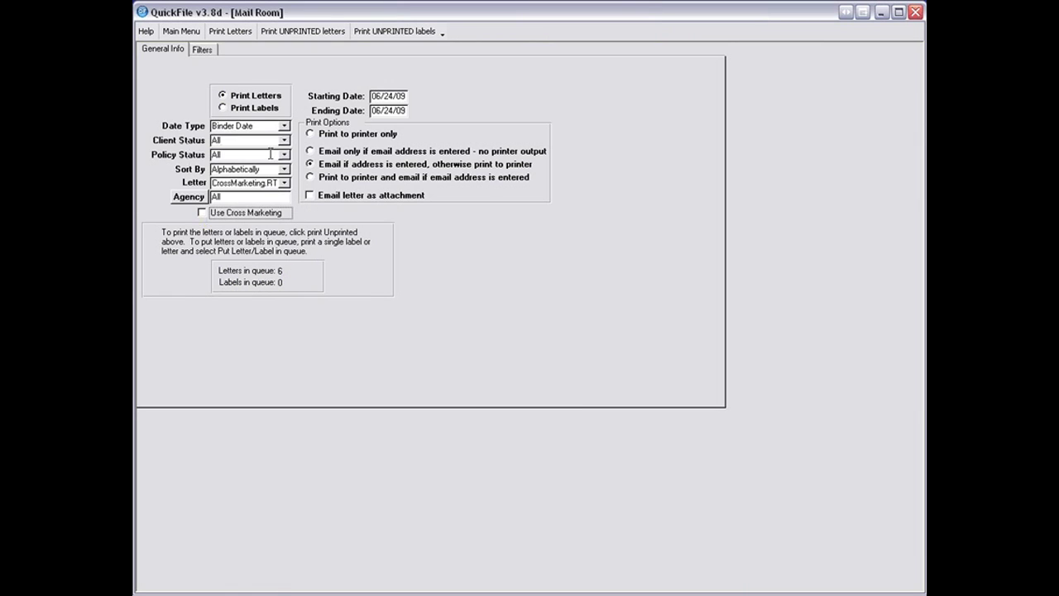
pyautogui.click(285, 126)
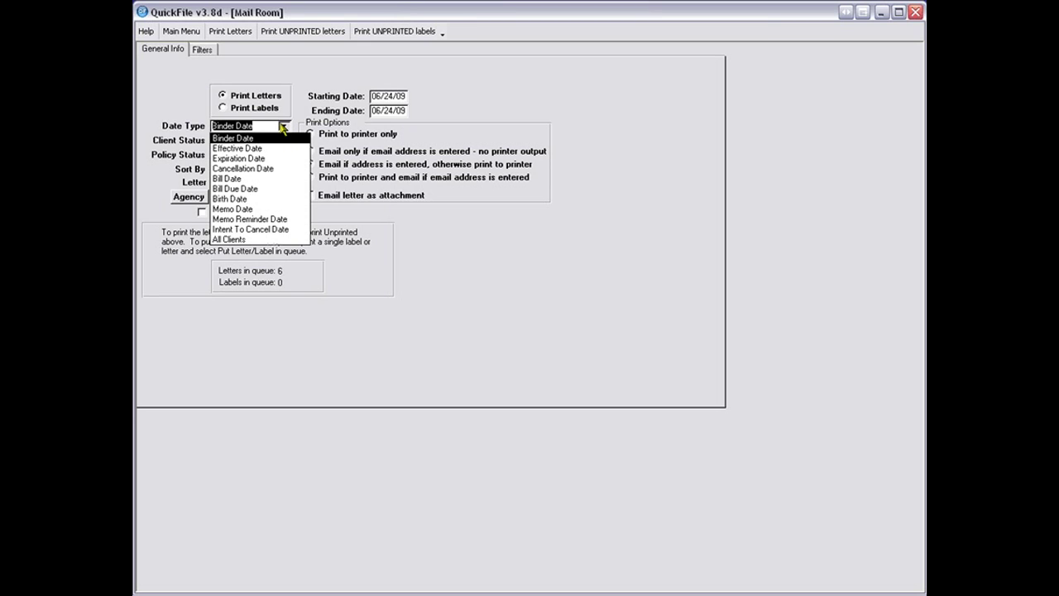
pyautogui.click(265, 147)
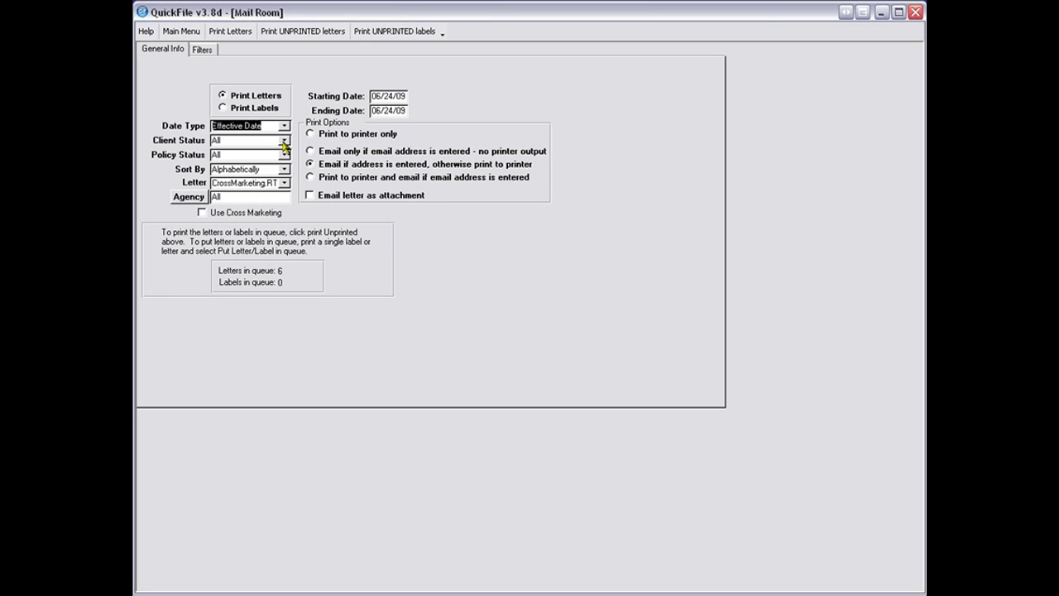
pyautogui.click(285, 183)
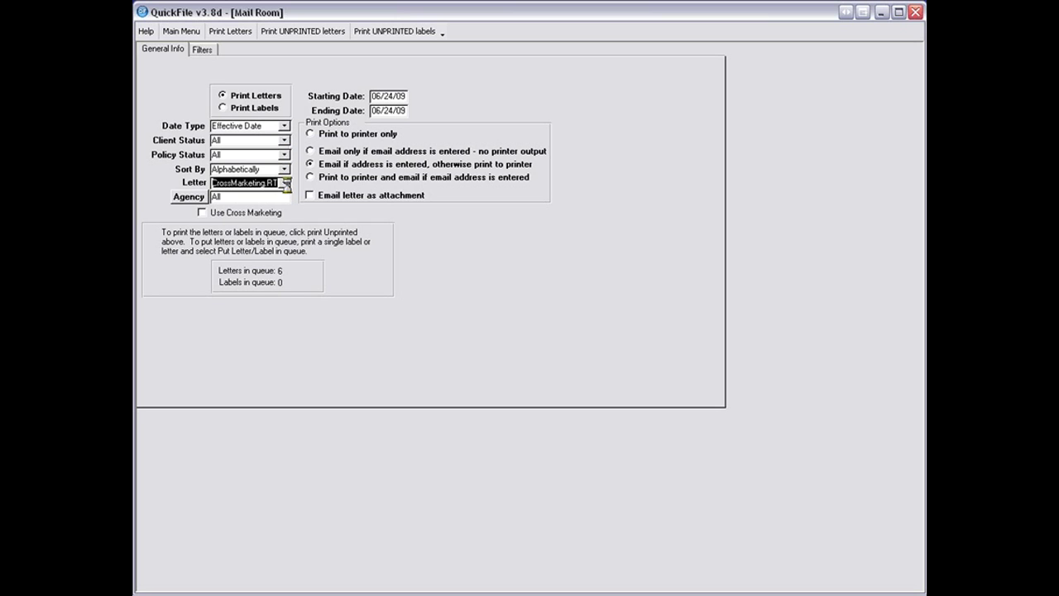
pyautogui.click(409, 307)
pyautogui.moveTo(410, 307); pyautogui.dragTo(410, 307)
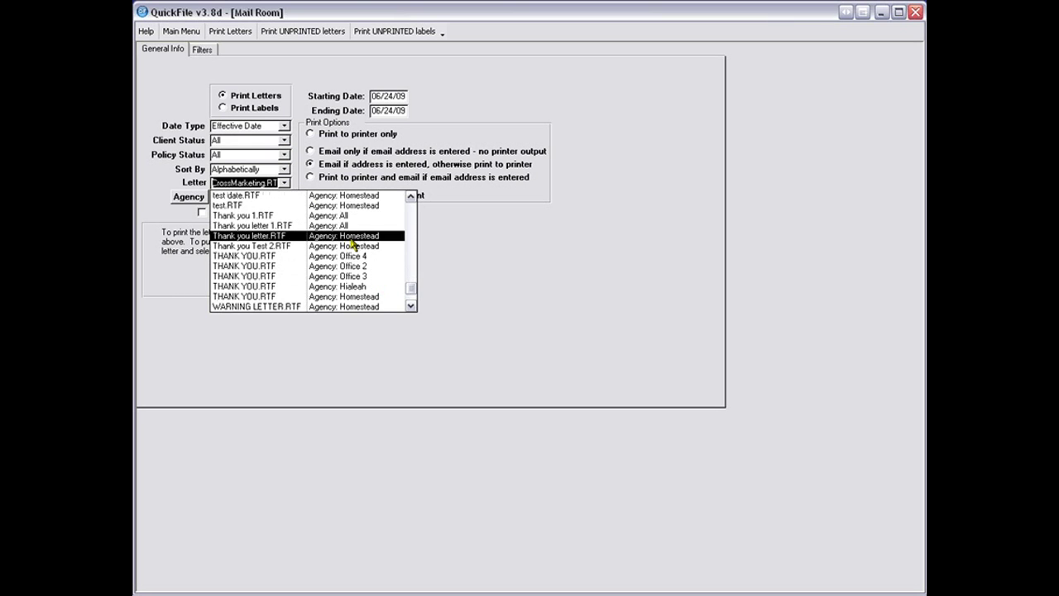
pyautogui.click(335, 215)
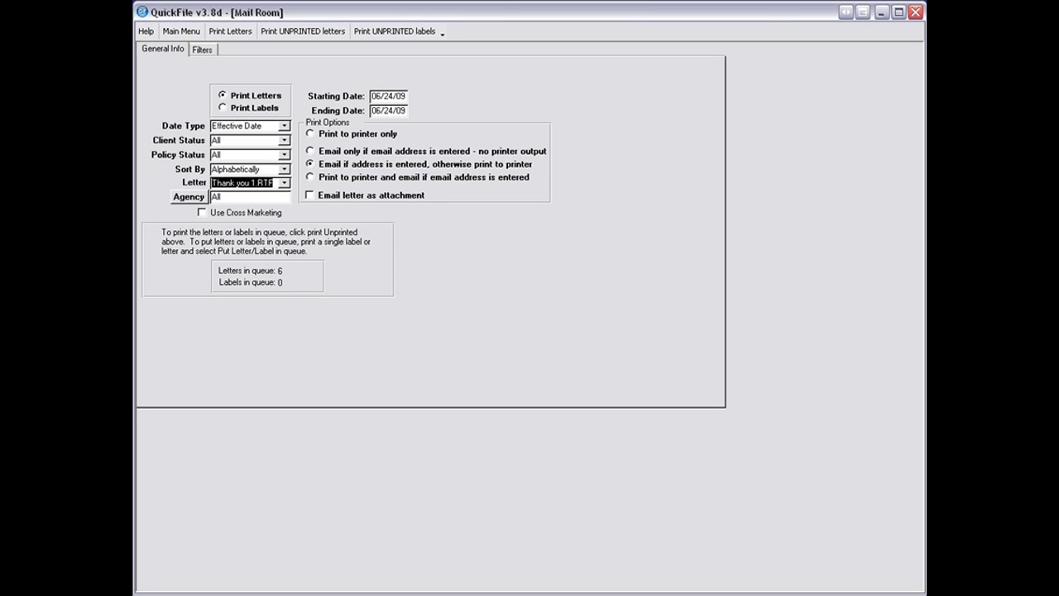
# Set the starting date to 04/01/09 and try to generate the thank-you letters by effective date.
pyautogui.click(406, 98)
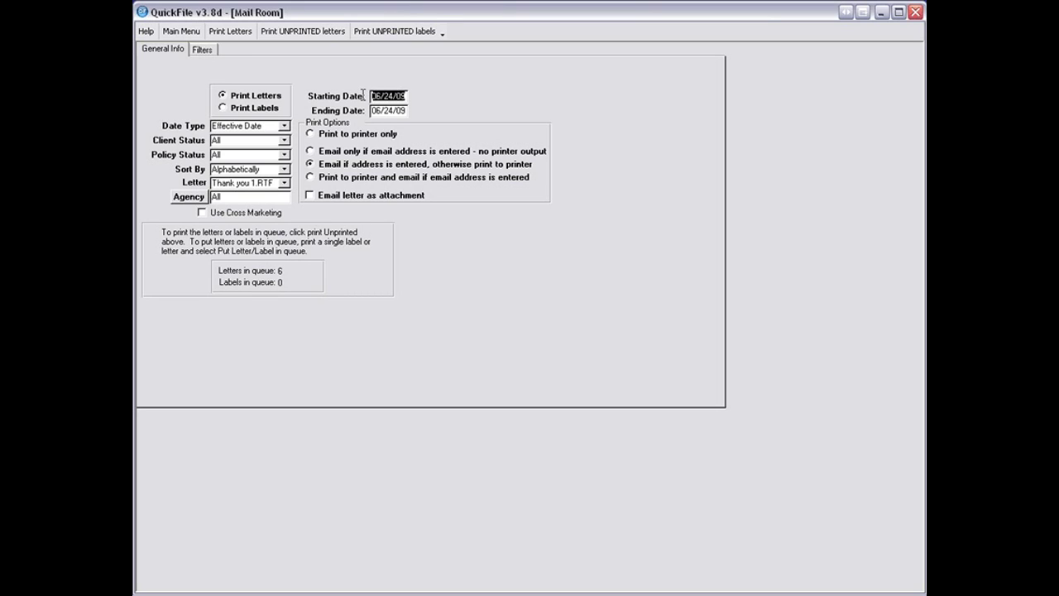
pyautogui.click(373, 96)
pyautogui.write('04/01/09')
pyautogui.click(231, 30)
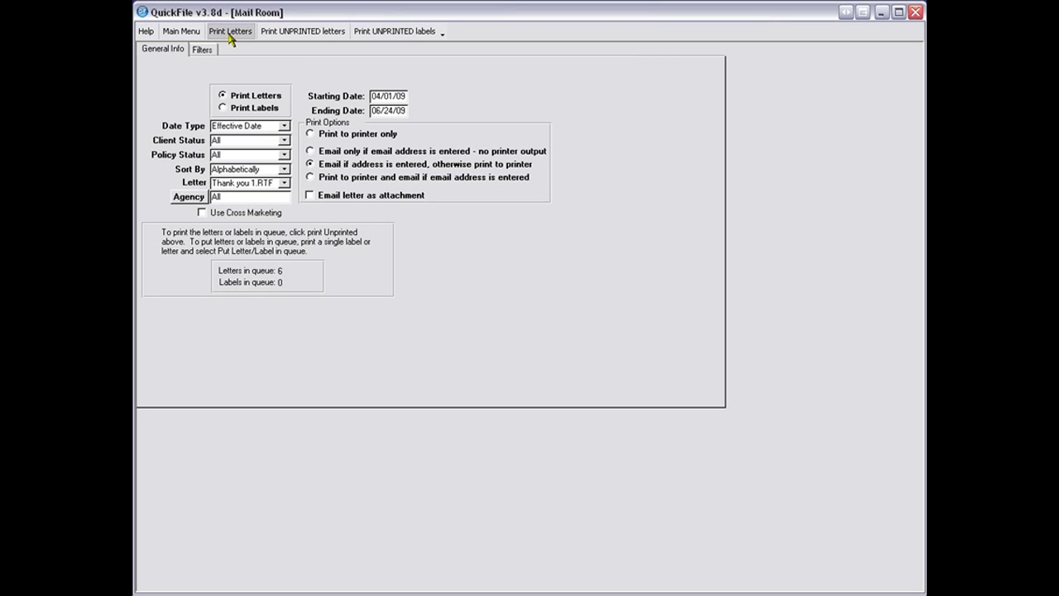
pyautogui.click(231, 30)
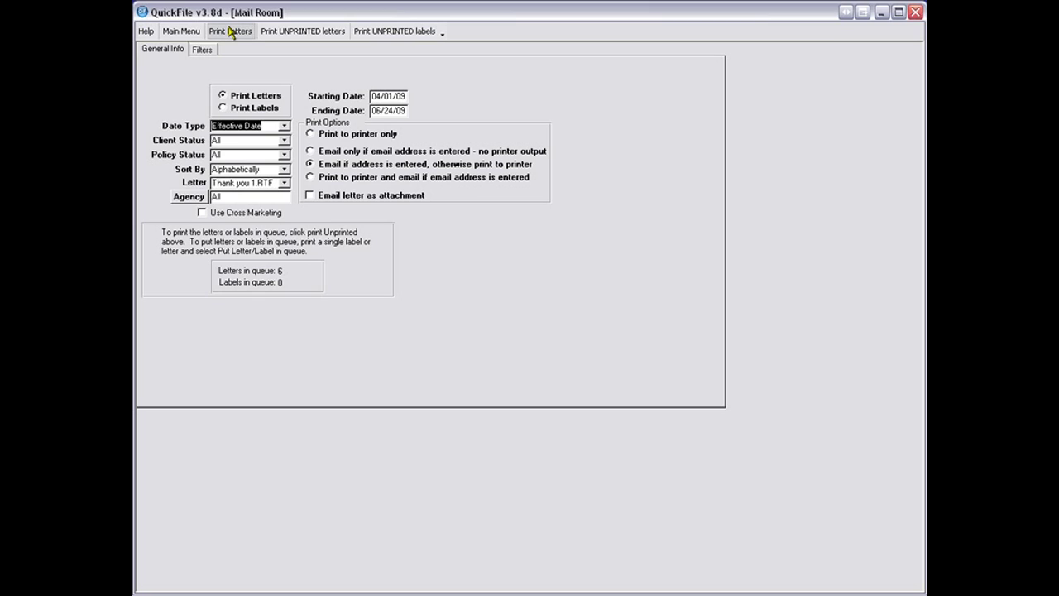
pyautogui.click(550, 396)
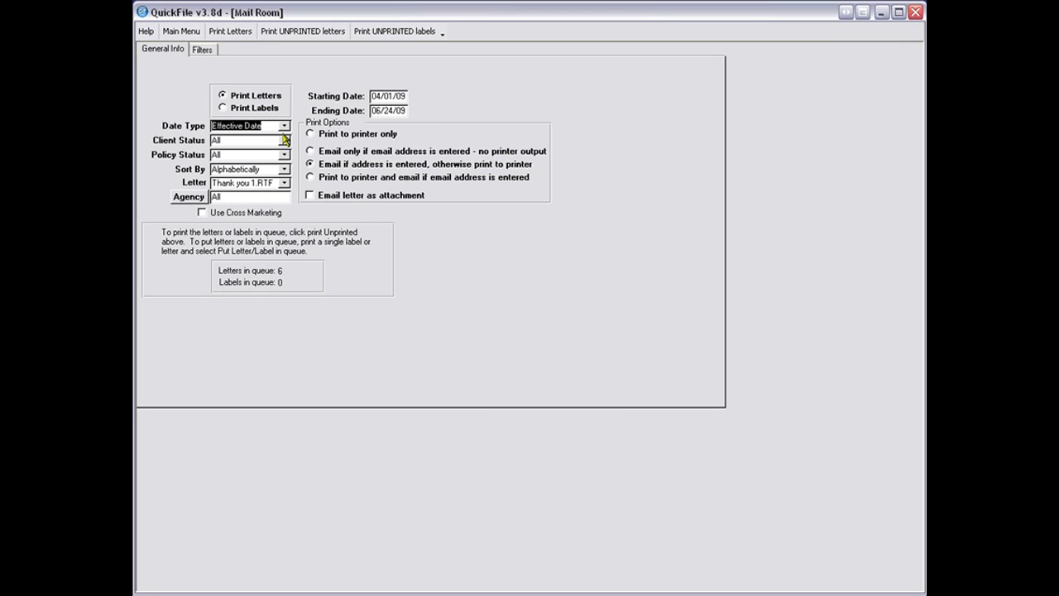
# Set the date type to Binder Date and the output to printer only, and try to generate the letters again.
pyautogui.click(278, 124)
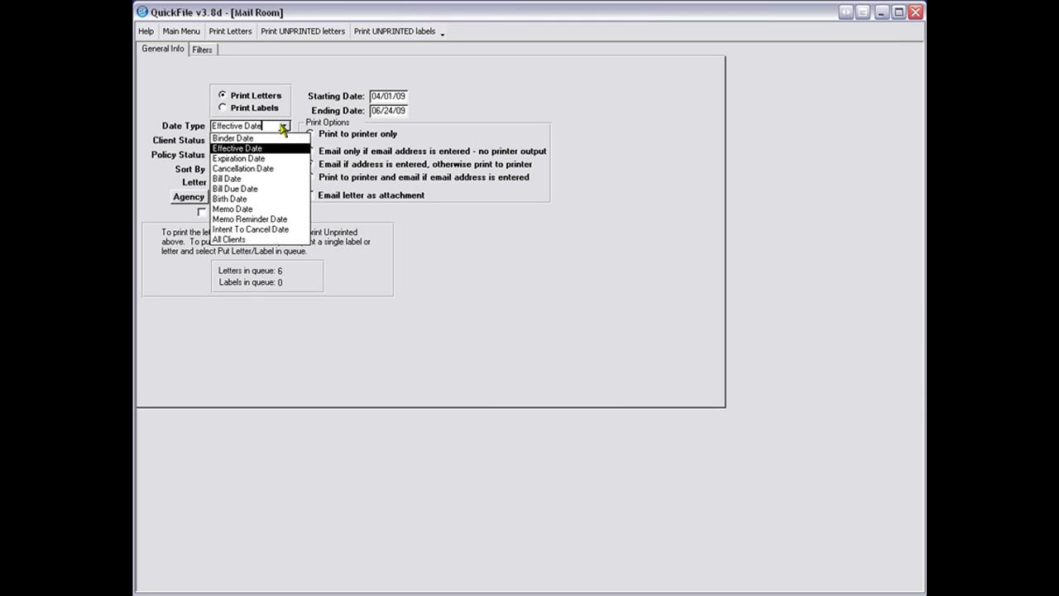
pyautogui.click(284, 125)
pyautogui.click(270, 139)
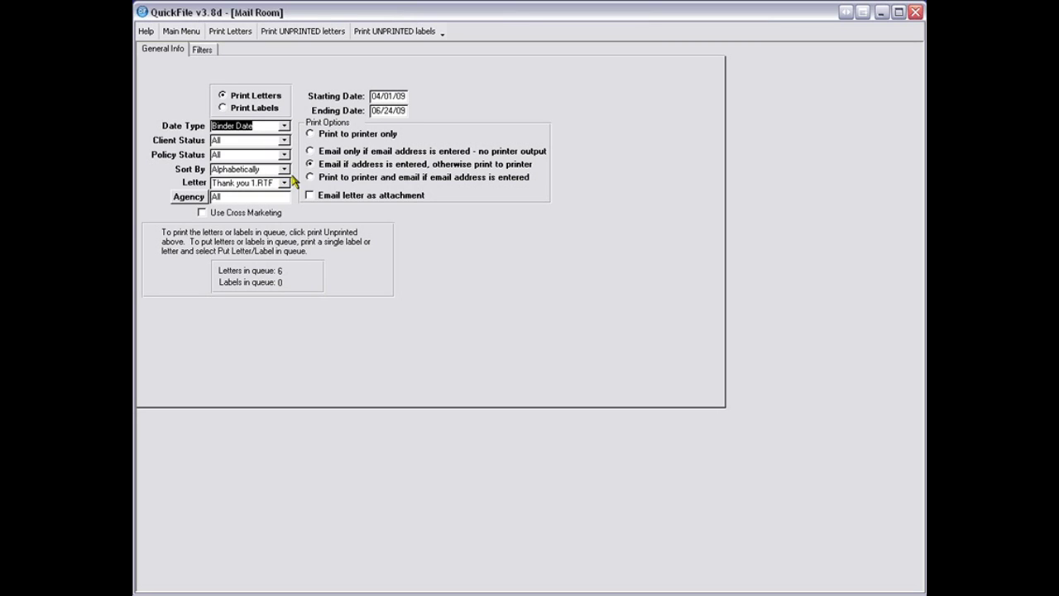
pyautogui.click(310, 135)
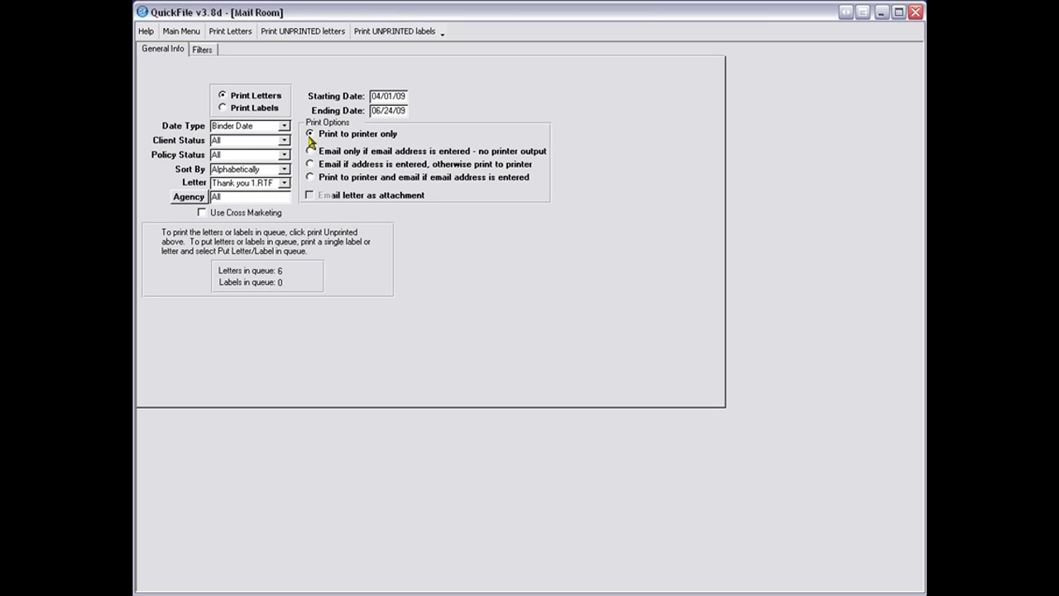
pyautogui.click(235, 34)
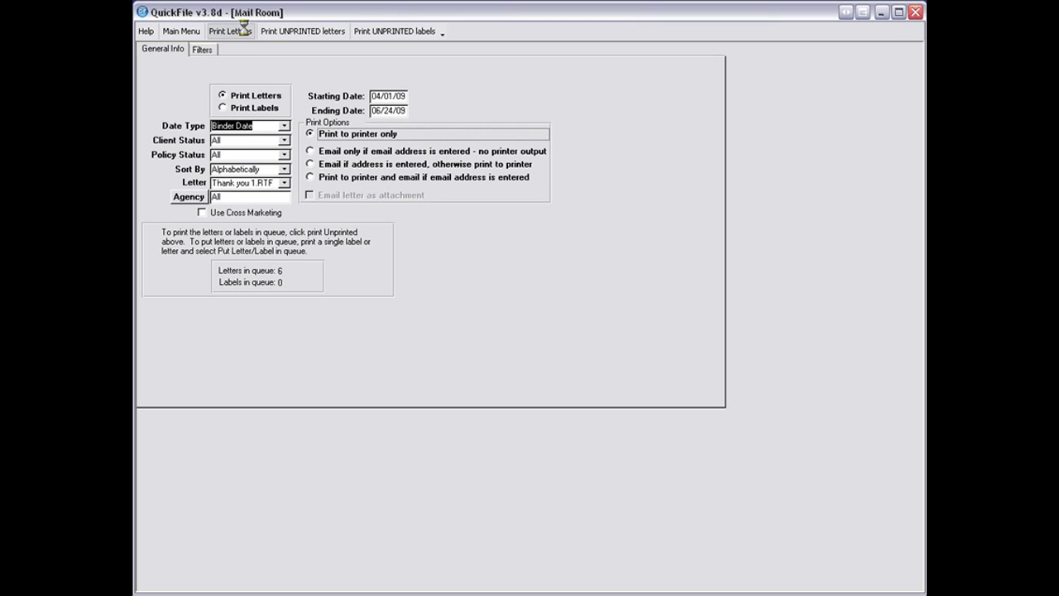
pyautogui.press('Return')
# Check the recipient filters for the thank-you letters and return to the general settings.
pyautogui.click(201, 50)
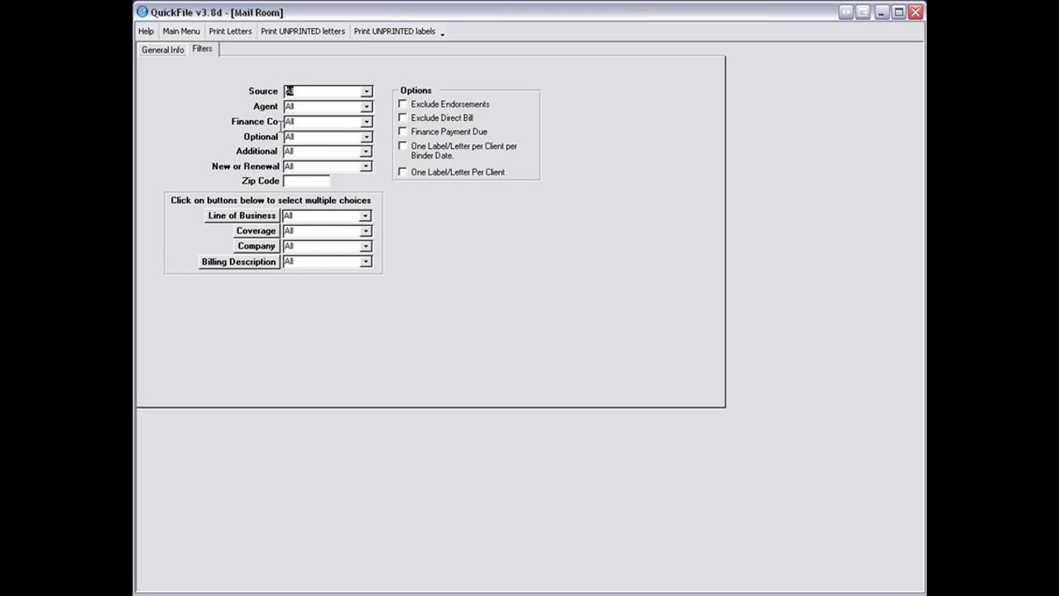
pyautogui.click(162, 50)
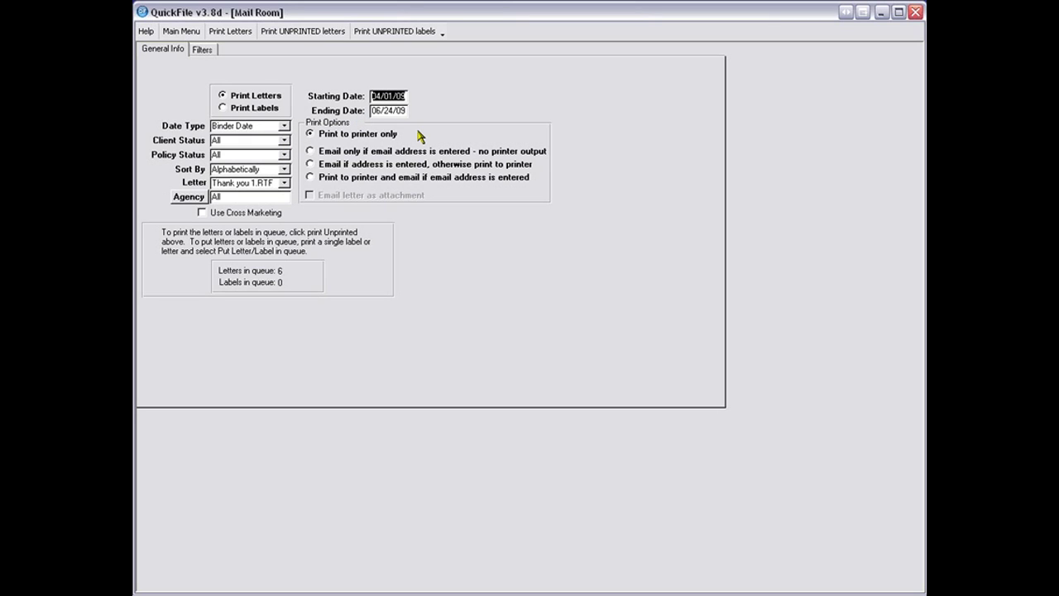
# Set the starting date to 01/01/09 and try to generate the thank-you letters by binder date.
pyautogui.write('01/01/0')
pyautogui.click(231, 31)
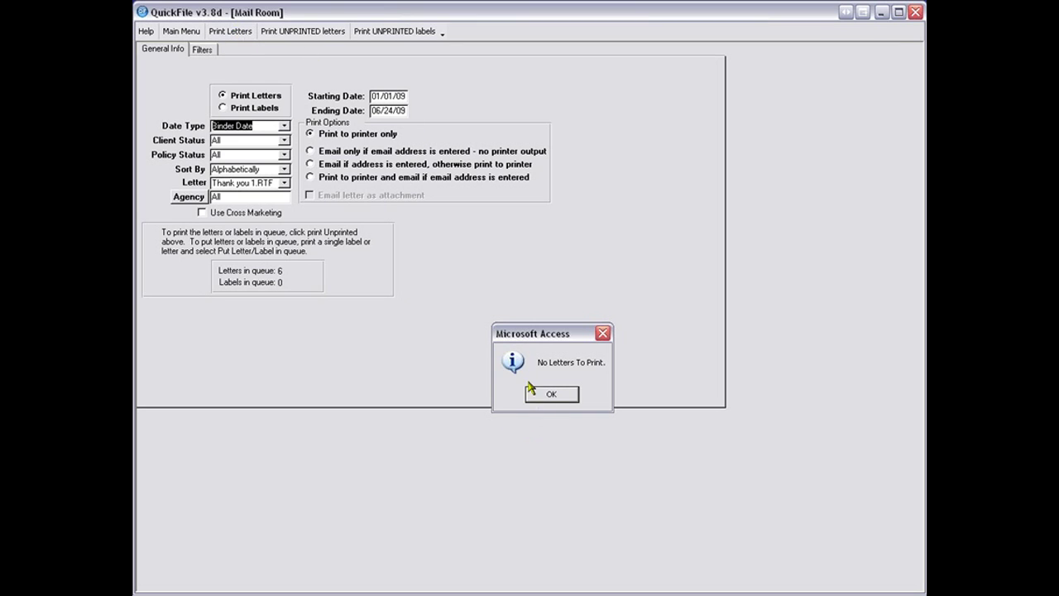
pyautogui.click(530, 391)
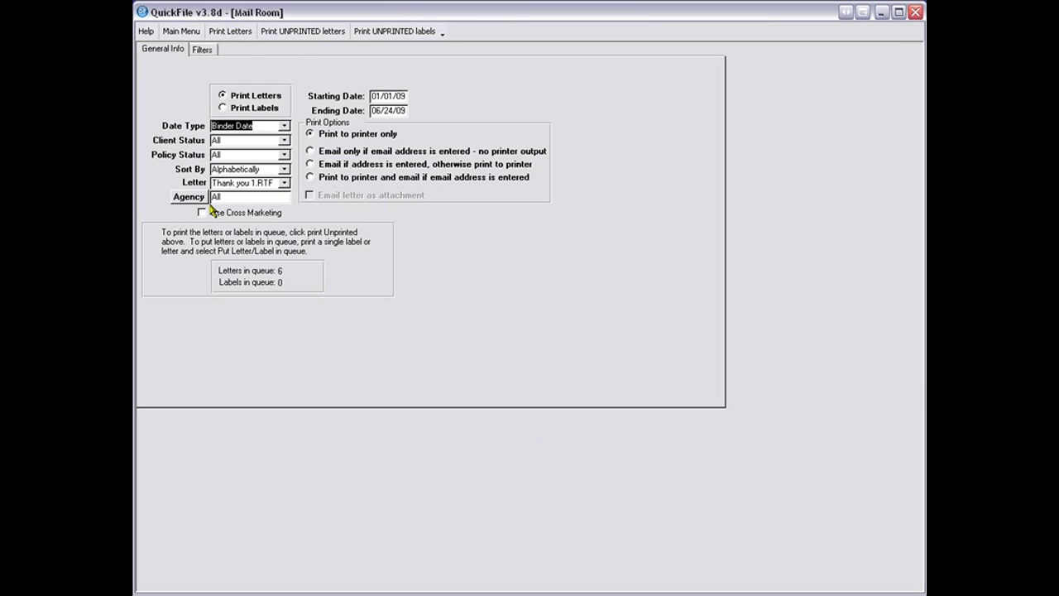
# Check the date type, client status and policy status choices, keeping Binder Date and All for both statuses.
pyautogui.click(284, 155)
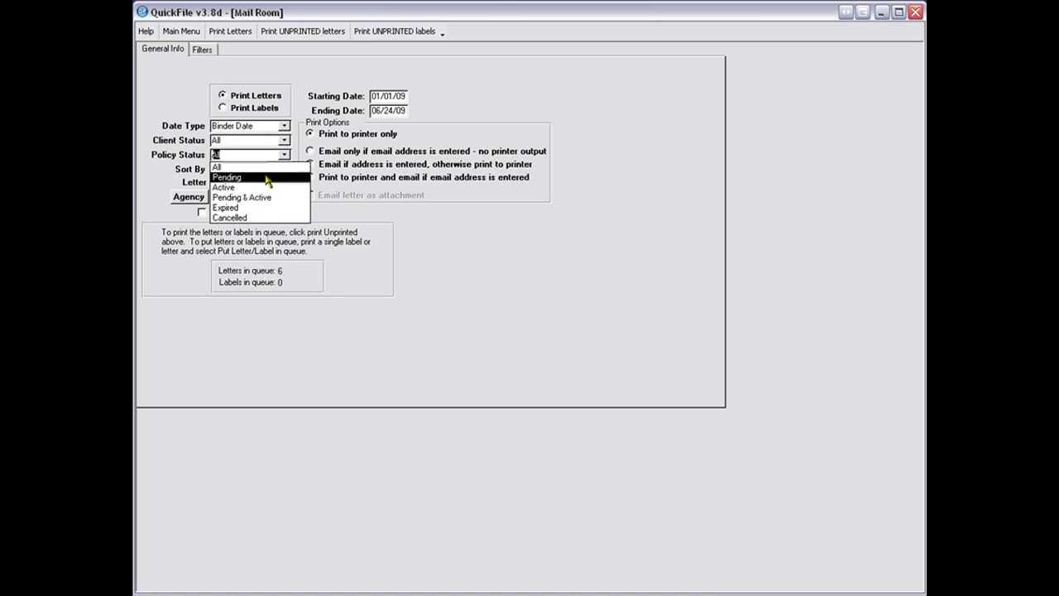
pyautogui.click(269, 167)
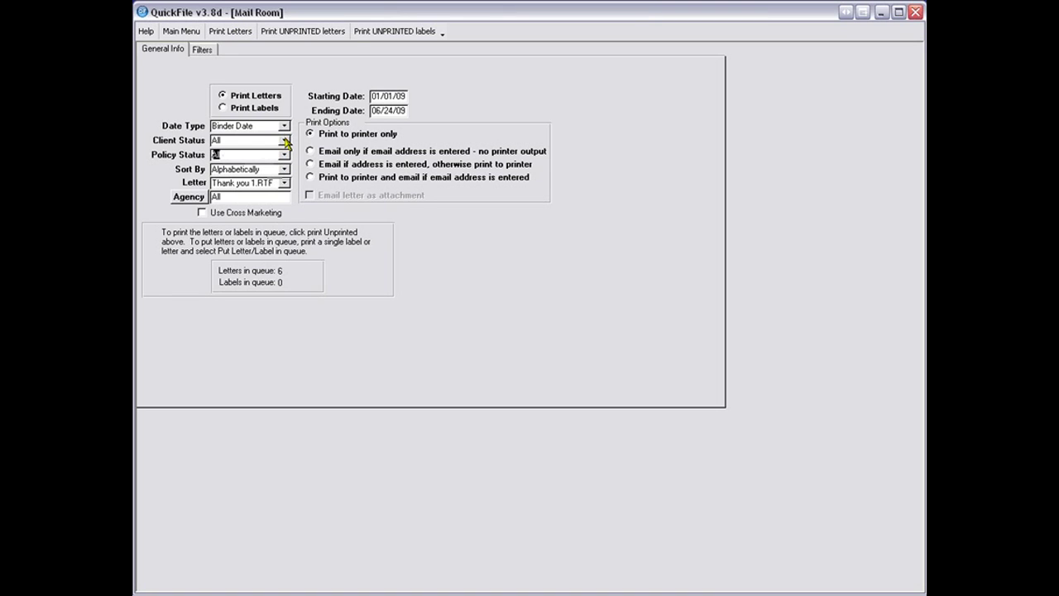
pyautogui.click(284, 127)
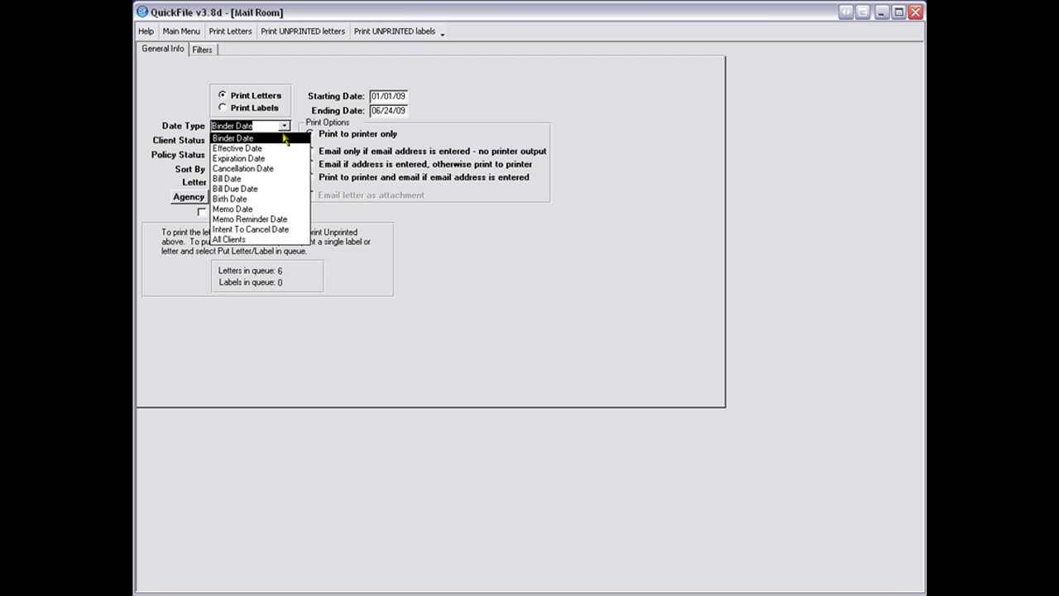
pyautogui.click(277, 137)
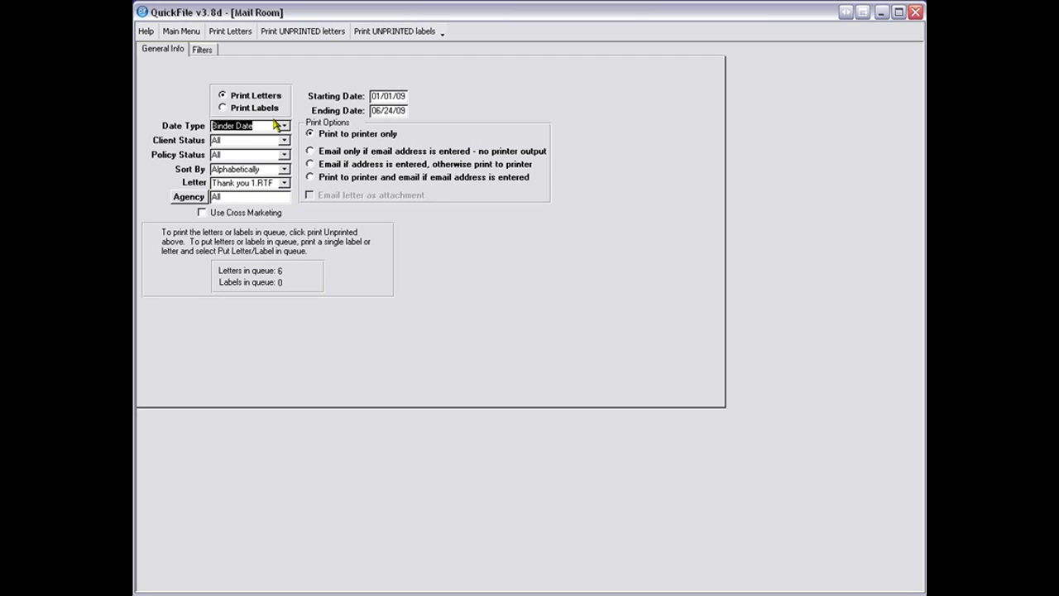
pyautogui.click(282, 141)
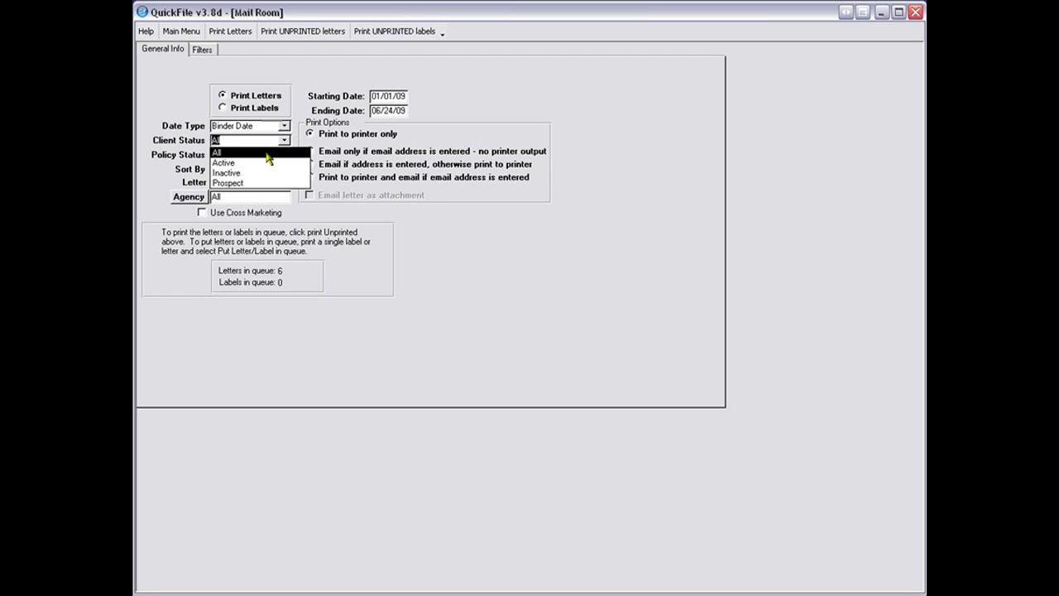
pyautogui.click(267, 155)
pyautogui.click(284, 154)
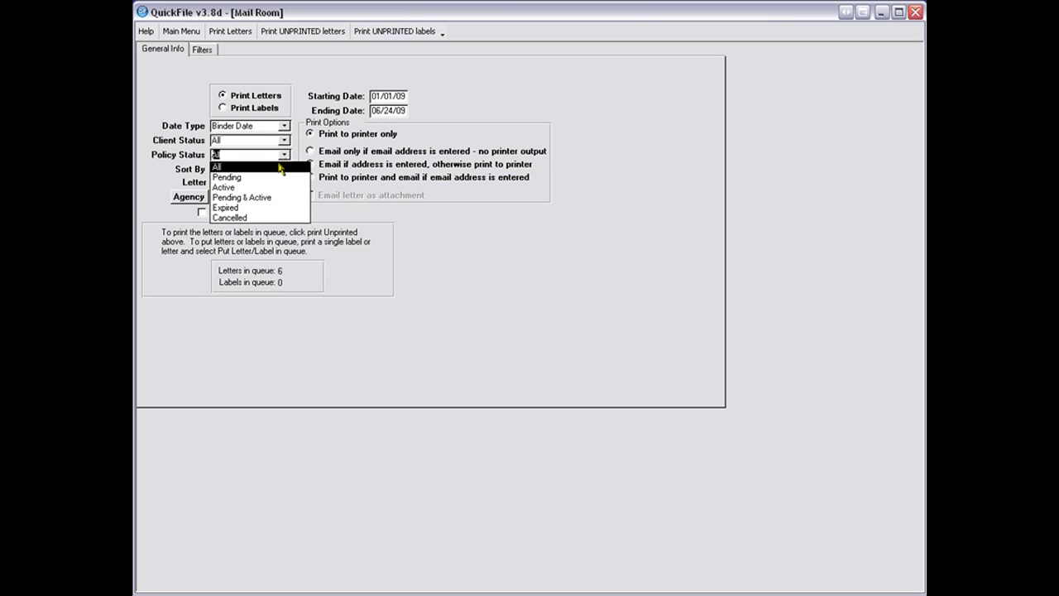
pyautogui.click(280, 168)
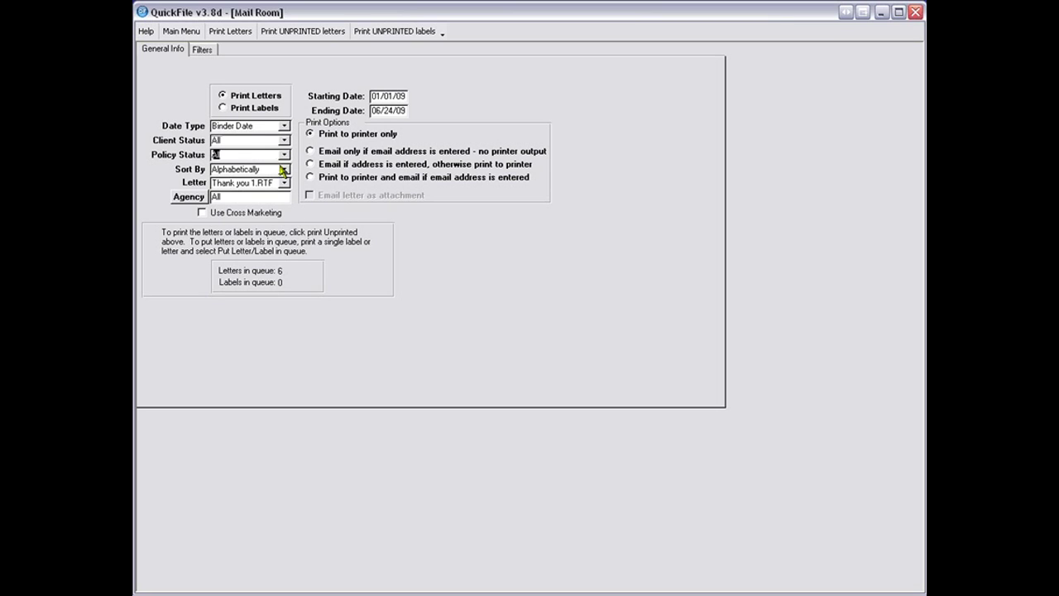
# Set the date type to Expiration Date, choose the RENEWAL-EXPIRATION letter for Office 2, and try to generate the letters.
pyautogui.click(283, 126)
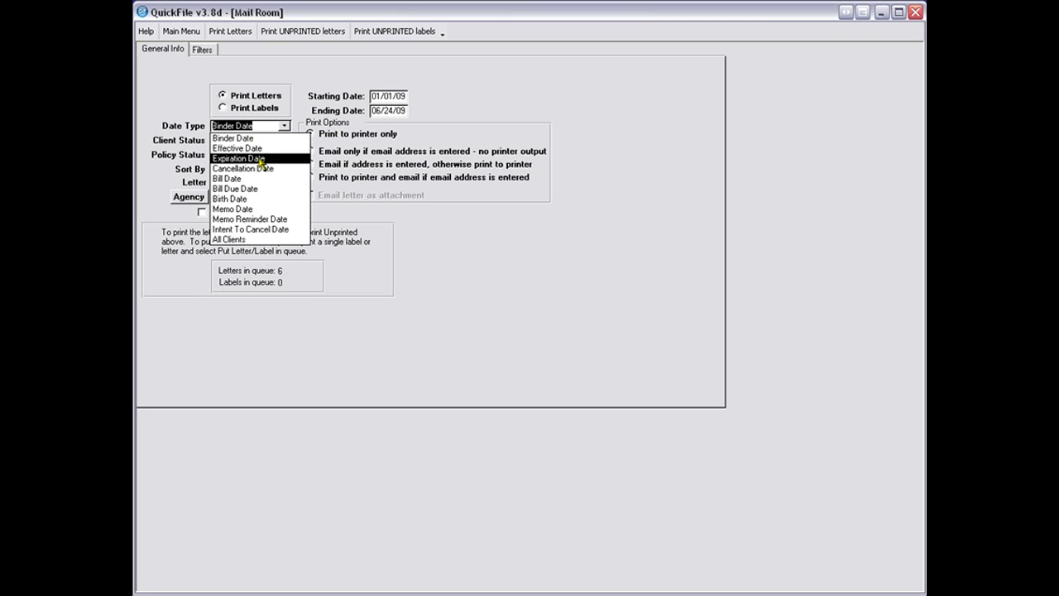
pyautogui.click(261, 160)
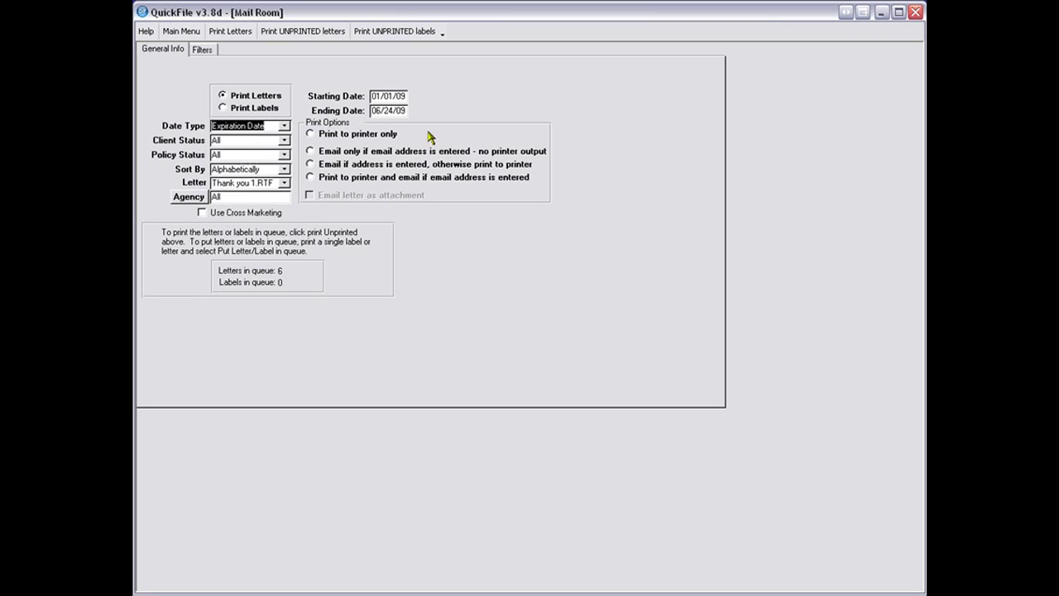
pyautogui.click(283, 182)
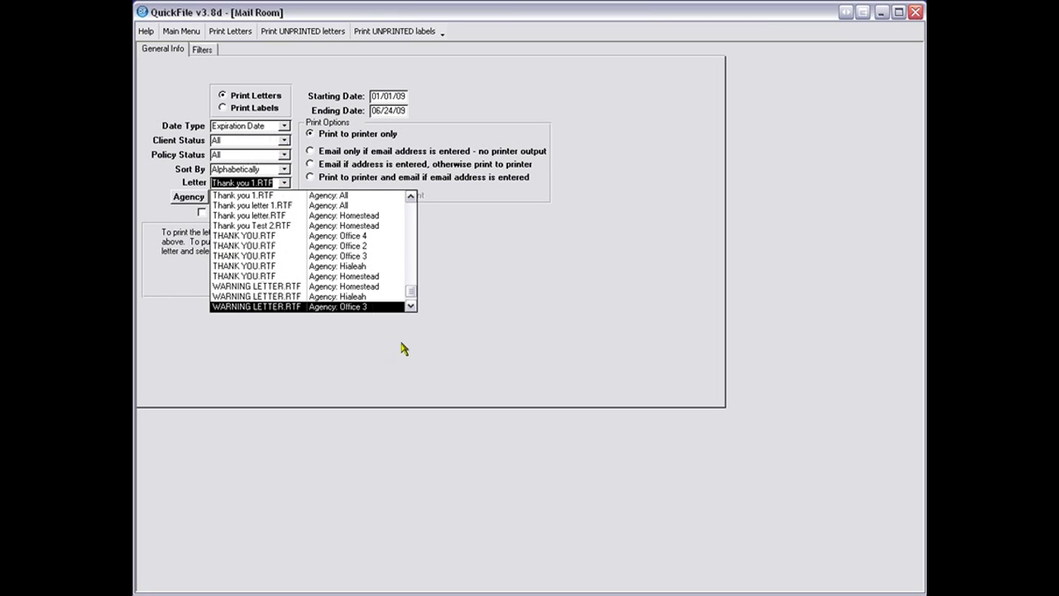
pyautogui.click(411, 197)
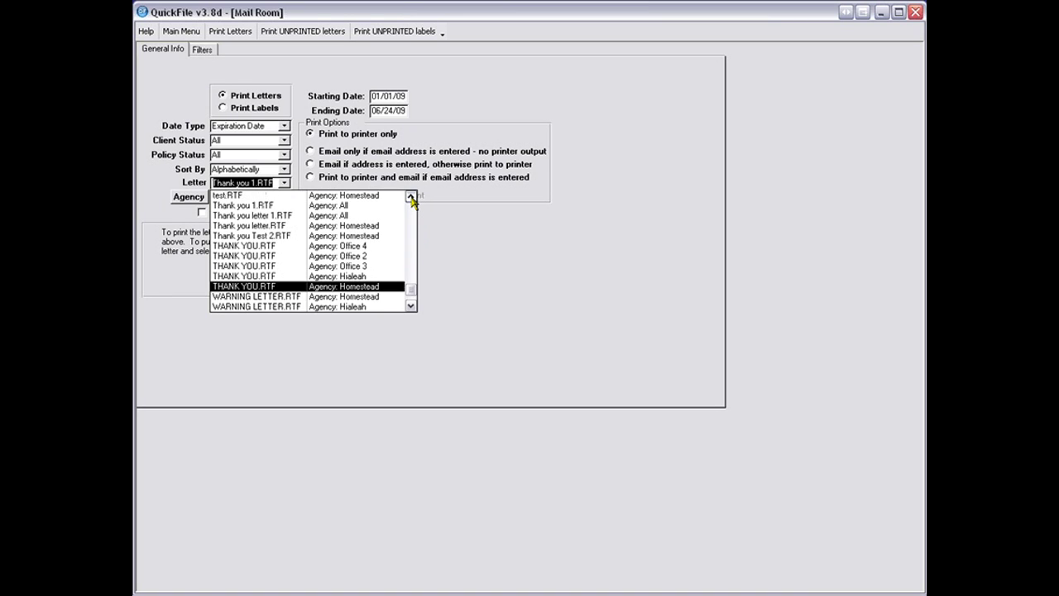
pyautogui.click(410, 197)
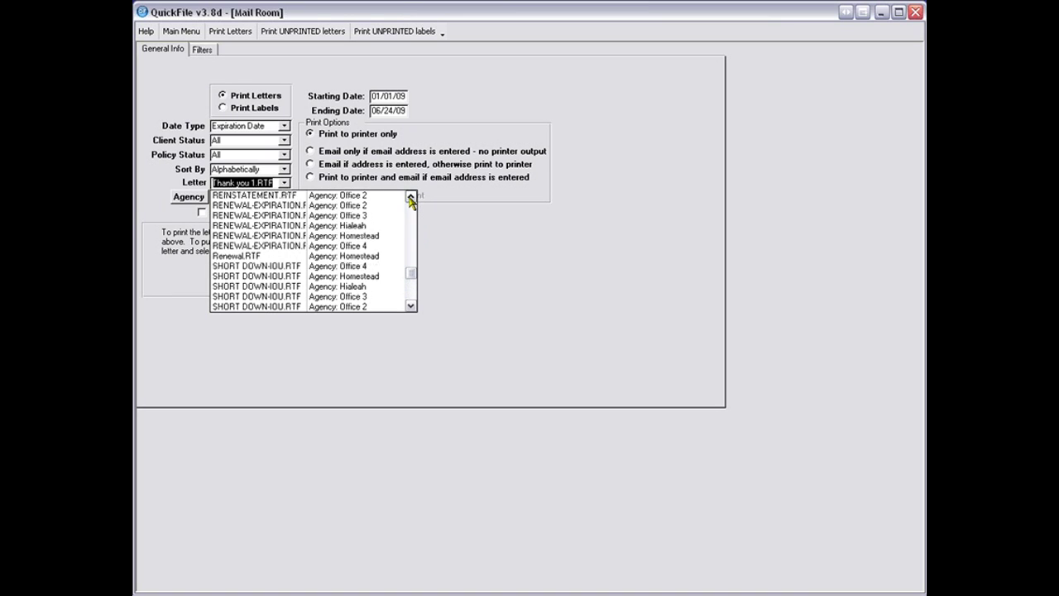
pyautogui.click(358, 207)
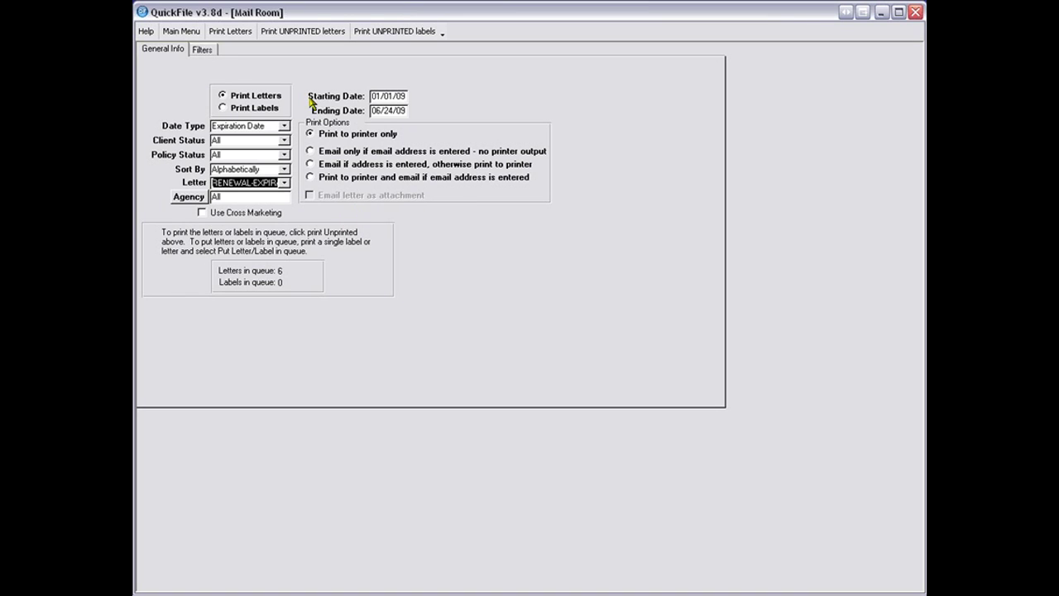
pyautogui.click(231, 32)
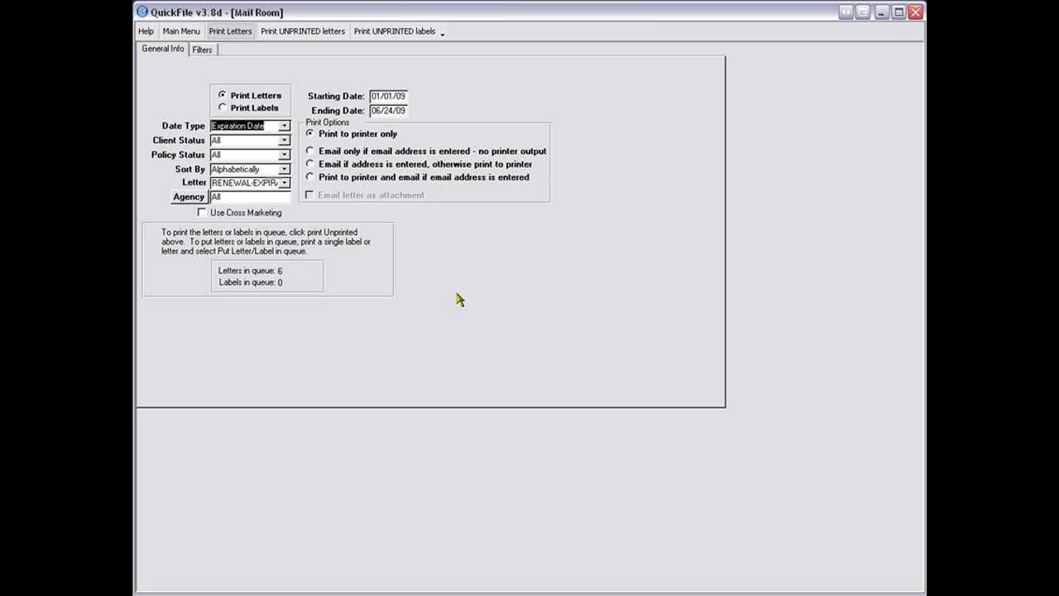
pyautogui.click(548, 397)
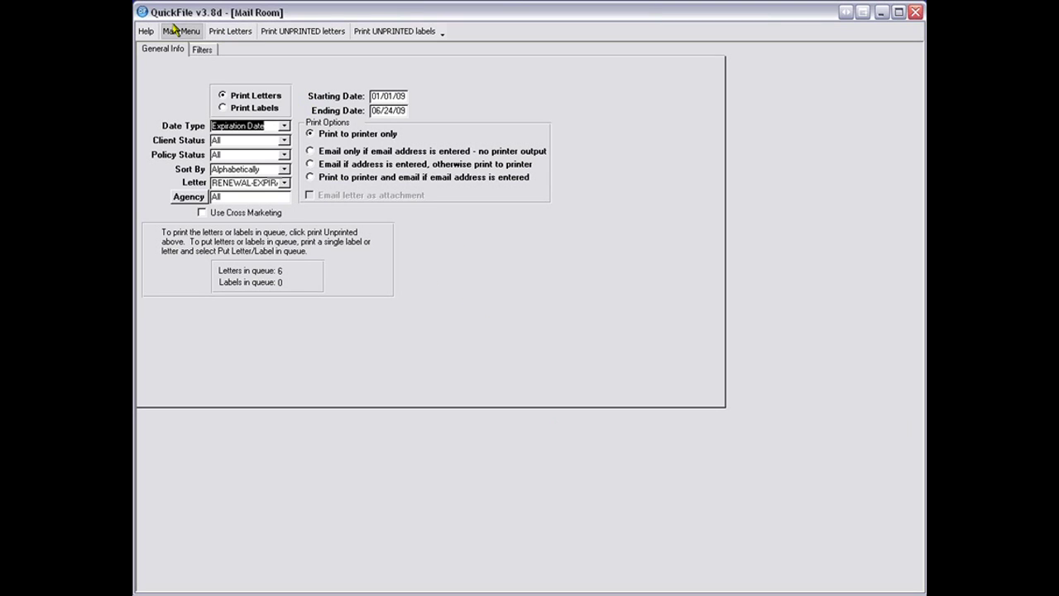
# Reopen the Mail Room from the main menu, set the date type to Expiration Date, and choose a RENEWAL-EXPIRATION letter.
pyautogui.click(176, 31)
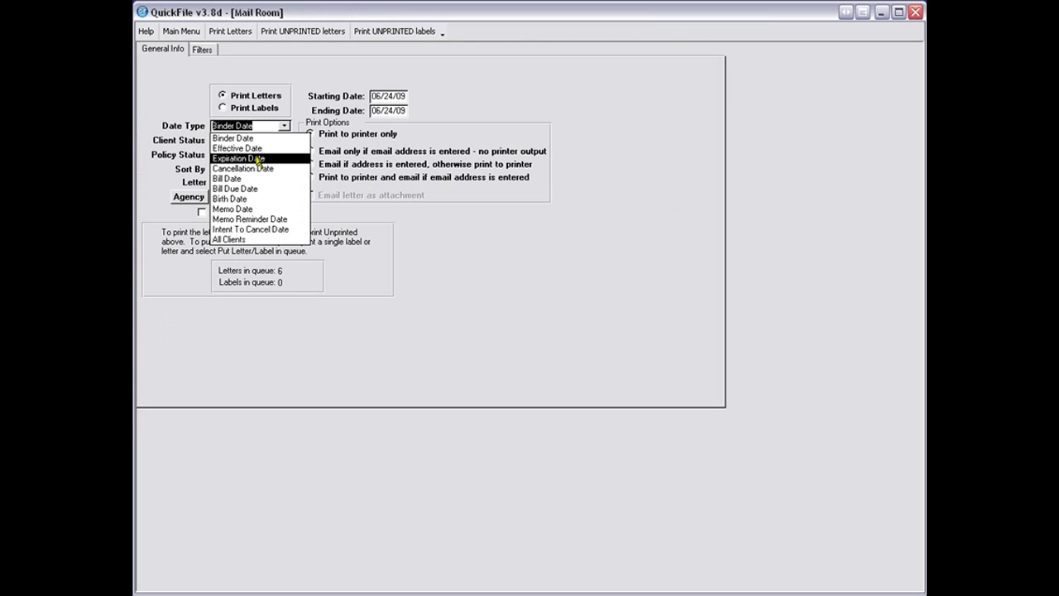
pyautogui.click(258, 158)
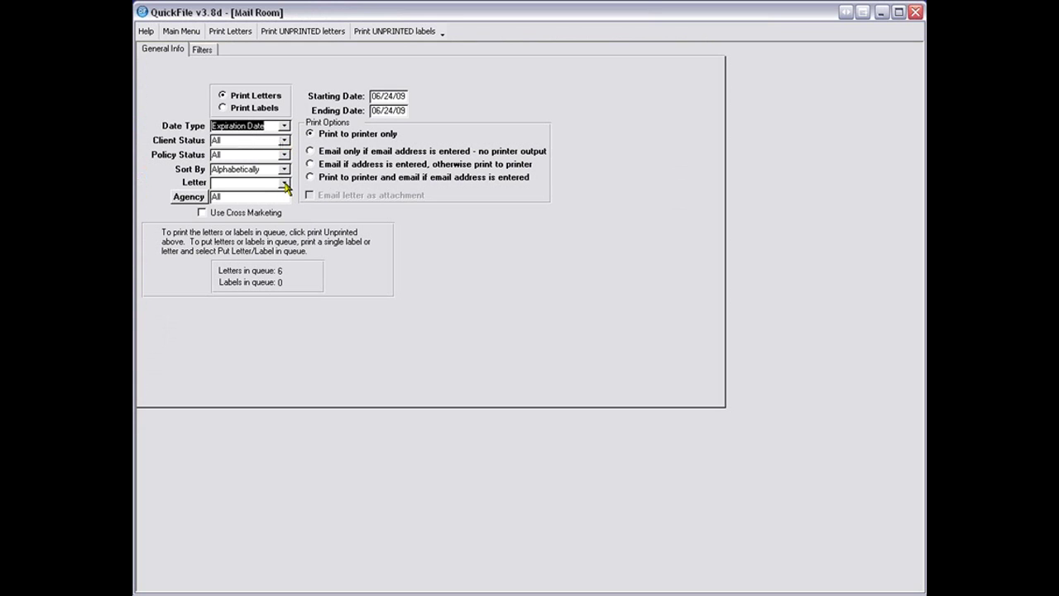
pyautogui.click(286, 184)
pyautogui.click(409, 307)
pyautogui.scroll(-4, 409, 308)
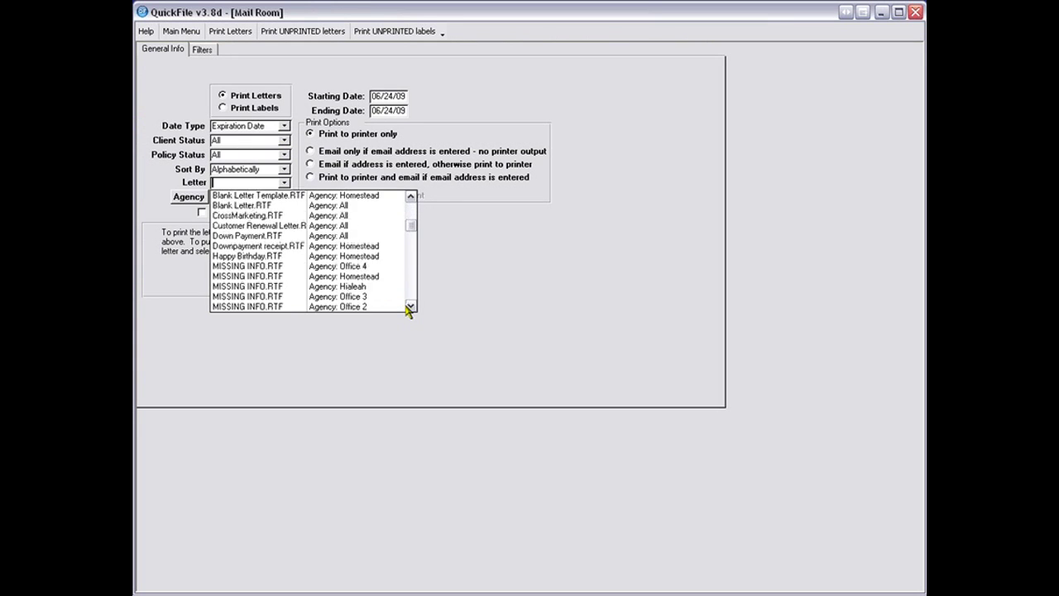
pyautogui.scroll(-10, 409, 308)
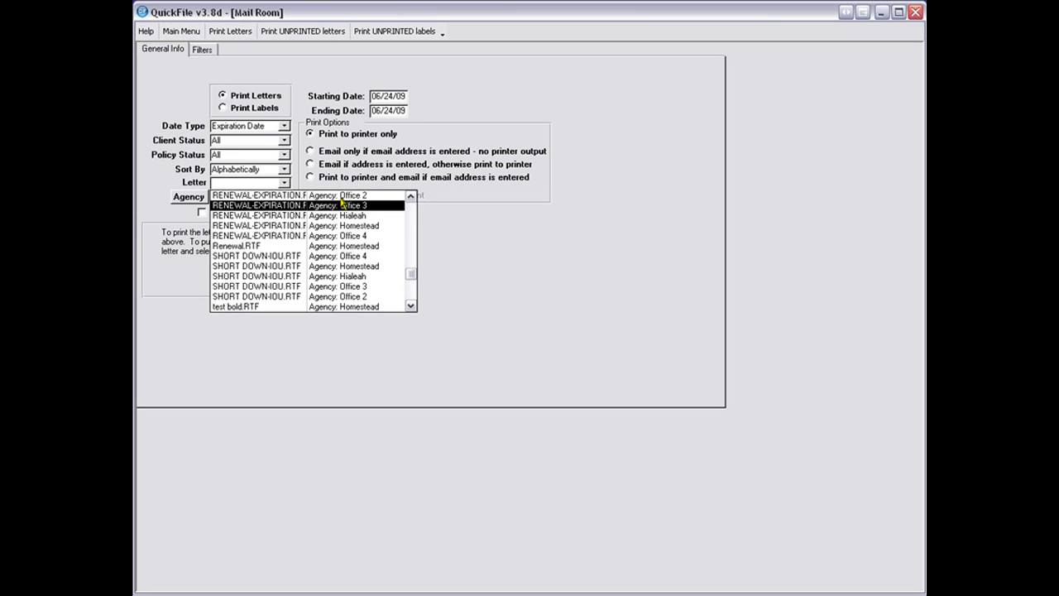
pyautogui.scroll(2, 410, 197)
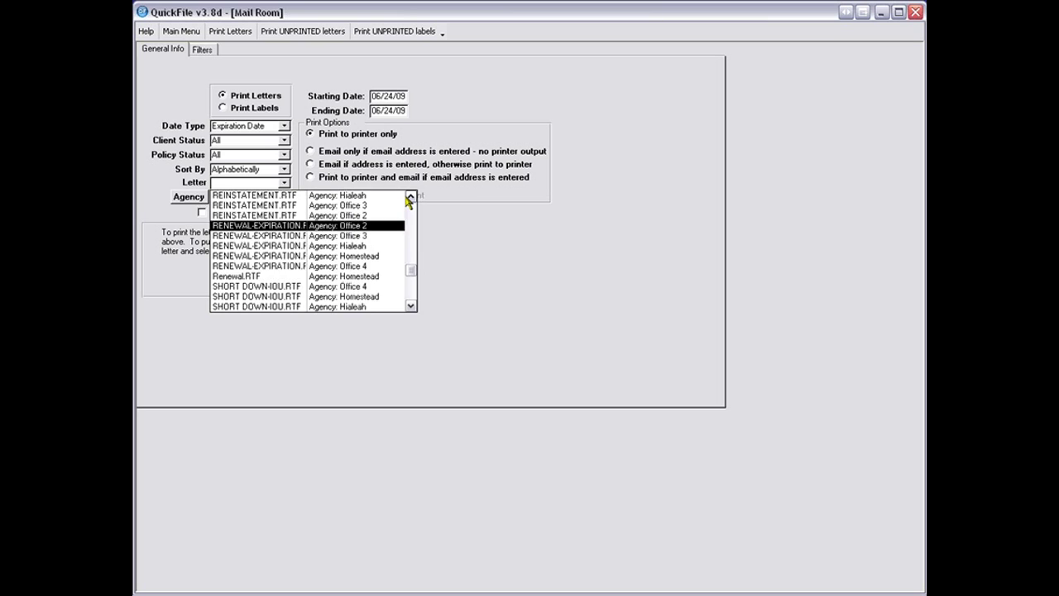
pyautogui.click(407, 198)
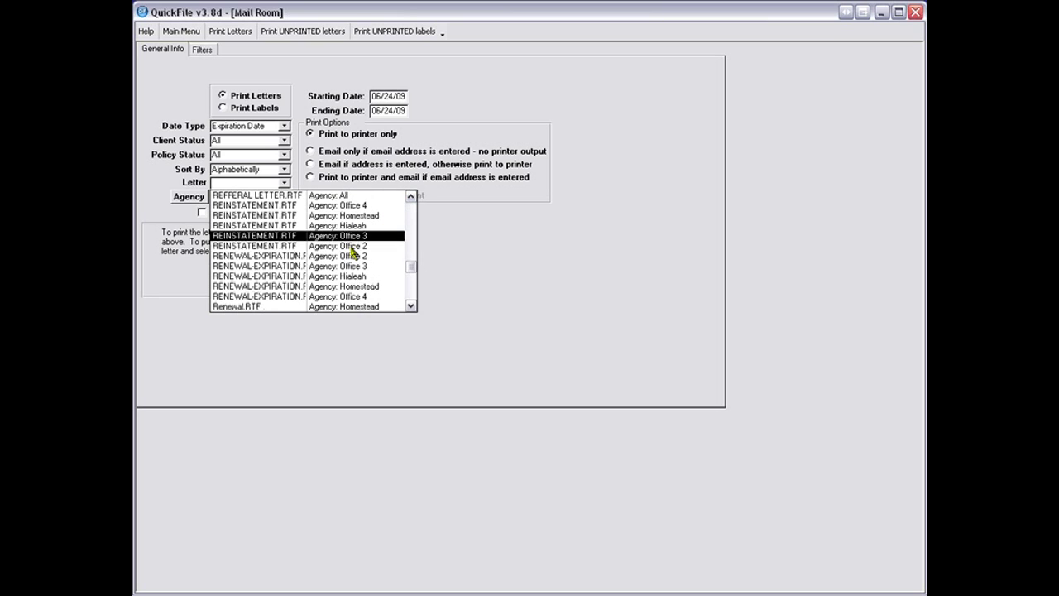
pyautogui.click(319, 292)
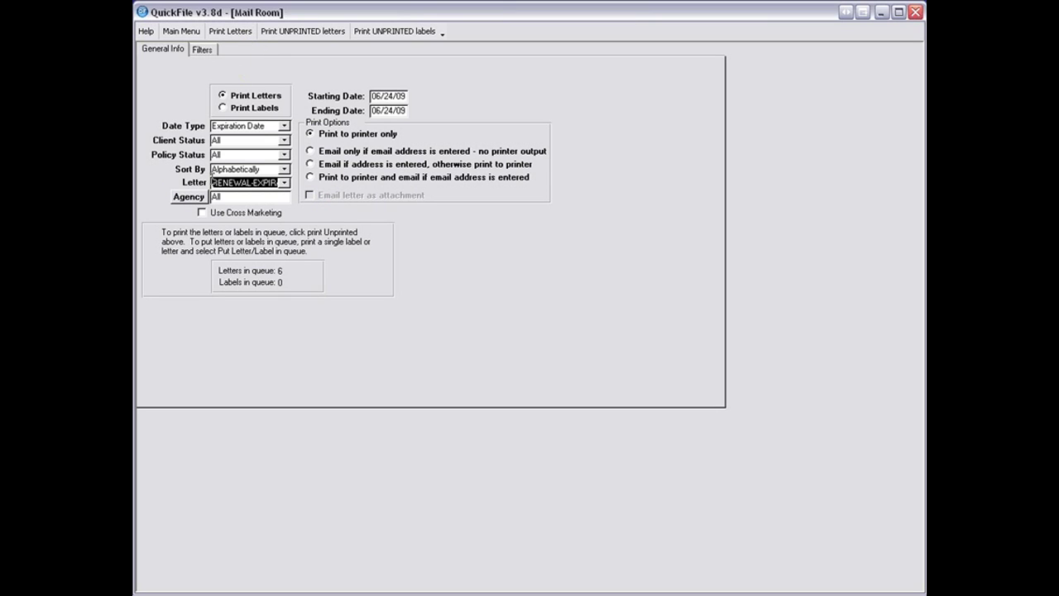
# Generate the renewal letters from a starting date of 01/01/09, leave the run for the main menu, and reopen the Mail Room.
pyautogui.click(405, 95)
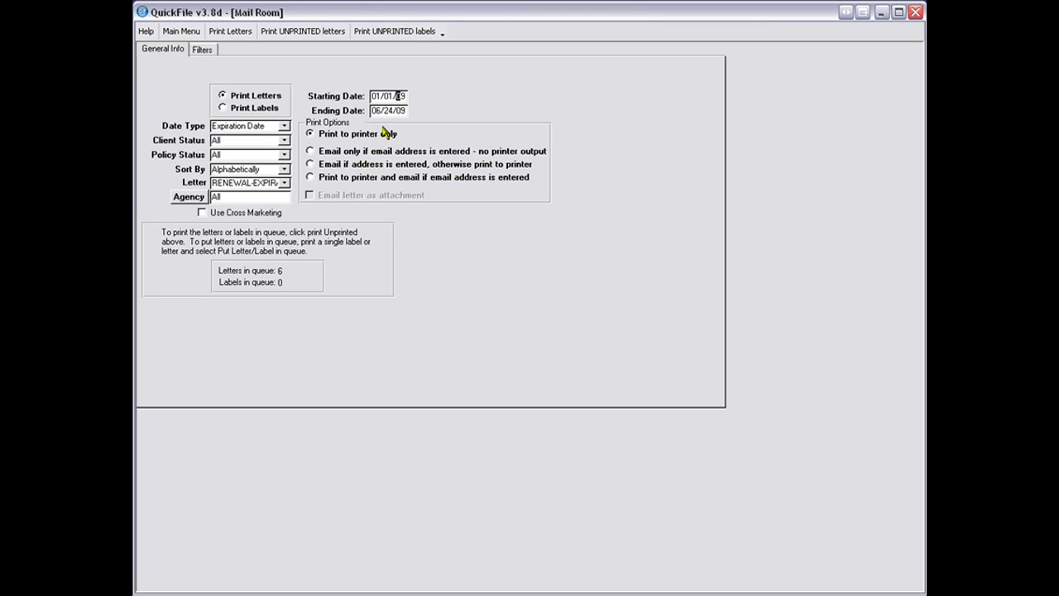
pyautogui.click(232, 31)
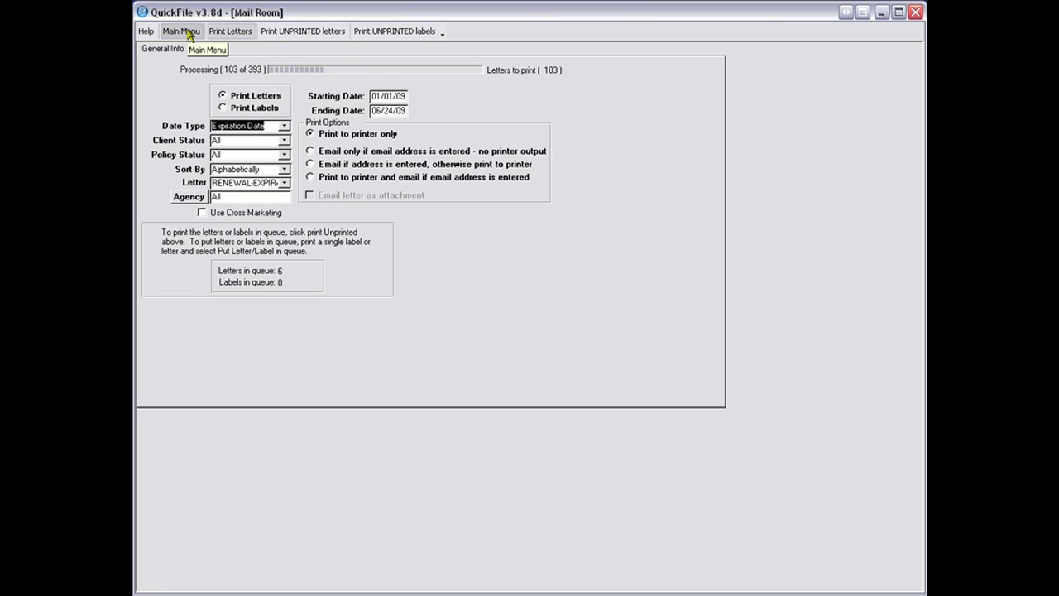
pyautogui.click(182, 31)
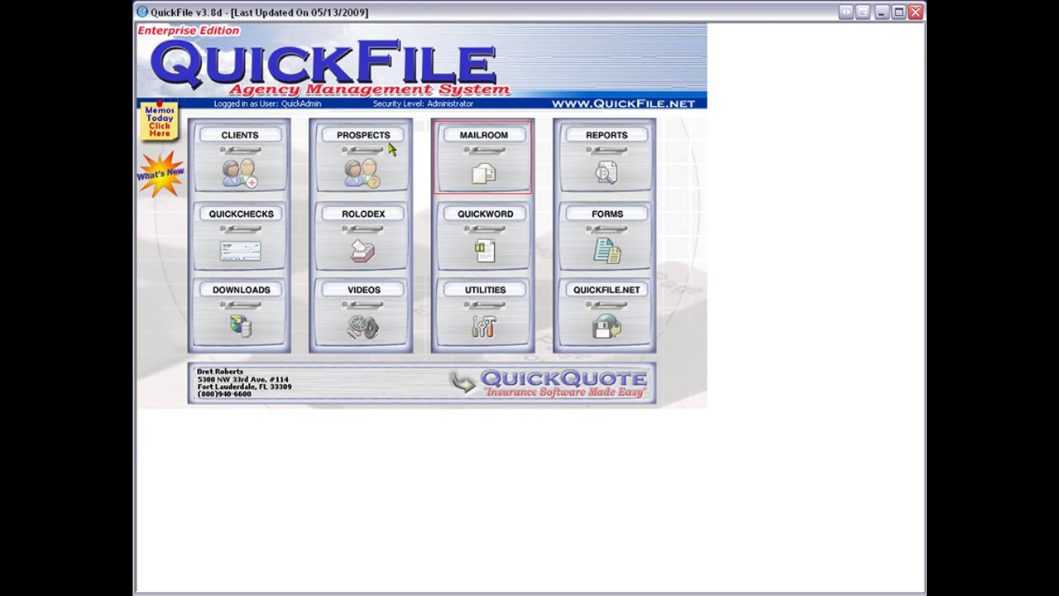
pyautogui.click(451, 178)
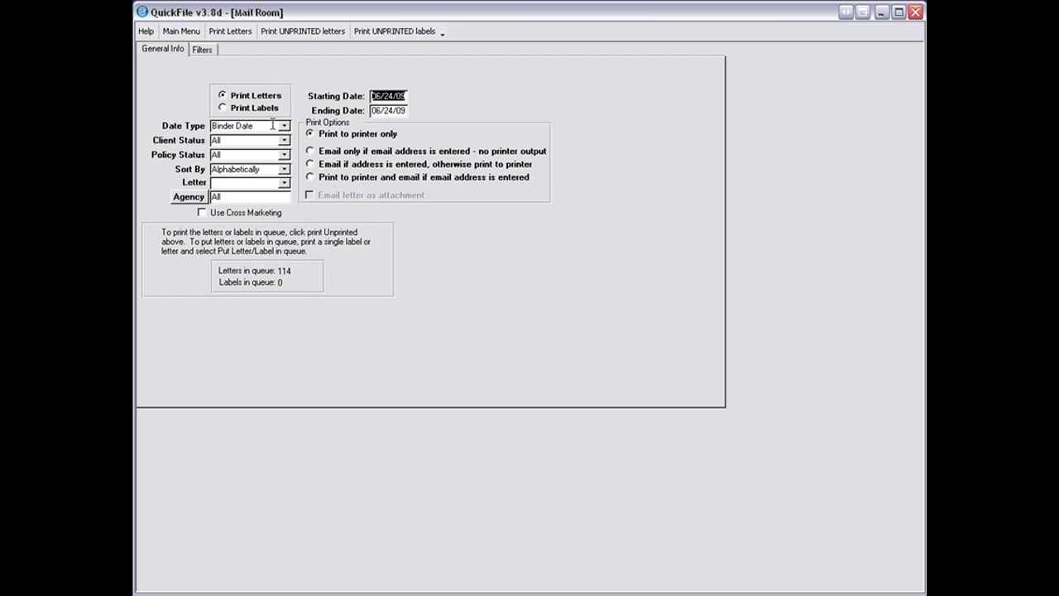
# Preview the unprinted letters, zoom in on the last page, and close the report while deleting all unprinted letters.
pyautogui.click(278, 34)
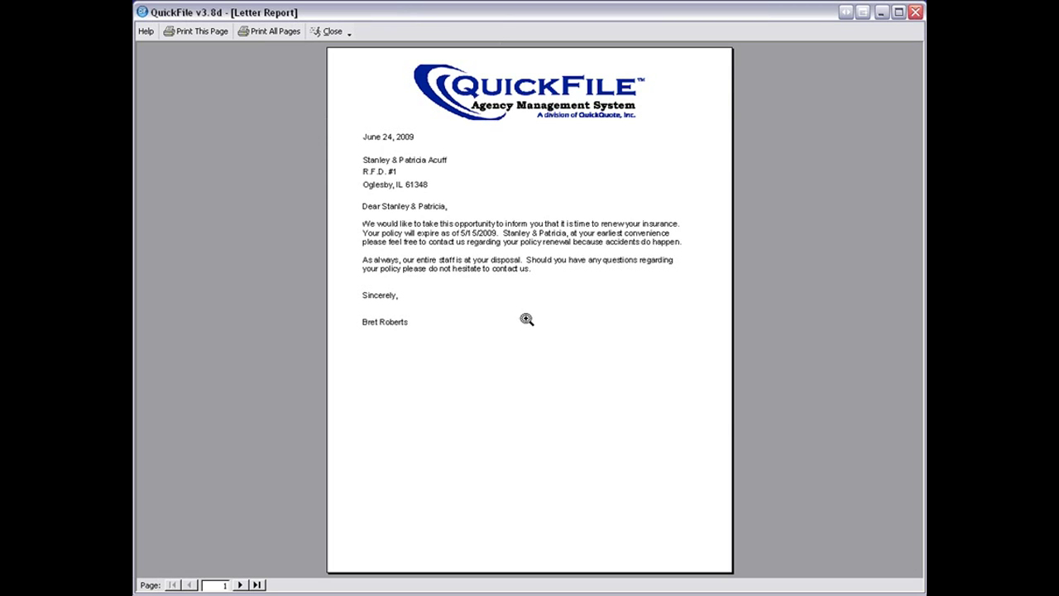
pyautogui.click(258, 585)
pyautogui.click(485, 238)
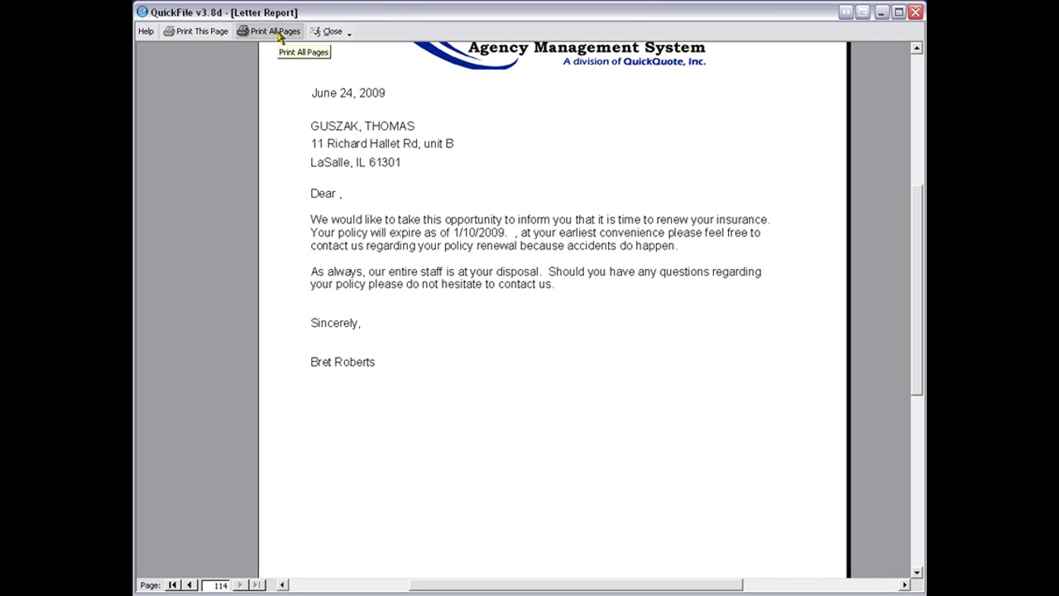
pyautogui.click(333, 33)
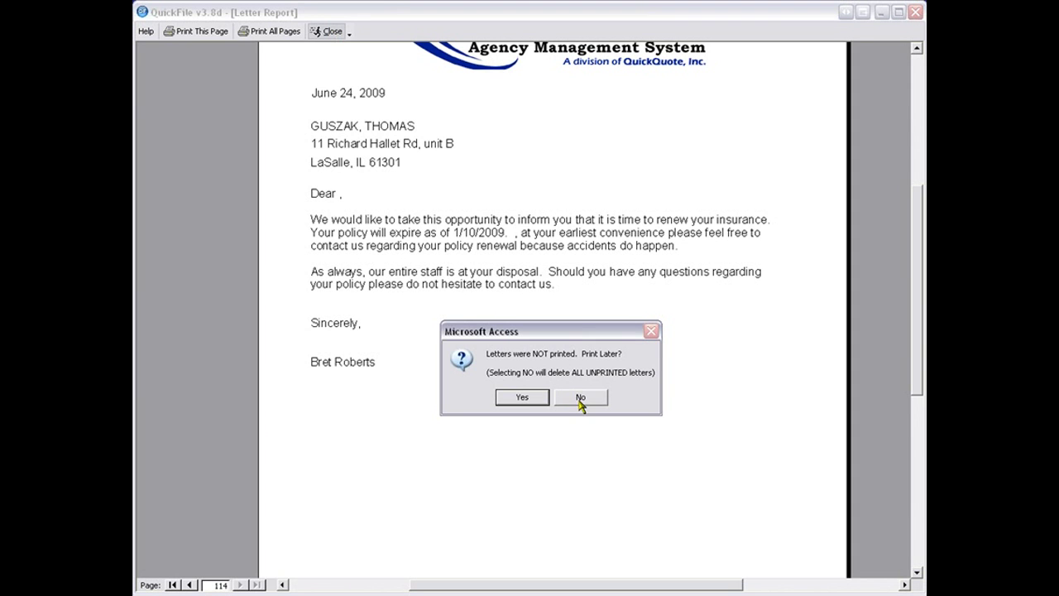
pyautogui.click(581, 398)
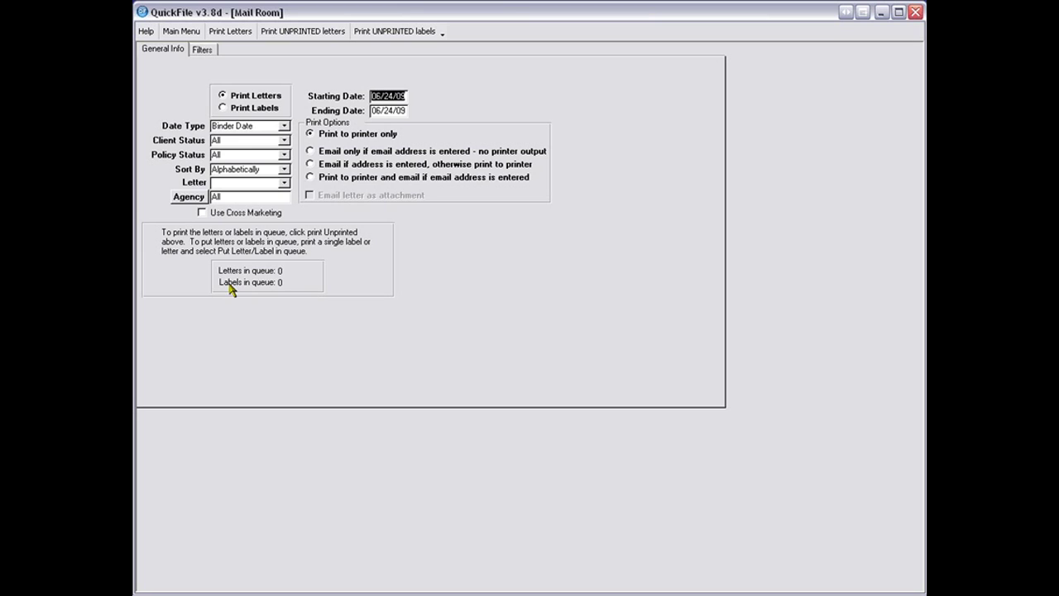
# Switch the Mail Room from letters to labels and set the date type to Effective Date.
pyautogui.click(226, 108)
pyautogui.click(283, 126)
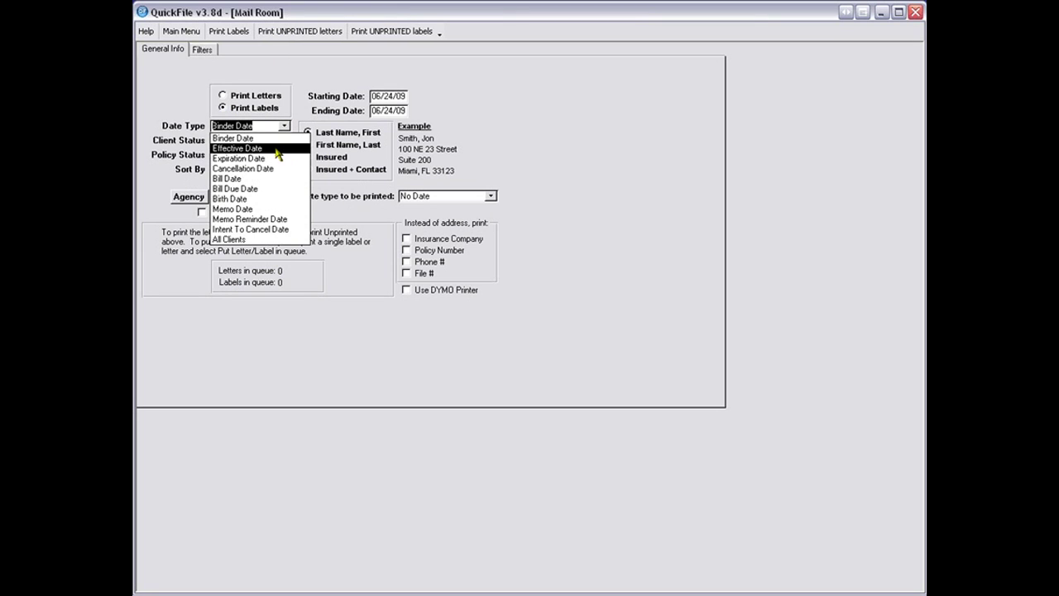
pyautogui.click(277, 142)
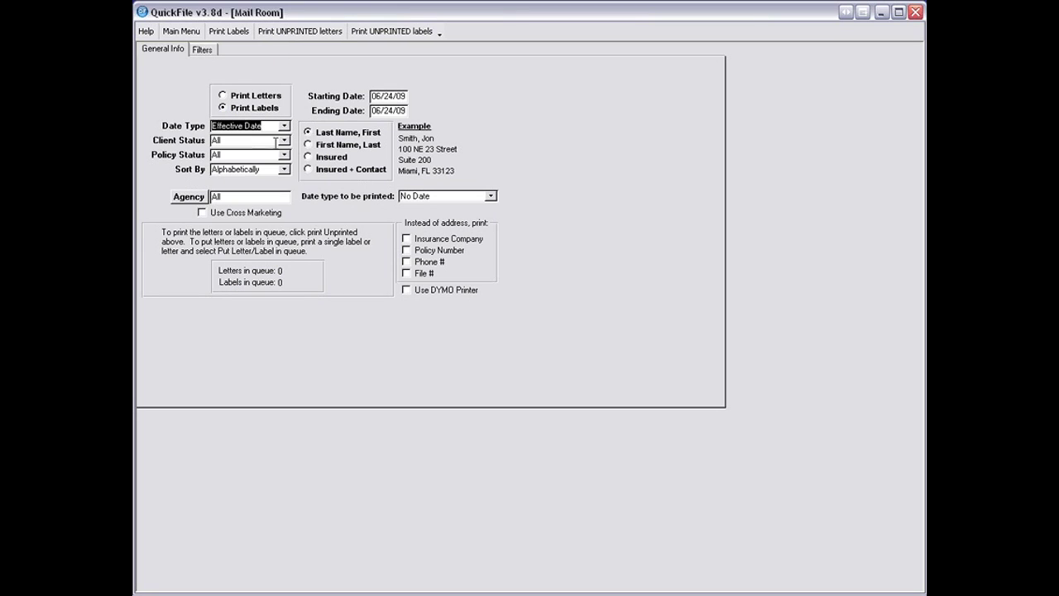
pyautogui.click(402, 96)
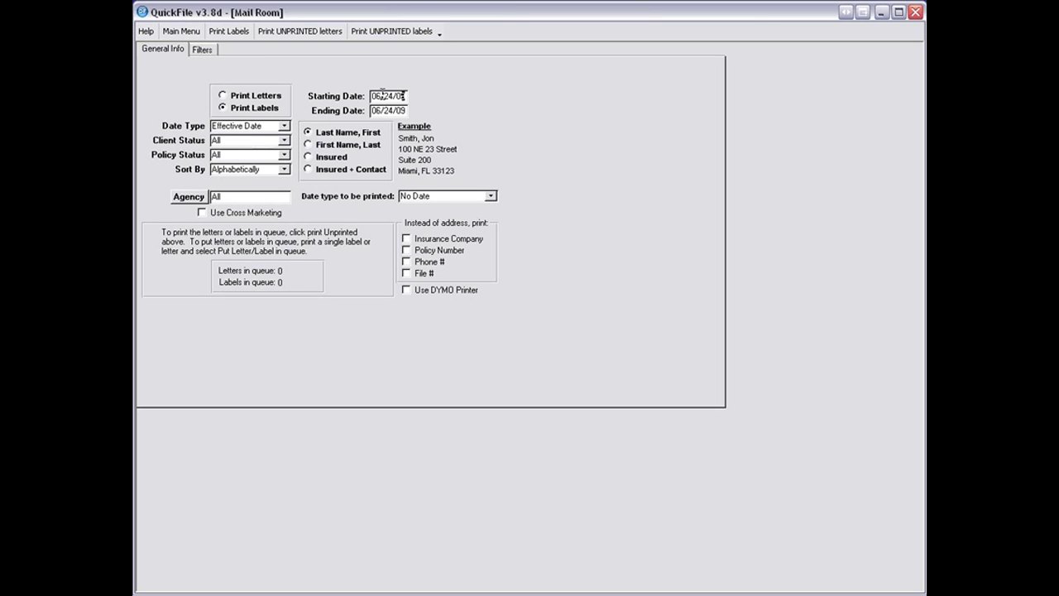
pyautogui.hotkey('shift', 'Home')
# Change the label date type to Expiration Date and set the starting date to 05/01/09.
pyautogui.click(284, 126)
pyautogui.click(248, 156)
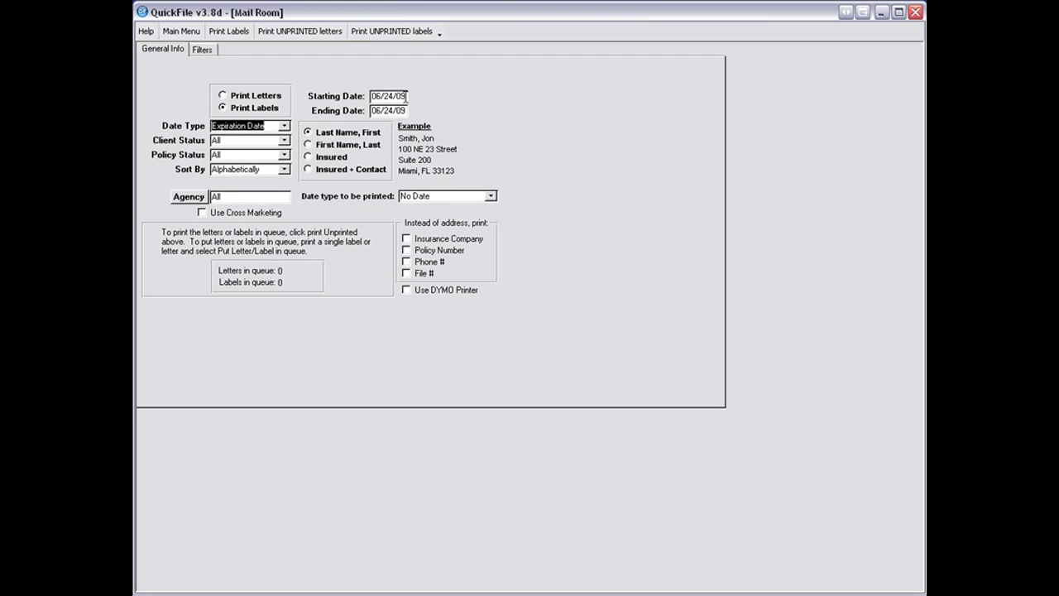
pyautogui.click(405, 96)
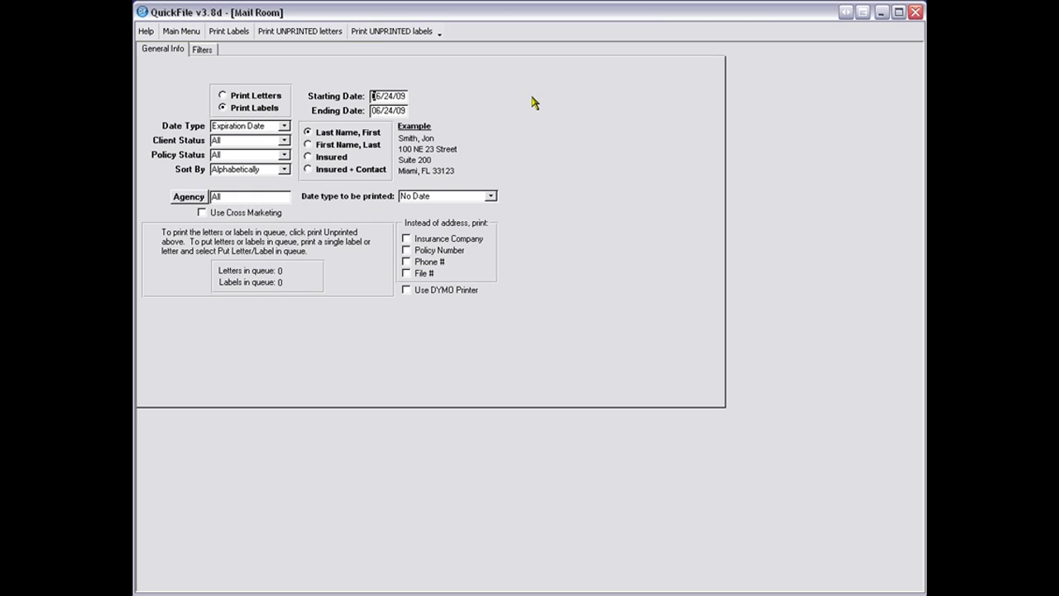
pyautogui.write('050109')
# Generate the labels, zoom in on the first page, and close the report while keeping the labels in the queue.
pyautogui.click(240, 31)
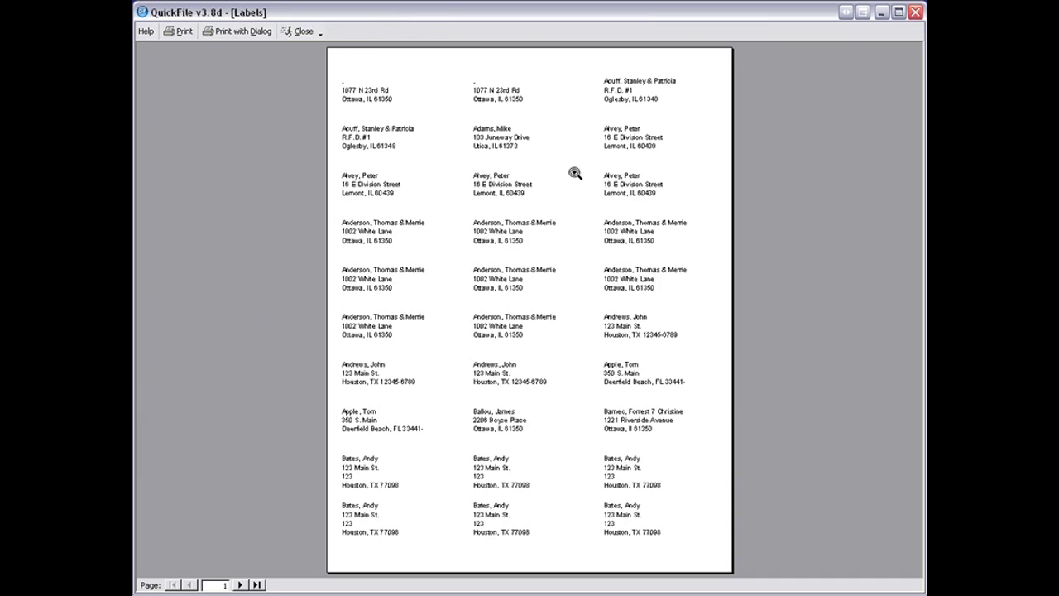
pyautogui.click(582, 157)
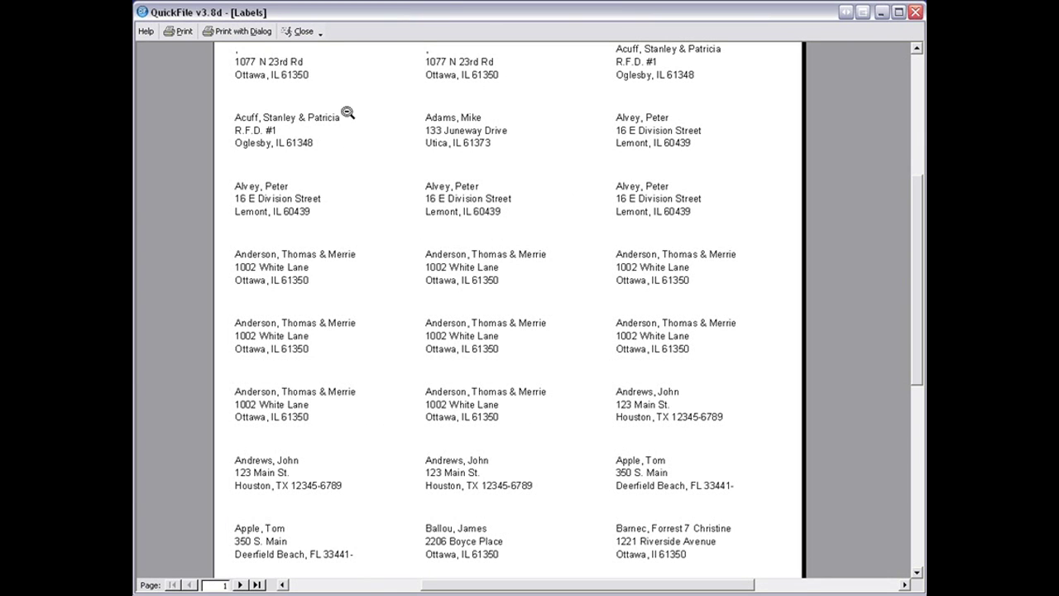
pyautogui.click(302, 31)
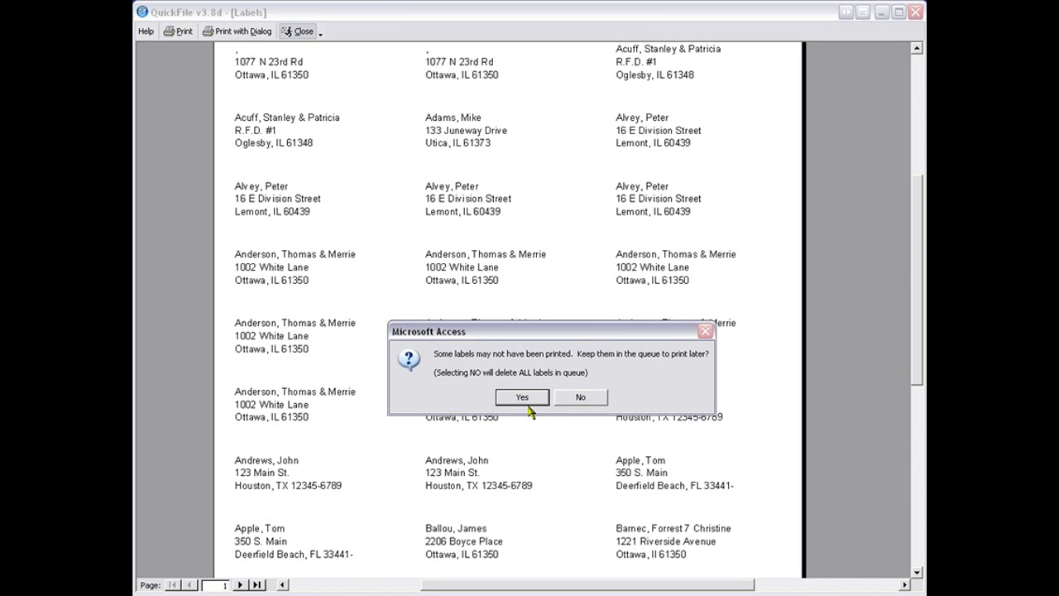
pyautogui.click(523, 398)
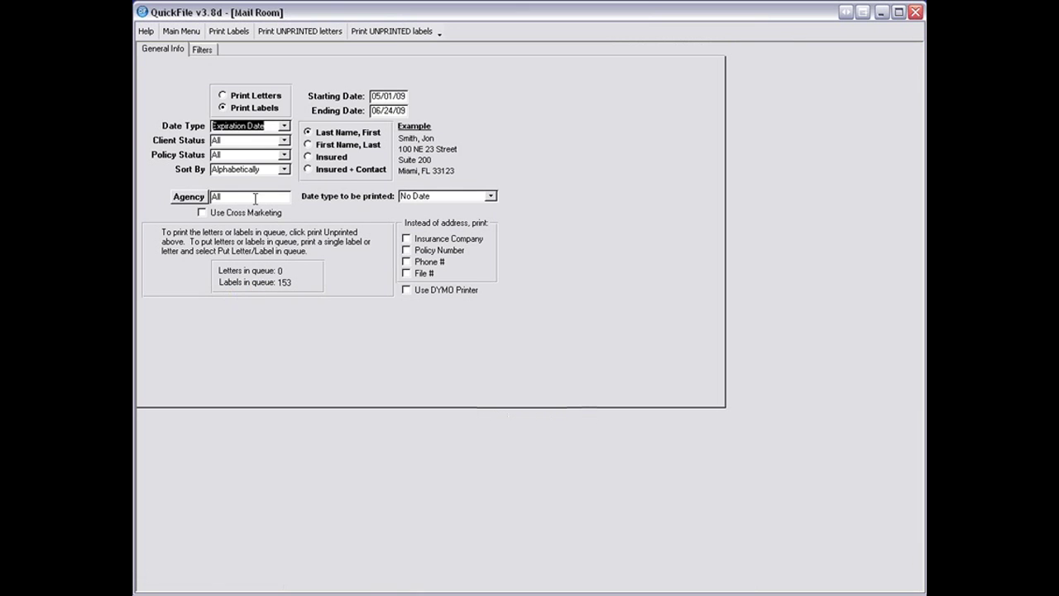
# Preview the unprinted labels and close the report while deleting all labels in the queue.
pyautogui.click(394, 31)
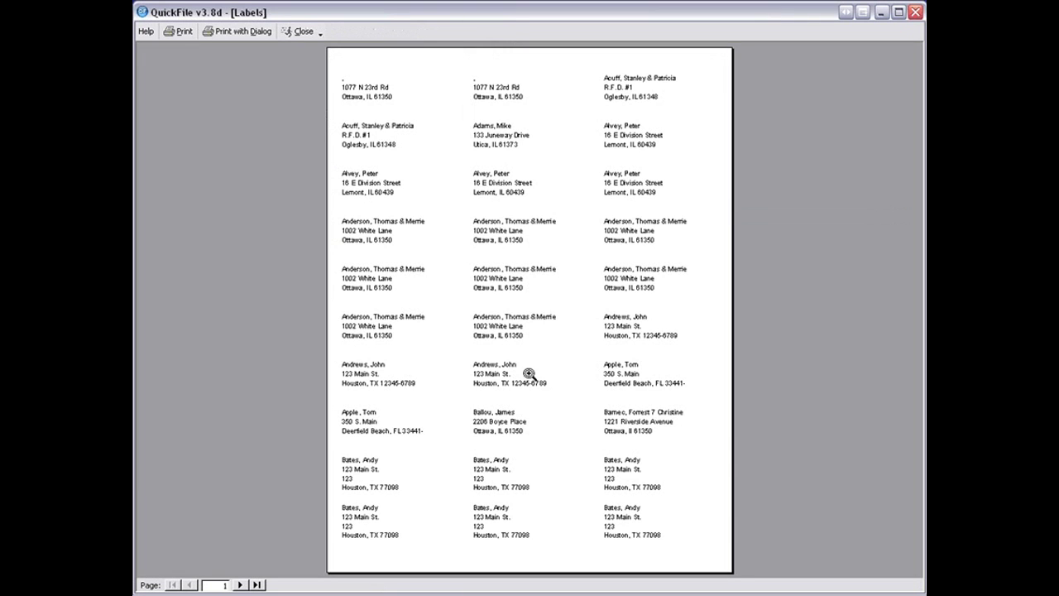
pyautogui.click(300, 33)
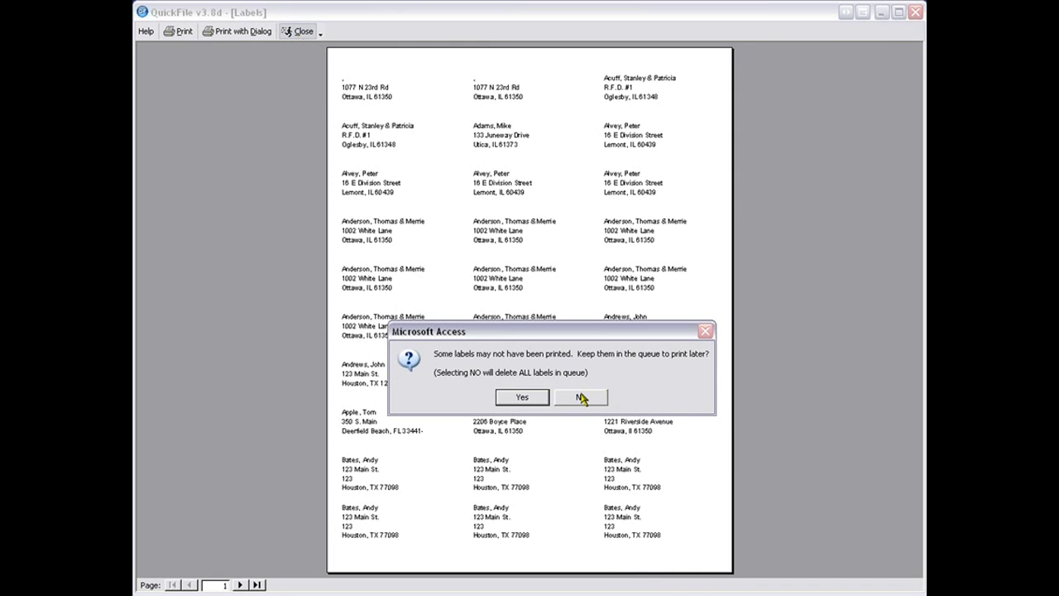
pyautogui.click(582, 398)
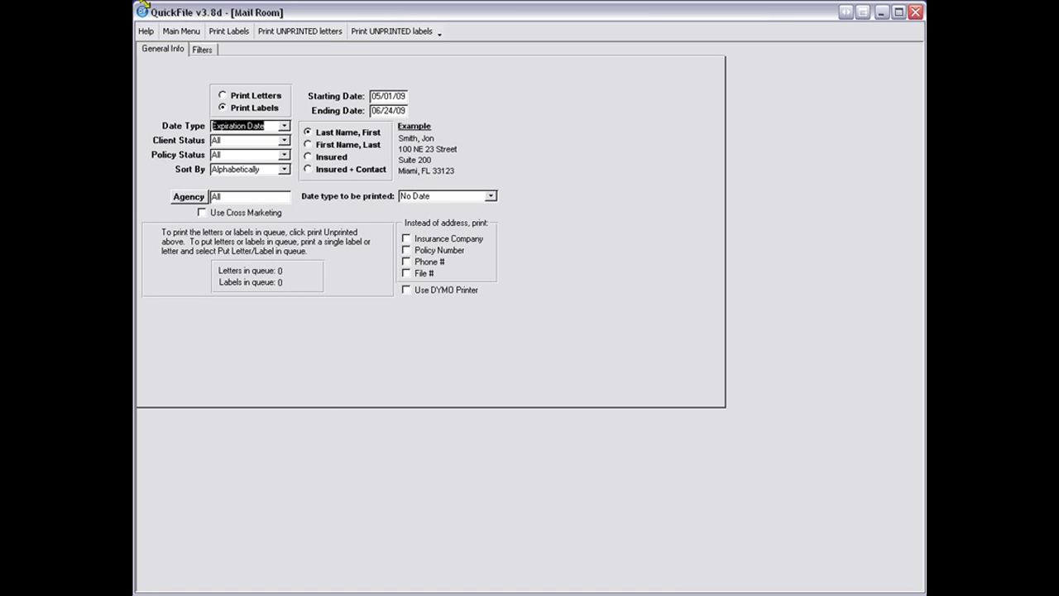
# Open the Clients area from the main menu and review the client's stored letters, from the cross-marketing and thank-you letters to Copy of AP FINANCED.RTF.
pyautogui.click(178, 31)
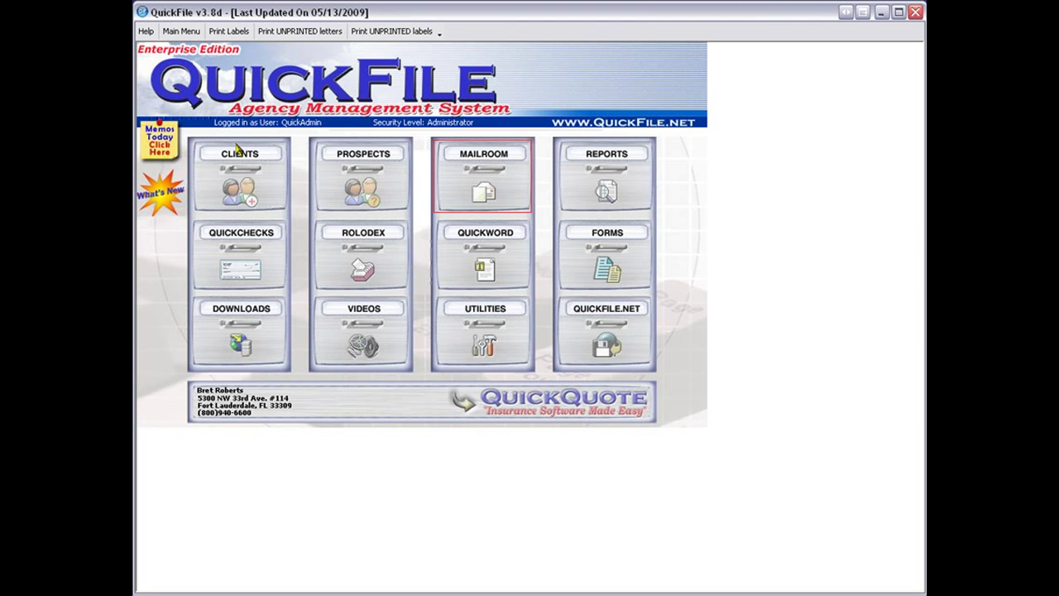
pyautogui.click(238, 149)
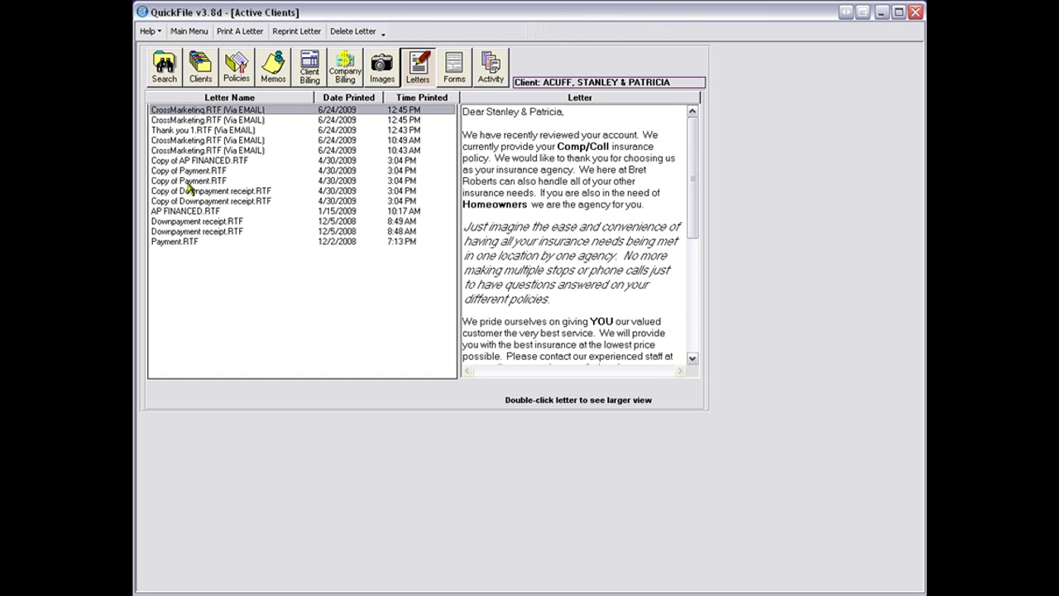
pyautogui.click(398, 120)
pyautogui.click(398, 130)
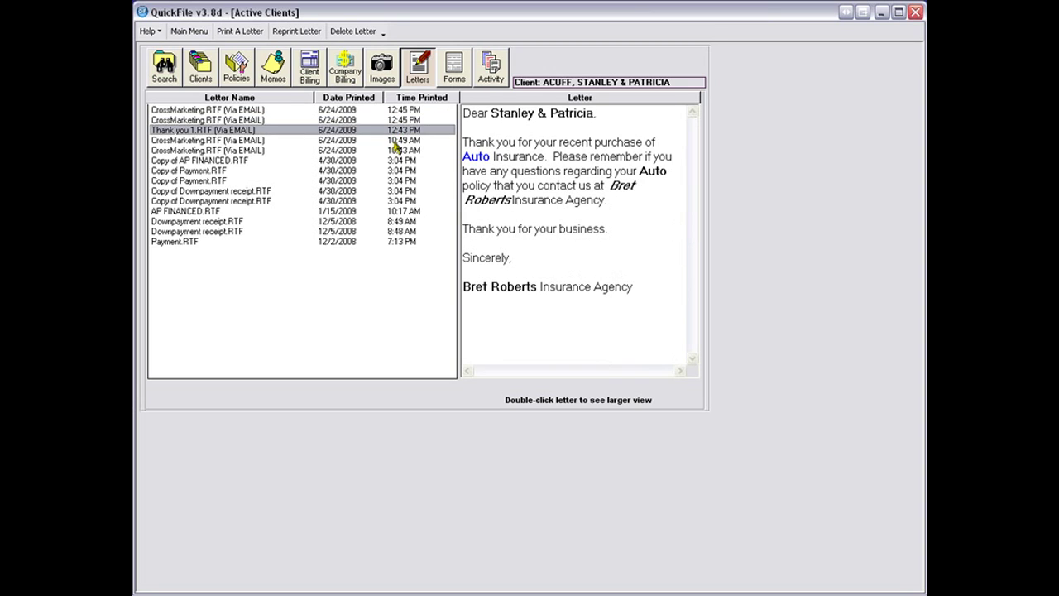
pyautogui.click(396, 140)
pyautogui.click(396, 150)
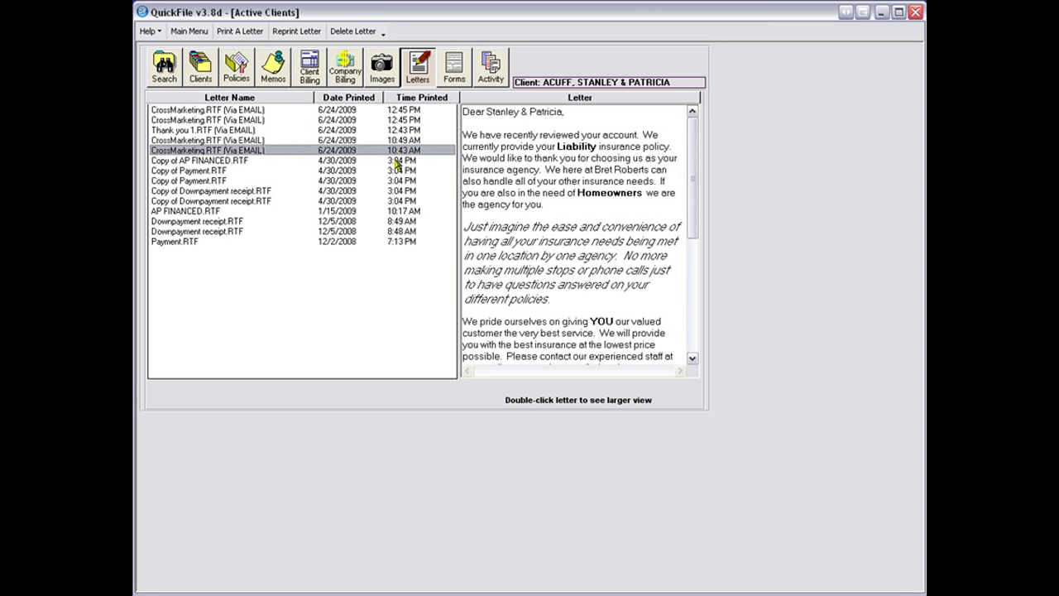
pyautogui.click(395, 160)
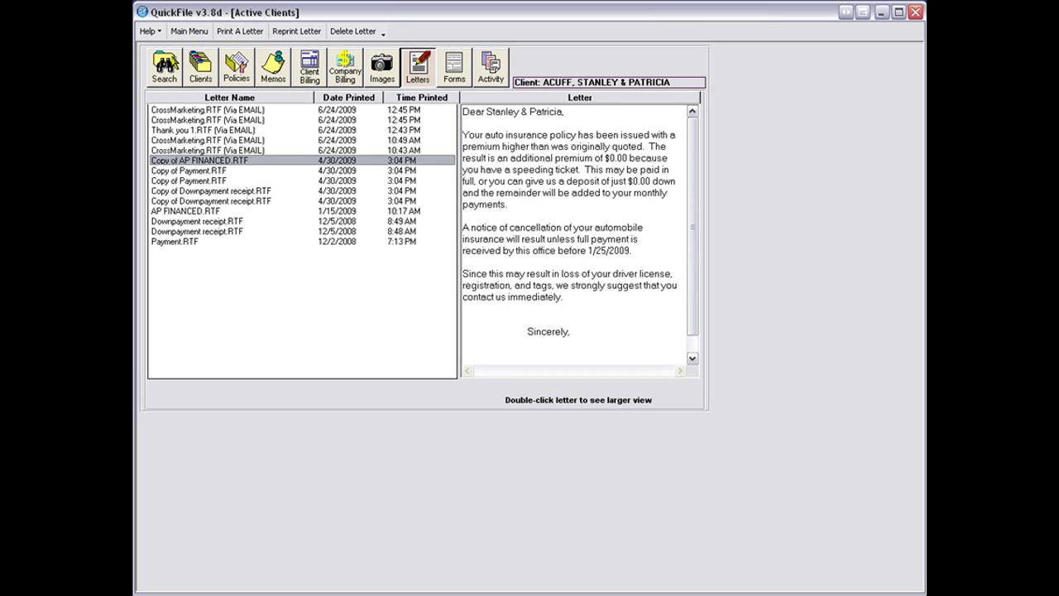
# Leave the client's letters for the main menu and reopen the Mail Room.
pyautogui.click(182, 33)
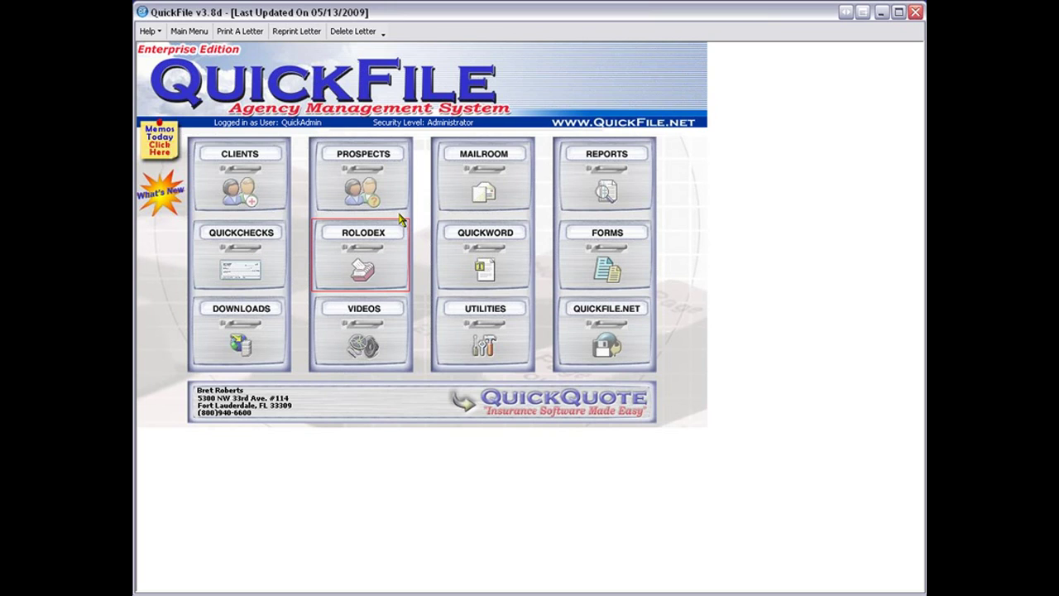
pyautogui.click(499, 170)
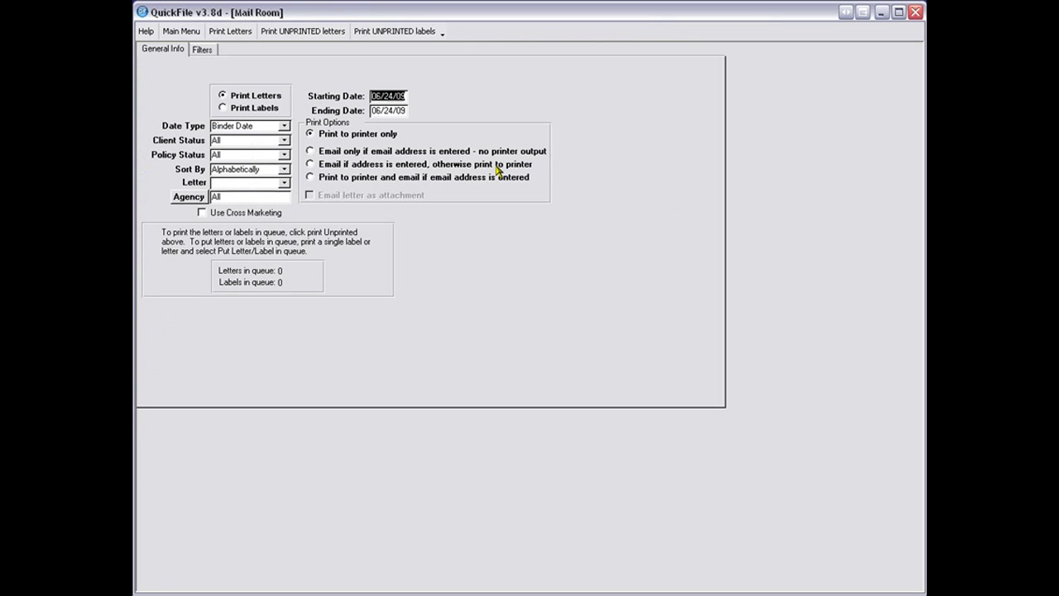